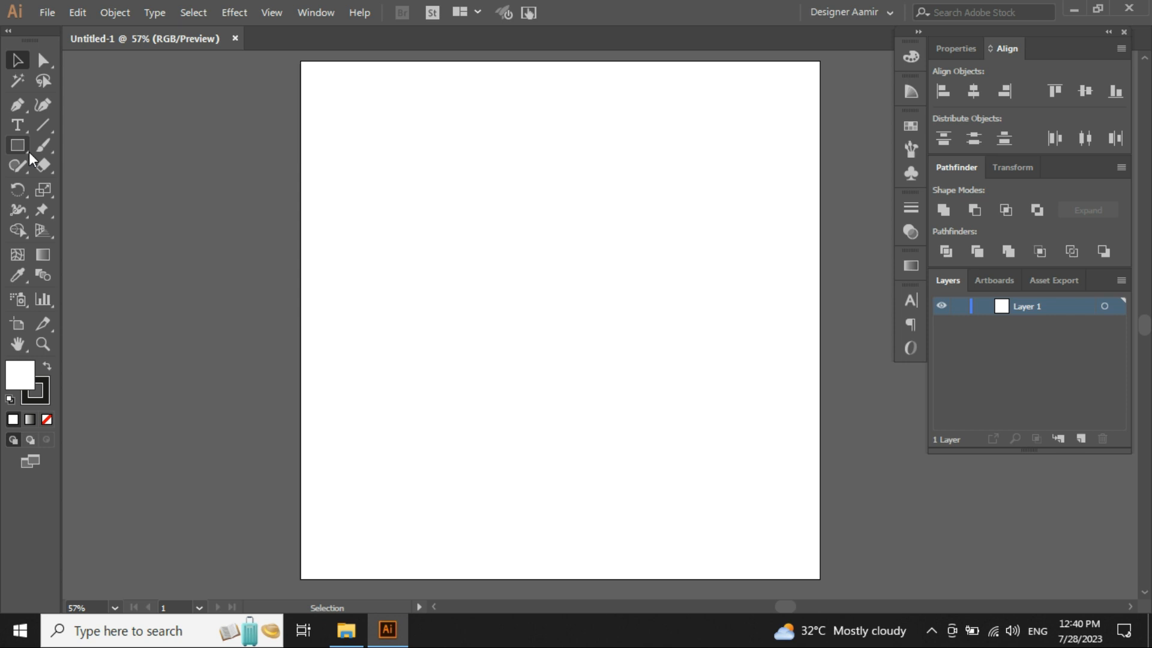
- Draw a wide rectangle near the top of the artboard with the Rectangle Tool
left_click(27, 153)
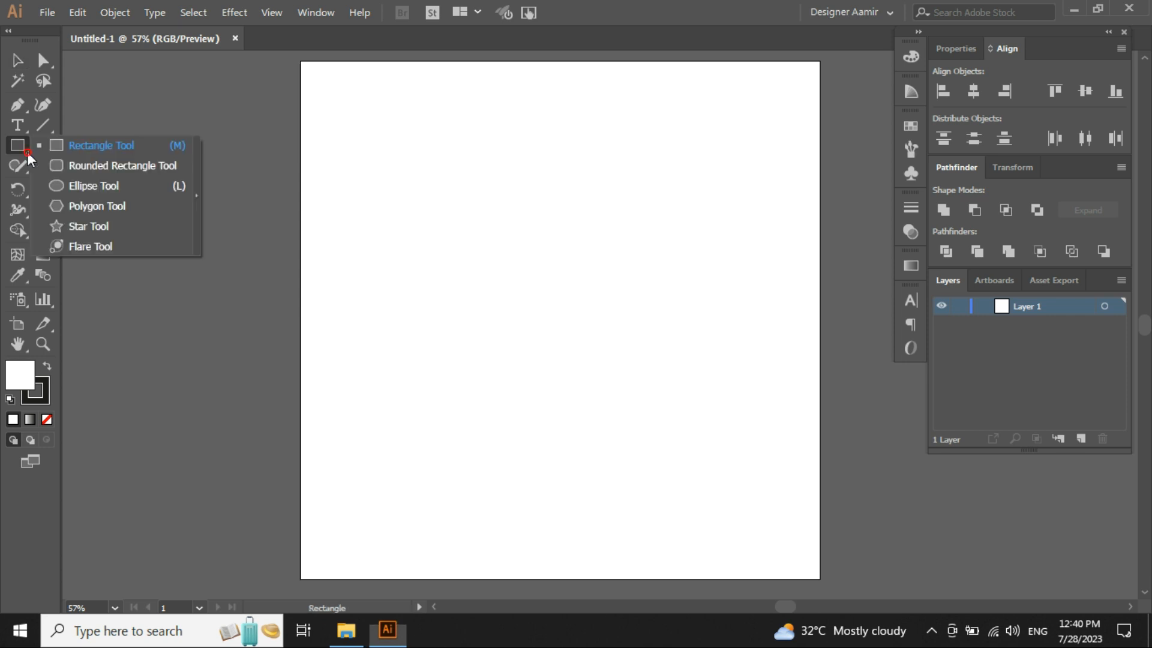
left_click(100, 146)
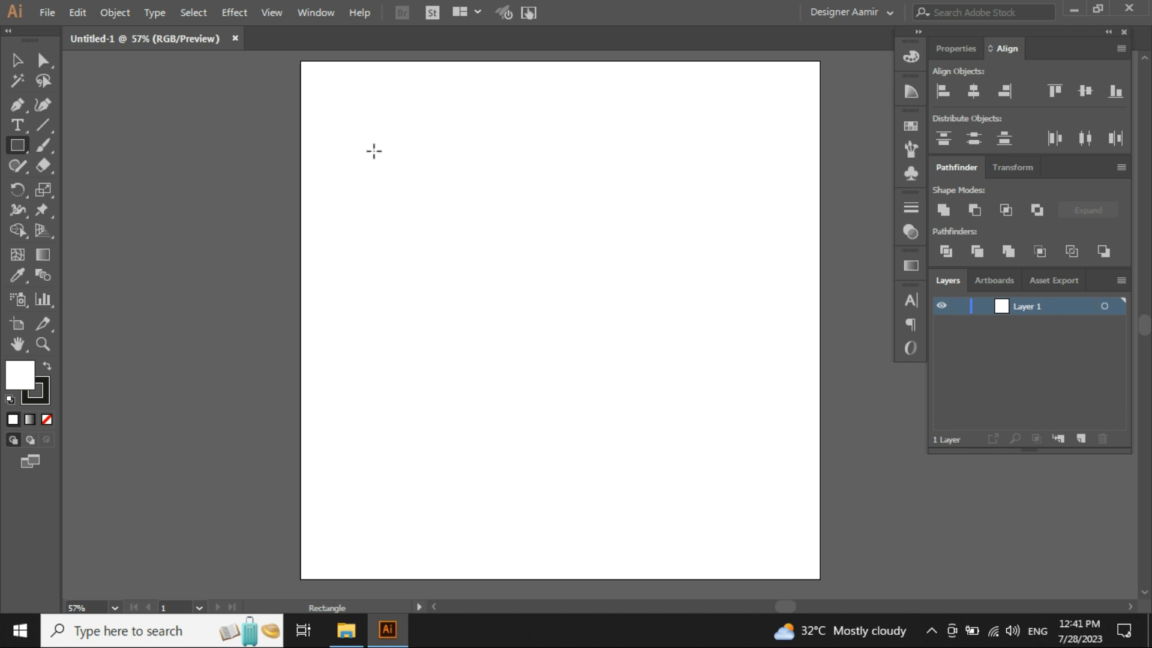
left_click_drag(374, 151, 631, 364)
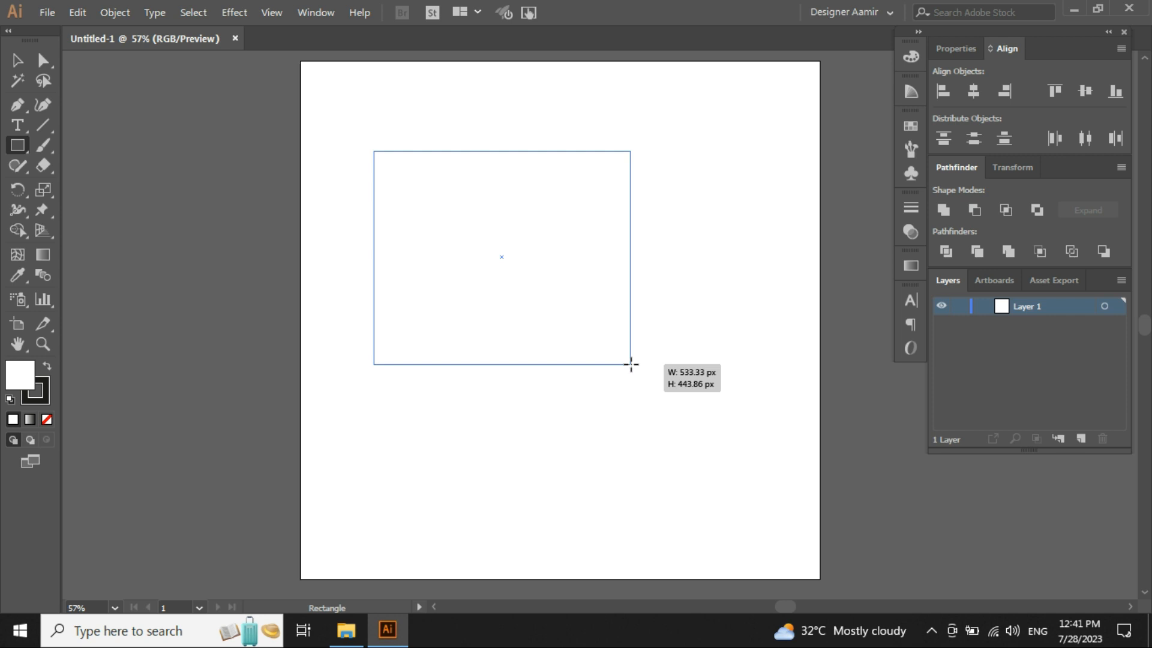
left_click_drag(631, 364, 663, 243)
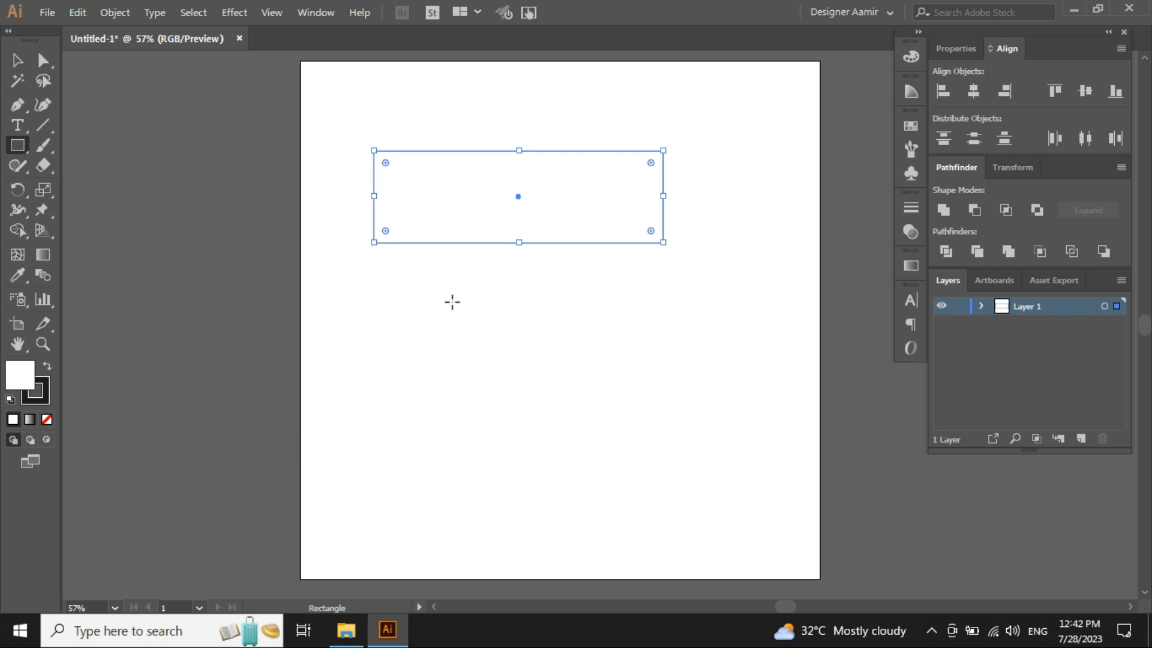
- Draw a square below the rectangle's left half and a second box beside it on the right
left_click_drag(386, 295, 527, 436)
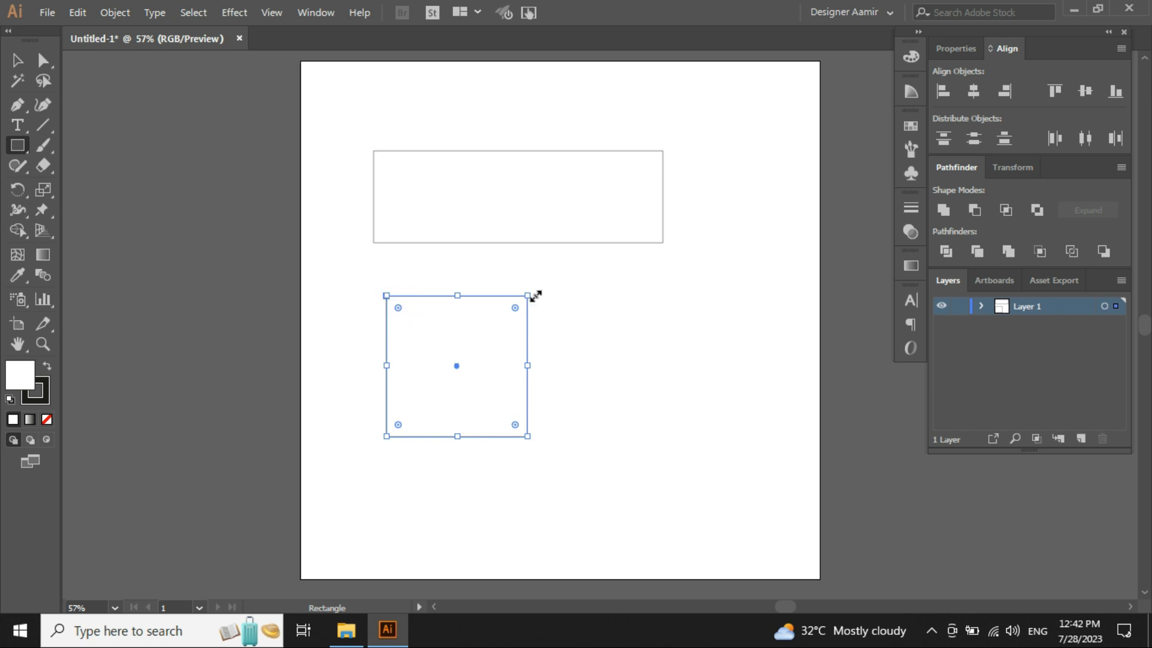
left_click(708, 357)
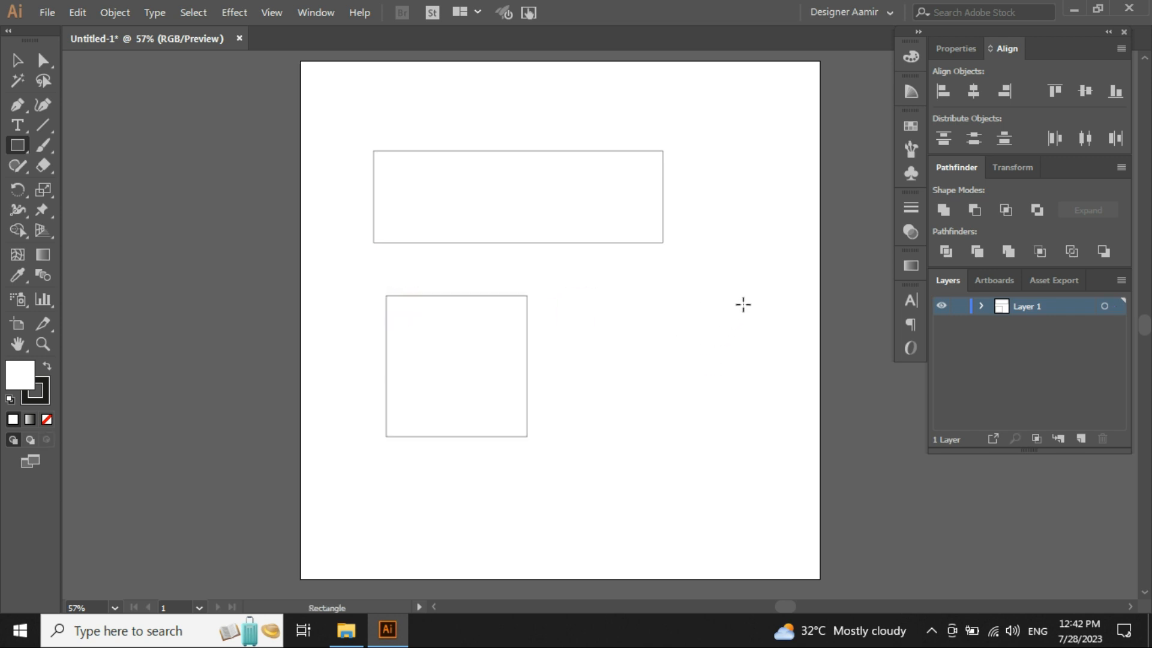
left_click_drag(754, 296, 625, 428)
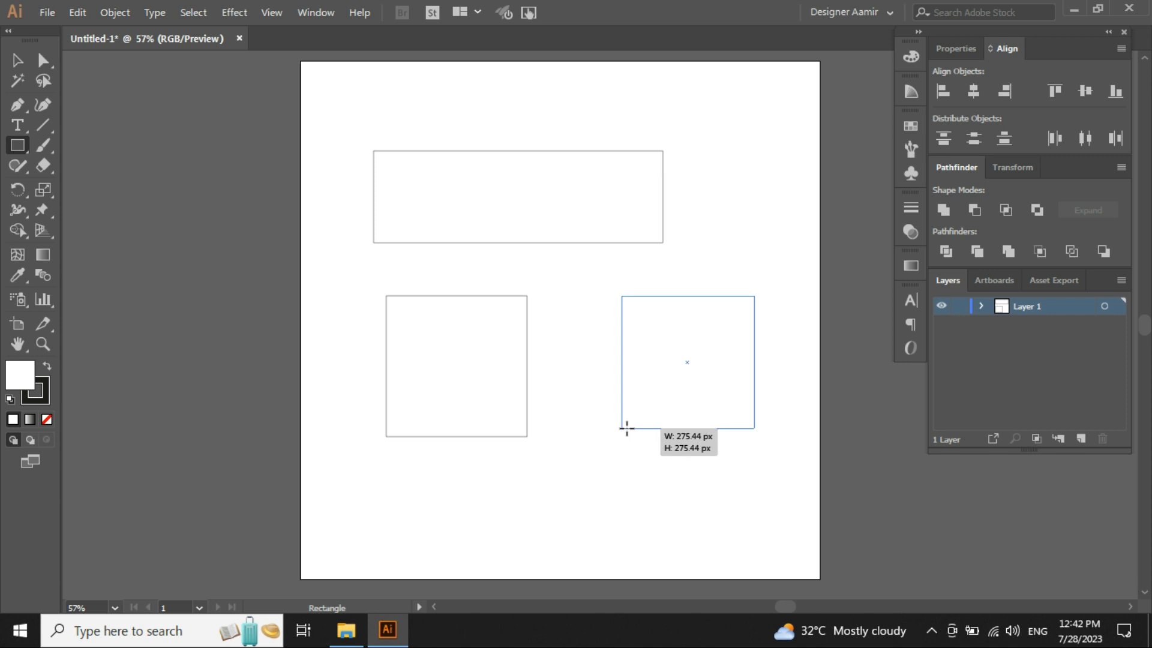
mouse_move(626, 429)
left_mouse_down()
mouse_move(546, 504)
mouse_move(615, 429)
left_mouse_up()
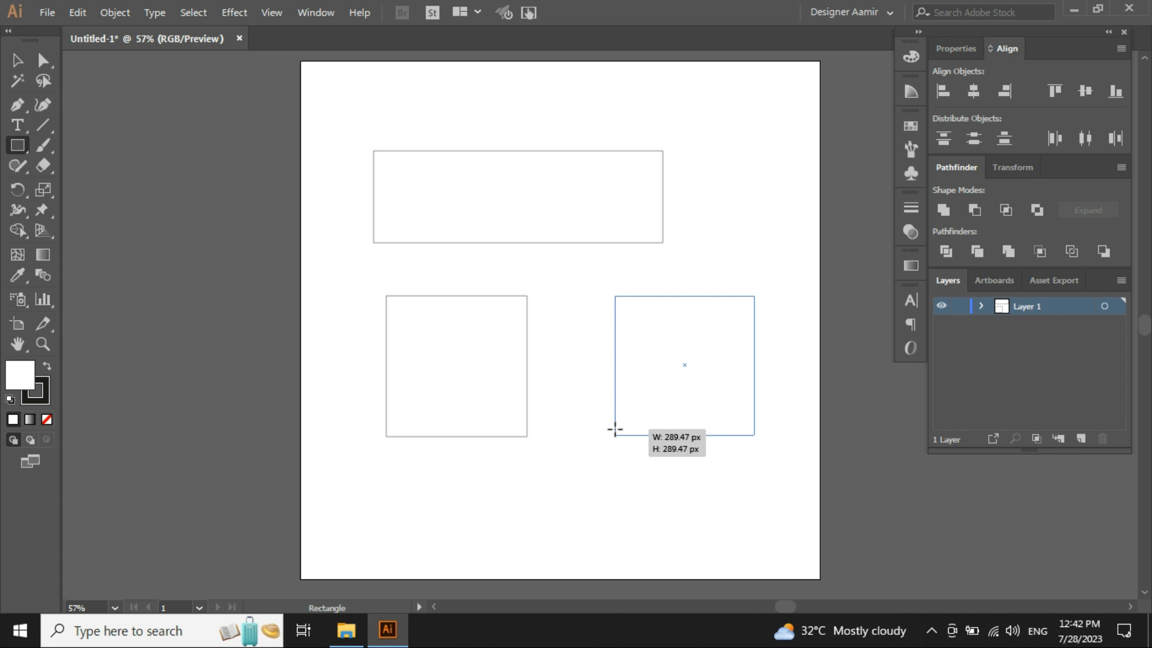
left_click_drag(614, 428, 646, 454)
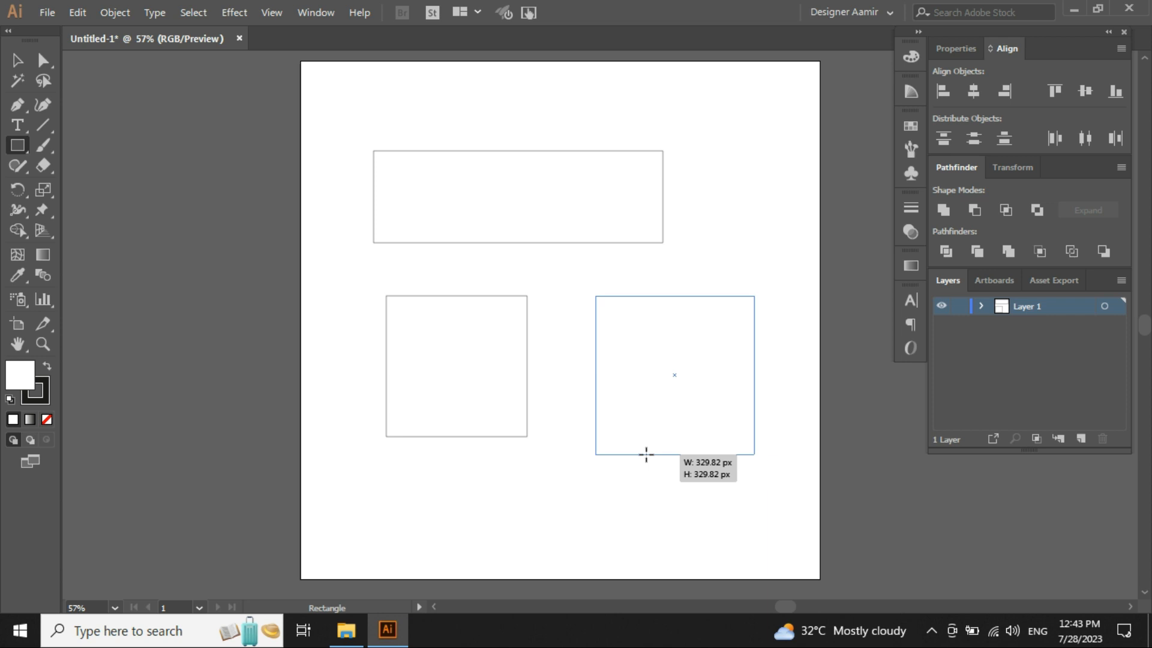
left_click_drag(646, 454, 584, 437)
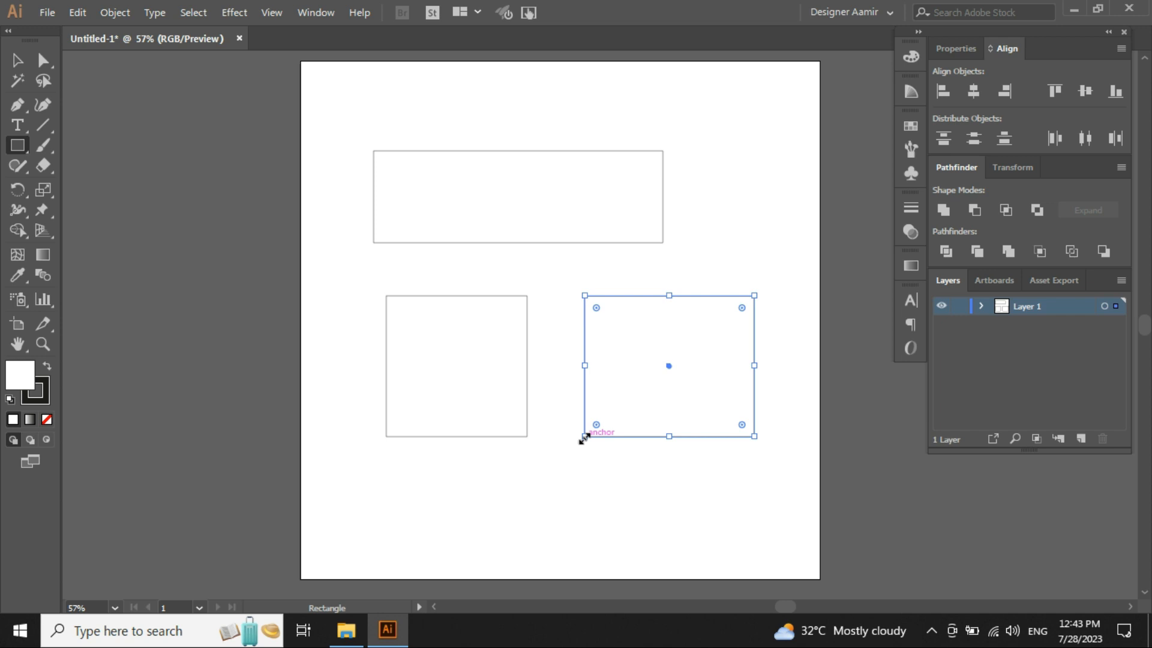
left_click(471, 471, "ctrl")
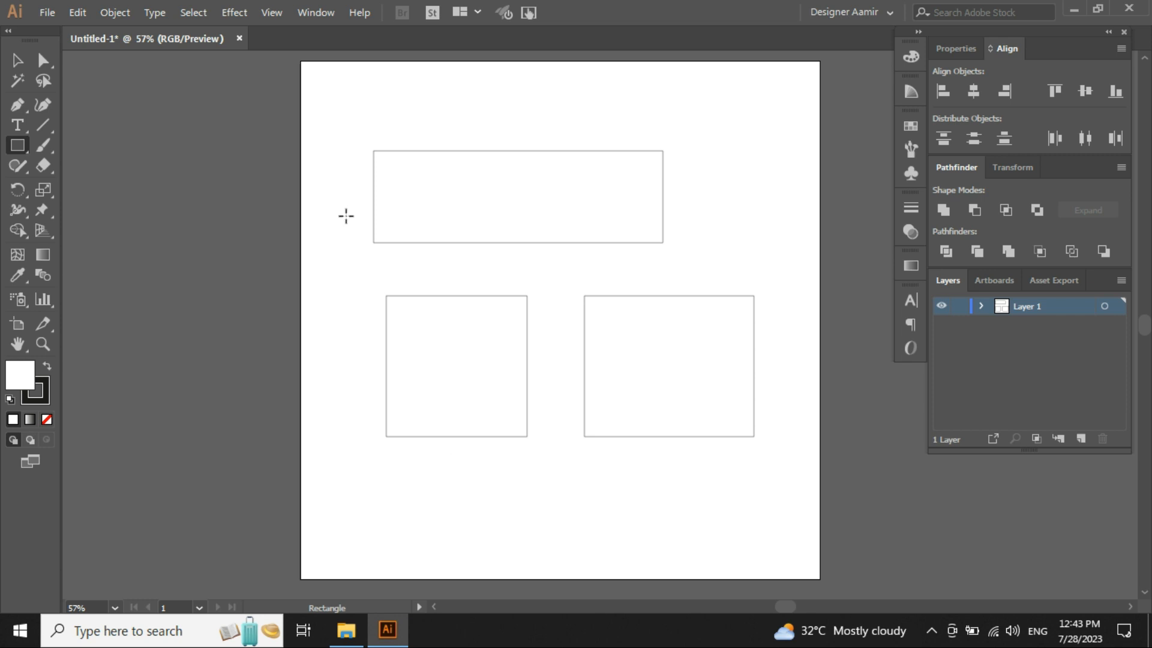
- Select all three shapes and delete them
key("ctrl+a")
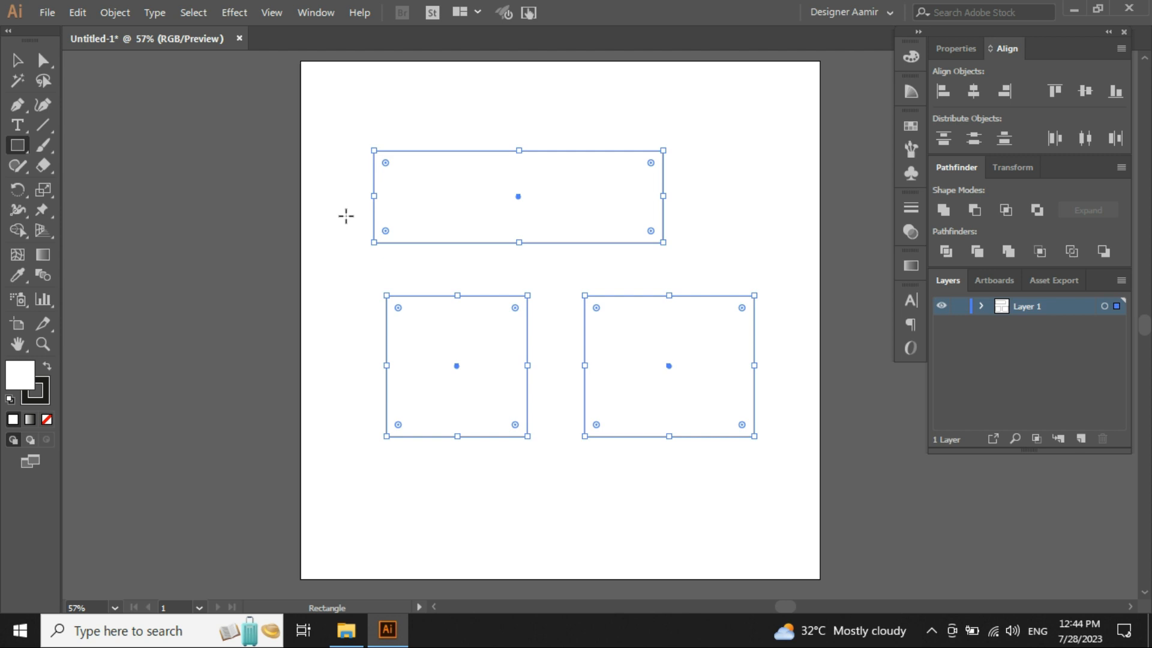
key("Delete")
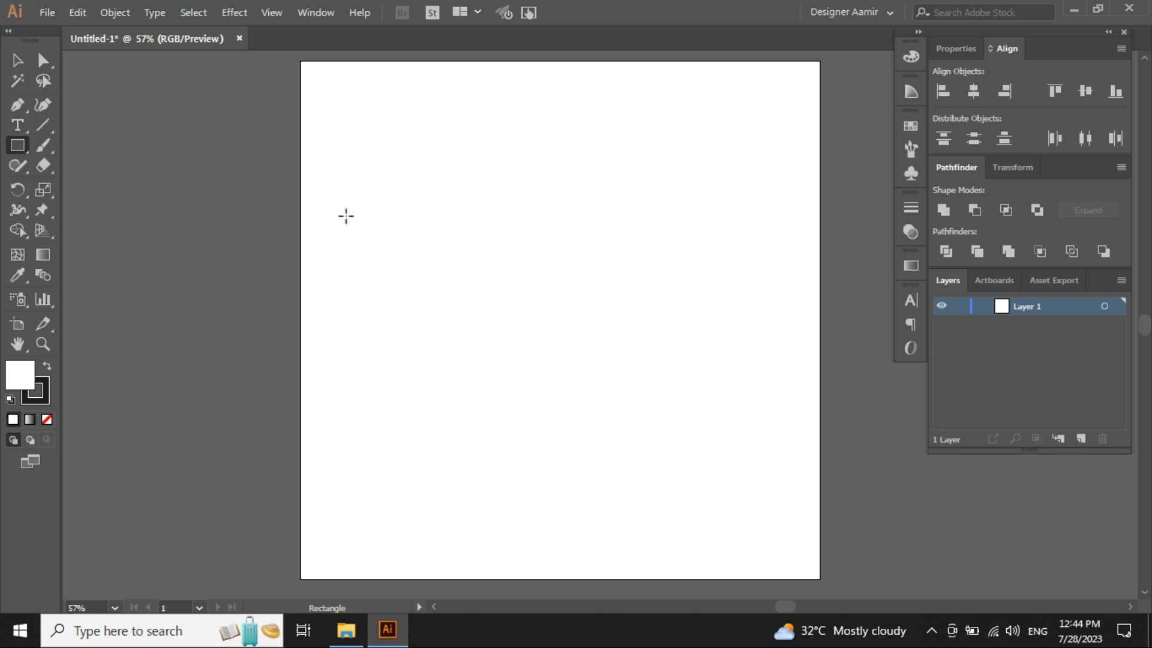
- Draw a rectangle near the top-left of the artboard with the Rectangle Tool
left_click(28, 146)
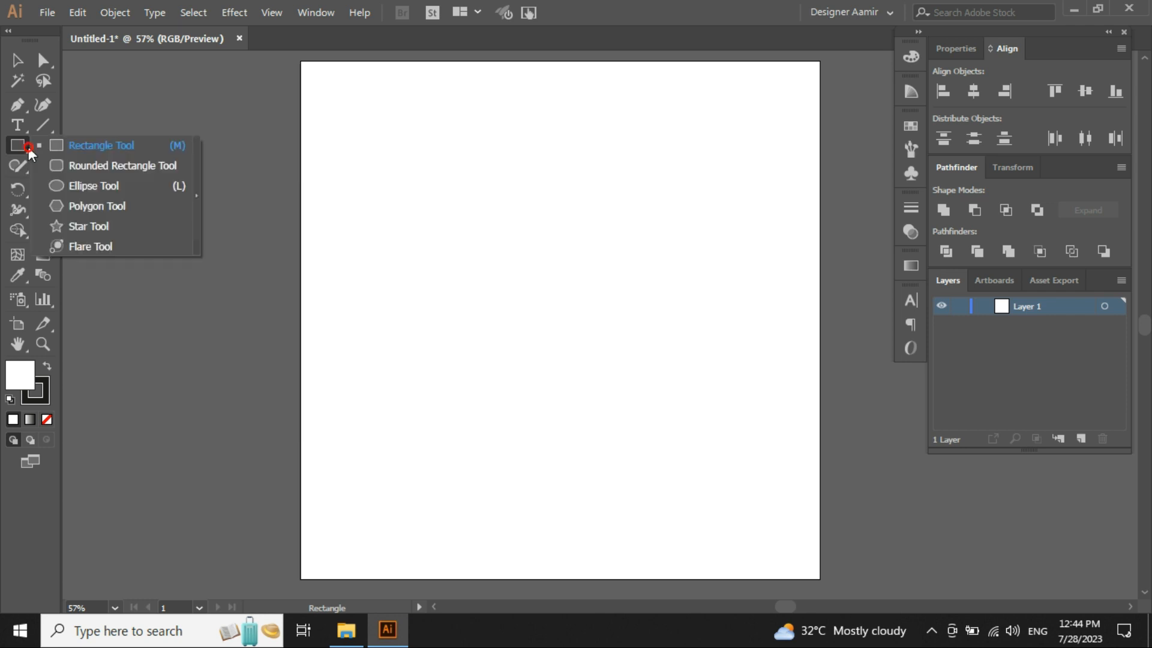
left_click(99, 167)
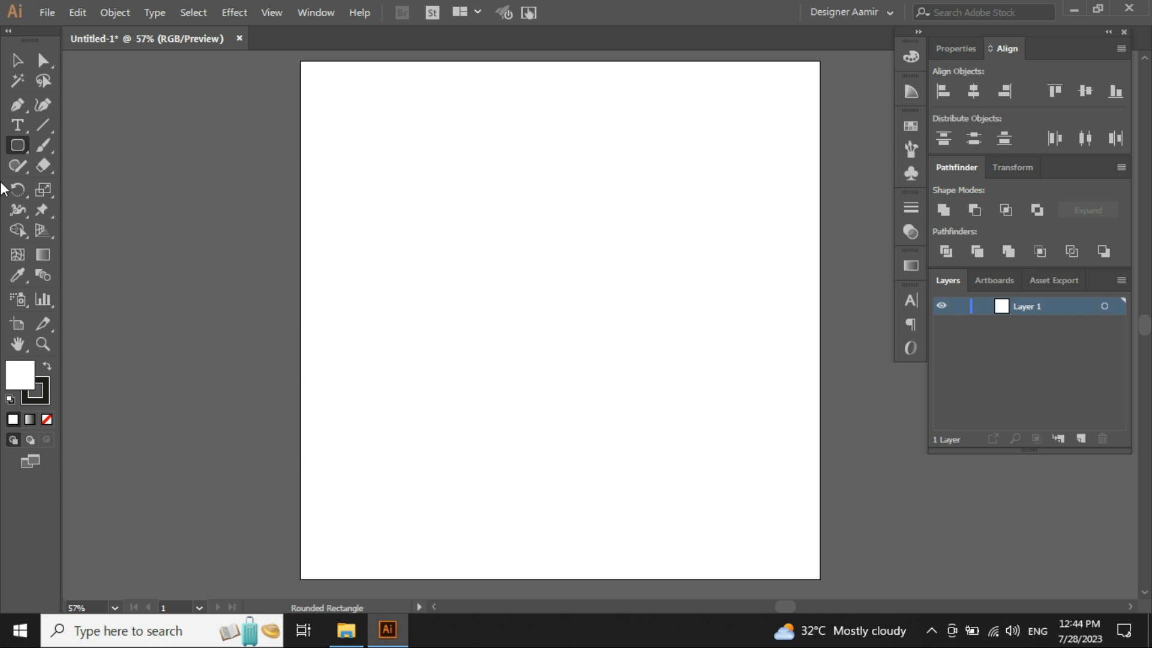
left_click(30, 146)
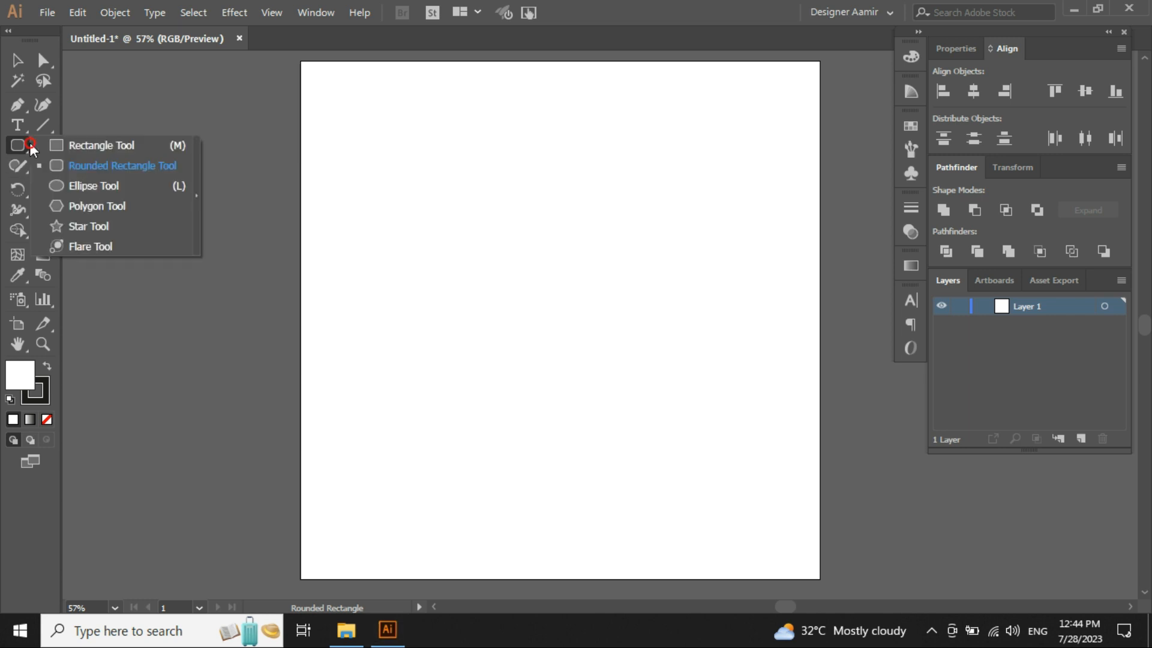
left_click(104, 144)
left_click_drag(393, 182, 550, 263)
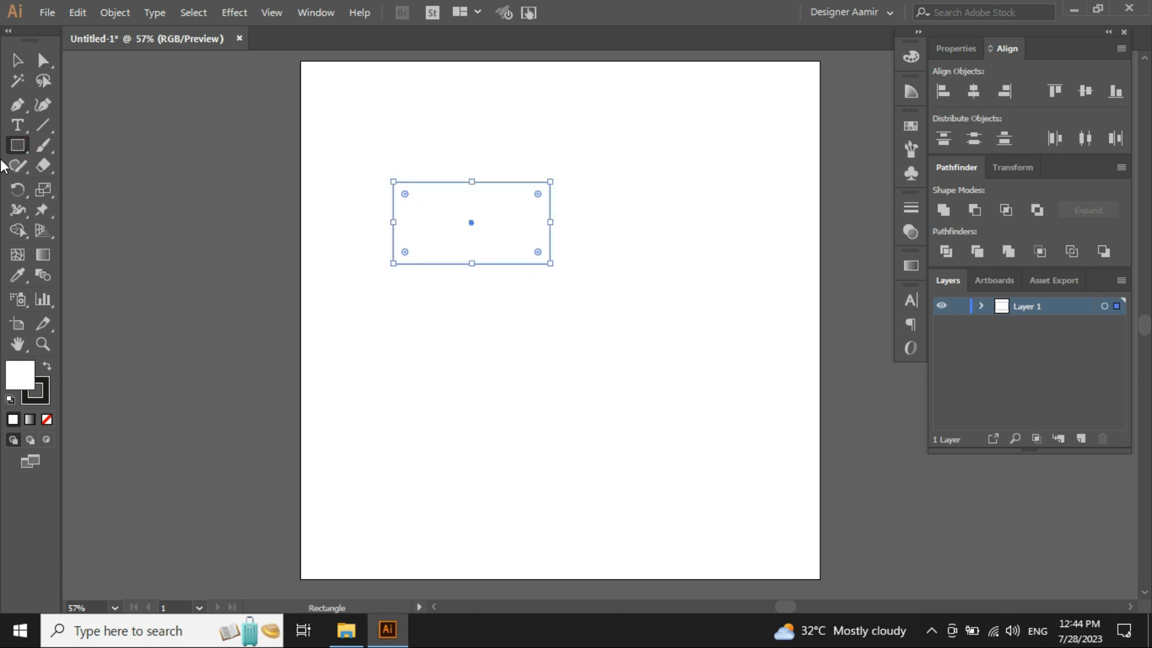
- Draw a rounded rectangle of similar size just below the rectangle with the Rounded Rectangle Tool
left_click(27, 153)
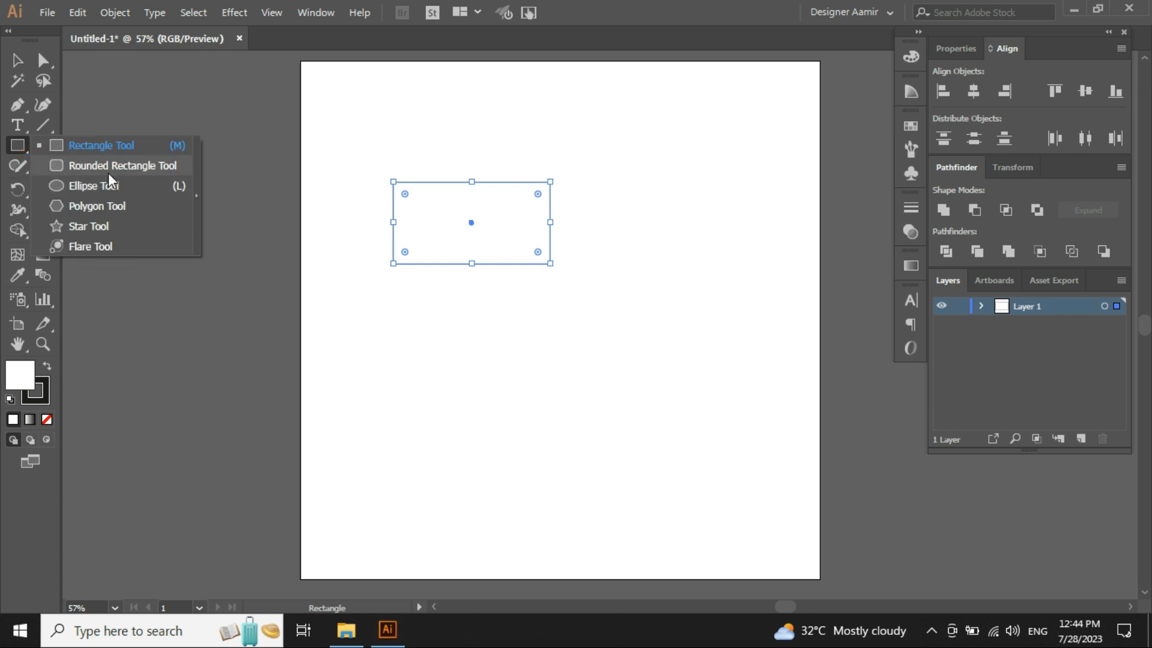
left_click(107, 165)
left_click_drag(393, 275, 556, 379)
- Zoom in and out to compare the sharp corners of the rectangle with the rounded rectangle's corners
key("v")
key("ctrl+1")
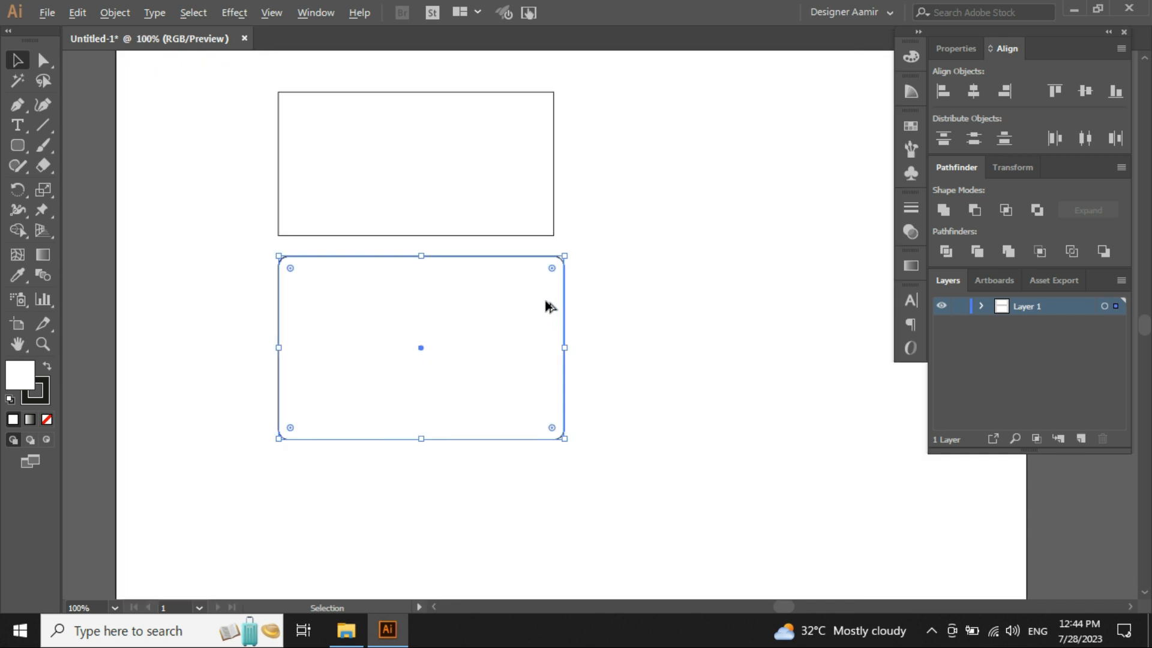
left_click(689, 288)
scroll(606, 280, "down", 2)
left_click_drag(615, 276, 588, 318)
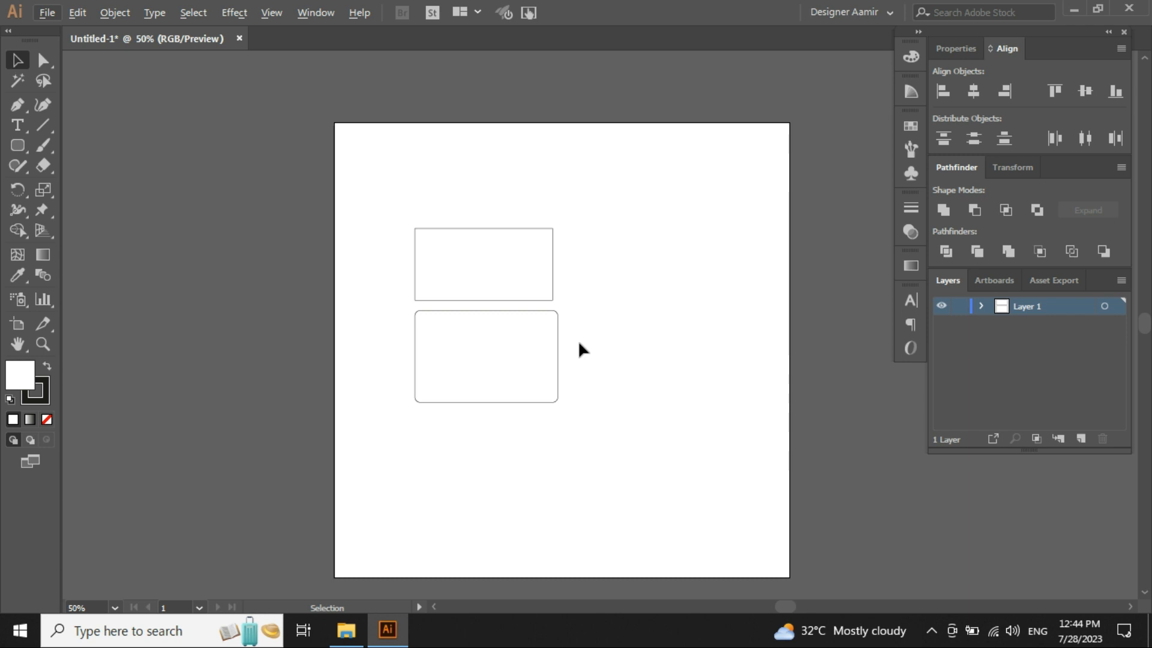
key("alt")
scroll(621, 325, "up", 5)
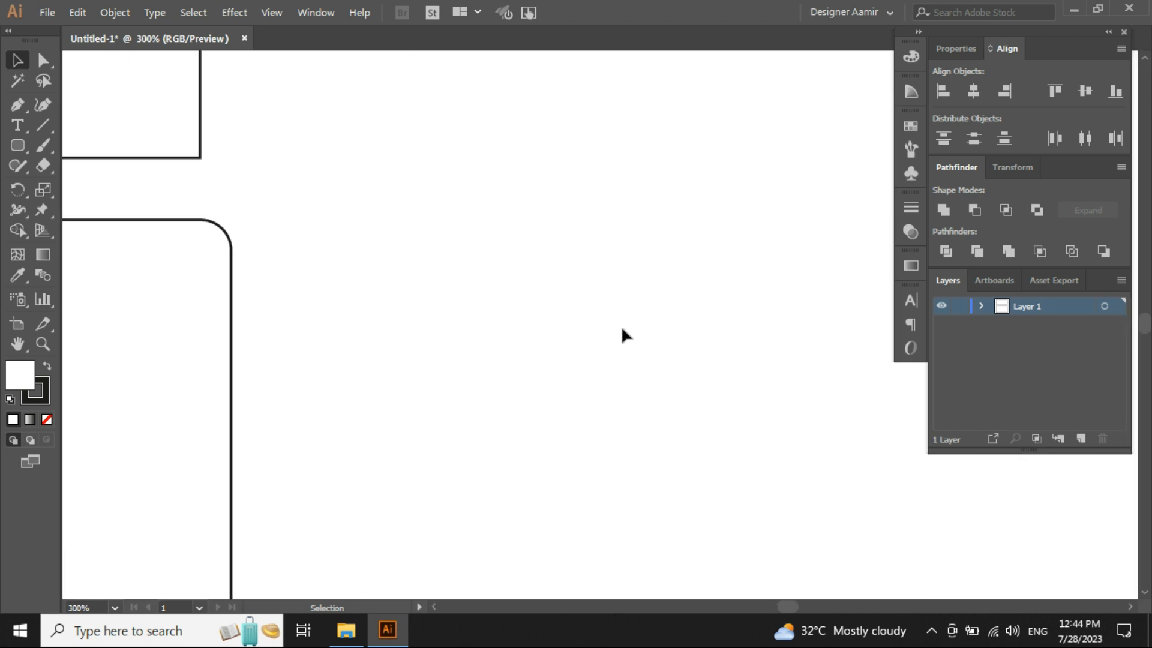
scroll(621, 326, "down", 3)
scroll(620, 326, "down", 3)
scroll(621, 326, "up", 6)
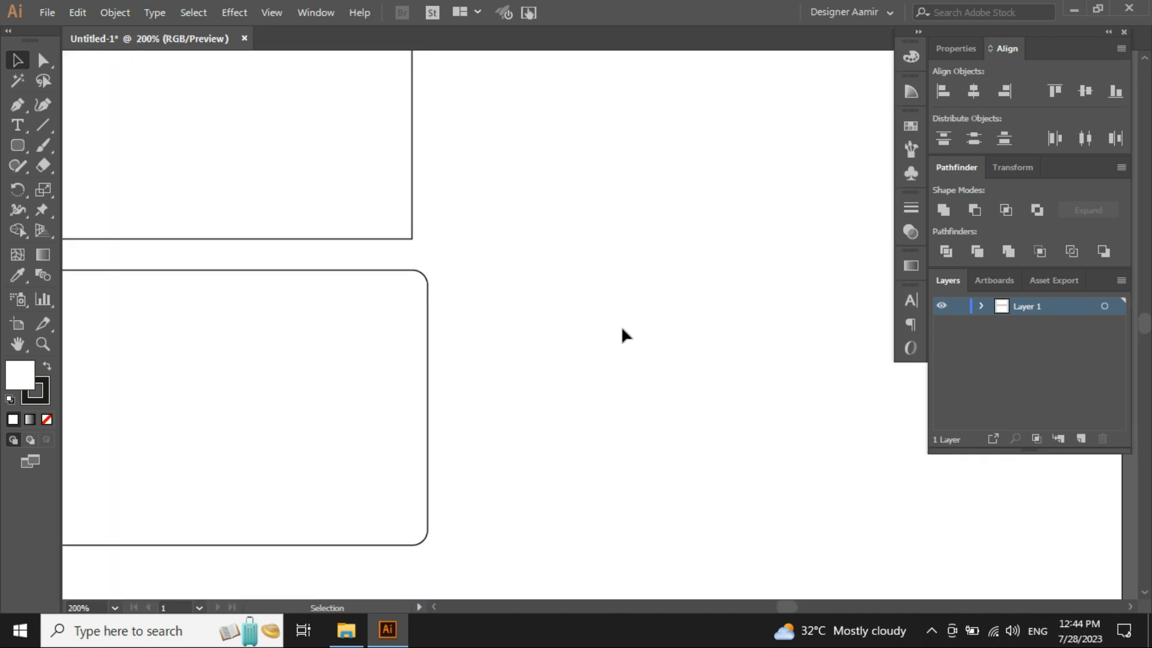
scroll(621, 326, "down", 7)
scroll(621, 326, "up", 2)
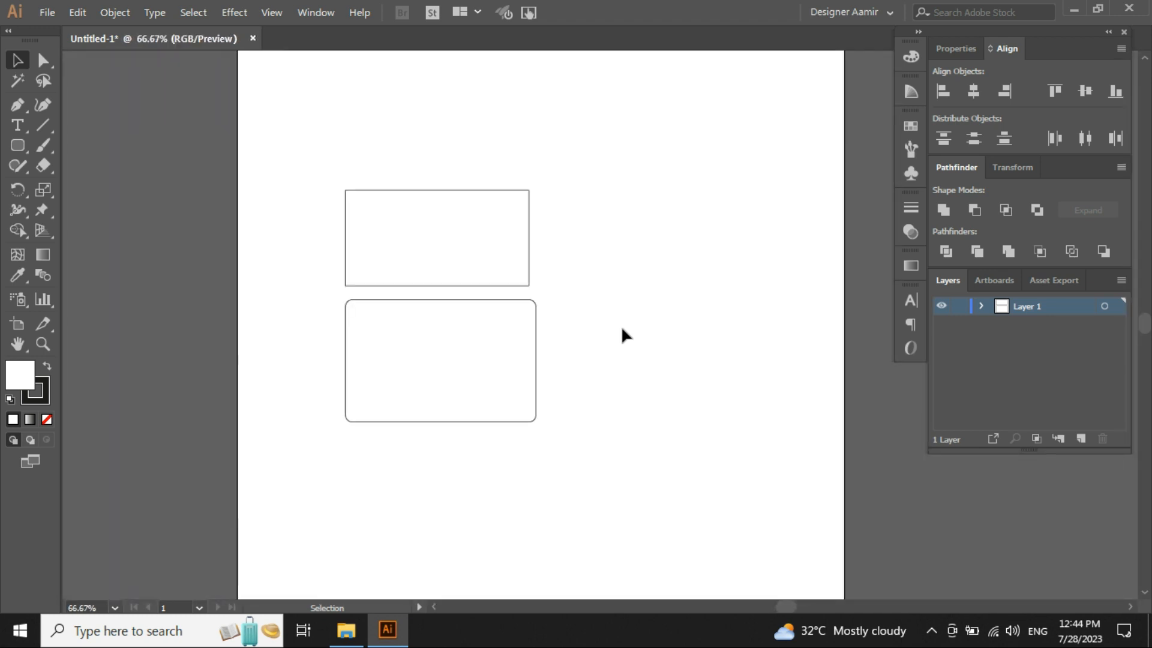
scroll(621, 335, "up", 1)
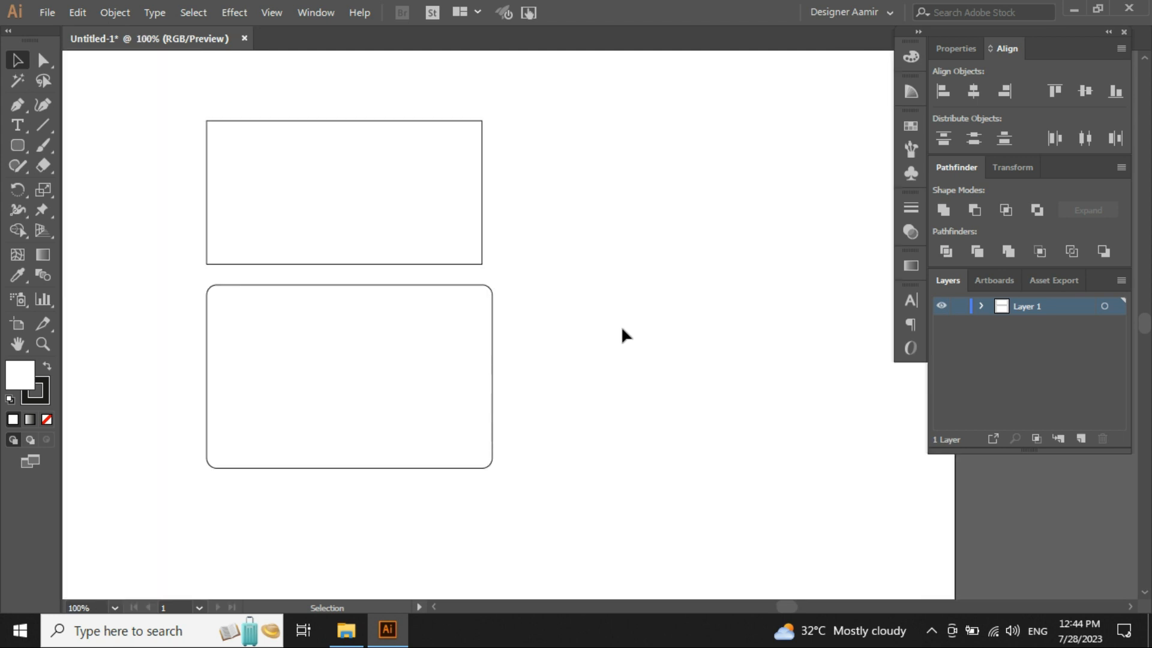
scroll(457, 297, "up", 2)
left_click_drag(673, 427, 362, 165)
left_click(589, 250)
scroll(537, 241, "up", 3)
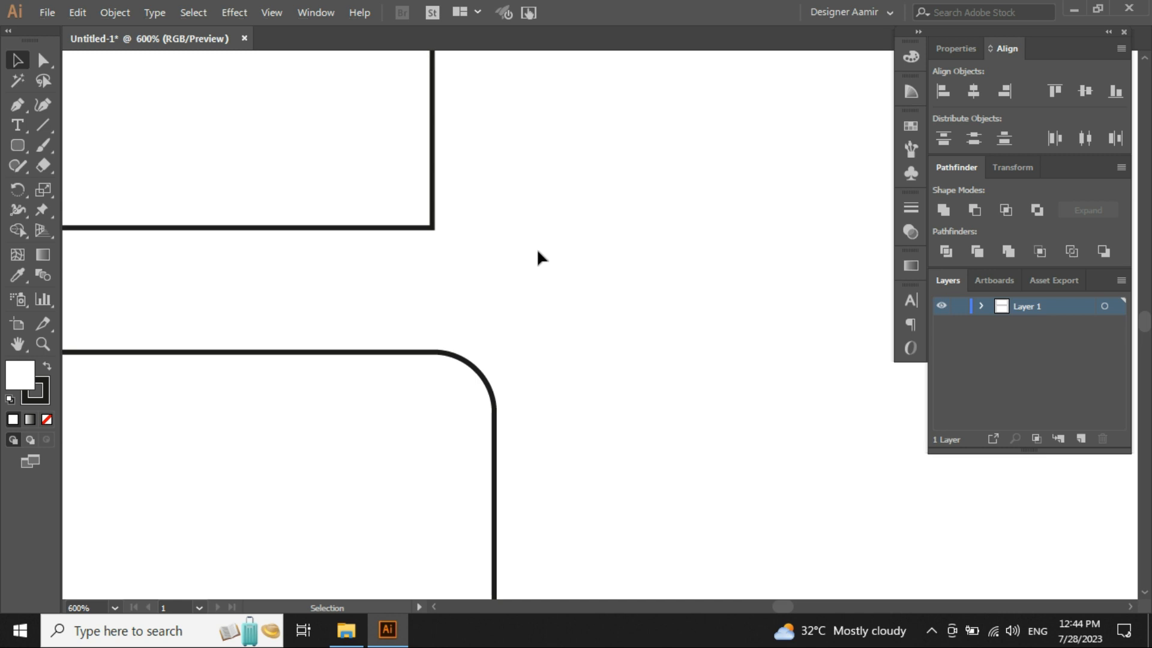
left_click_drag(537, 298, 408, 227)
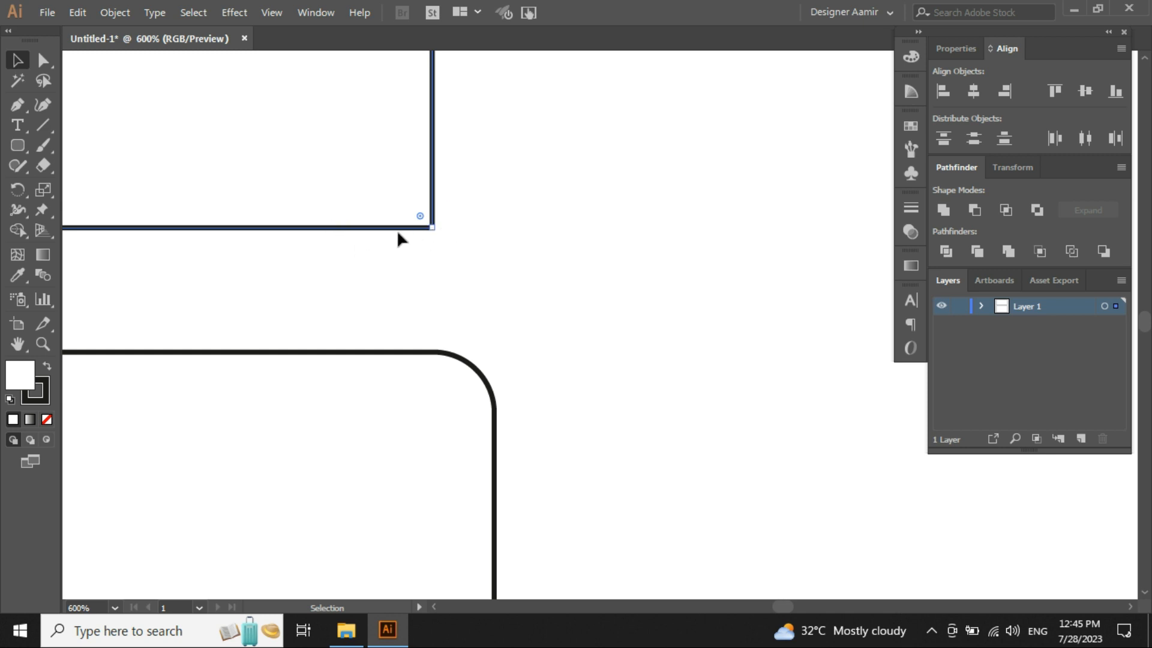
left_click_drag(386, 292, 584, 491)
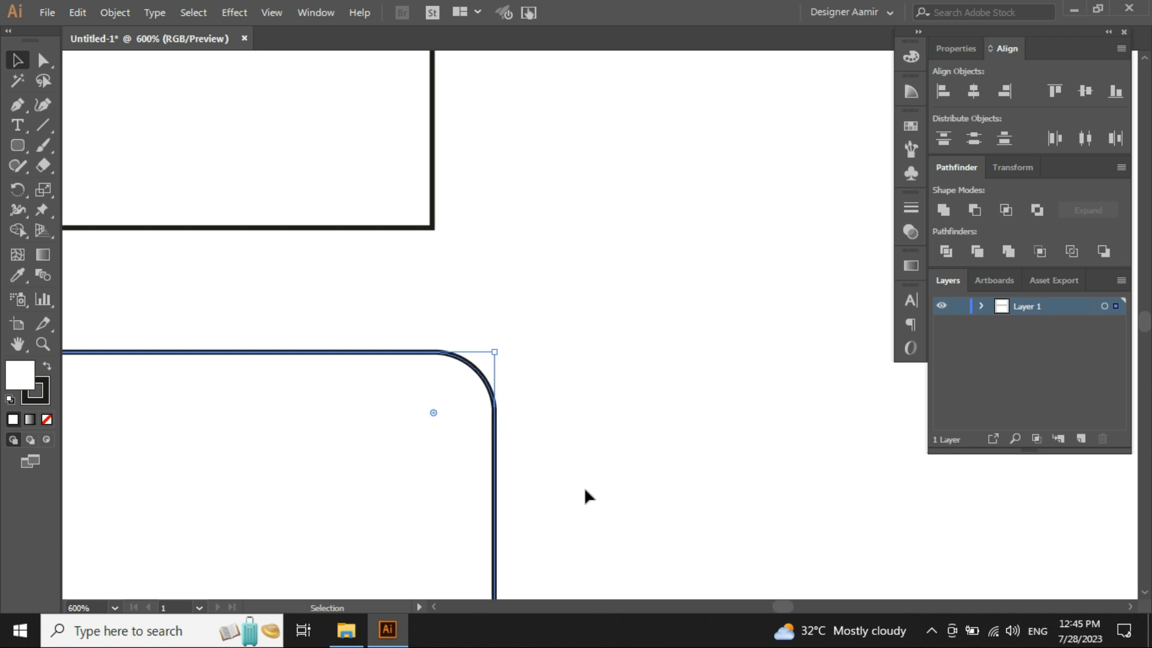
scroll(555, 394, "down", 4)
left_click(625, 438)
scroll(555, 340, "down", 3)
left_click_drag(610, 423, 599, 403)
scroll(598, 403, "up", 2)
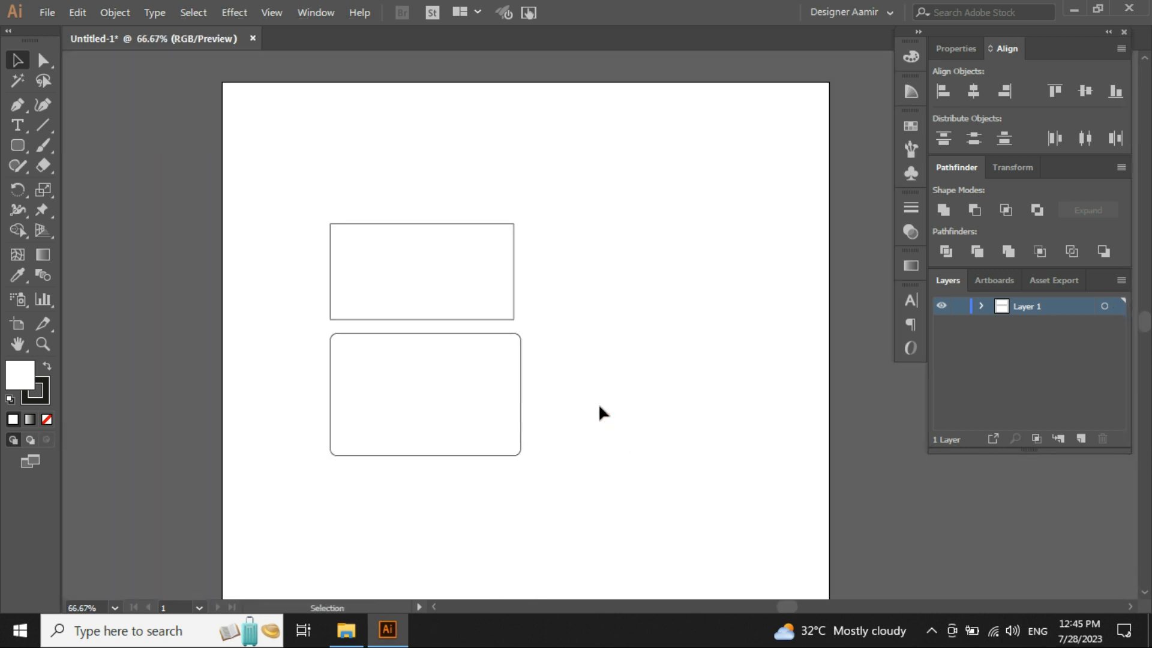
- Select both rectangles and delete them
left_click_drag(560, 188, 452, 291)
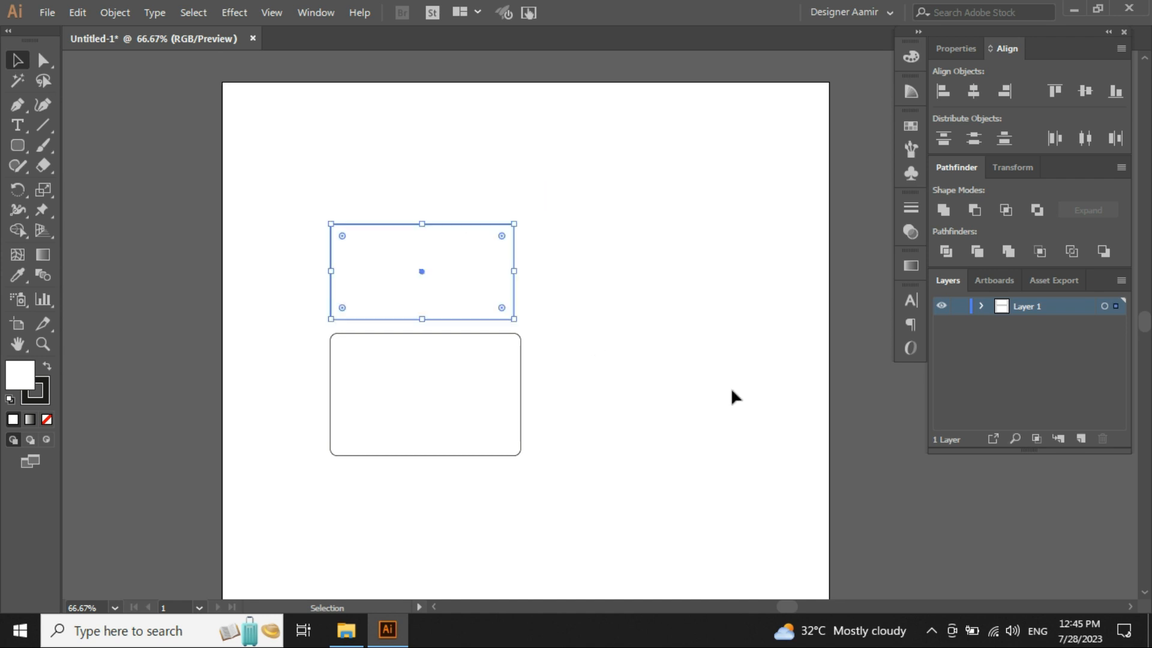
left_click_drag(628, 387, 348, 455)
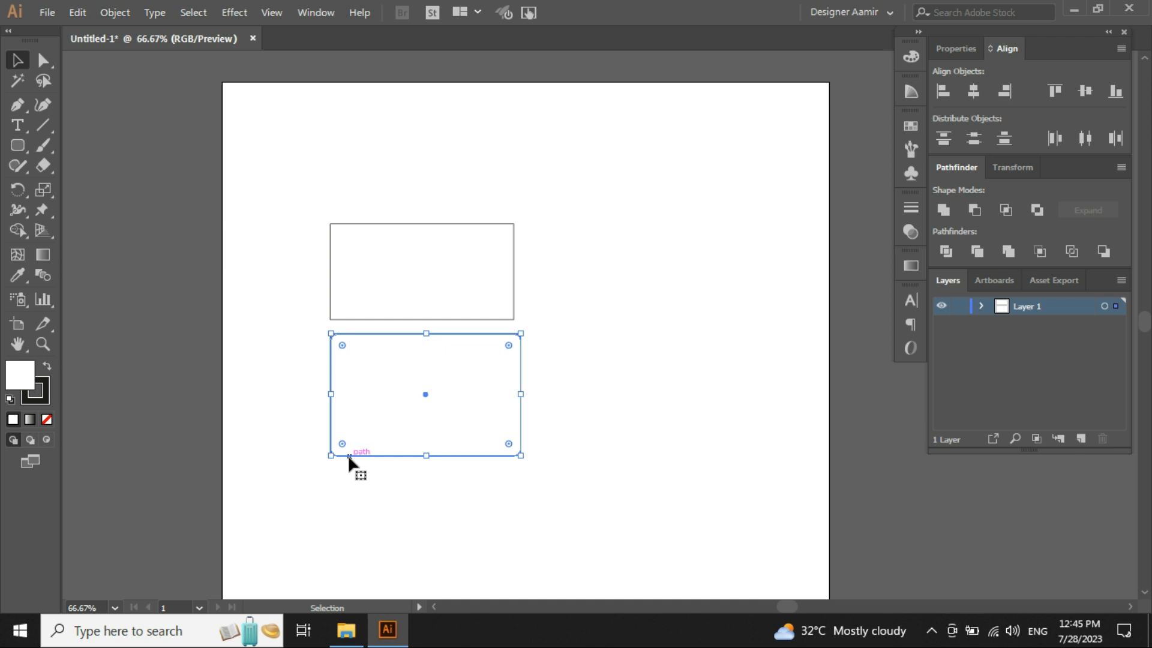
left_click(589, 476)
left_click_drag(576, 473, 300, 226)
key("Delete")
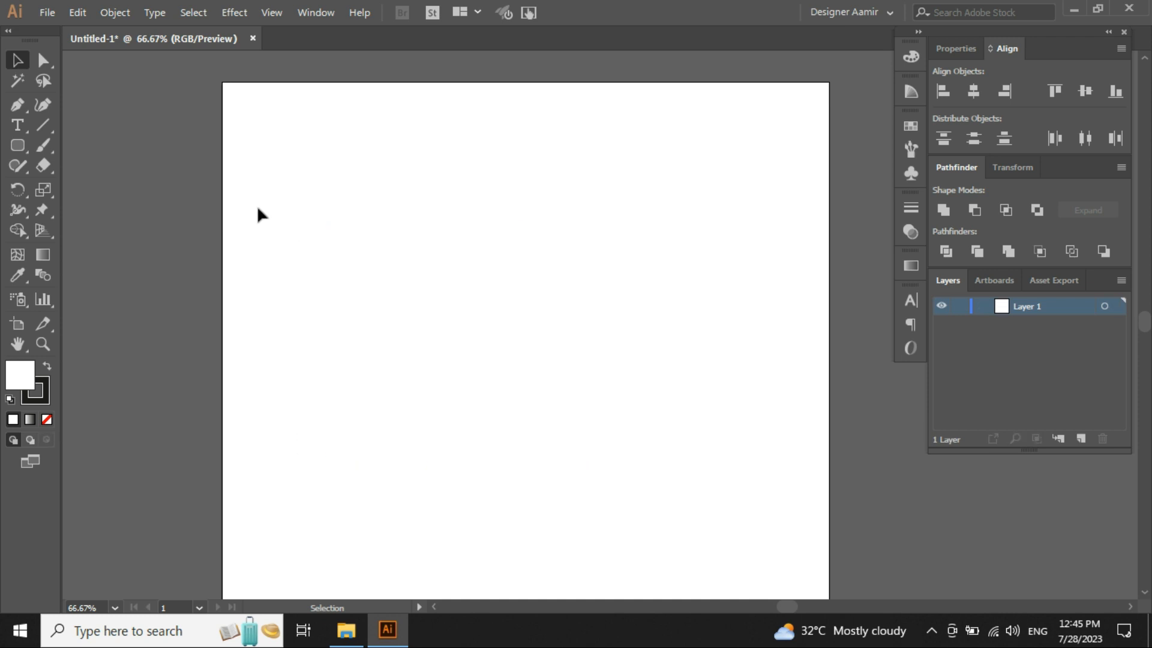
- Draw a circle in the upper middle of the artboard with the Ellipse Tool
left_click_drag(18, 149, 78, 188)
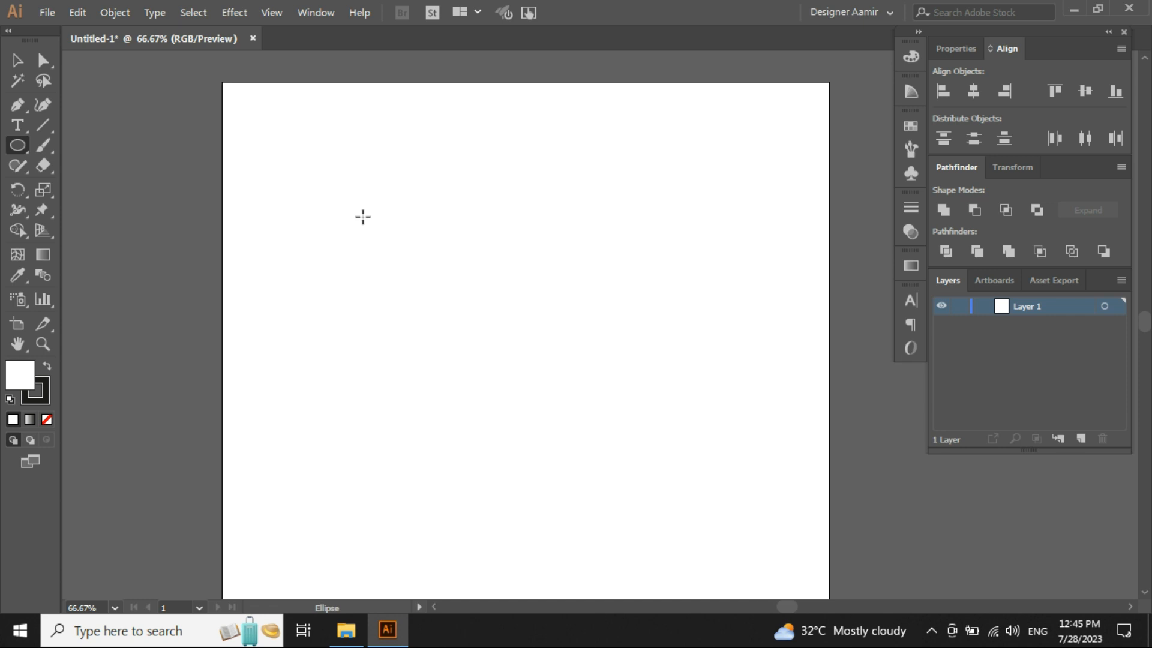
left_click_drag(362, 216, 643, 338)
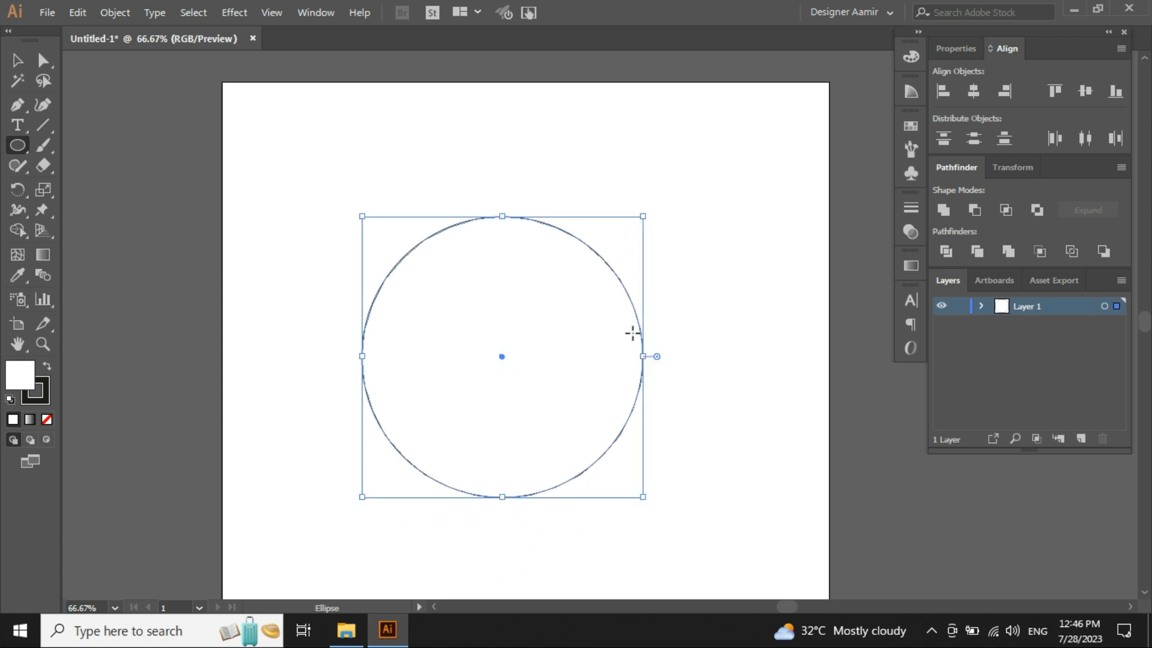
- Select the circle and delete it
key("v")
left_click(680, 452)
left_click_drag(754, 486, 495, 306)
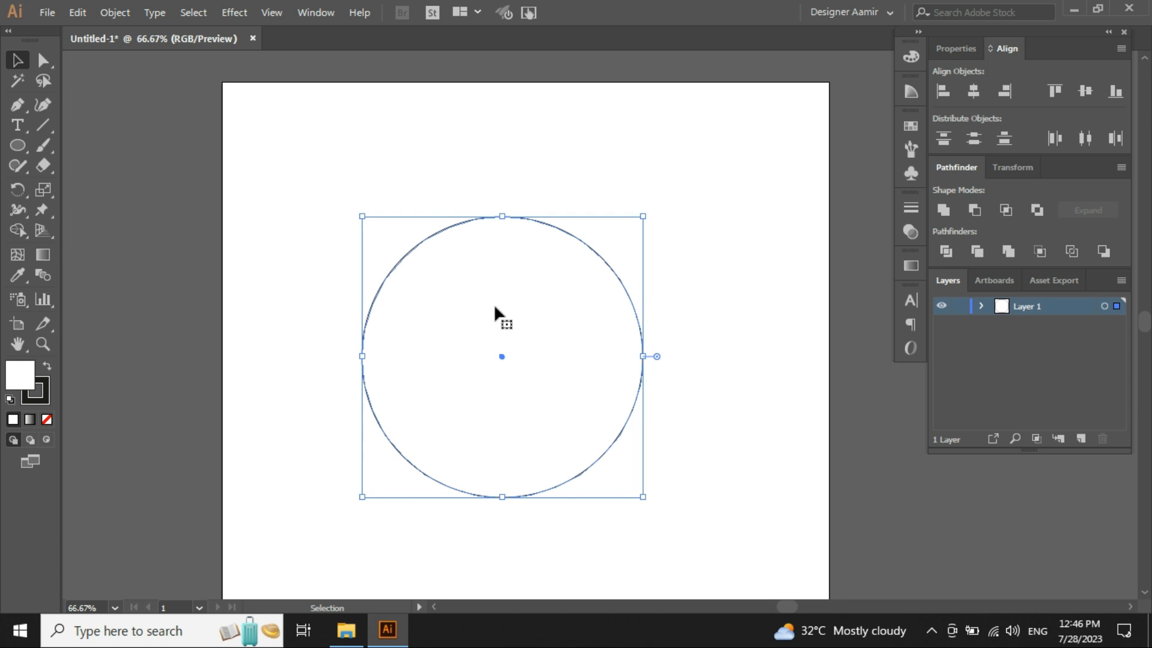
key("Delete")
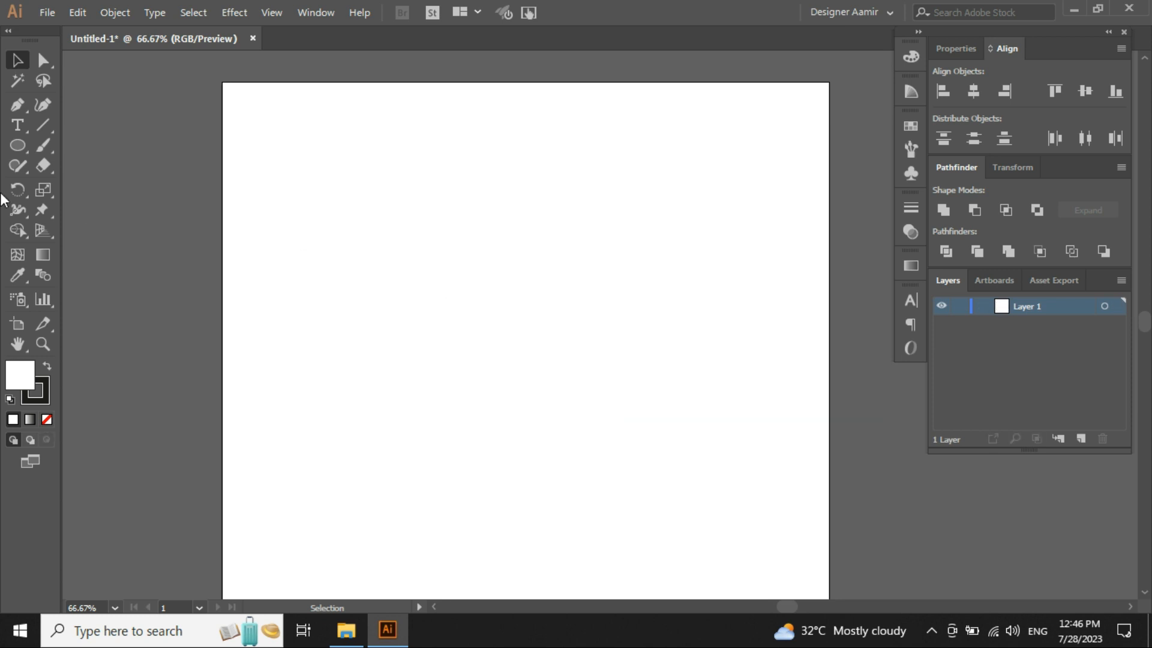
- Draw a rectangle on the artboard with the Rectangle Tool and undo it
left_click_drag(14, 149, 52, 145)
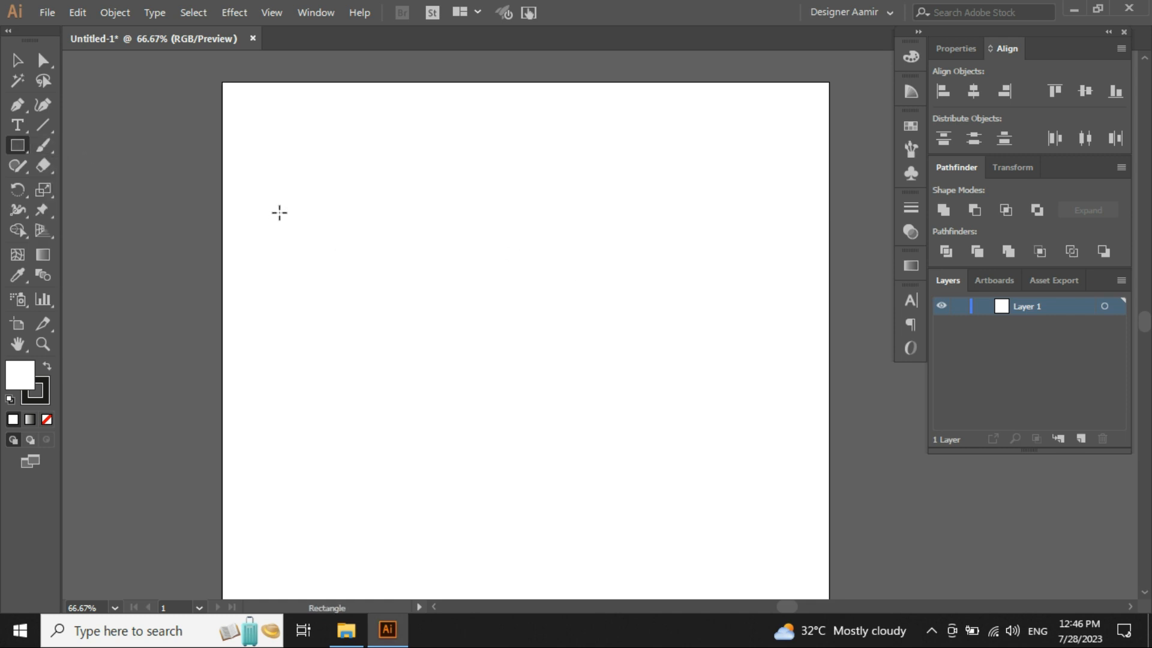
left_click_drag(326, 178, 590, 412)
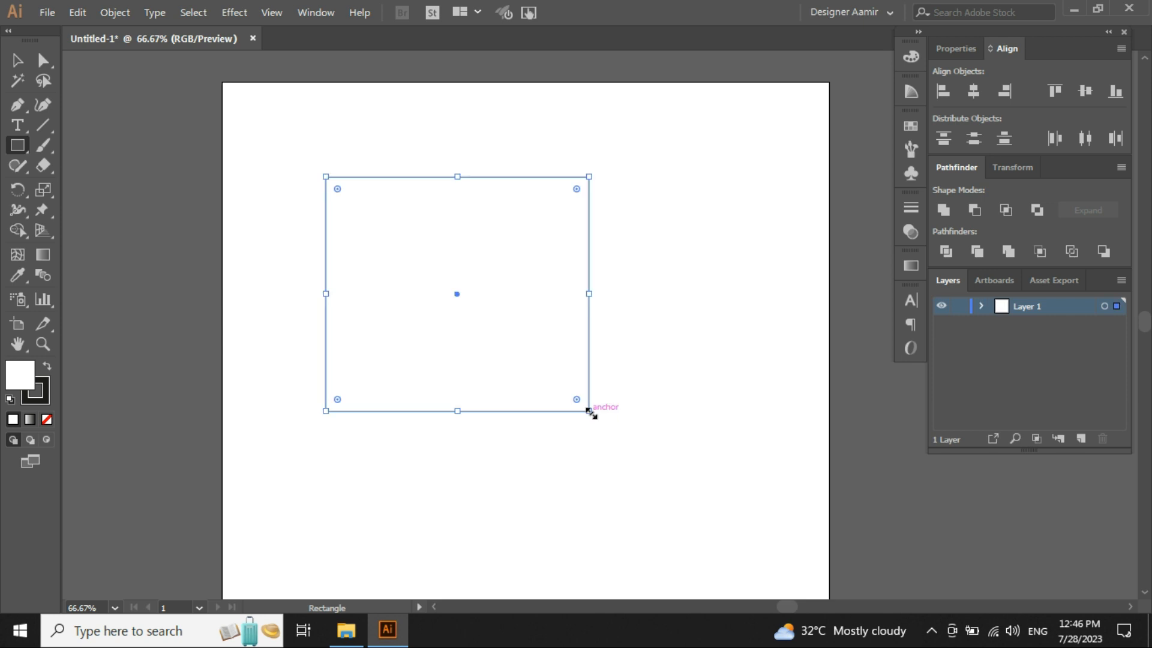
key("ctrl+z")
- Draw a larger rectangle across the upper part of the artboard and delete it
left_click_drag(308, 150, 682, 466)
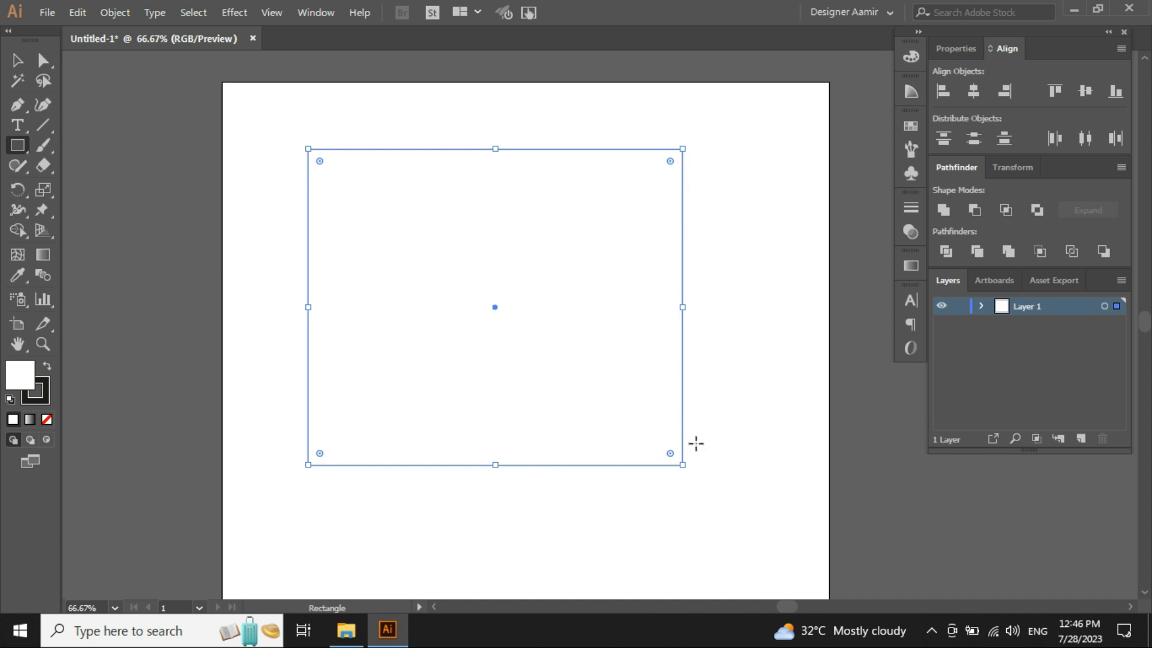
key("Delete")
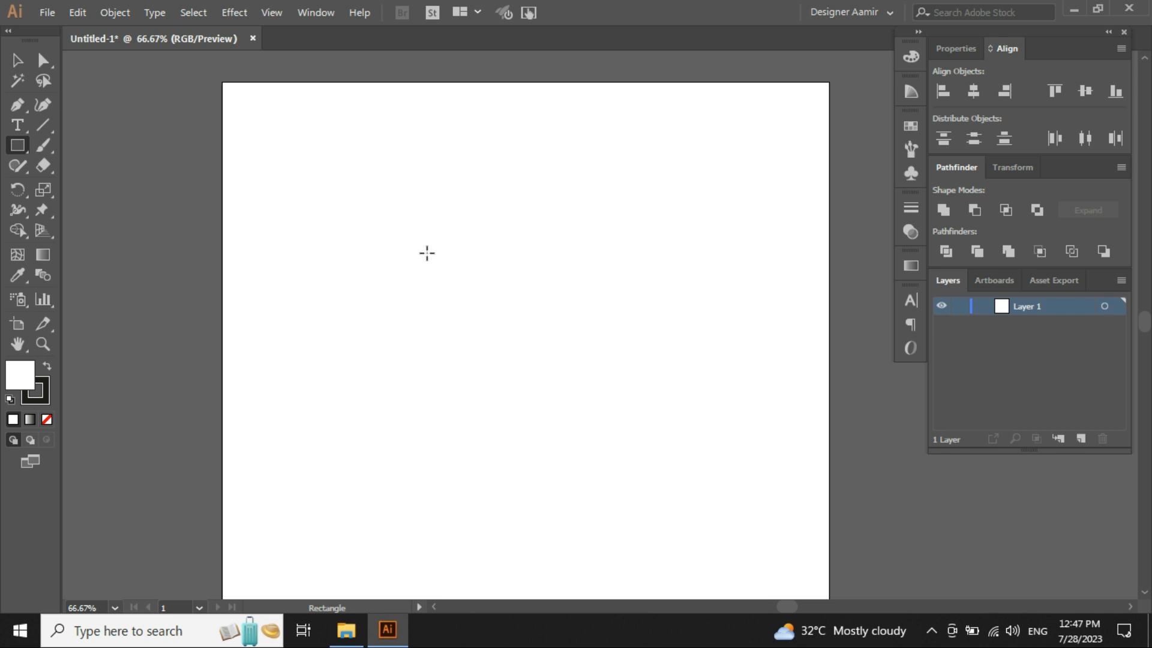
- Create a 500 by 500 px rectangle by clicking the artboard with the Rectangle Tool
left_click(23, 144)
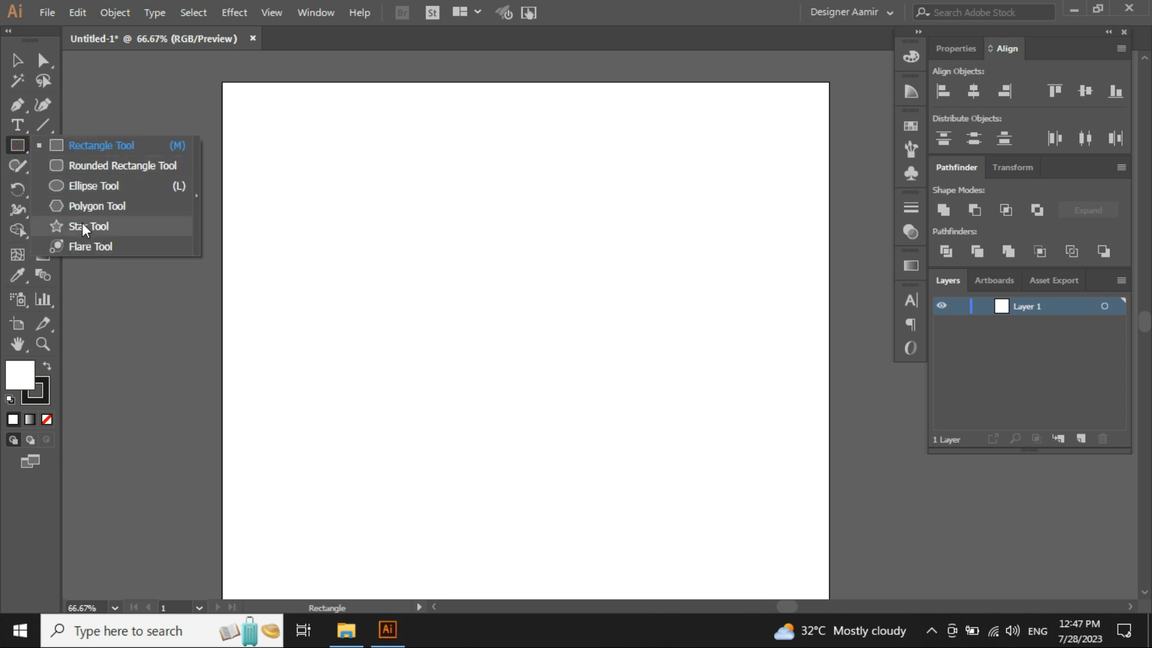
left_click(16, 148)
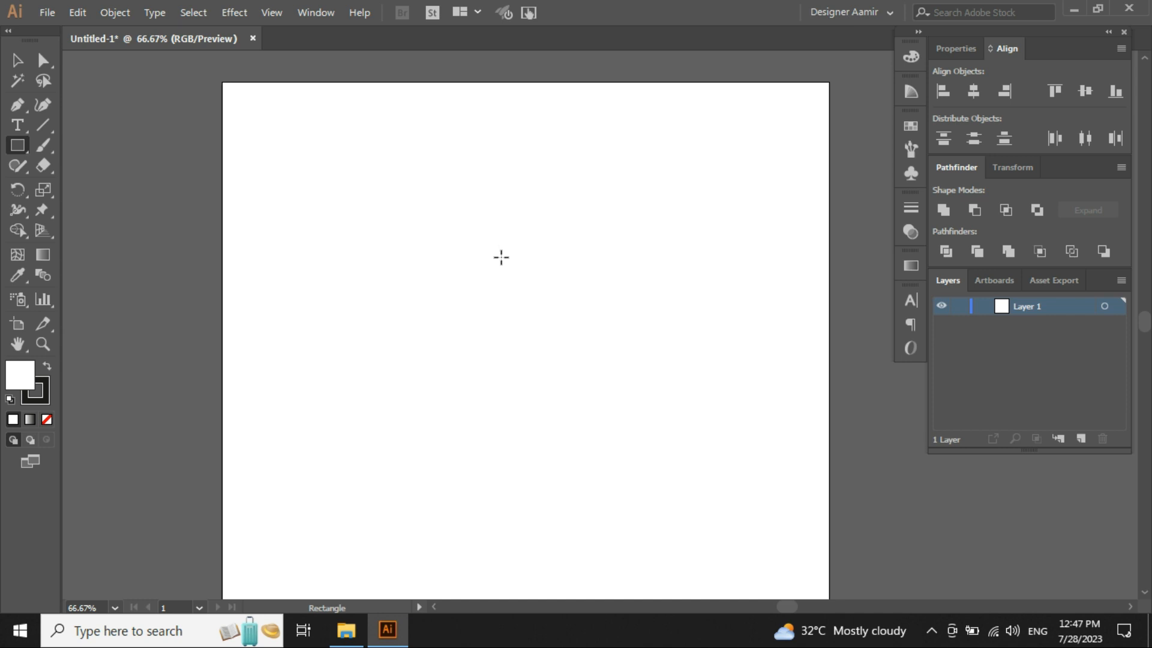
left_click(501, 257)
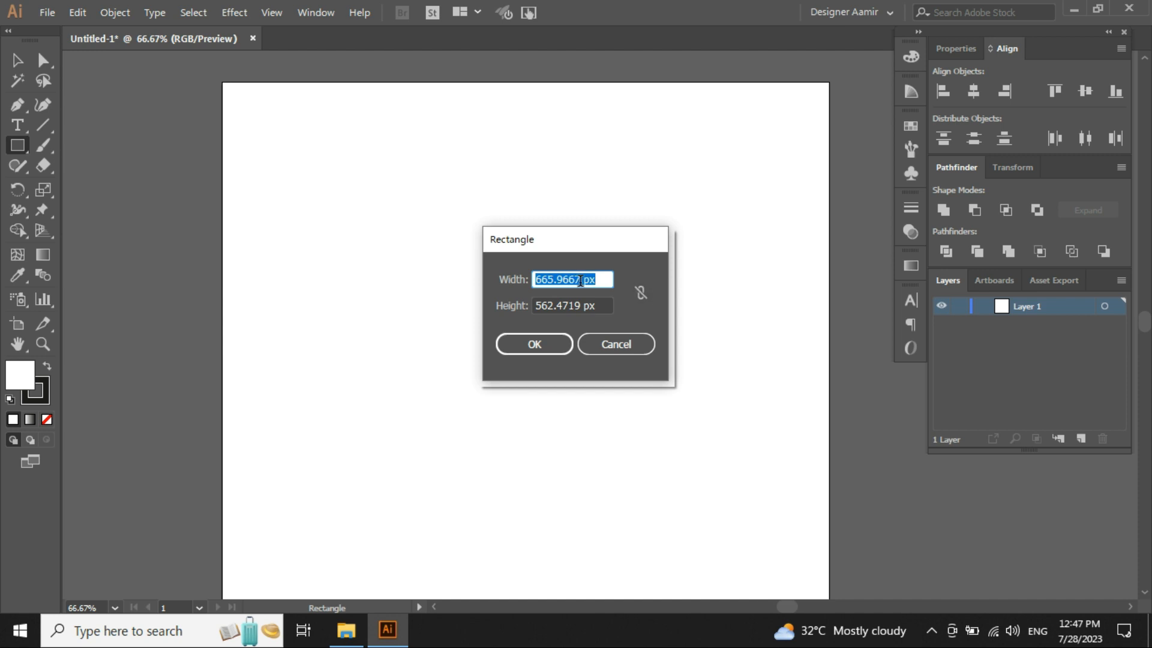
type("500")
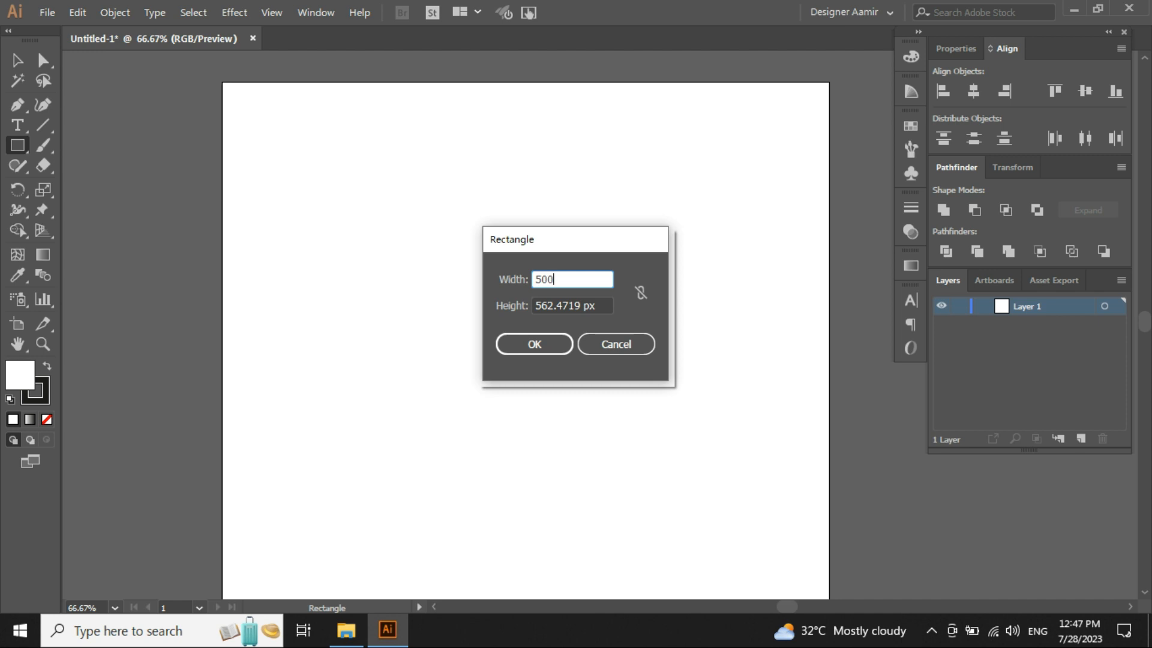
key("Tab")
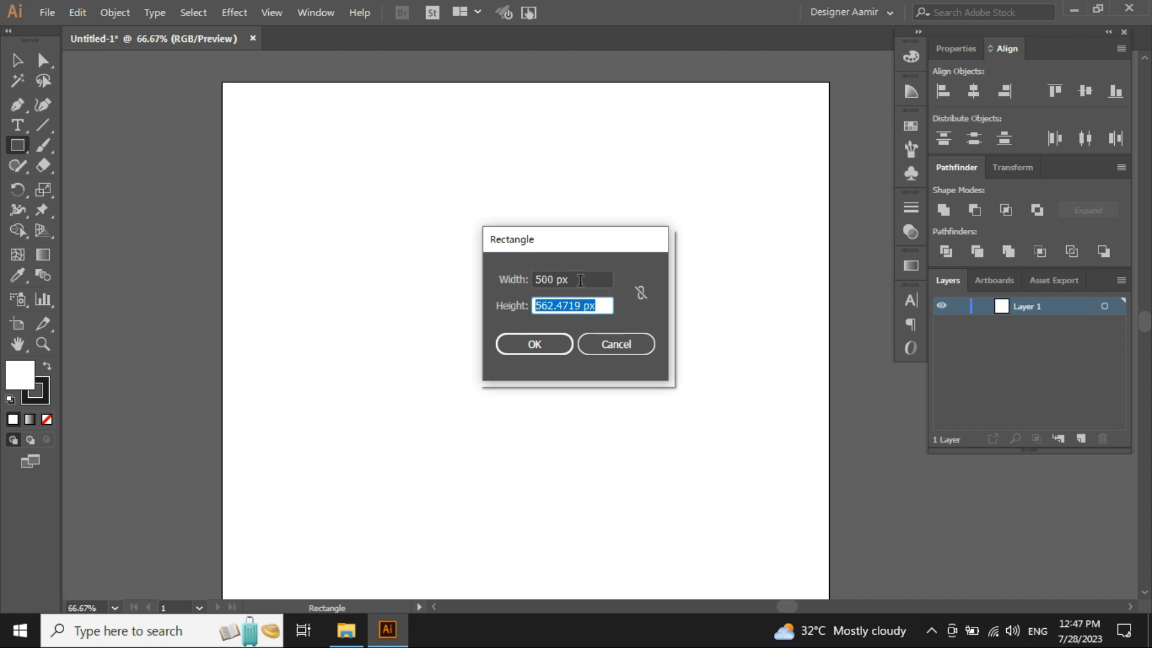
type("500")
left_click(534, 347)
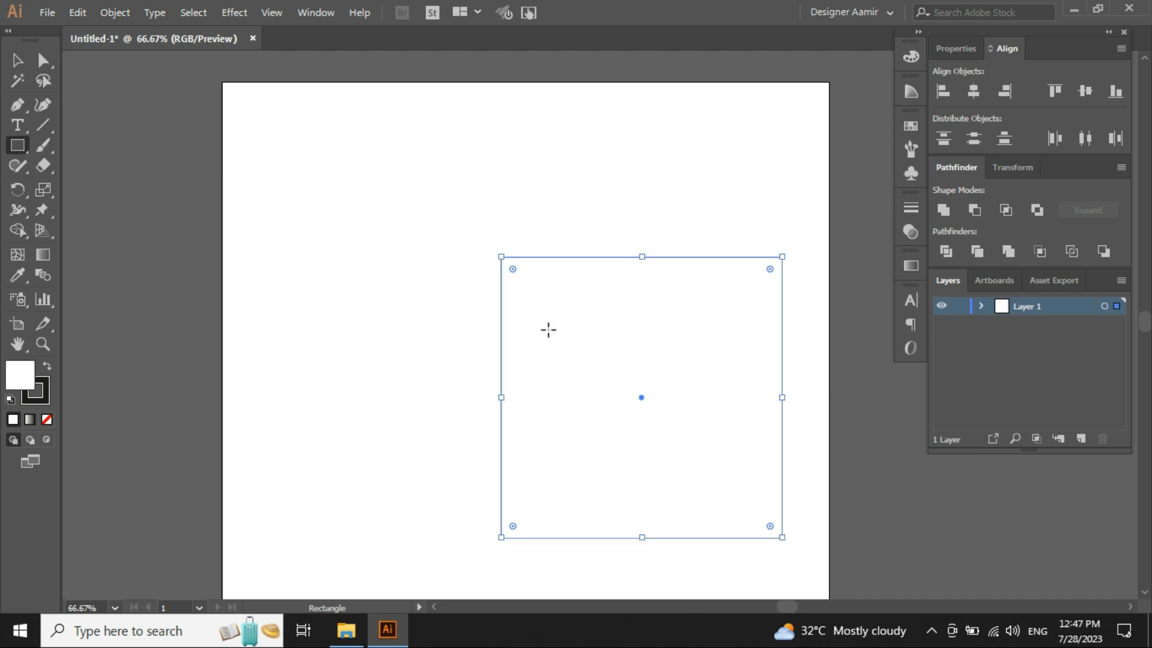
- Center the square horizontally and vertically on the artboard with the Align options
key("v")
left_click(973, 90)
left_click(1085, 91)
left_click(550, 305)
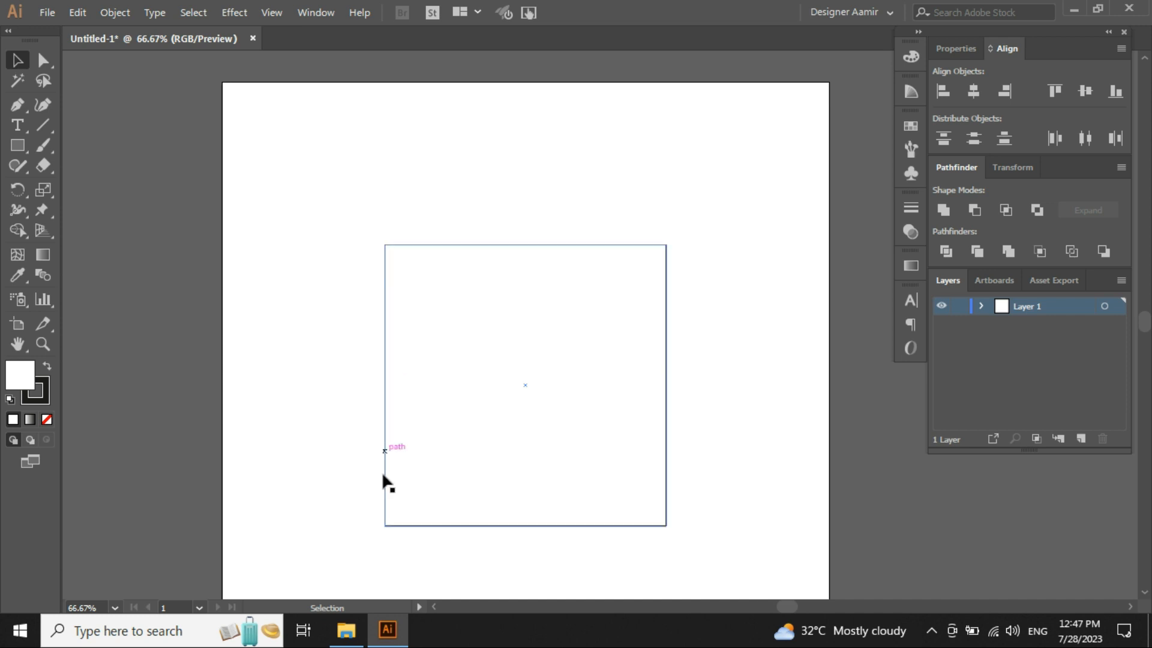
- Select the centered square and delete it
left_click_drag(616, 377, 320, 188)
key("Delete")
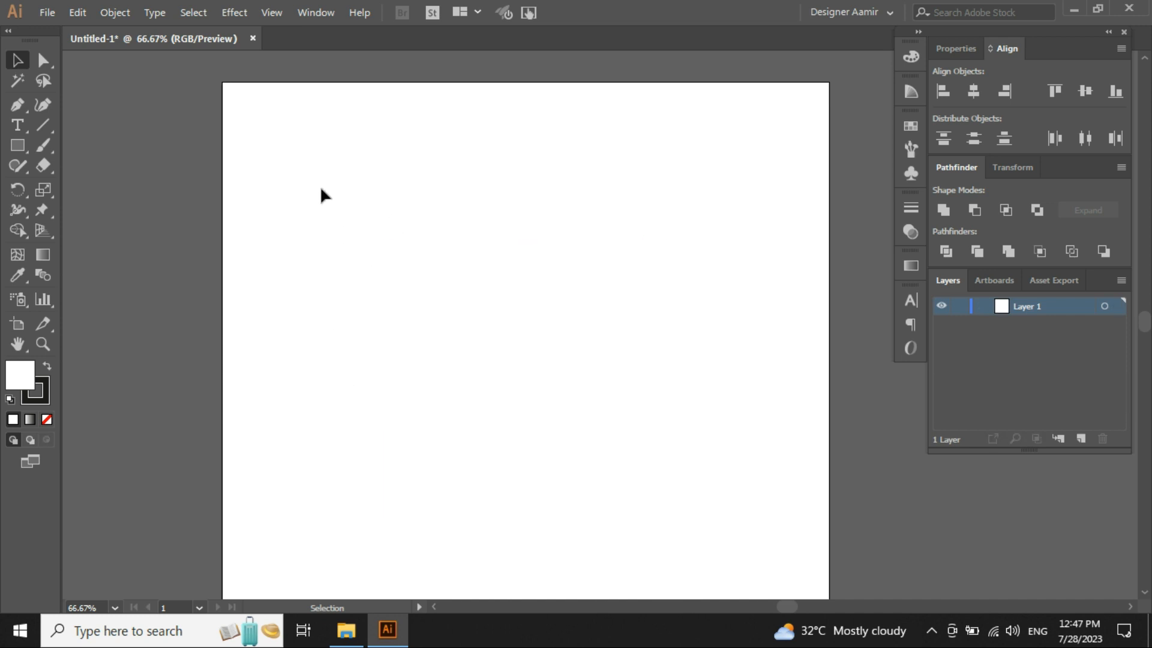
- Open the Rectangle dialog from the artboard and try a width of 600 px, then return it to 500 px
left_click(20, 147)
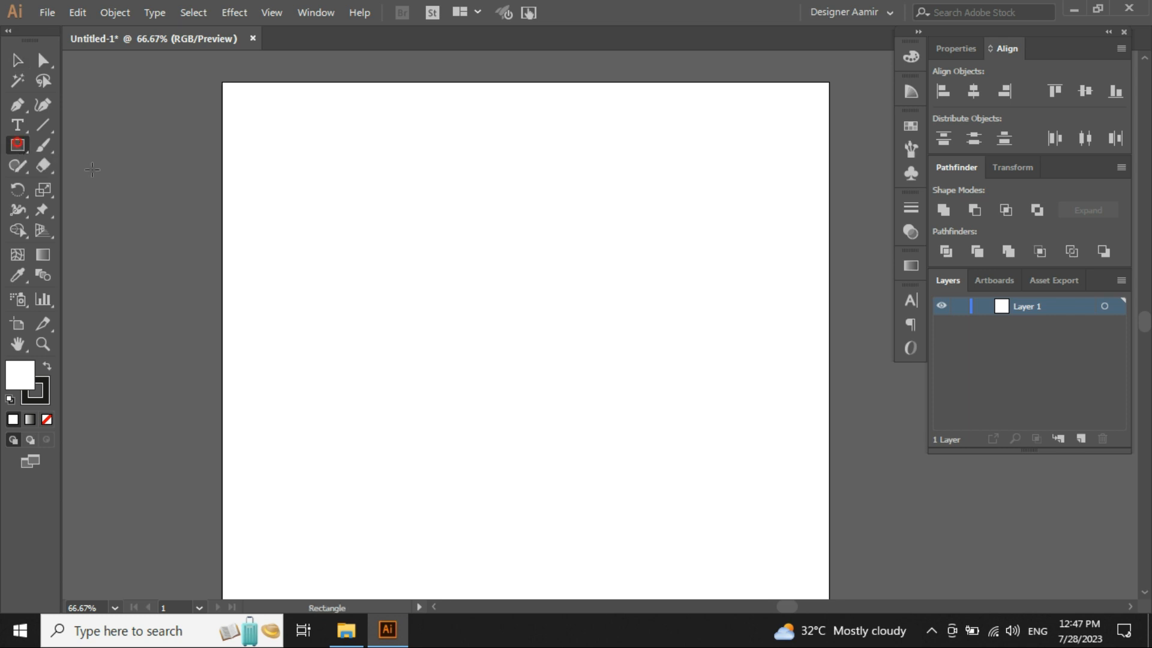
left_click(488, 299)
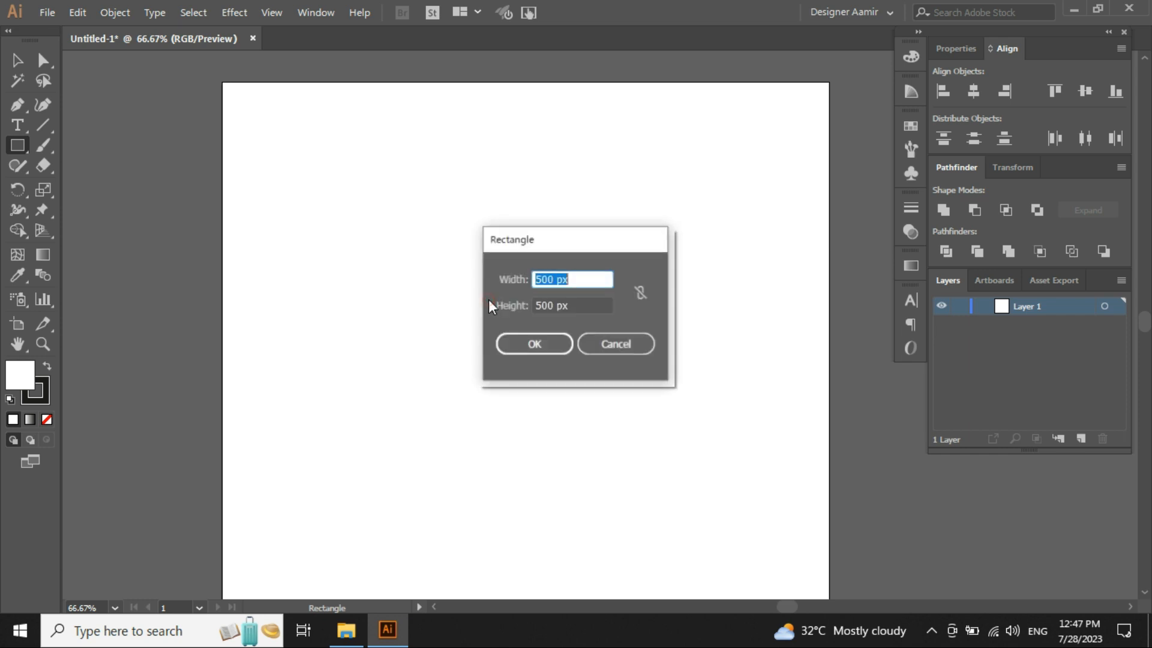
left_click(588, 279)
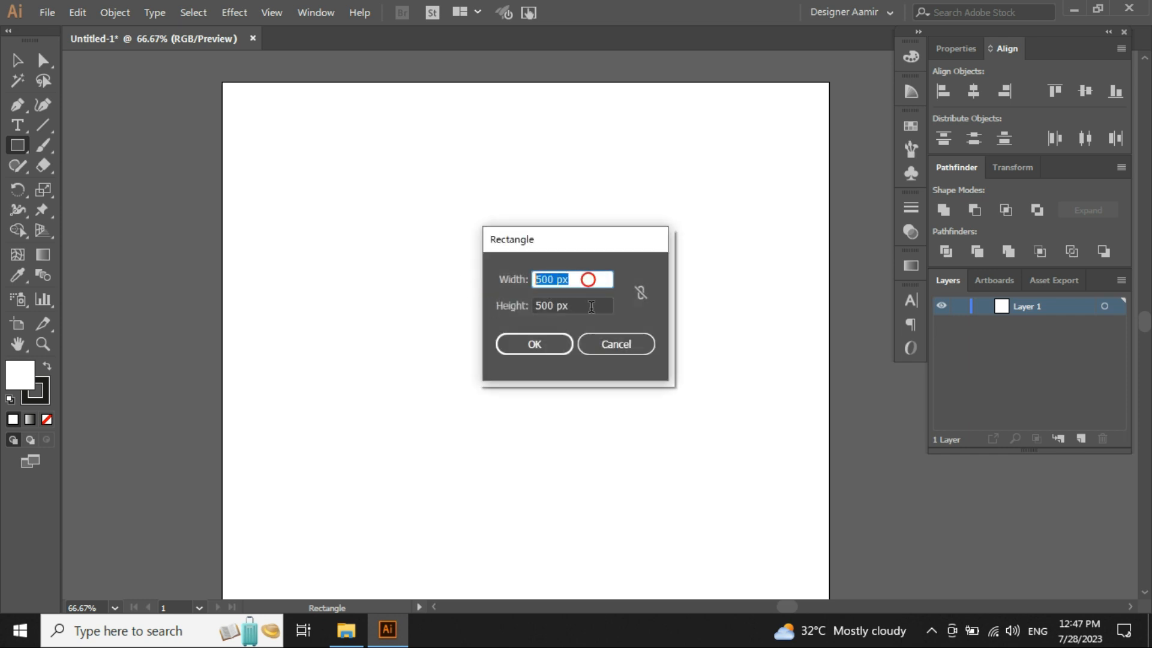
left_click(586, 306)
left_click(603, 281)
type("600")
left_click(590, 305)
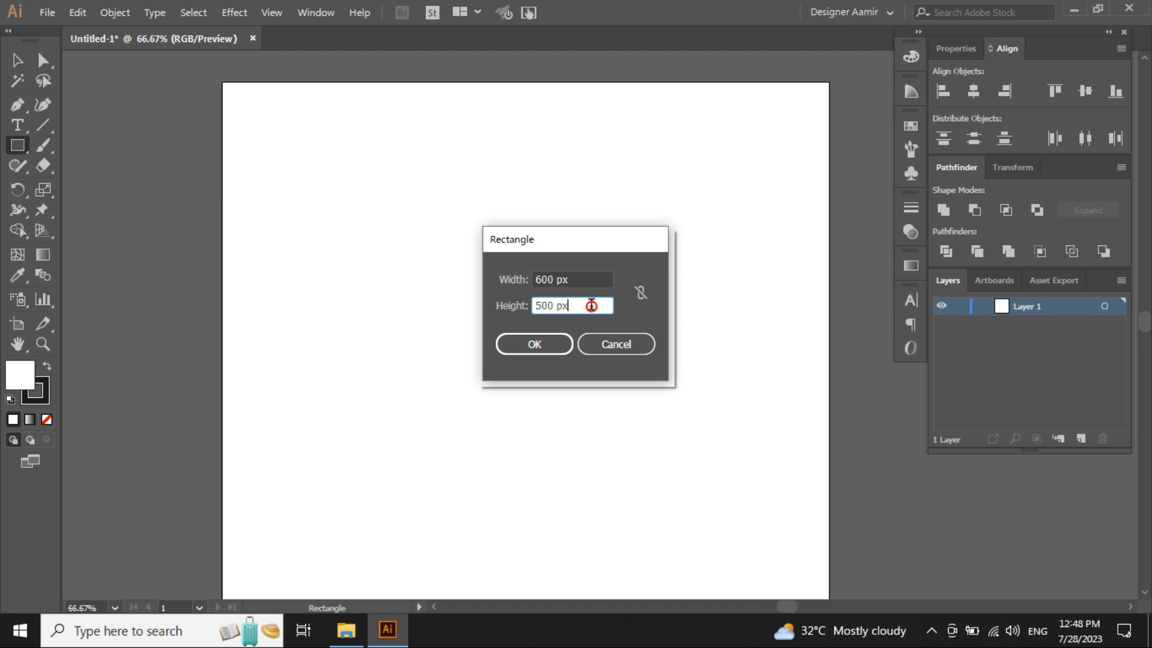
left_click(632, 264)
left_click(587, 281)
key("BackSpace")
type("500")
key("BackSpace")
key("BackSpace")
key("BackSpace")
key("BackSpace")
key("BackSpace")
key("BackSpace")
key("BackSpace")
key("BackSpace")
type("500")
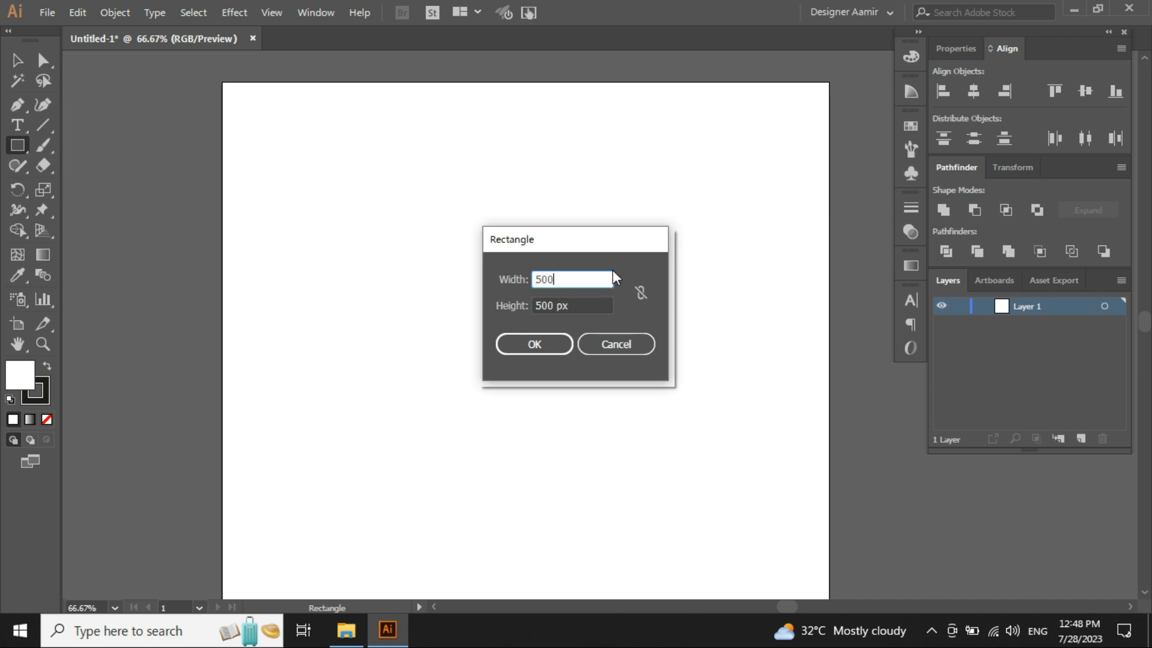
- Turn on Constrain Width and Height Proportions in the Rectangle dialog
left_click(576, 303)
left_click(574, 280)
double_click(549, 279)
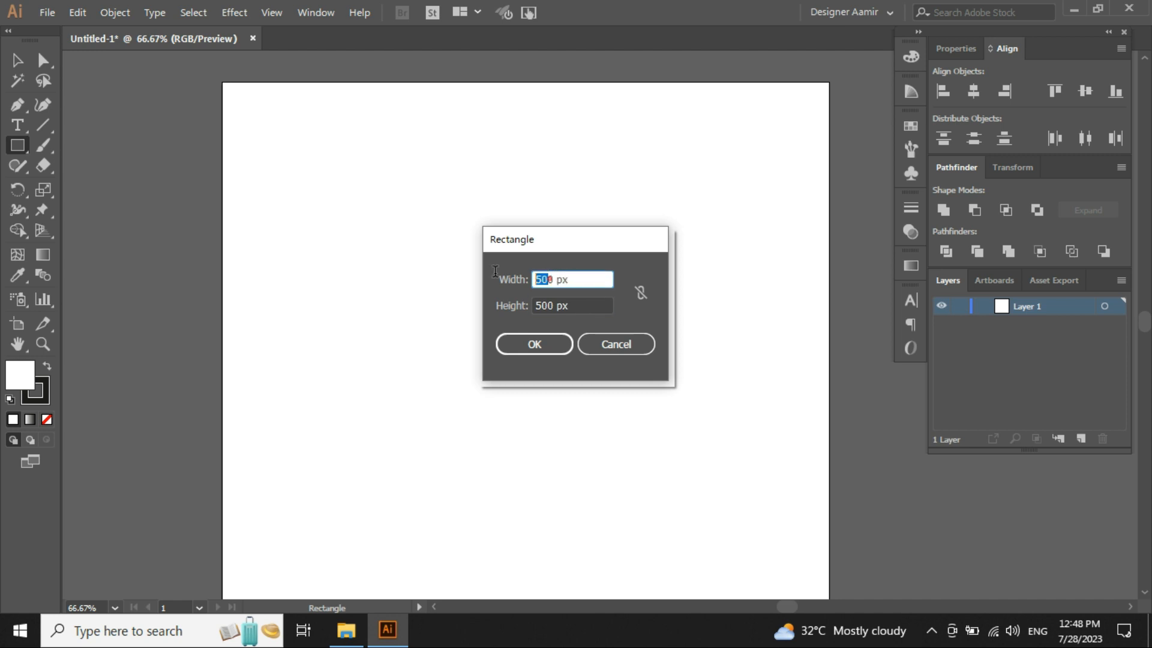
left_click(580, 303)
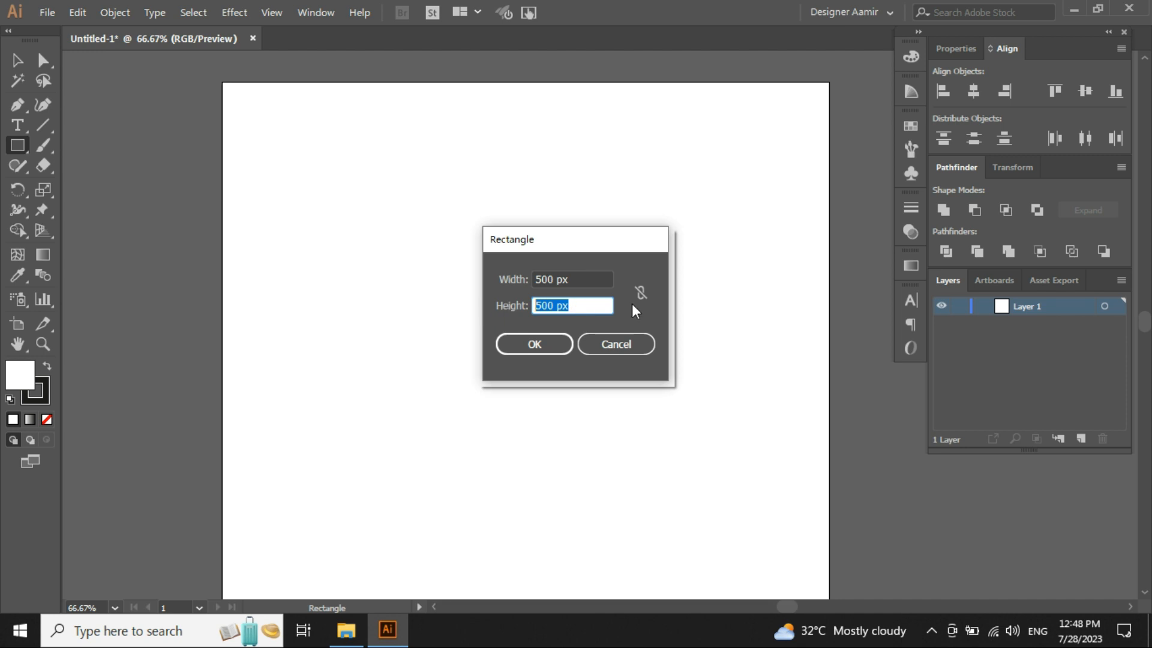
left_click(642, 315)
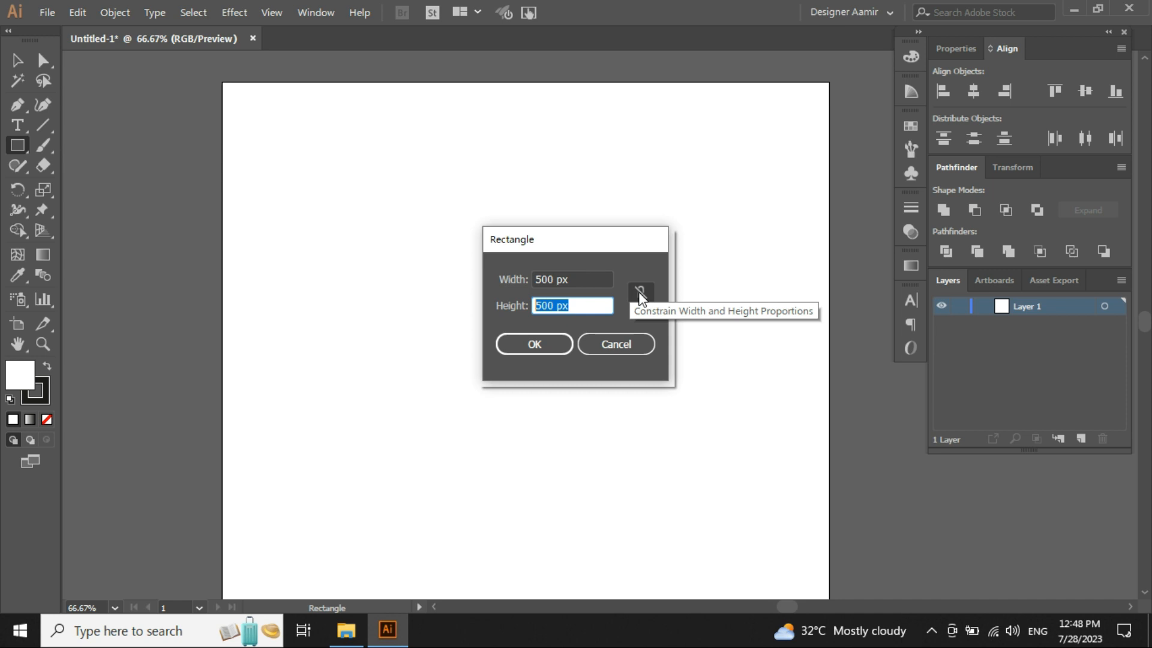
left_click_drag(594, 279, 339, 286)
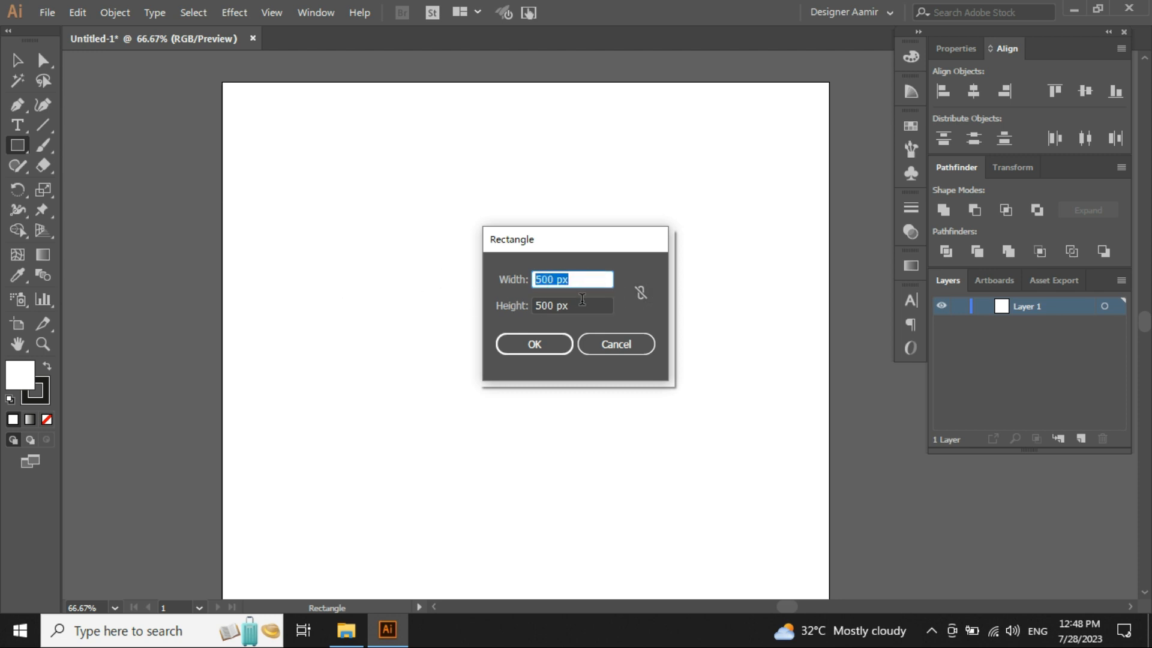
left_click_drag(585, 305, 315, 324)
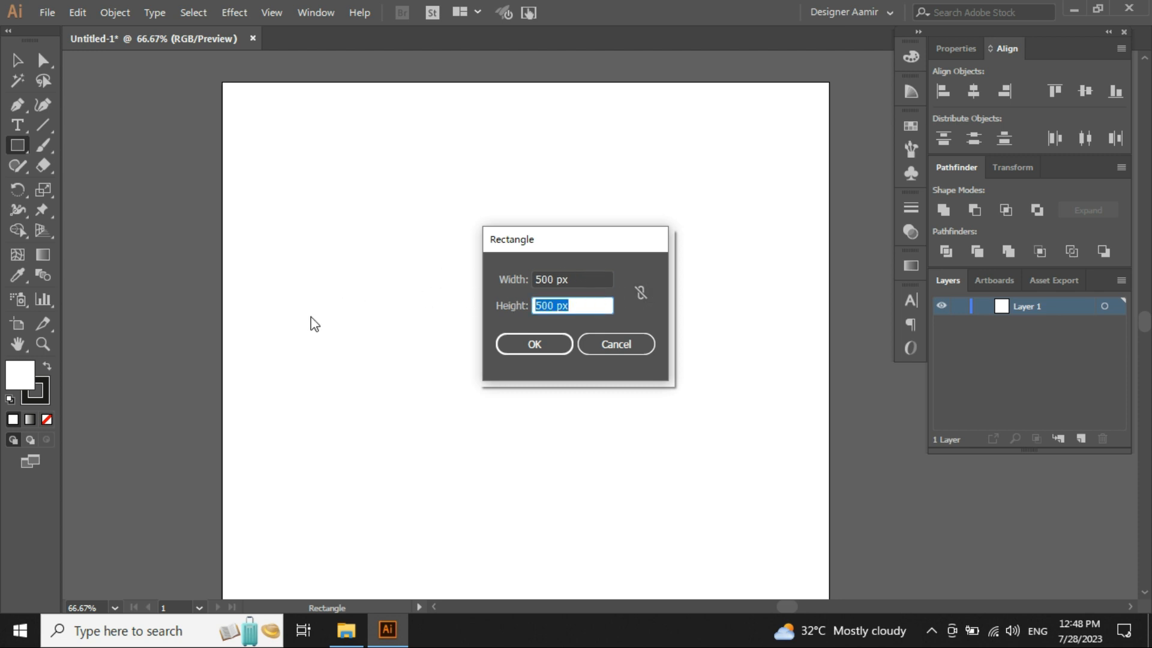
left_click(641, 292)
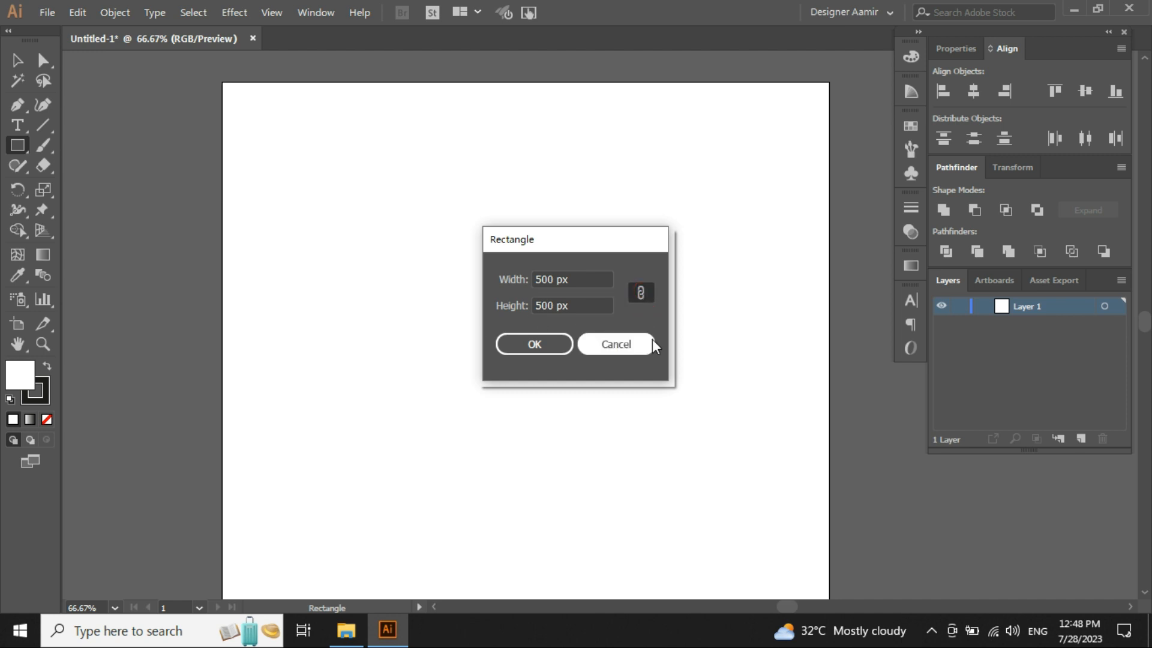
- Try several width entries such as 1000, 7000 and 4550 in the Rectangle dialog, clearing each one
left_click(584, 280)
type("1000")
key("BackSpace")
key("BackSpace")
key("BackSpace")
key("BackSpace")
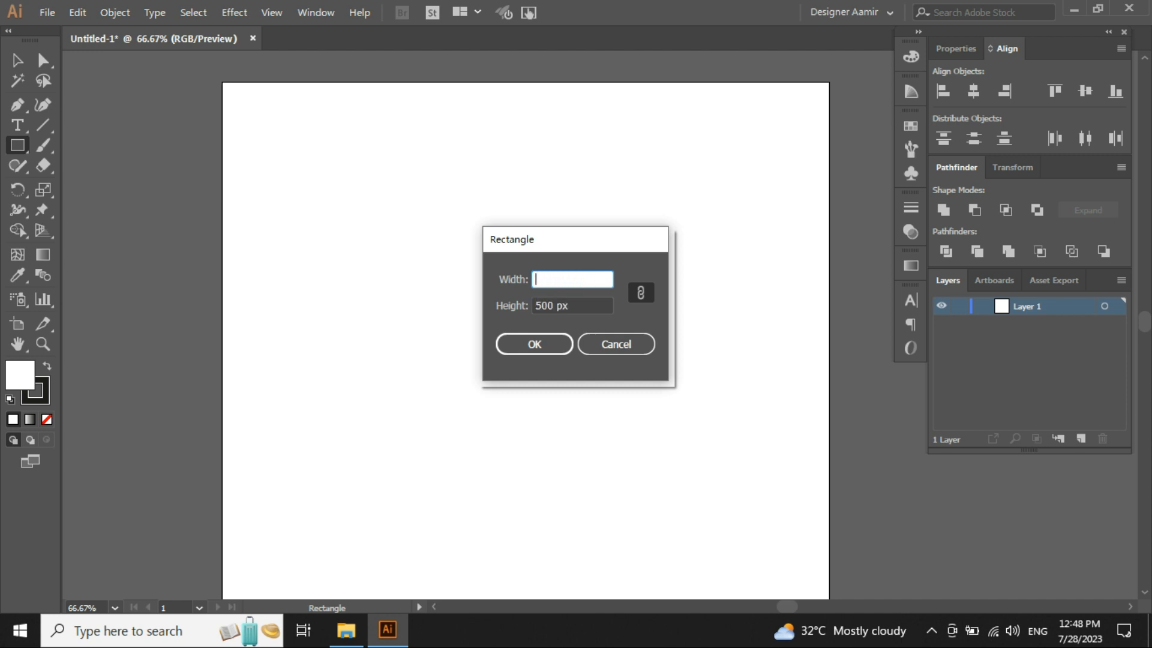
type("7000")
key("BackSpace")
key("BackSpace")
key("BackSpace")
key("BackSpace")
type("finoinv")
key("BackSpace")
key("BackSpace")
key("BackSpace")
key("BackSpace")
key("BackSpace")
key("BackSpace")
key("BackSpace")
type("4550")
key("BackSpace")
key("BackSpace")
key("BackSpace")
key("BackSpace")
- Unlink the proportions, enter a width of 6666 px and height of 777 px, and cancel the dialog
left_click(641, 293)
left_click(588, 277)
double_click(588, 277)
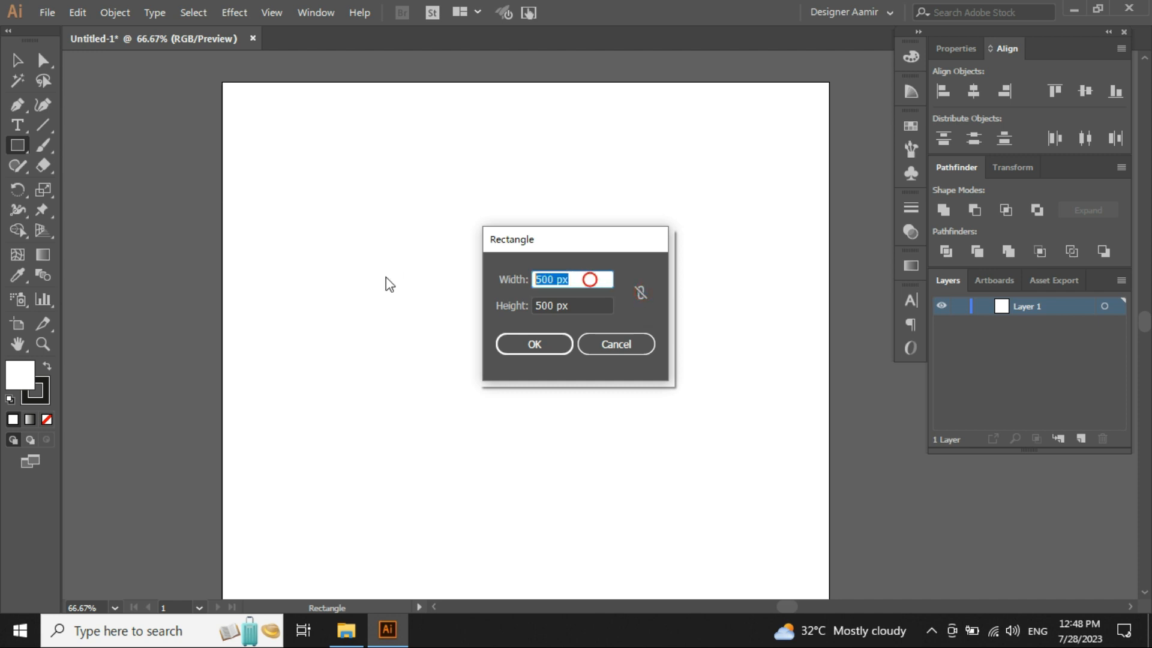
type("6666")
left_click(601, 303)
type("777")
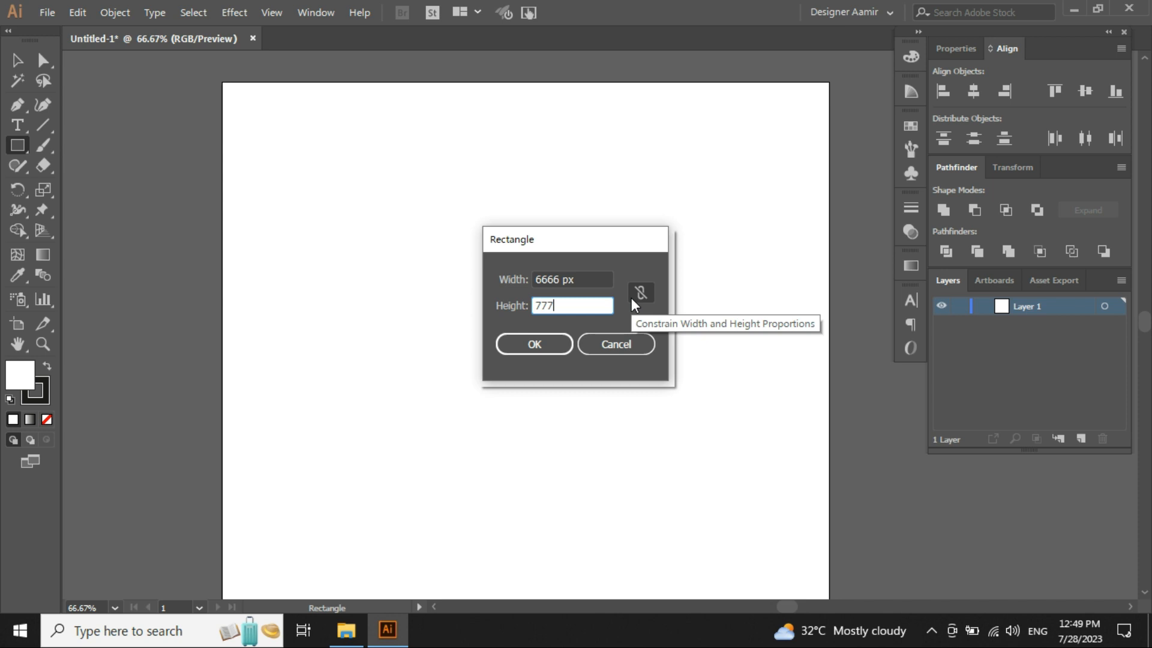
left_click(608, 345)
- Create a 500 by 500 px rounded rectangle with a 12 px corner radius by clicking the artboard
left_click_drag(21, 144, 84, 164)
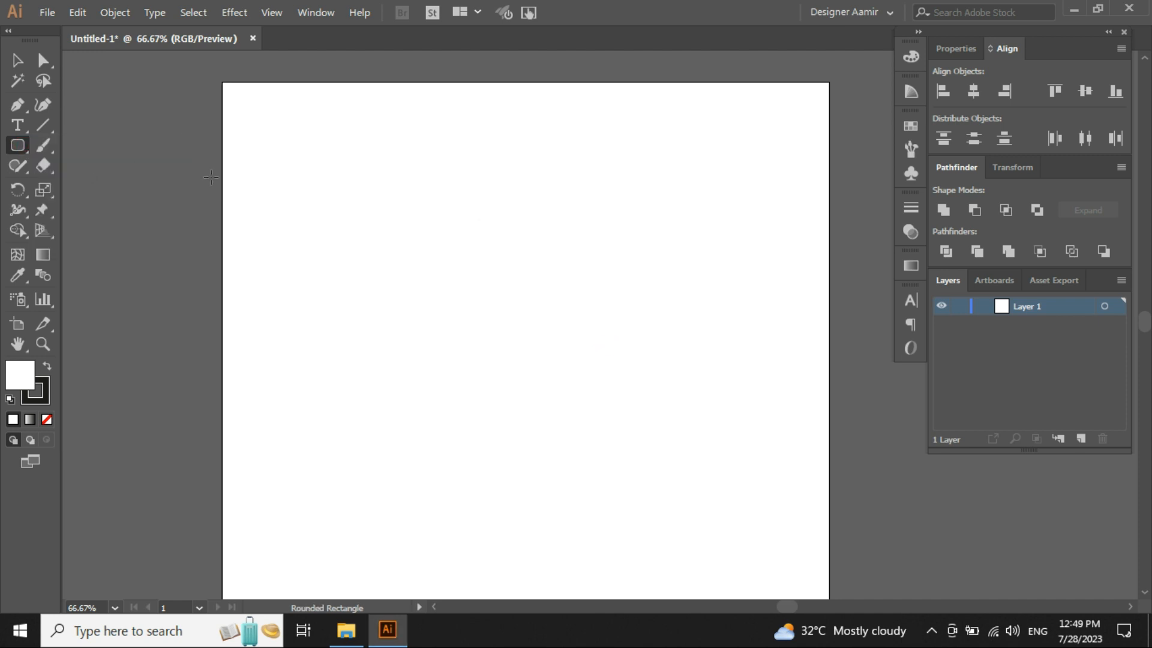
left_click(435, 287)
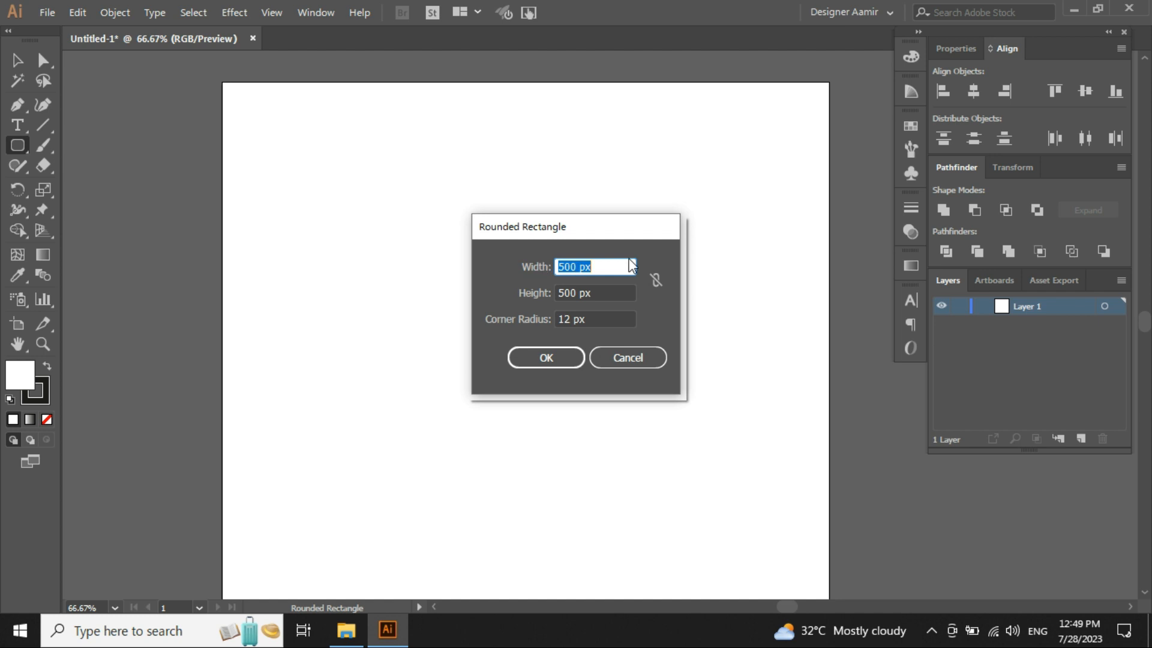
left_click(601, 296)
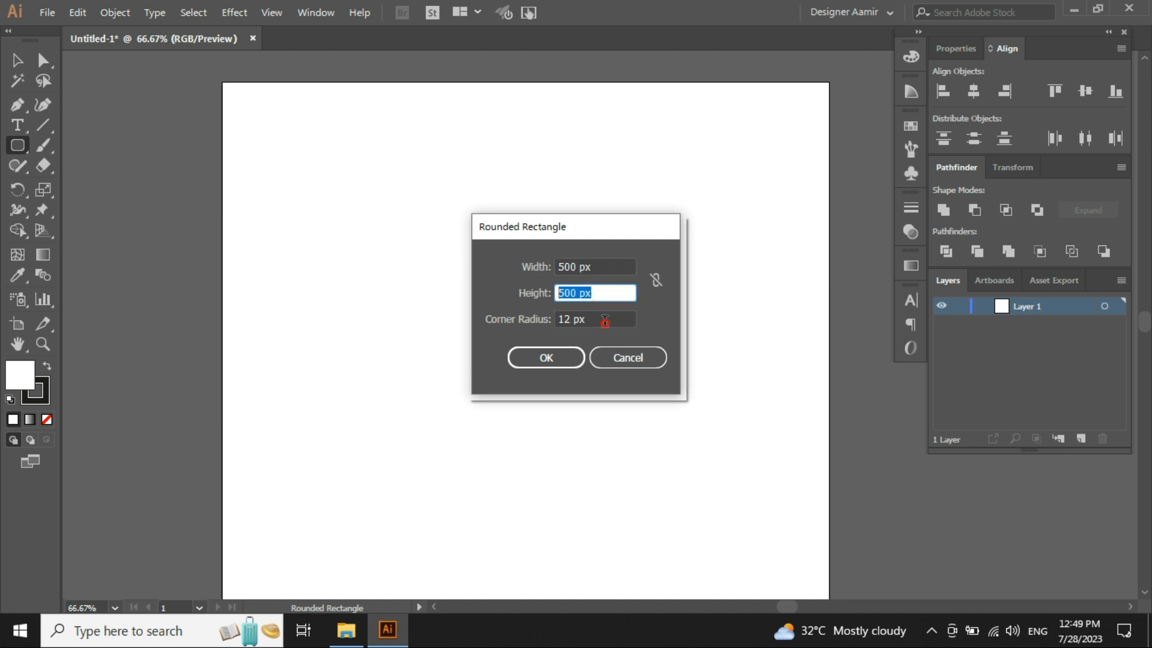
left_click(604, 320)
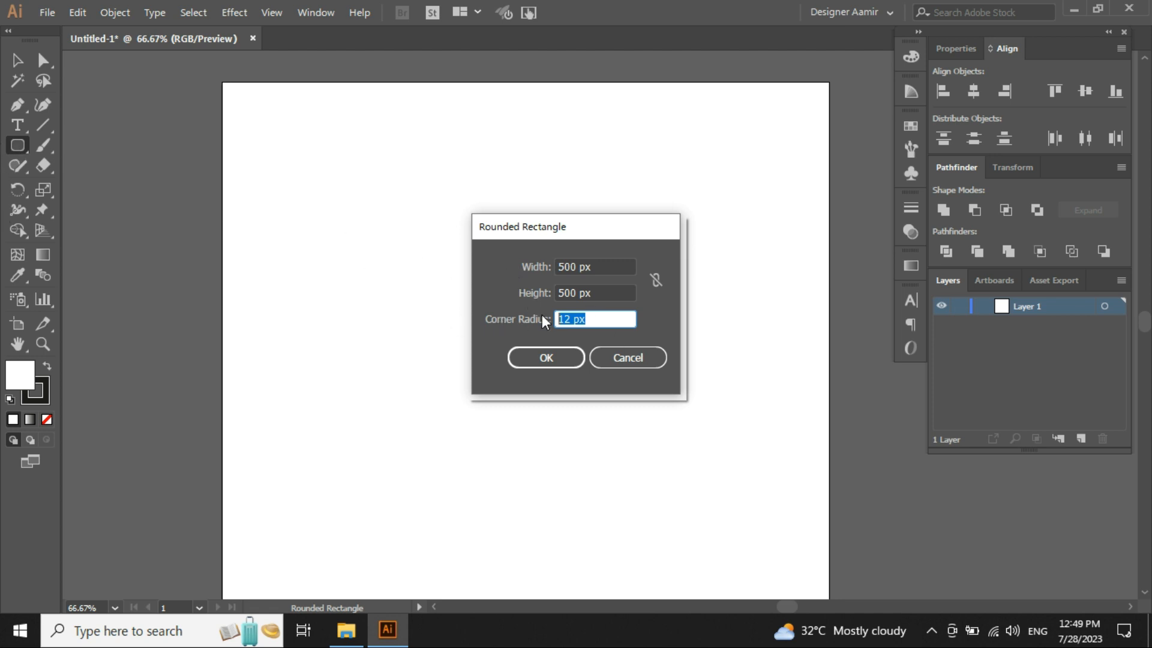
key("Tab")
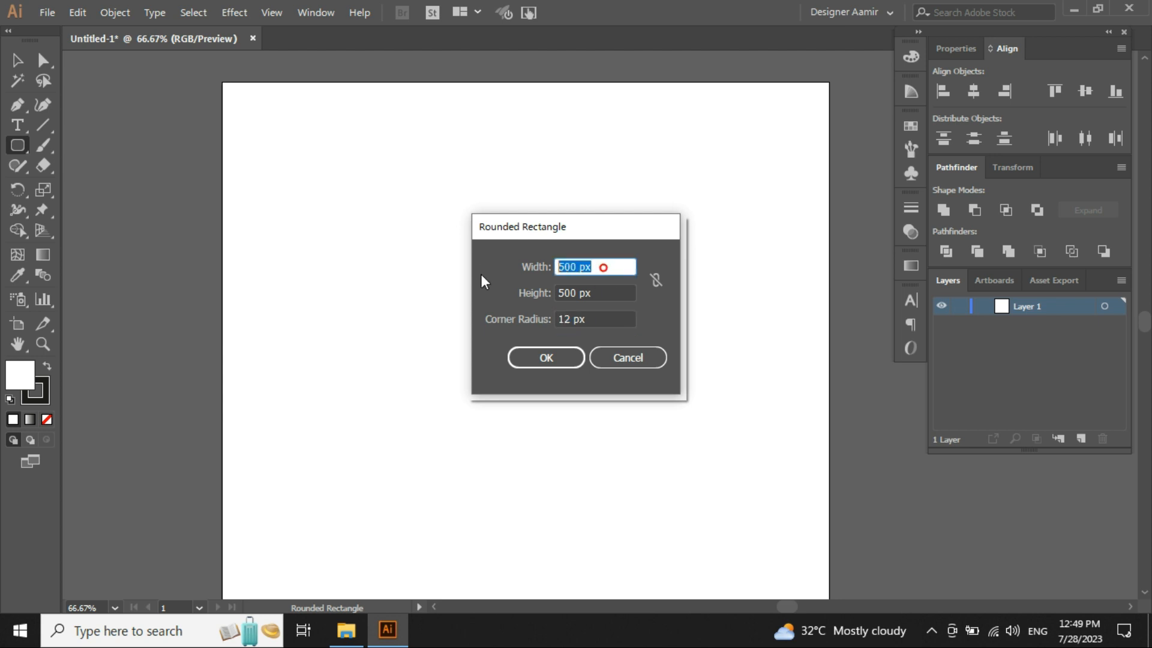
left_click(546, 358)
- Zoom in to inspect the rounded rectangle's corner, then zoom back out
scroll(480, 318, "up", 6)
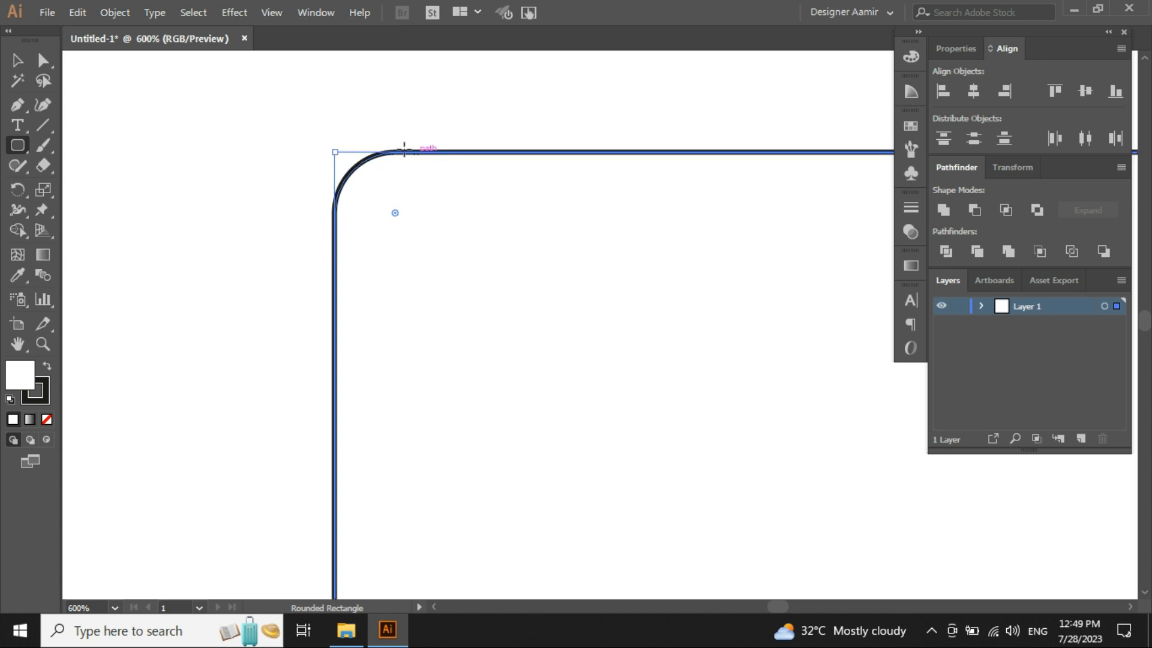
scroll(330, 205, "down", 7)
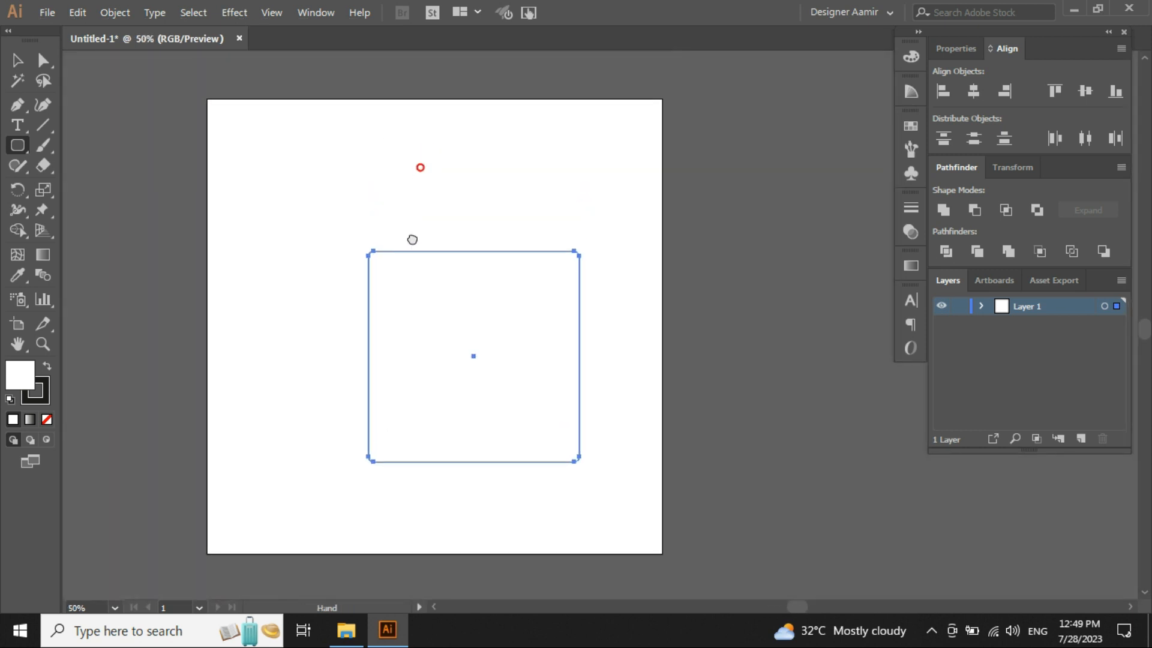
scroll(412, 244, "up", 2)
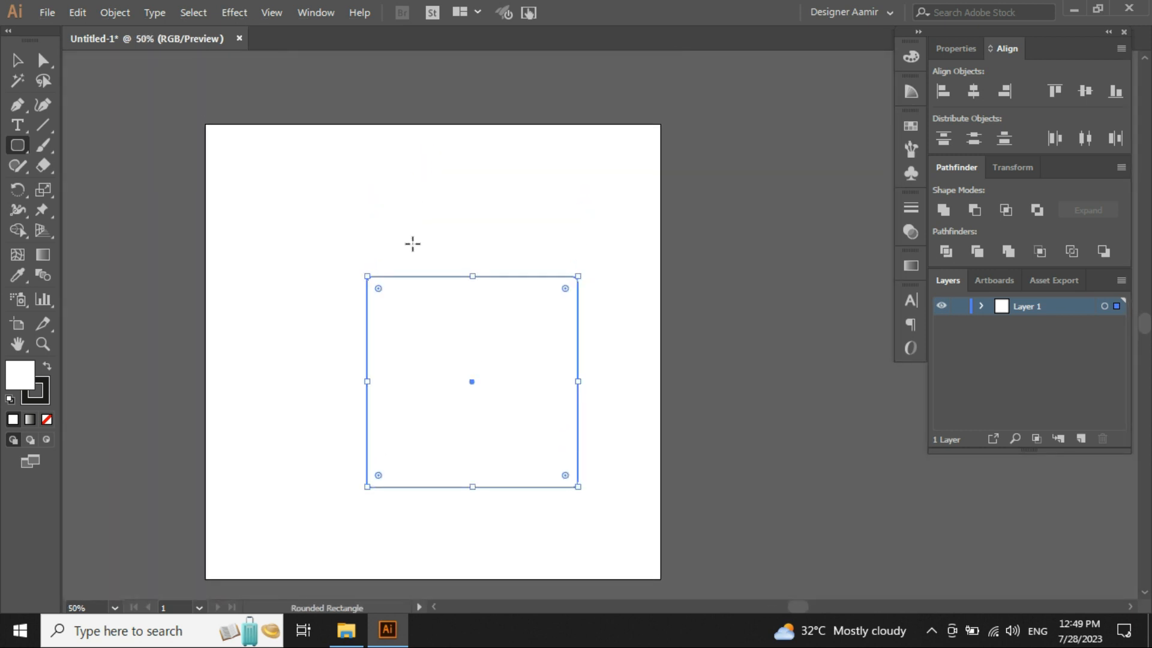
- Create a 500 by 500 px rounded rectangle with a 30 px corner radius on the artboard
left_click(320, 181)
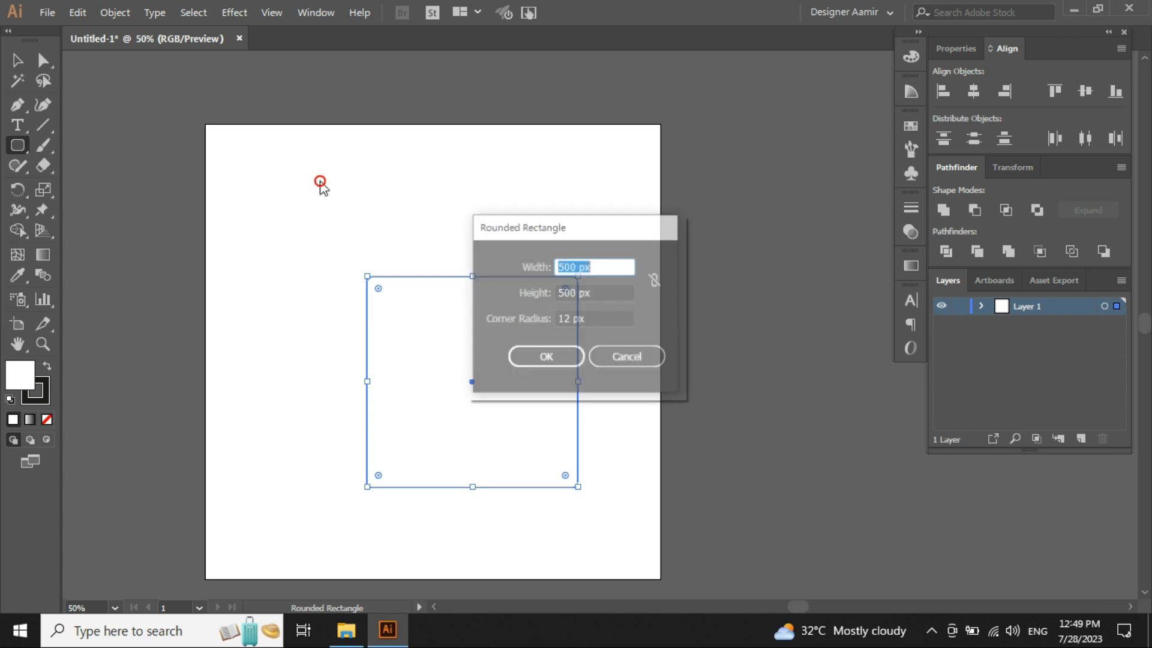
left_click(595, 320)
left_click_drag(586, 320, 425, 334)
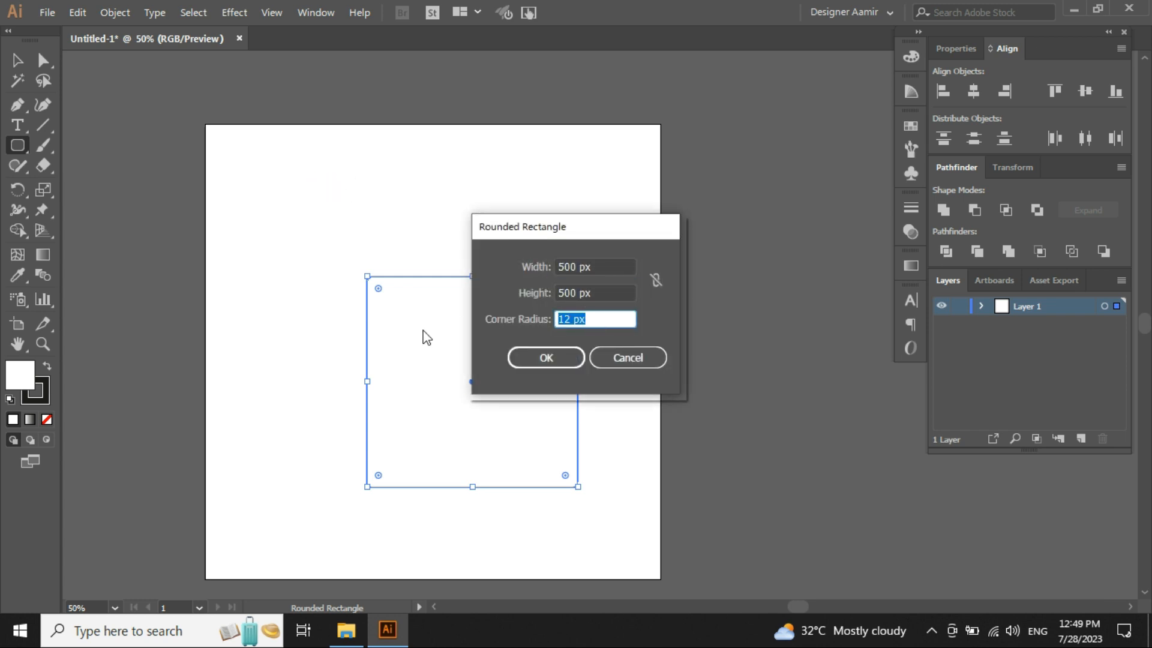
type("30")
key("Tab")
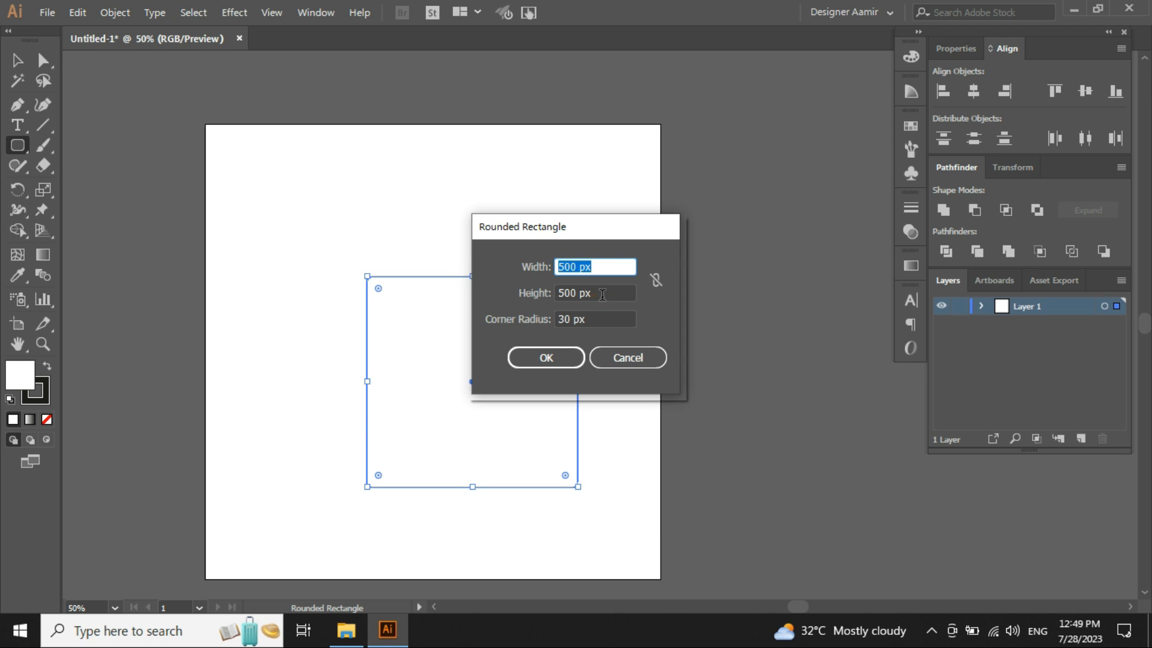
key("Tab")
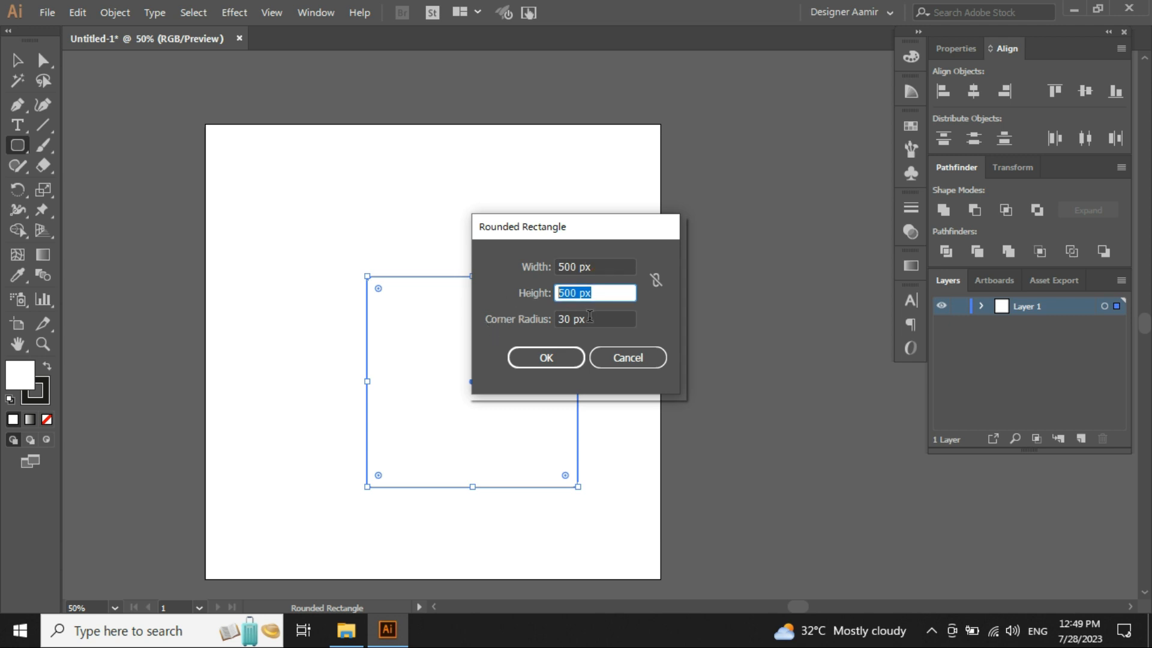
left_click(550, 361)
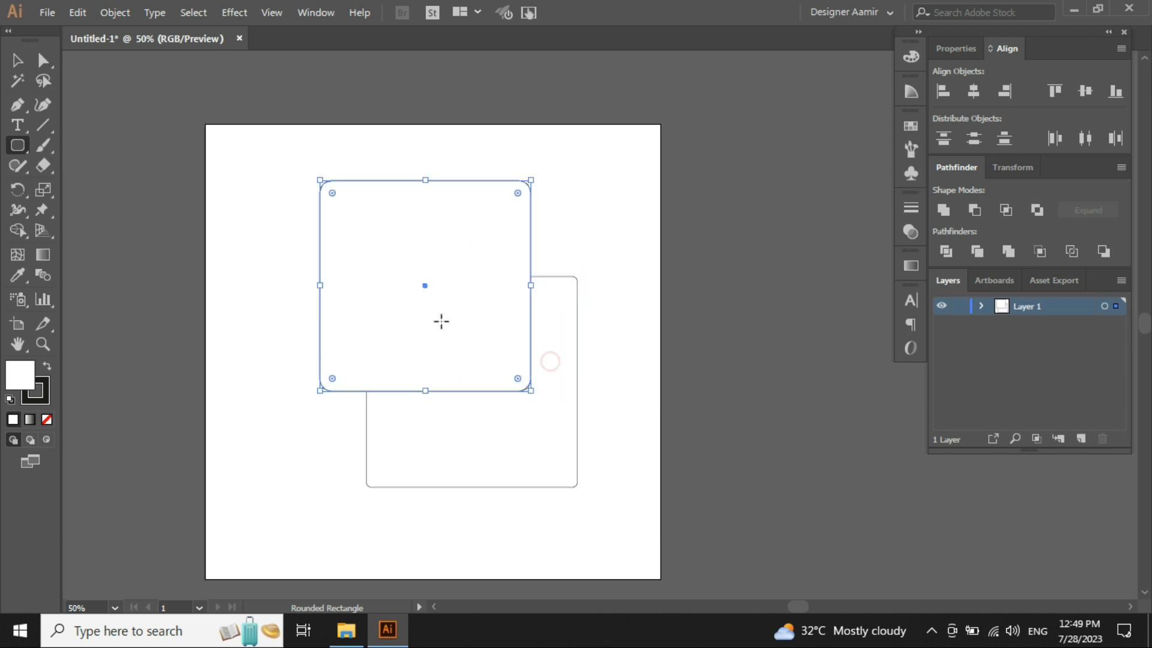
- Move the 30 px rounded rectangle over the first one and zoom in to compare their corners
scroll(540, 225, "up", 1)
scroll(540, 225, "up", 2)
key("v")
left_click(602, 233)
left_click_drag(420, 163, 552, 458)
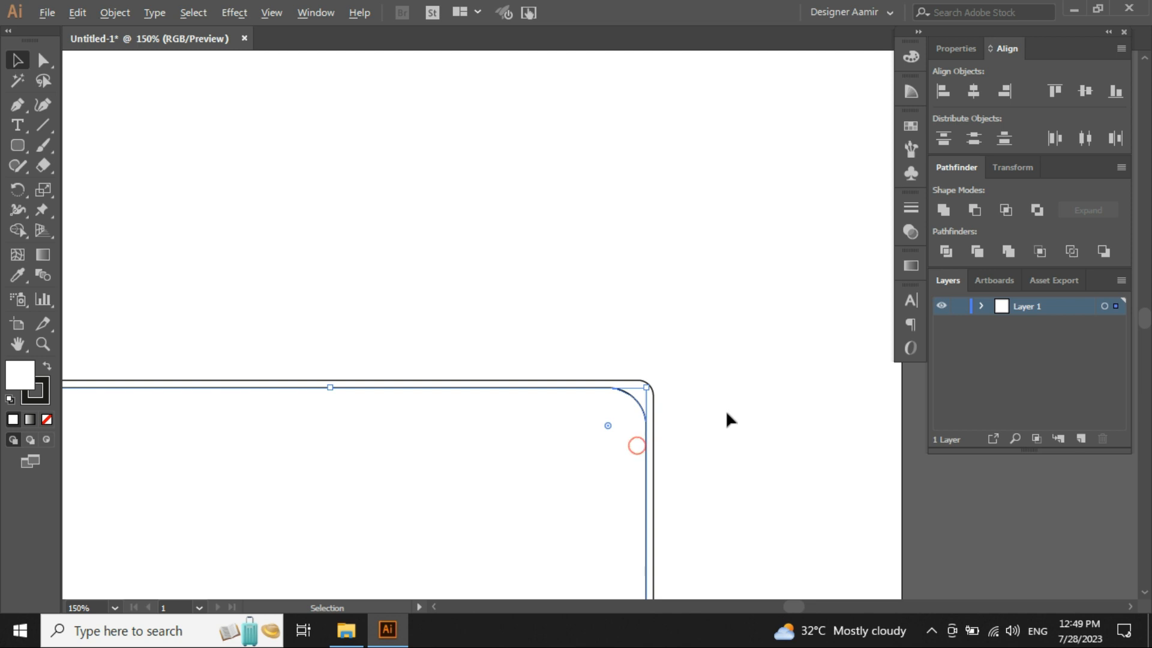
scroll(726, 409, "up", 3)
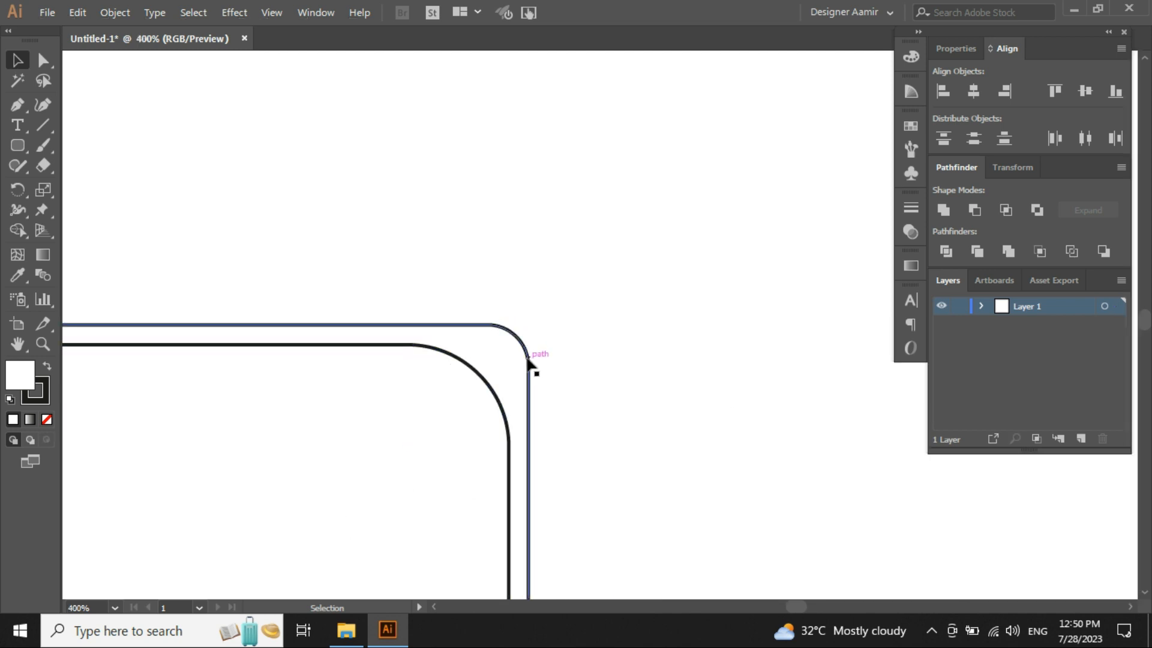
left_click_drag(462, 303, 613, 419)
left_click(403, 359)
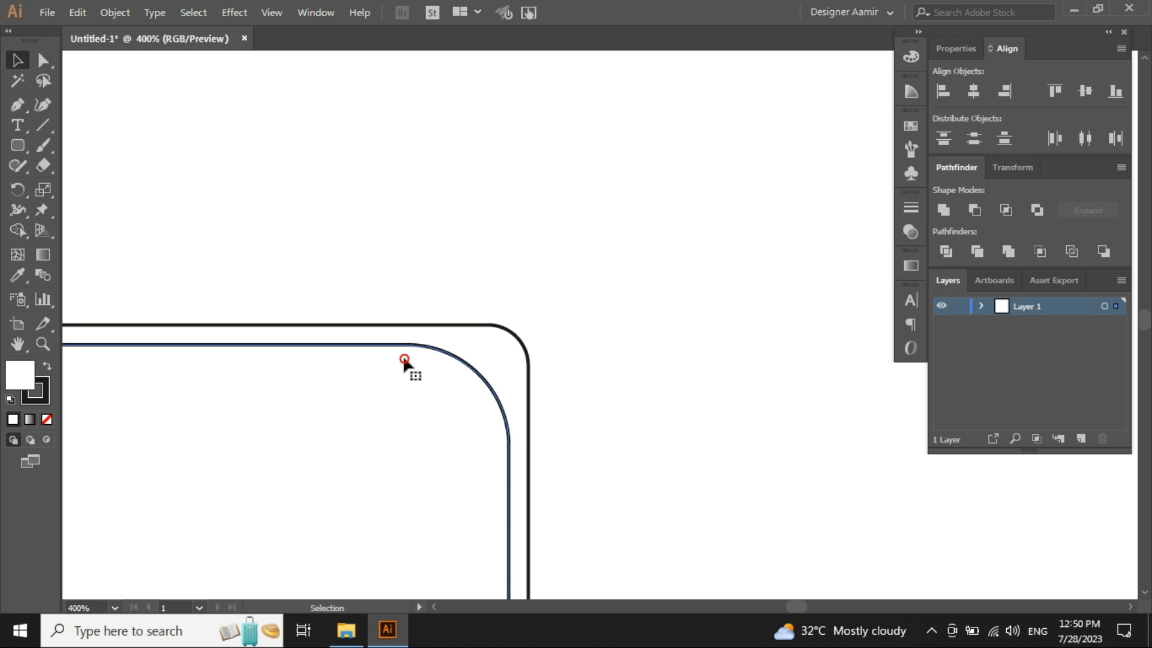
scroll(463, 295, "down", 4)
left_click(468, 249)
scroll(468, 249, "down", 1)
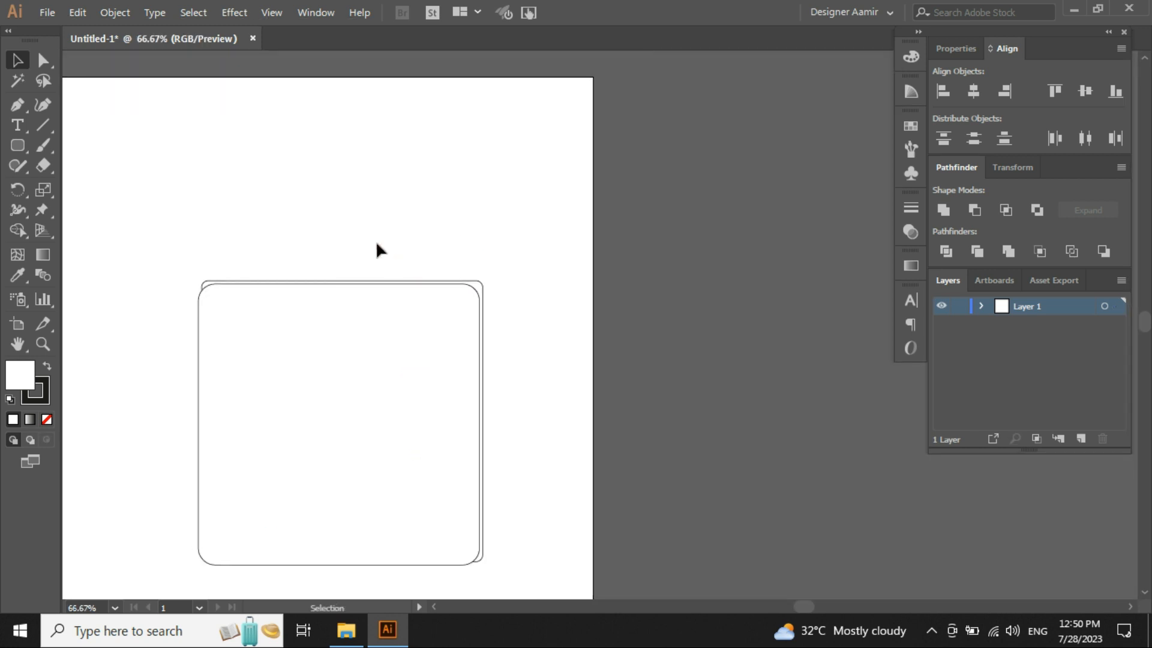
- Create a 500 by 500 px rounded rectangle with a 100 px corner radius
left_click(17, 145)
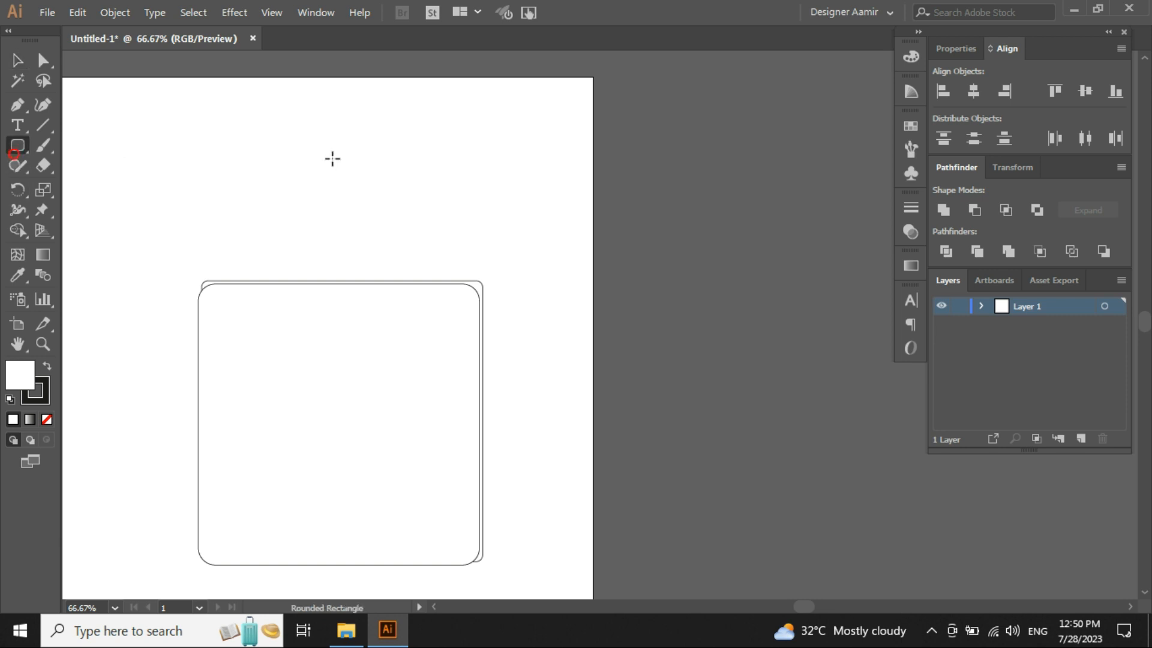
left_click(334, 160)
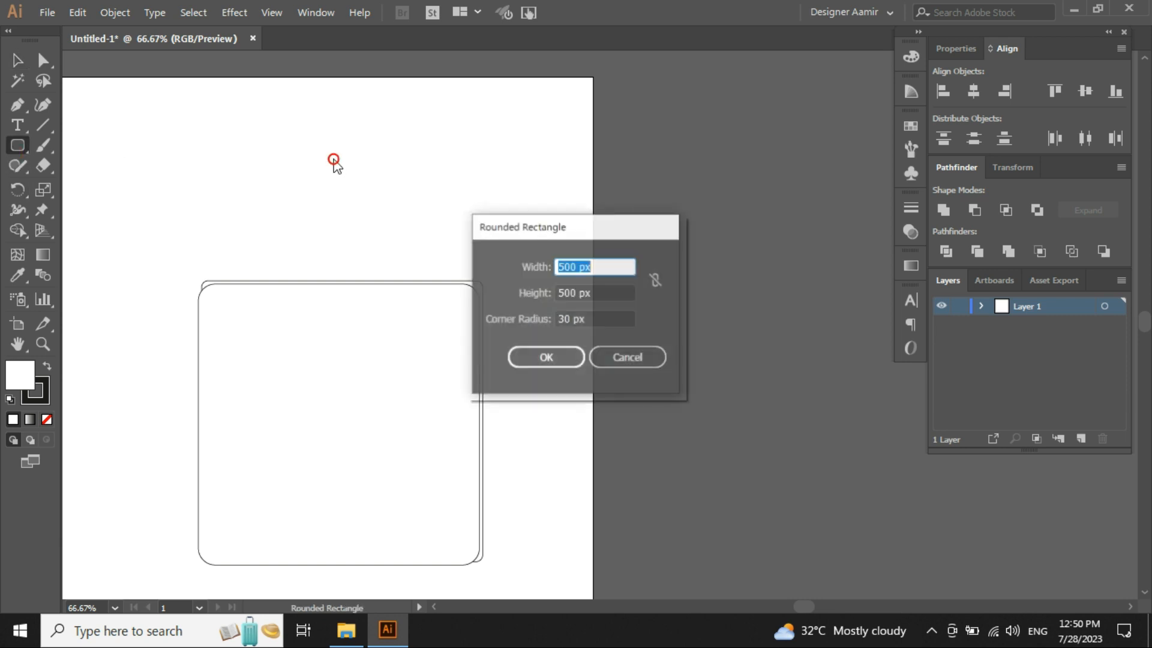
left_click(594, 322)
type("1000")
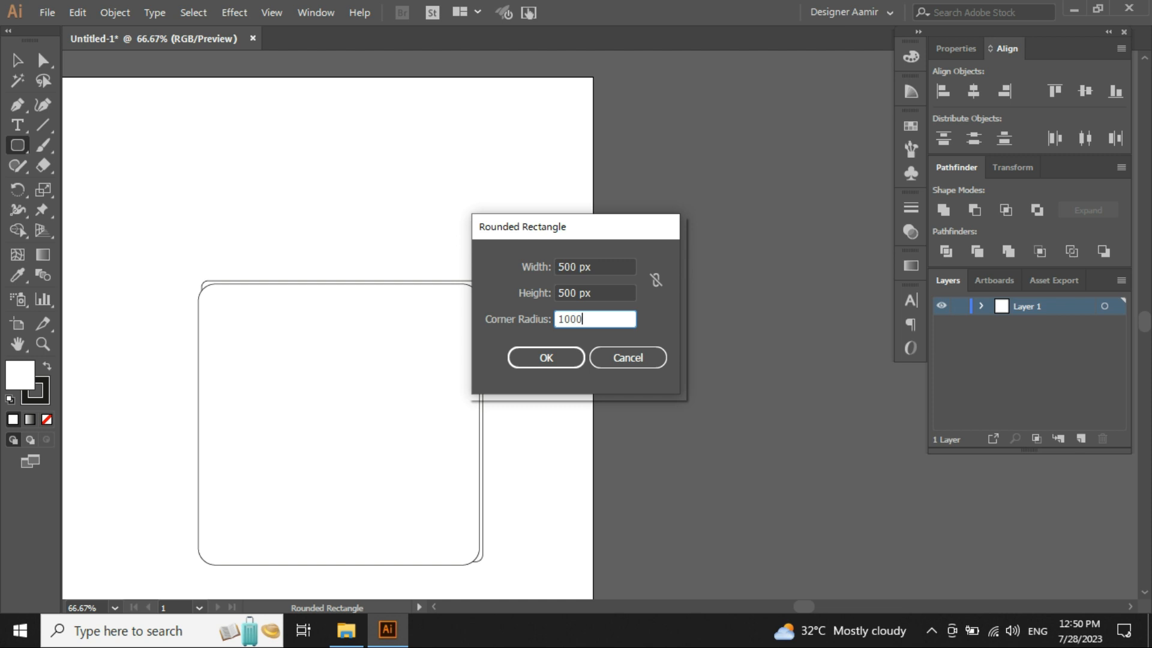
key("BackSpace")
left_click(571, 358)
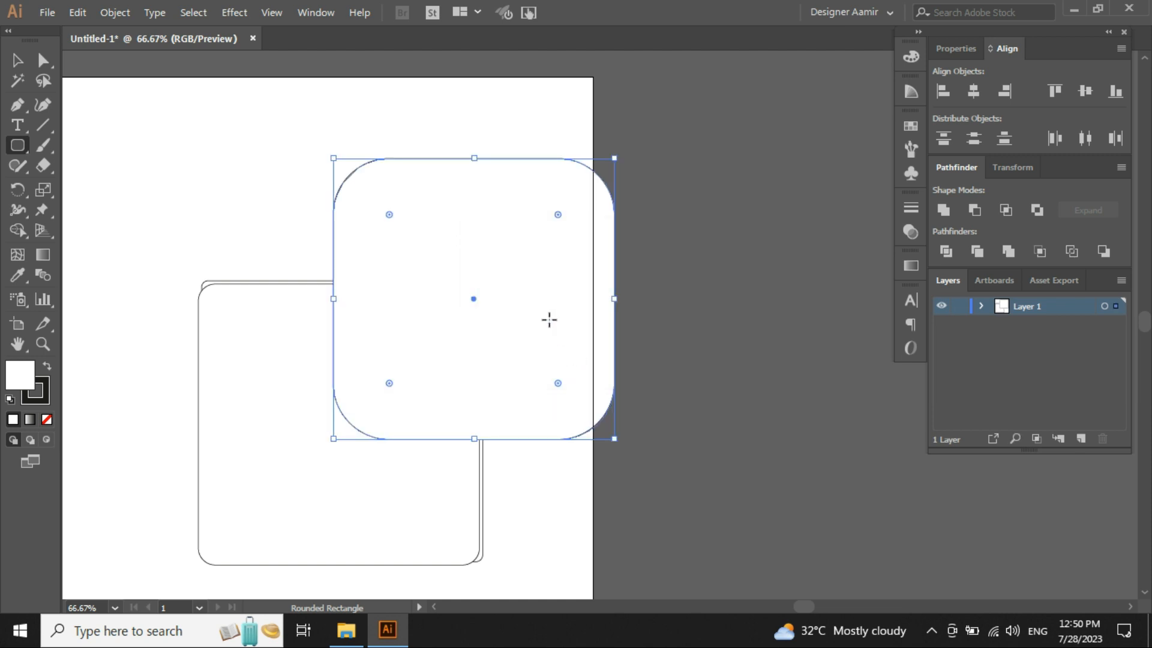
- Move the 100 px rounded rectangle over the others and zoom in to compare the corners, then fit the artboard
key("v")
left_click_drag(543, 223, 426, 339)
left_click(552, 337)
scroll(517, 308, "up", 5)
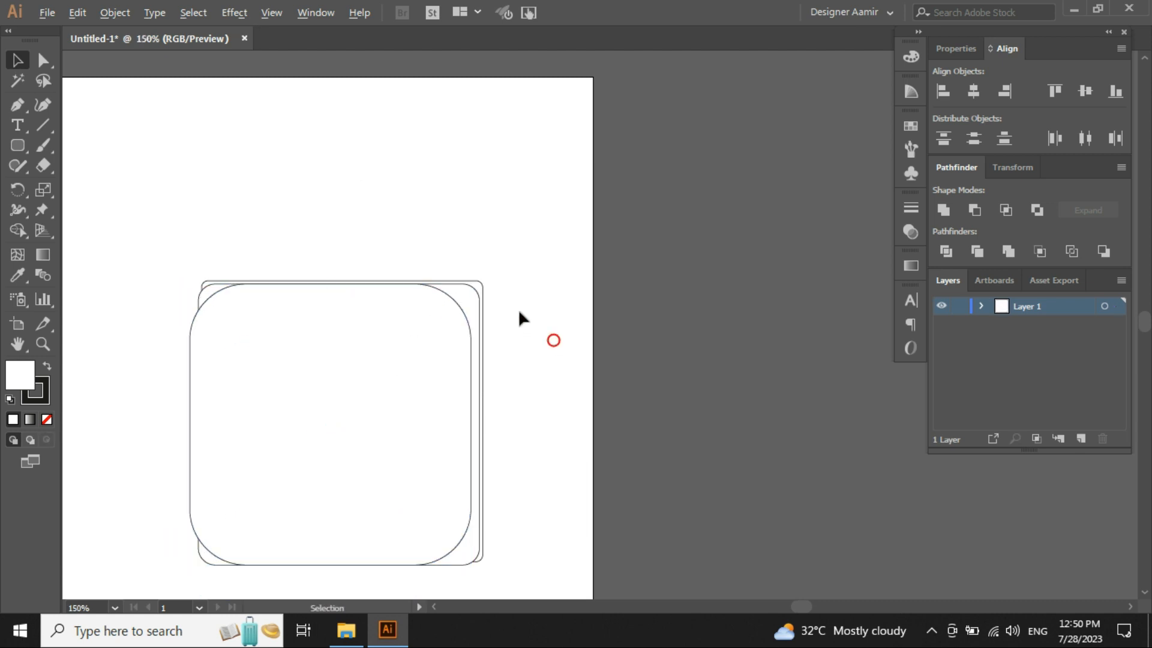
left_click_drag(344, 330, 615, 332)
scroll(609, 316, "down", 2)
left_click_drag(455, 309, 517, 286)
left_click(598, 226)
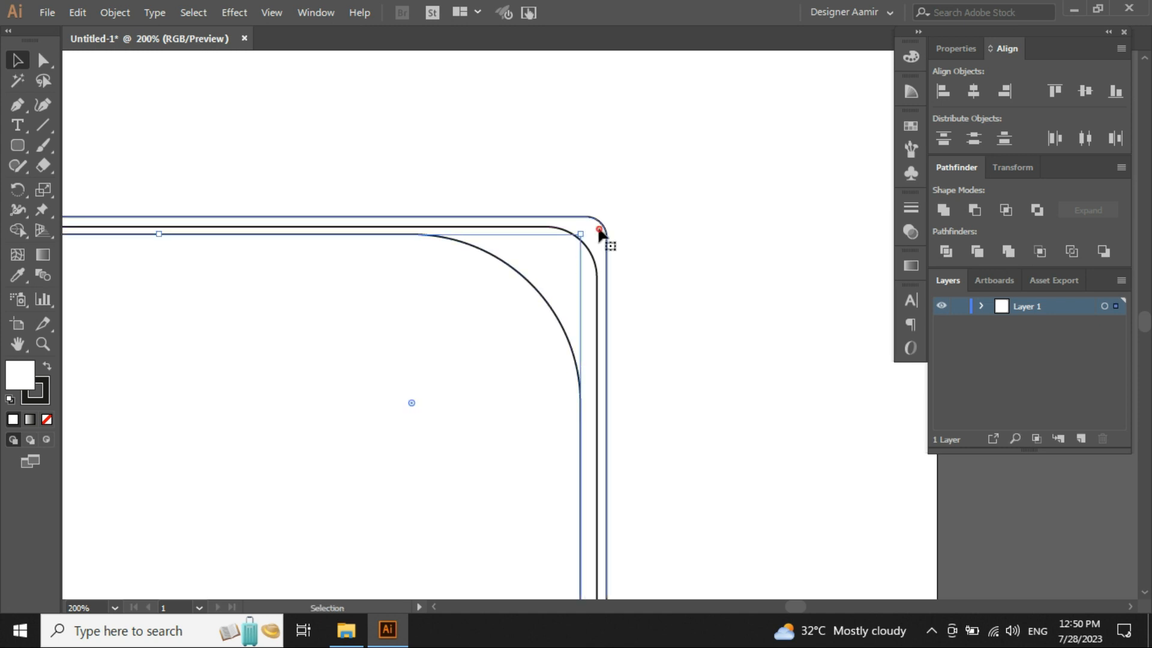
left_click(570, 255)
left_click(510, 322)
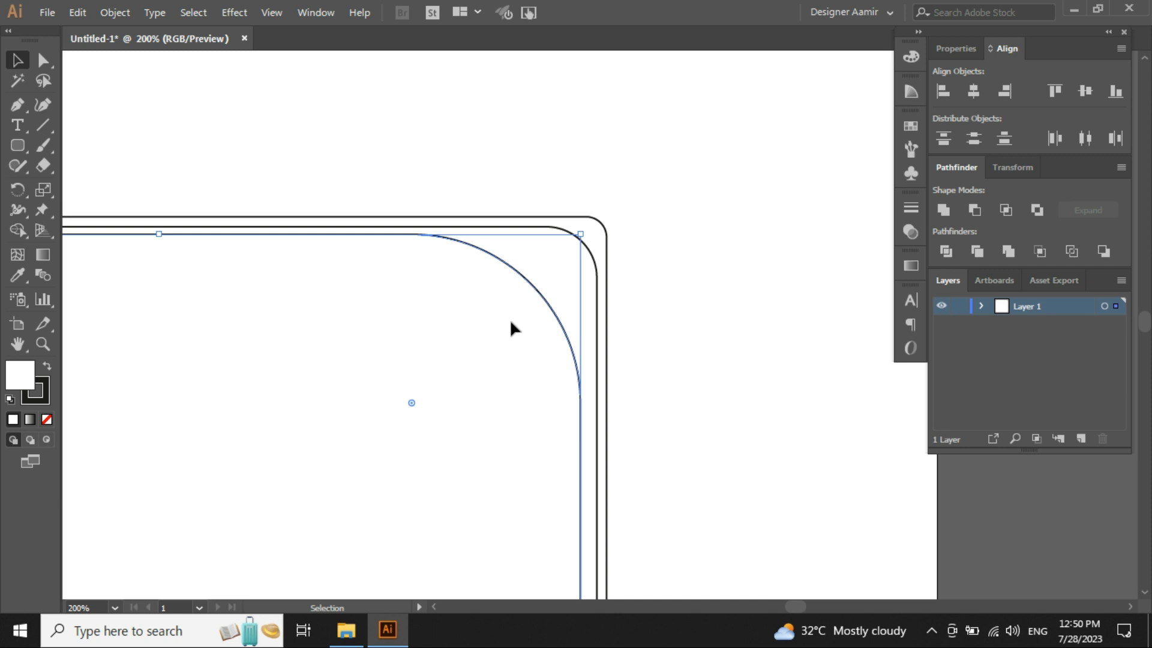
key("ctrl+0")
- Create another 500 by 500 px rounded rectangle with a 12 px corner radius
left_click(17, 144)
left_click(480, 146)
left_click(616, 318)
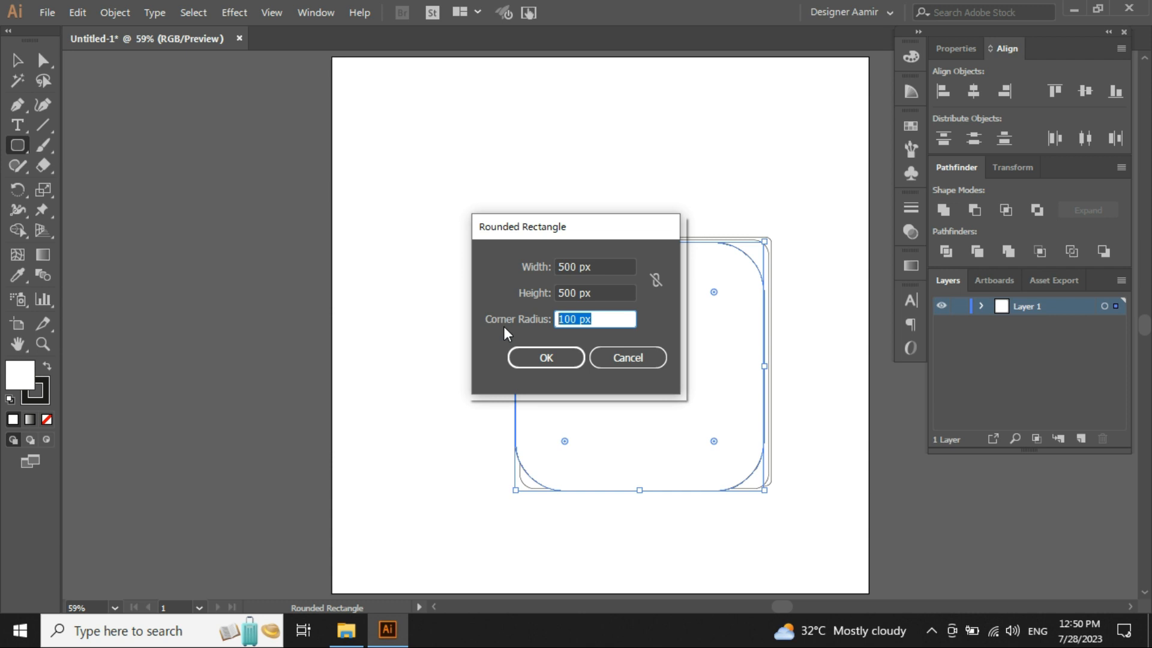
type("12")
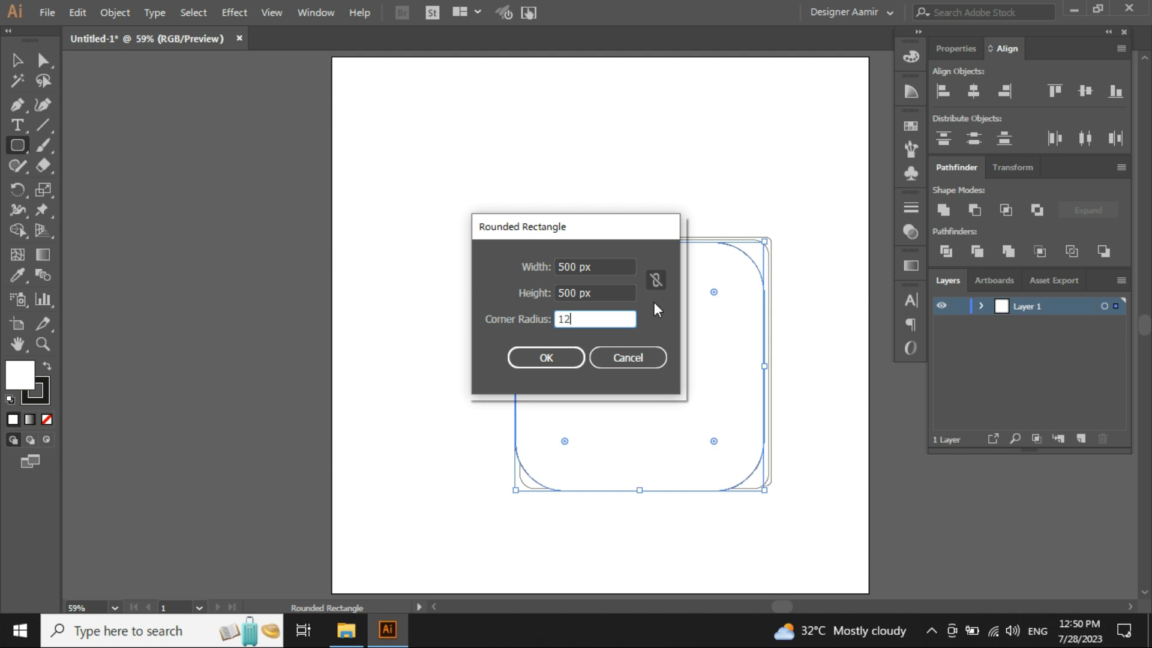
left_click_drag(605, 317, 408, 321)
left_click(546, 357)
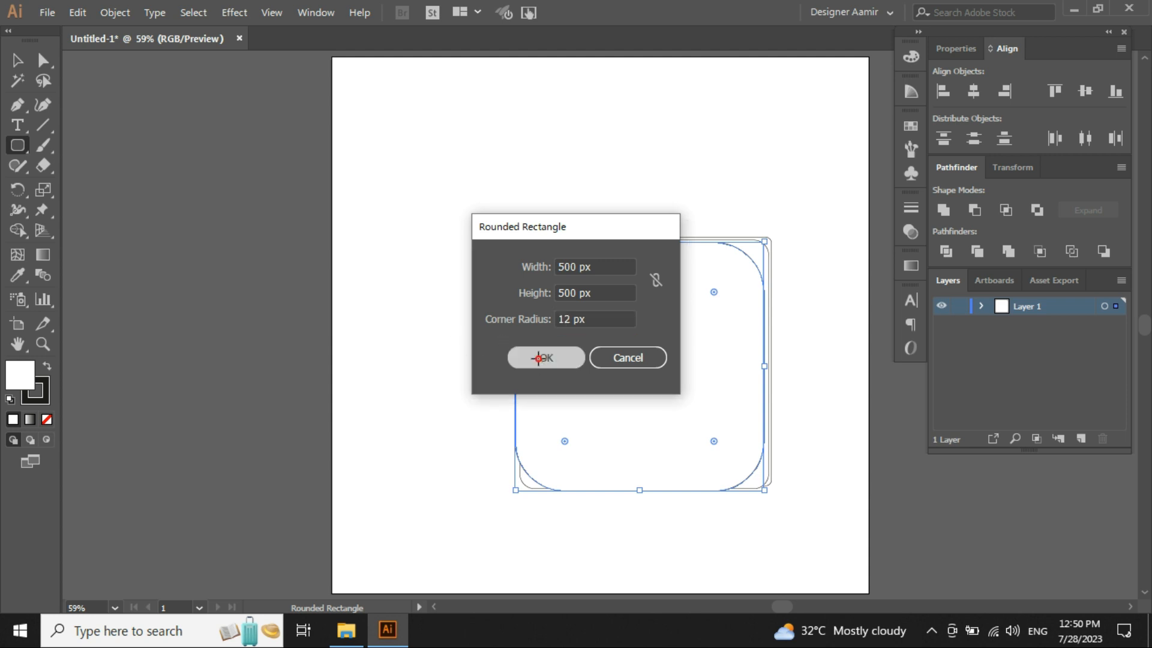
- Select all shapes on the artboard and delete them
key("v")
key("ctrl+a")
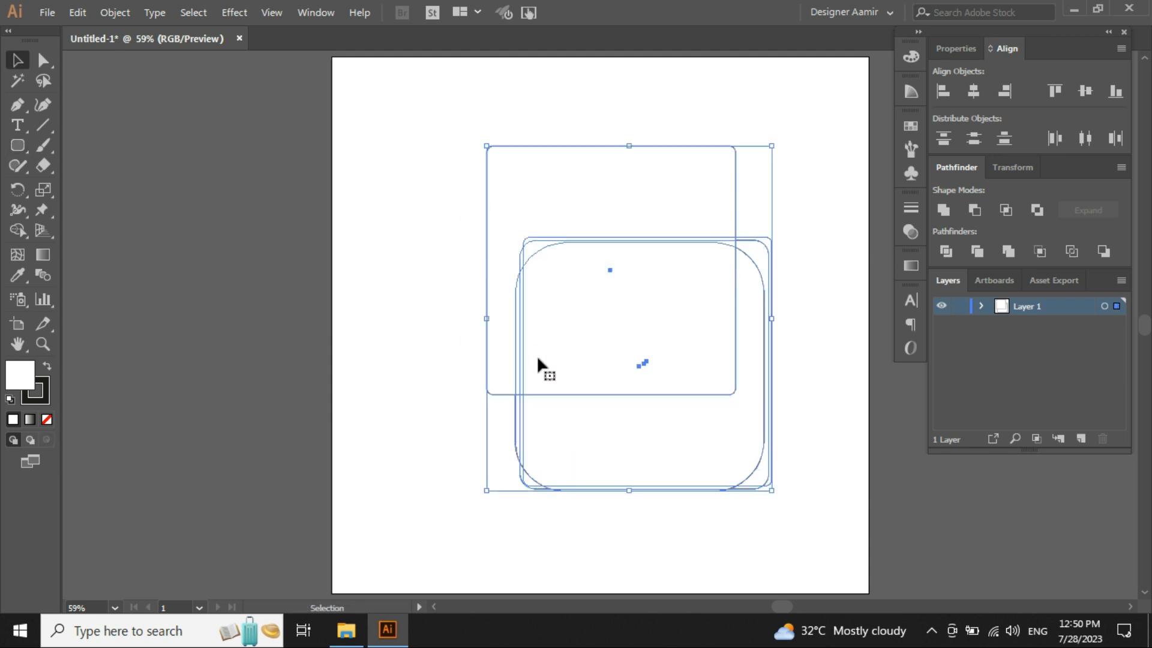
key("Delete")
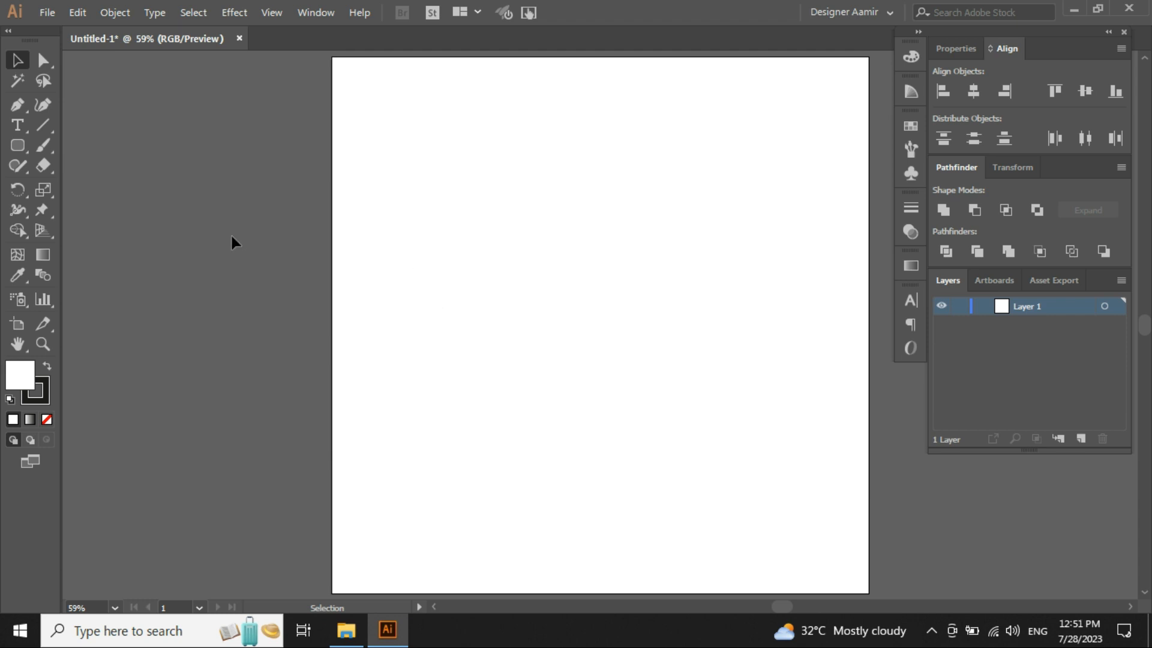
- Switch to the Ellipse tool and try drawing an ellipse freehand, undoing it
left_click(17, 147)
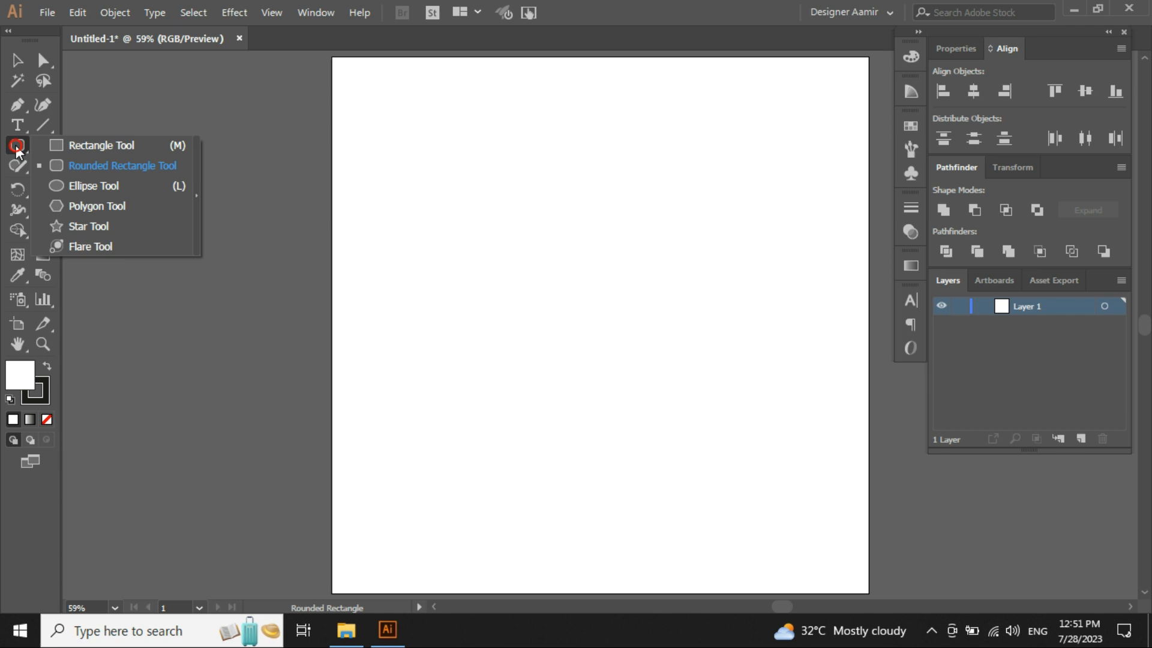
left_click(84, 187)
left_click_drag(683, 306, 618, 304)
key("ctrl+0")
left_click_drag(394, 118, 601, 396)
key("ctrl+z")
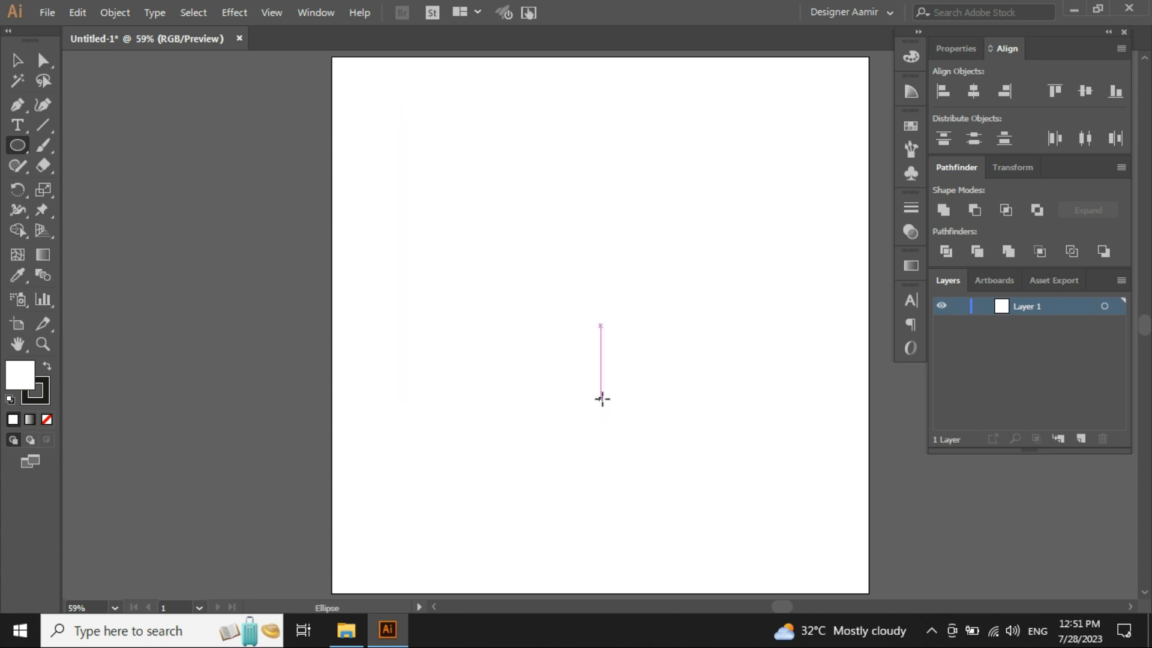
- Create a 500 by 300 px ellipse from the Ellipse dialog
left_click(546, 249)
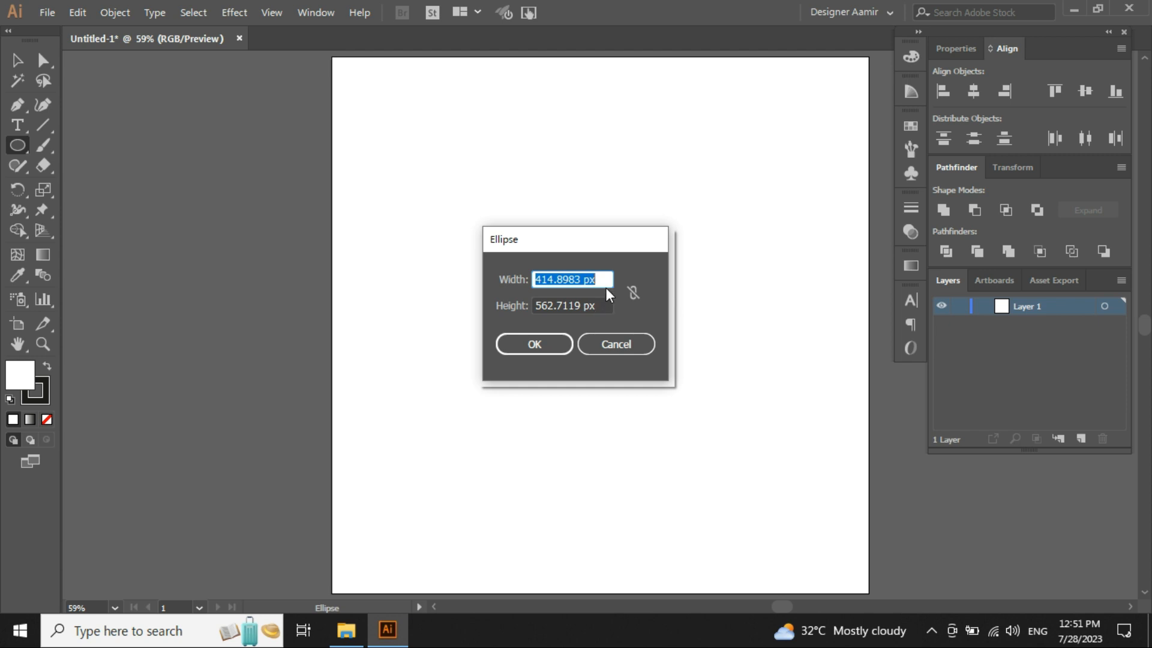
type("500")
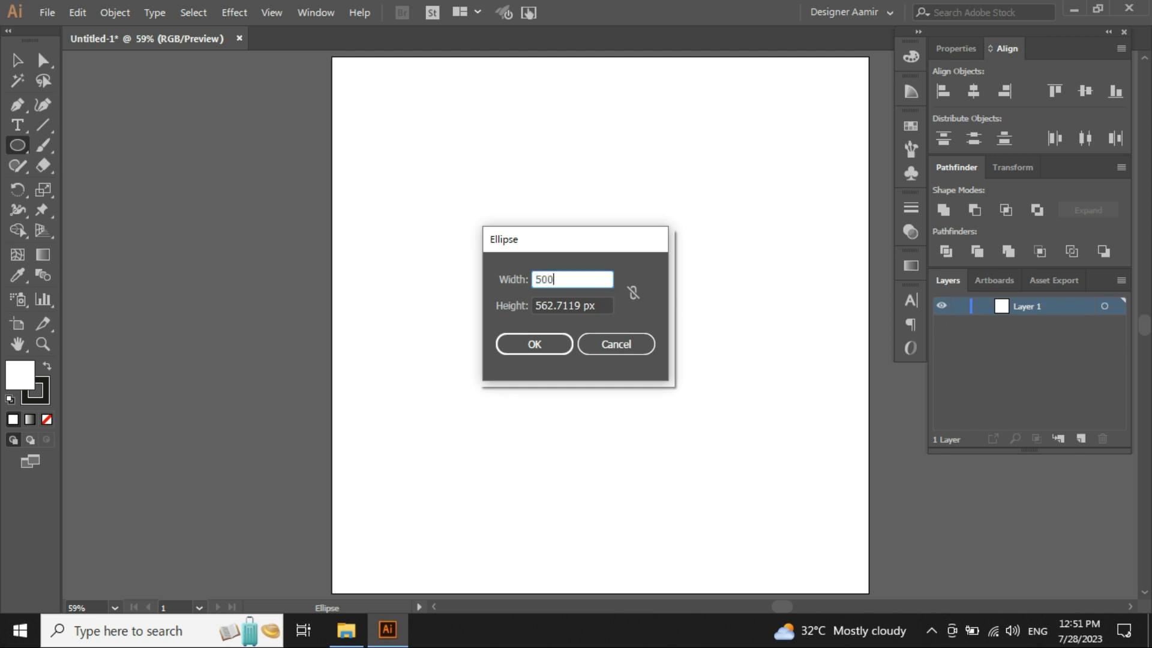
left_click_drag(609, 302, 398, 321)
type("300")
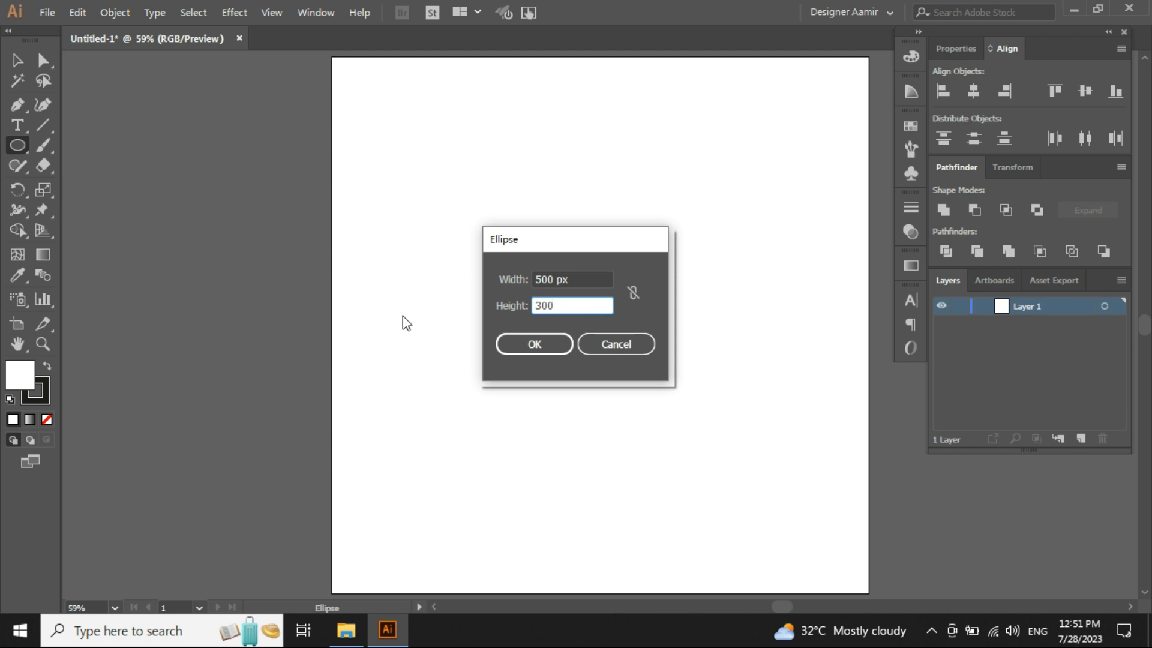
left_click(536, 346)
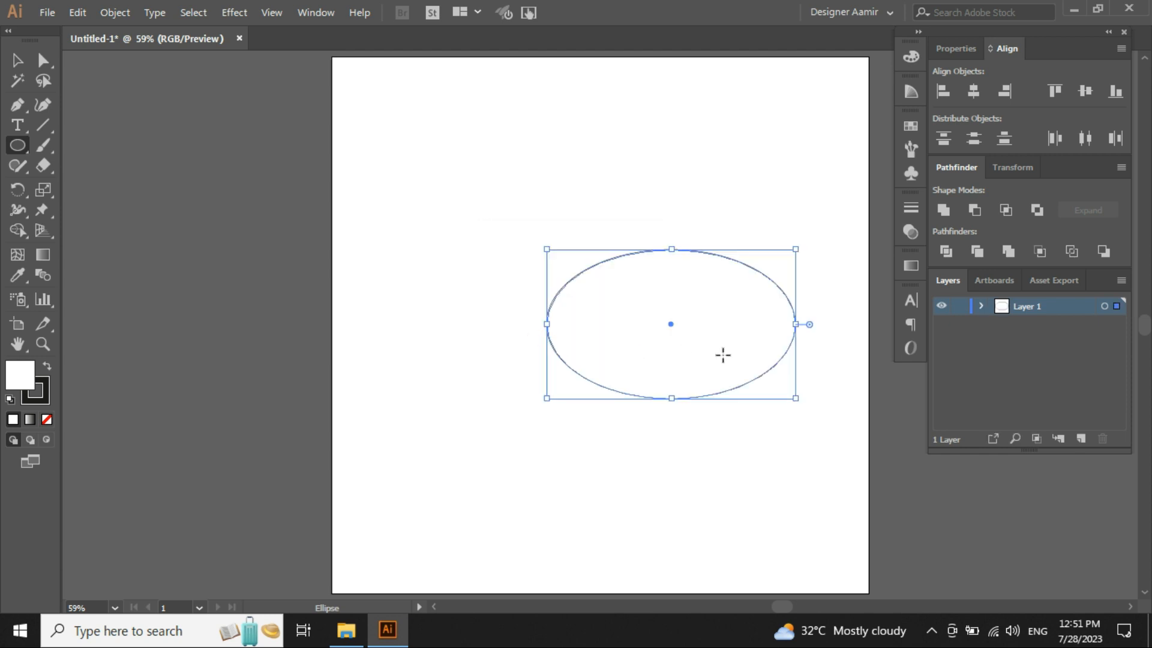
- Create a 1000 by 1000 px circle with linked proportions from the Ellipse dialog
left_click_drag(722, 355, 552, 342)
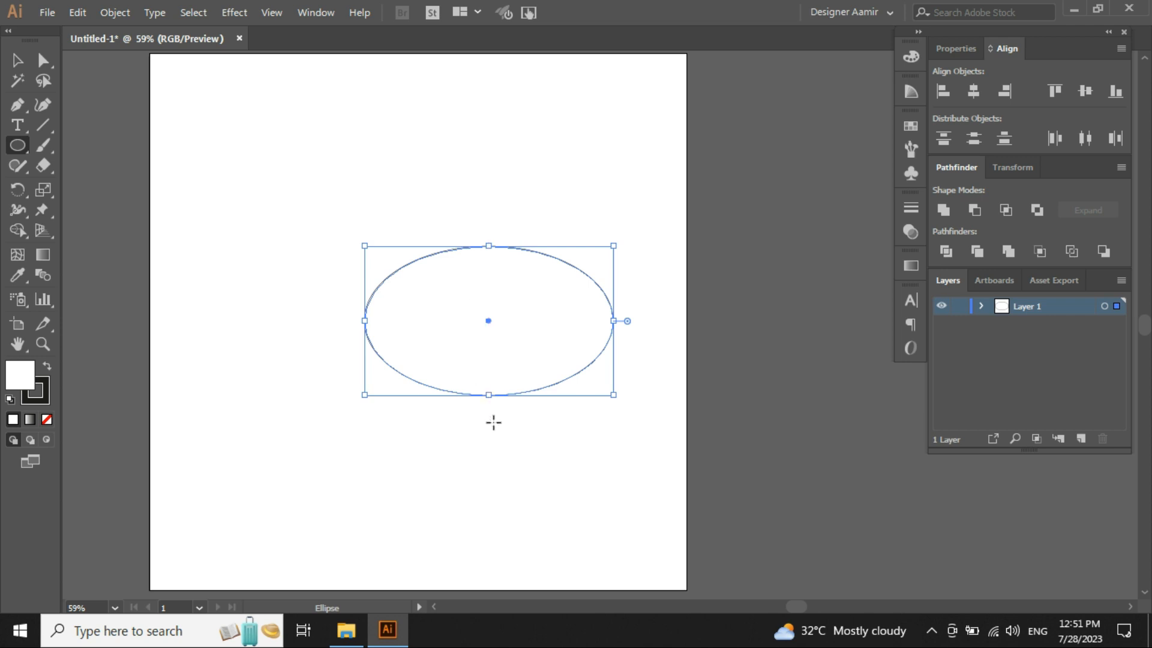
left_click(217, 187)
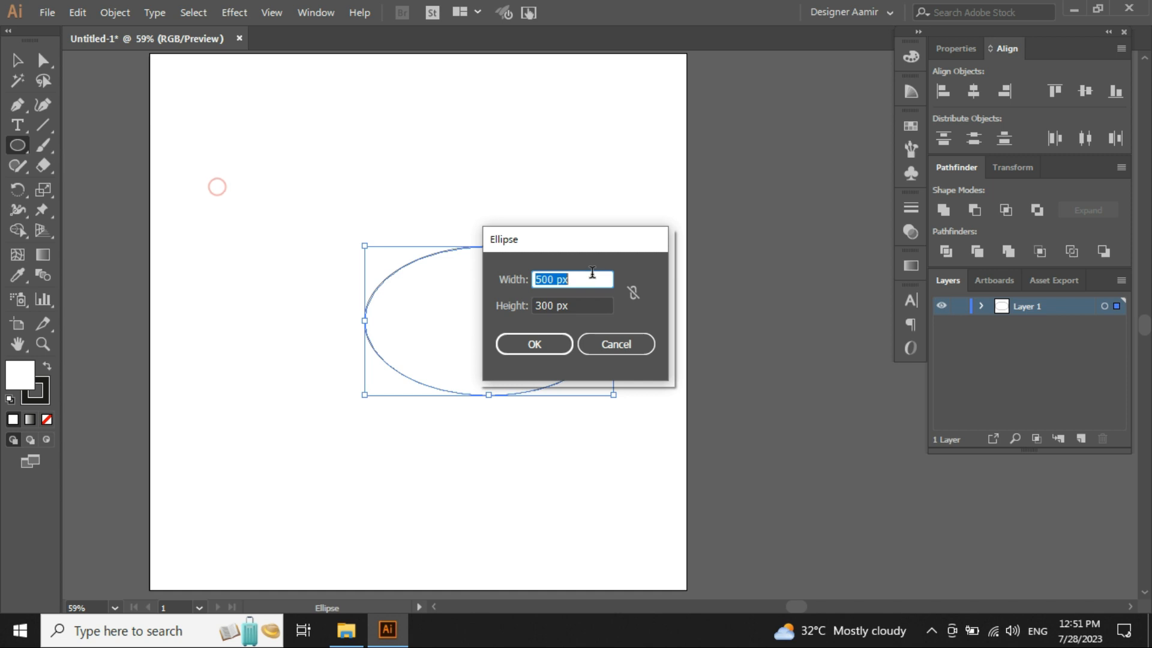
left_click(634, 297)
left_click(637, 294)
left_click_drag(585, 280, 389, 280)
type("300")
left_click(632, 292)
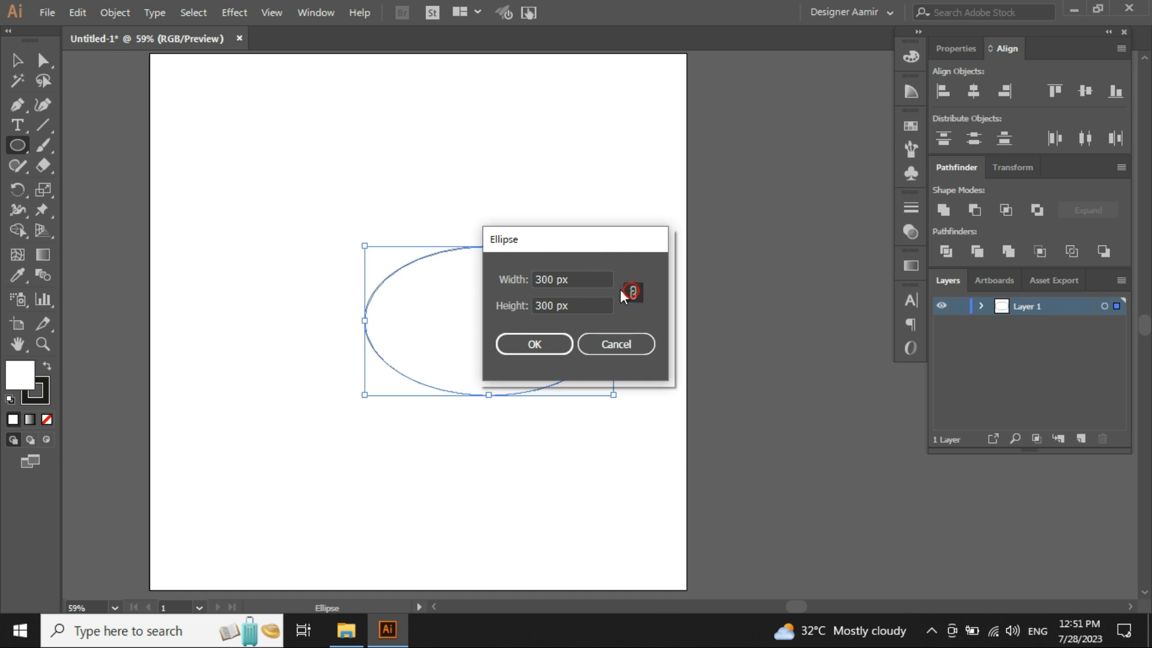
left_click_drag(606, 278, 236, 296)
type("1000")
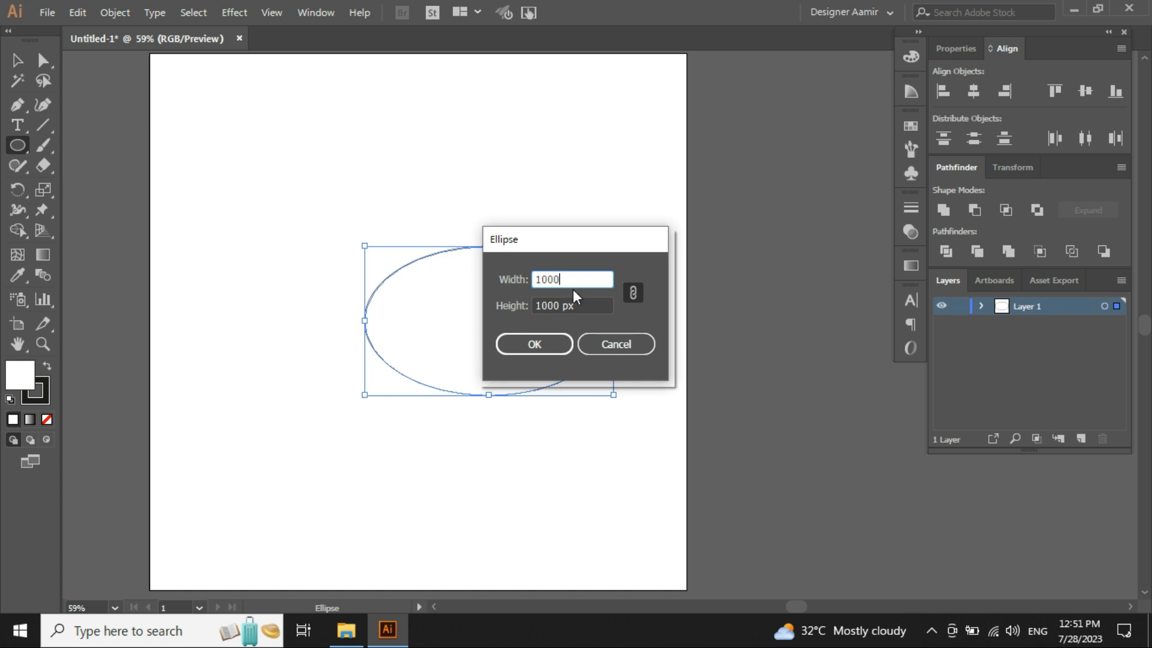
left_click(536, 343)
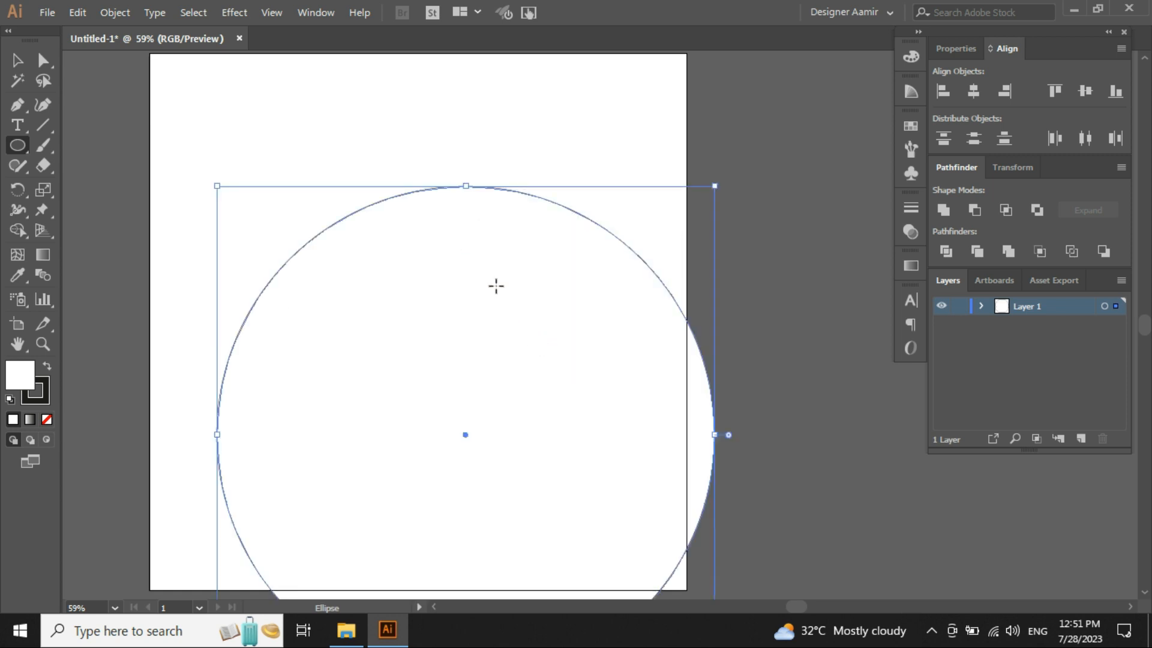
- Scale the circle down to about the ellipse's height beside it, and select the ellipse
key("v")
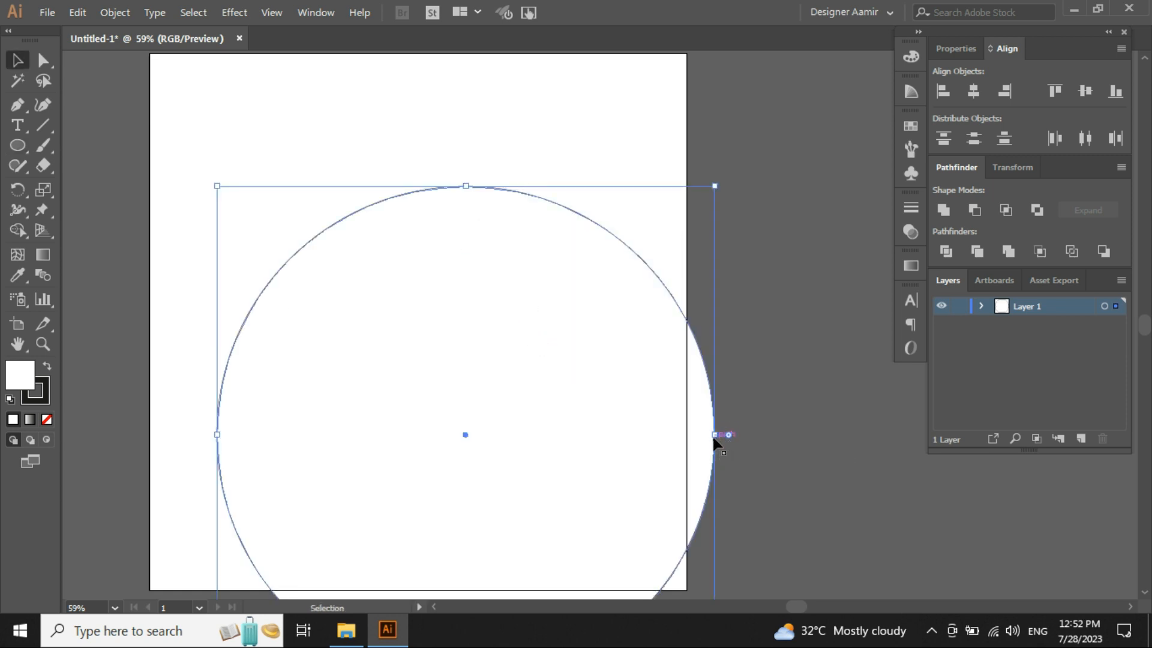
left_click_drag(714, 435, 288, 303)
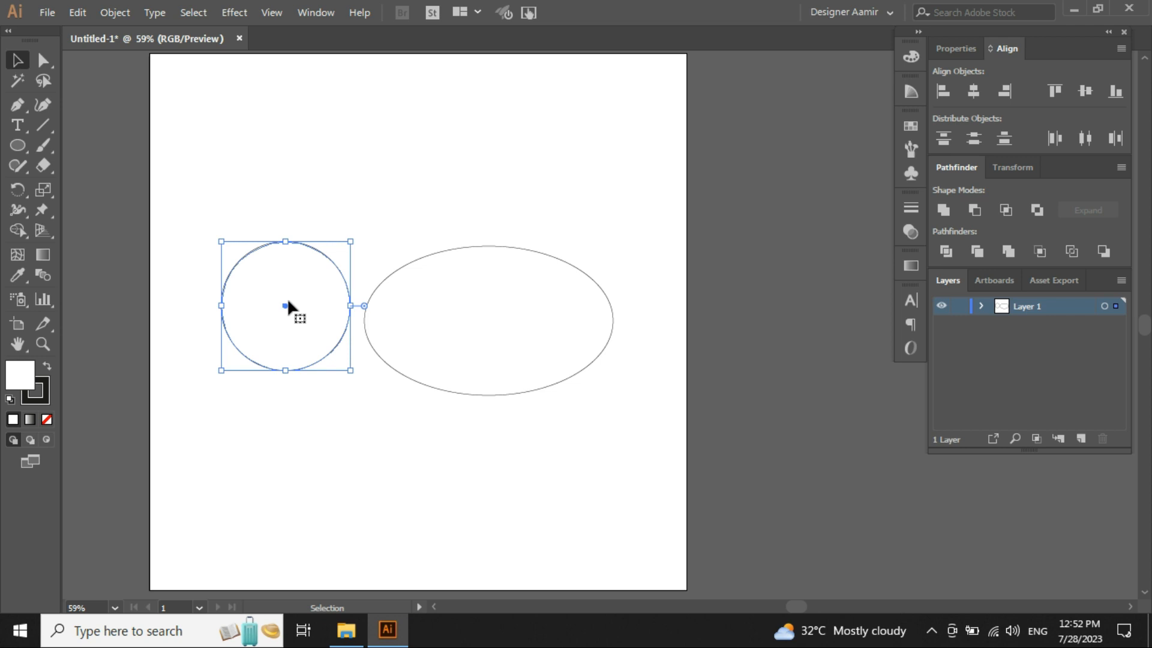
left_click_drag(304, 464, 170, 151)
left_click(384, 158)
left_click_drag(429, 159, 618, 471)
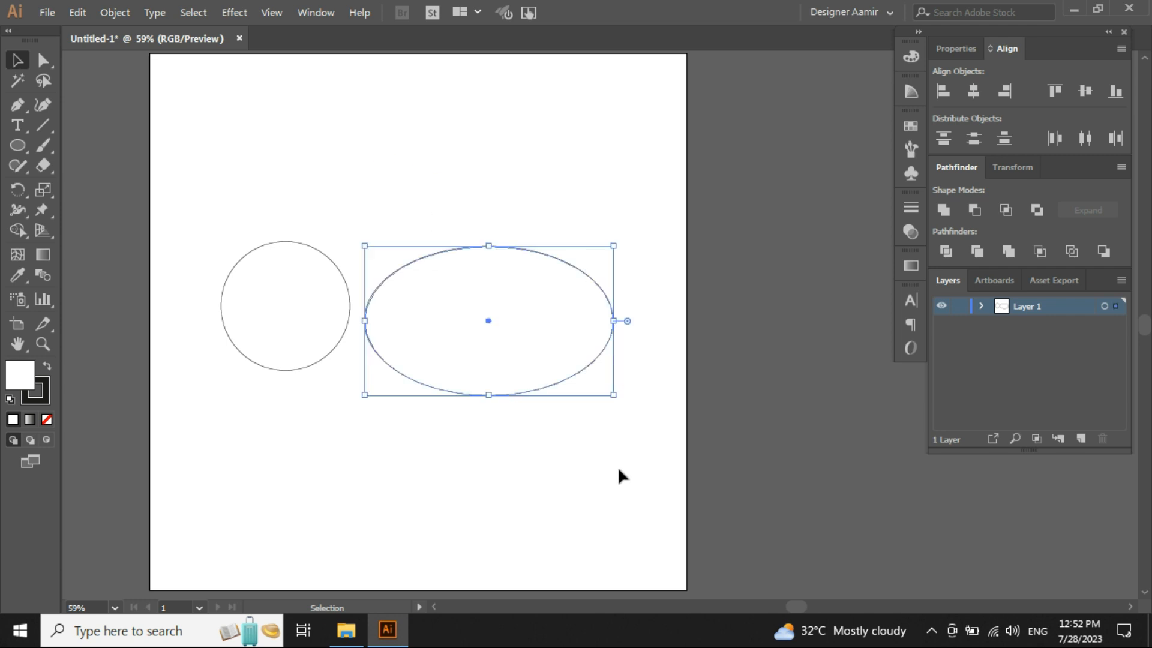
- Delete all shapes from the artboard
left_click(618, 470)
key("ctrl+a")
key("Delete")
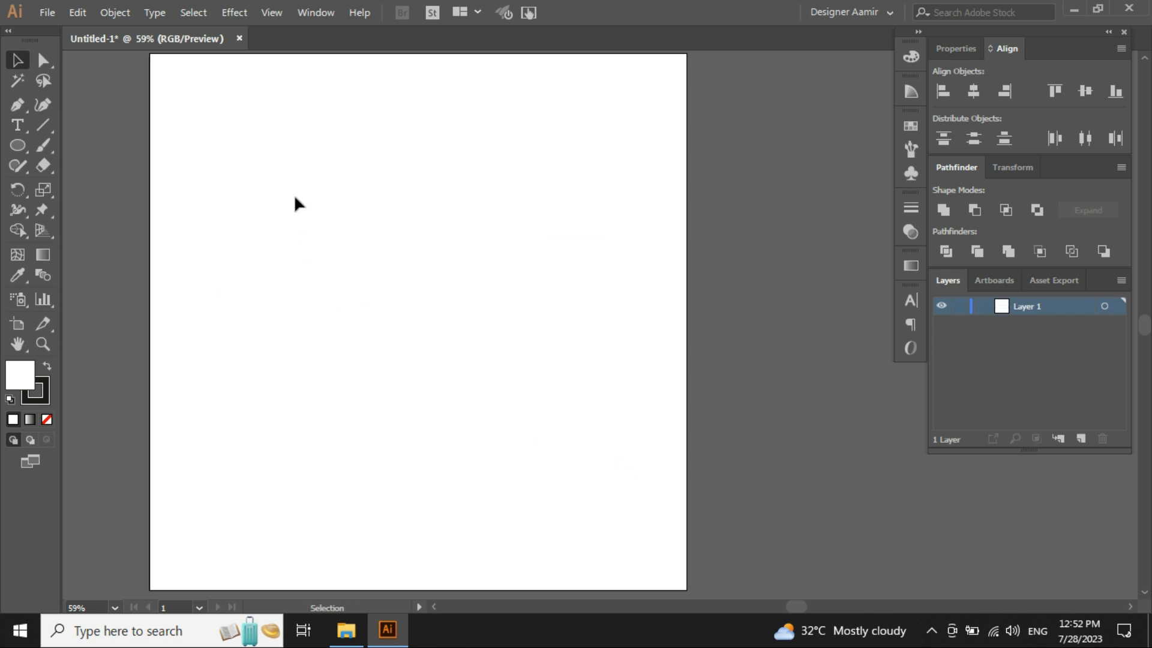
- Switch to the Polygon tool and draw a hexagon freehand, about 336 by 291 px
left_click_drag(25, 153, 25, 152)
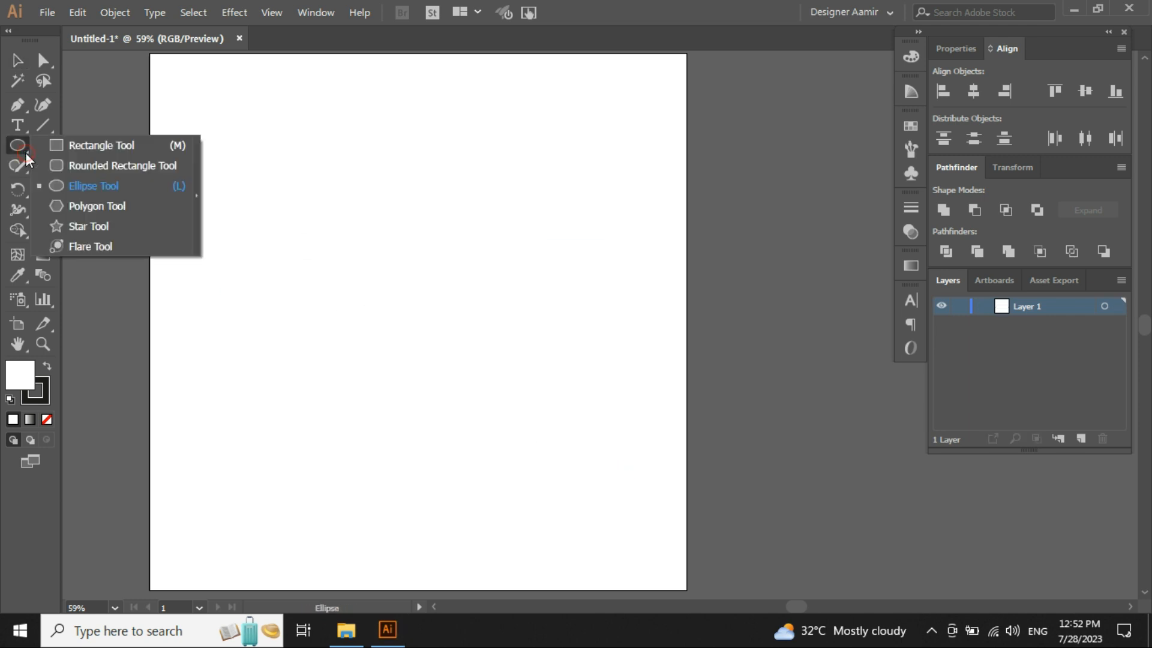
left_click(92, 207)
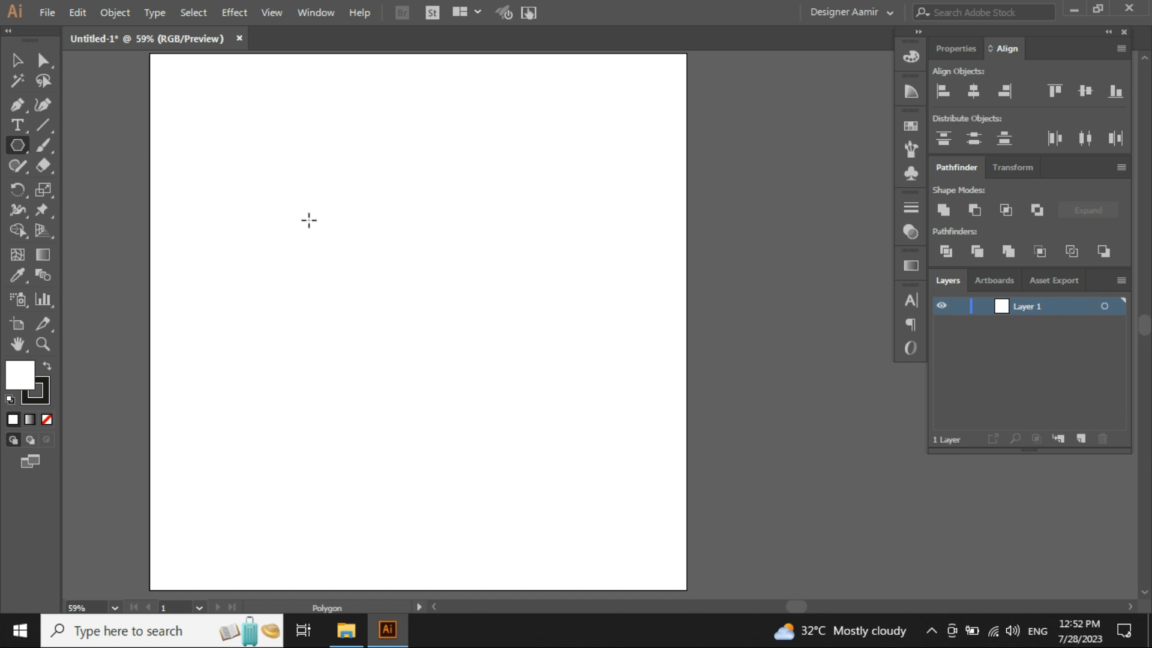
left_click_drag(277, 177, 362, 179)
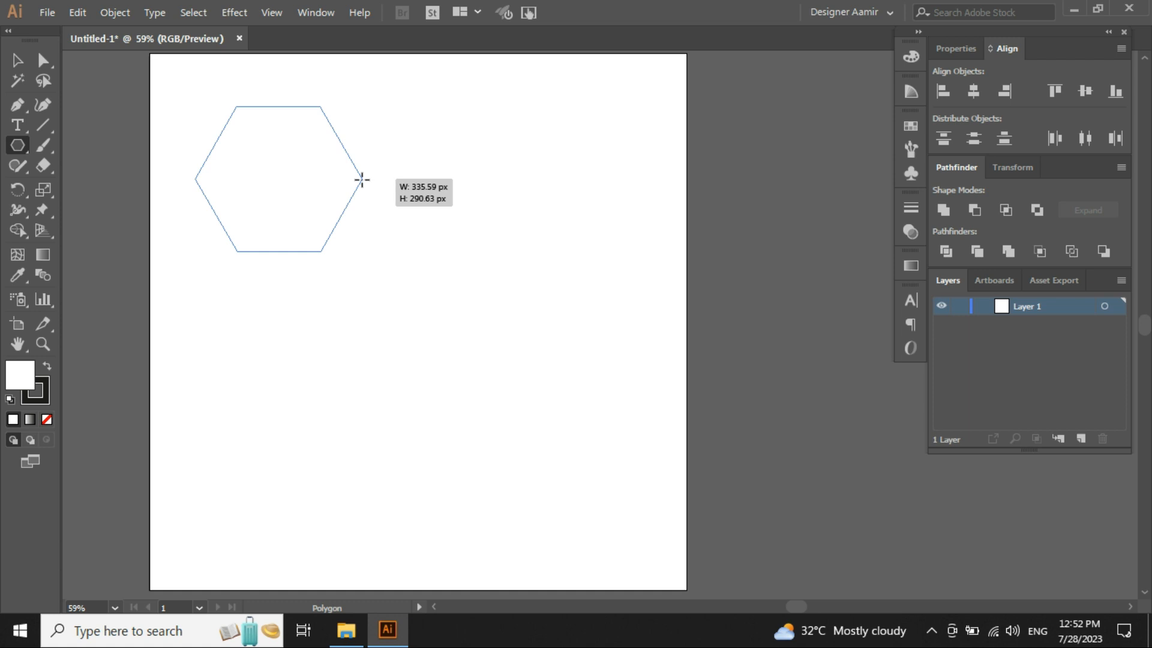
mouse_move(362, 180)
left_mouse_down()
mouse_move(409, 291)
mouse_move(354, 180)
left_mouse_up()
- Select and rotate the hexagon, then delete it
key("v")
left_click_drag(285, 179, 390, 282)
key("ctrl+shift+a")
key("ctrl+1")
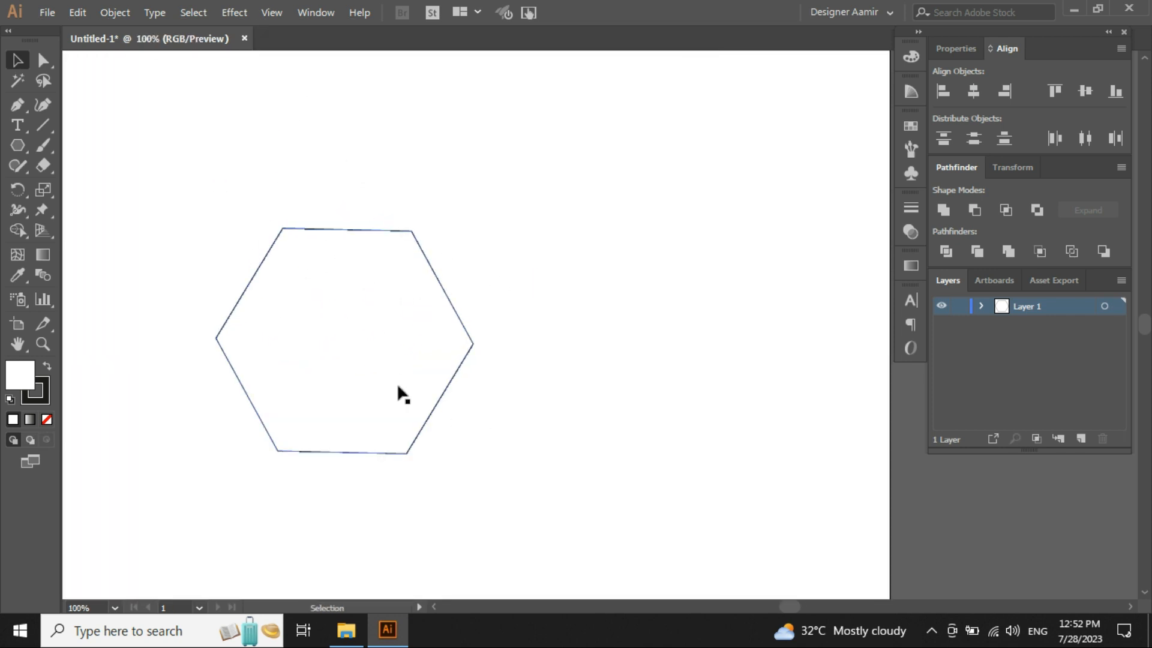
left_click(378, 334)
key("ctrl+minus")
key("ctrl+minus")
left_click(548, 376)
left_click(359, 384)
scroll(351, 297, "up", 1)
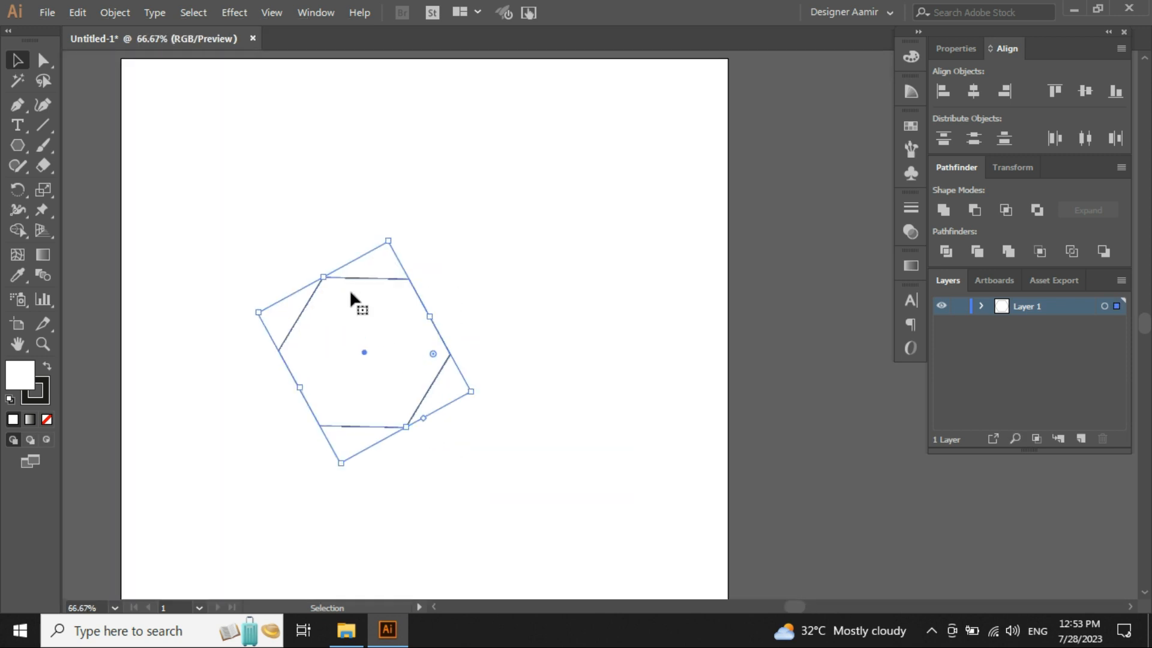
key("Delete")
- Create a triangle from the Polygon dialog with a 400 px radius and 3 sides
left_click_drag(8, 143, 85, 204)
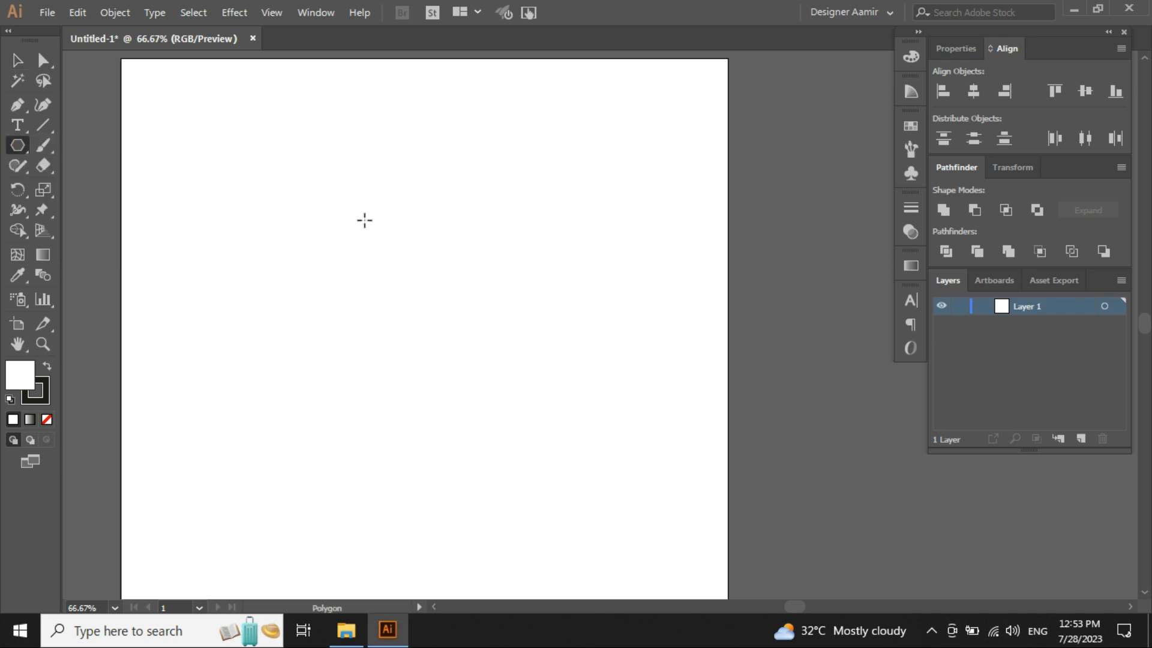
left_click(438, 277)
left_click_drag(590, 233, 420, 213)
left_click(420, 248)
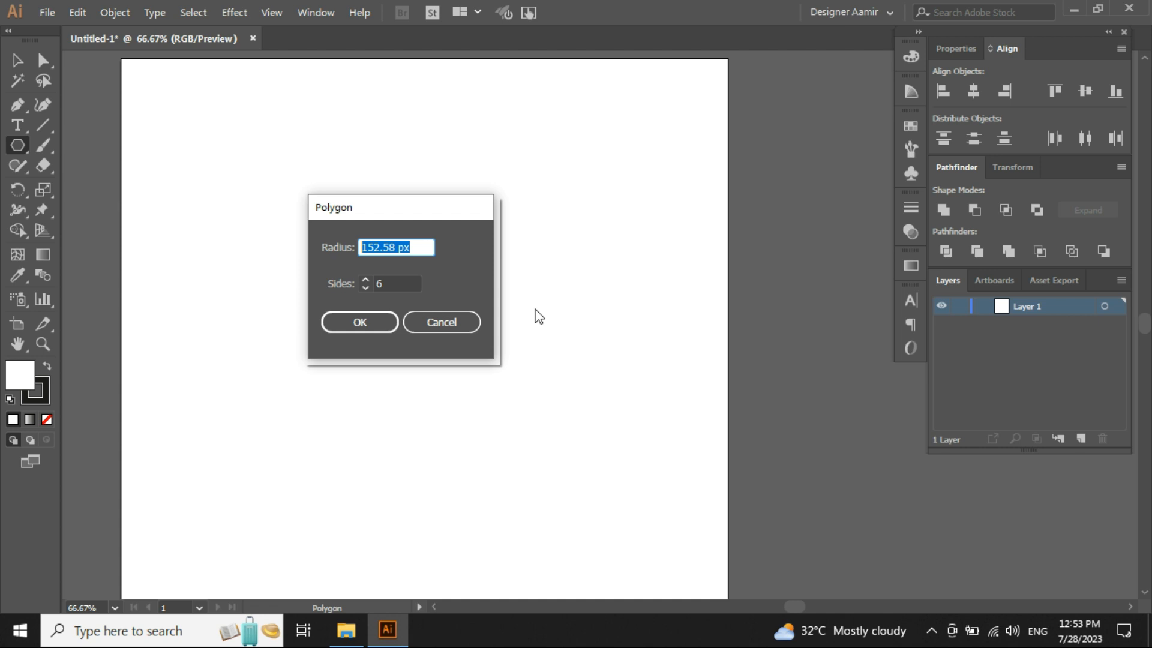
type("400")
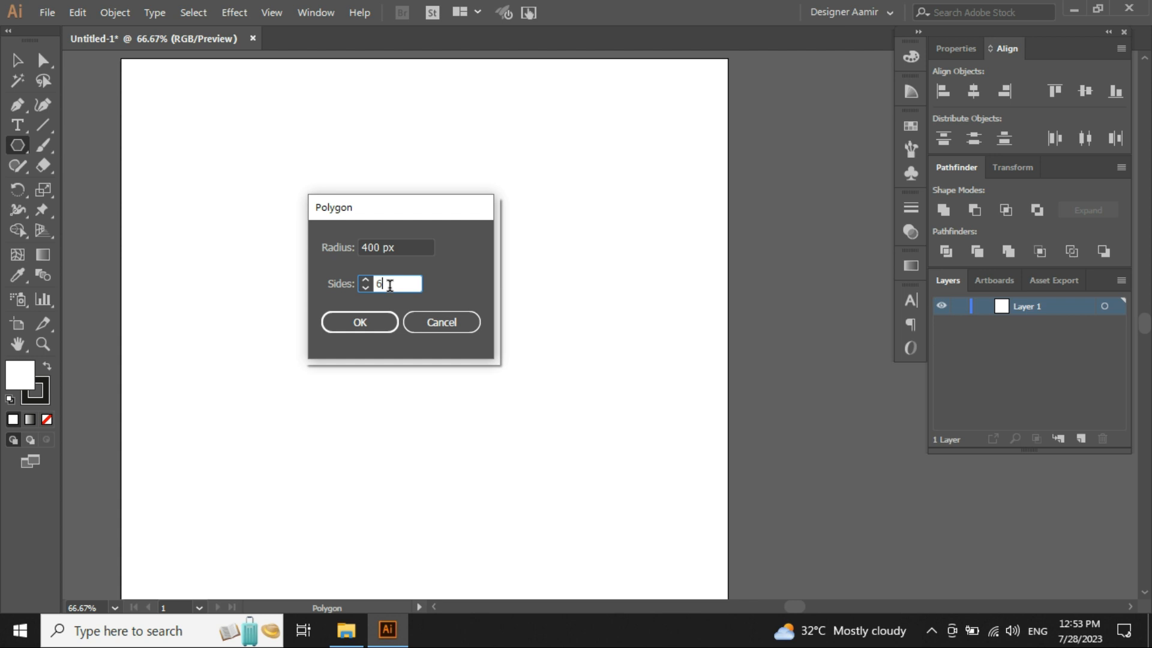
key("BackSpace")
type("3")
left_click(373, 323)
- Move the triangle down to the lower part of the artboard
key("v")
left_click_drag(430, 224, 409, 333)
left_click(661, 253)
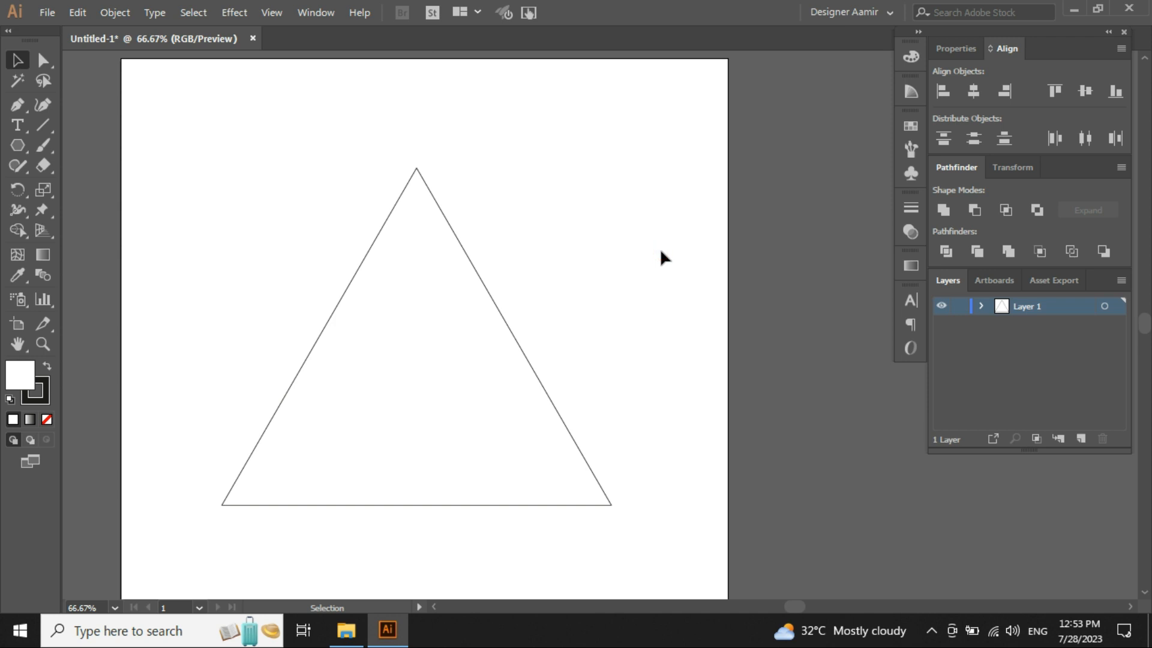
left_click_drag(604, 242, 286, 378)
left_click(263, 259)
- Create a square from the Polygon dialog with a 200 px radius and 4 sides
left_click(17, 145)
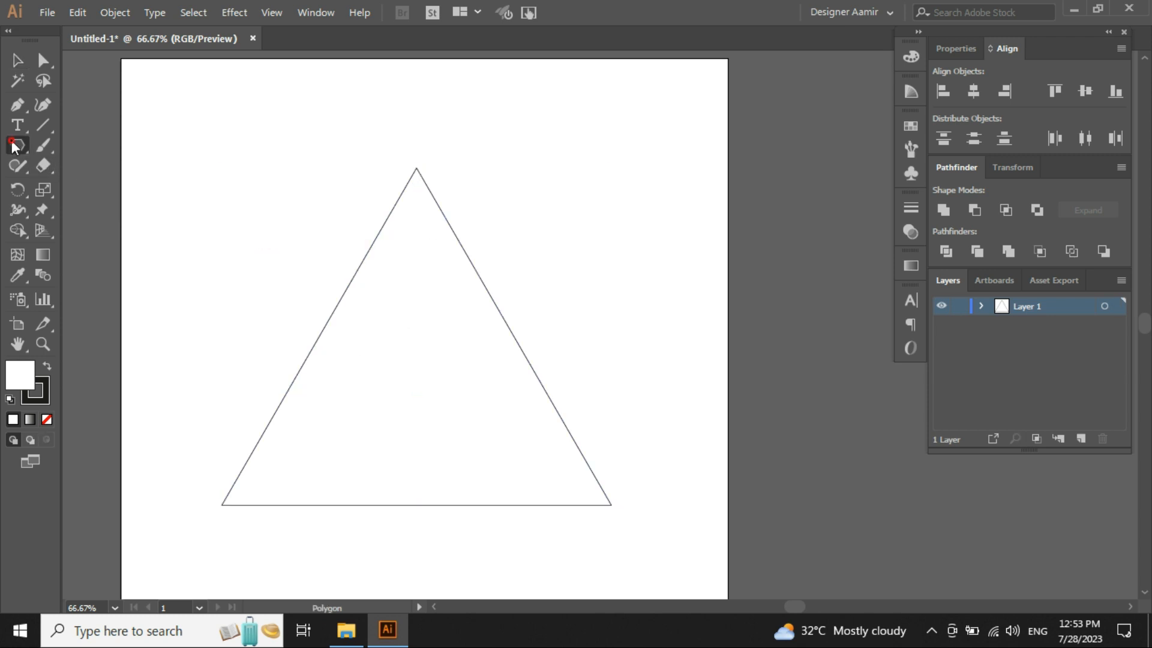
left_click(259, 205)
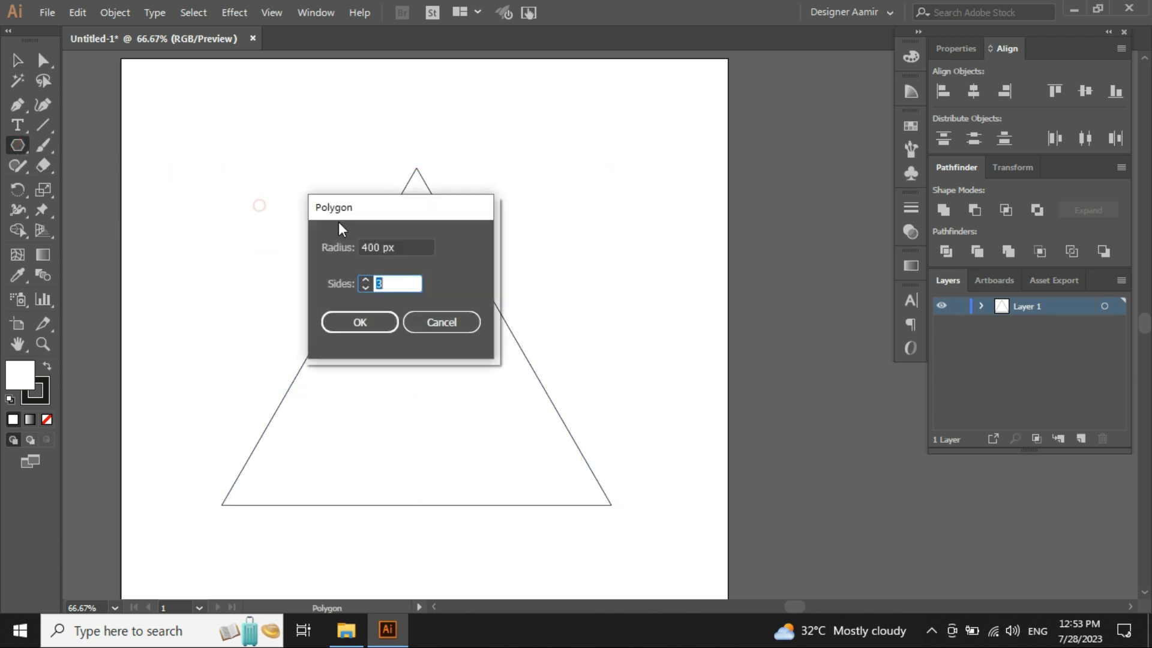
left_click(412, 246)
left_click_drag(411, 247, 232, 262)
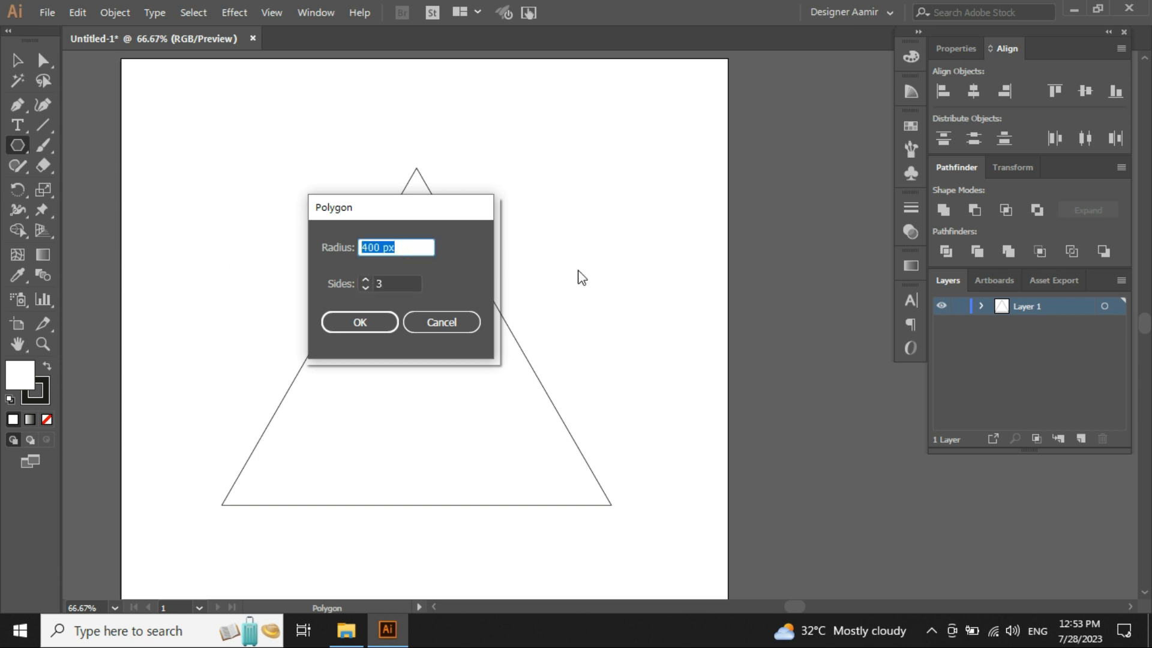
type("200")
left_click(396, 290)
type("4")
left_click(363, 324)
- Move the square into the lower part of the triangle
key("v")
left_click_drag(251, 207, 402, 409)
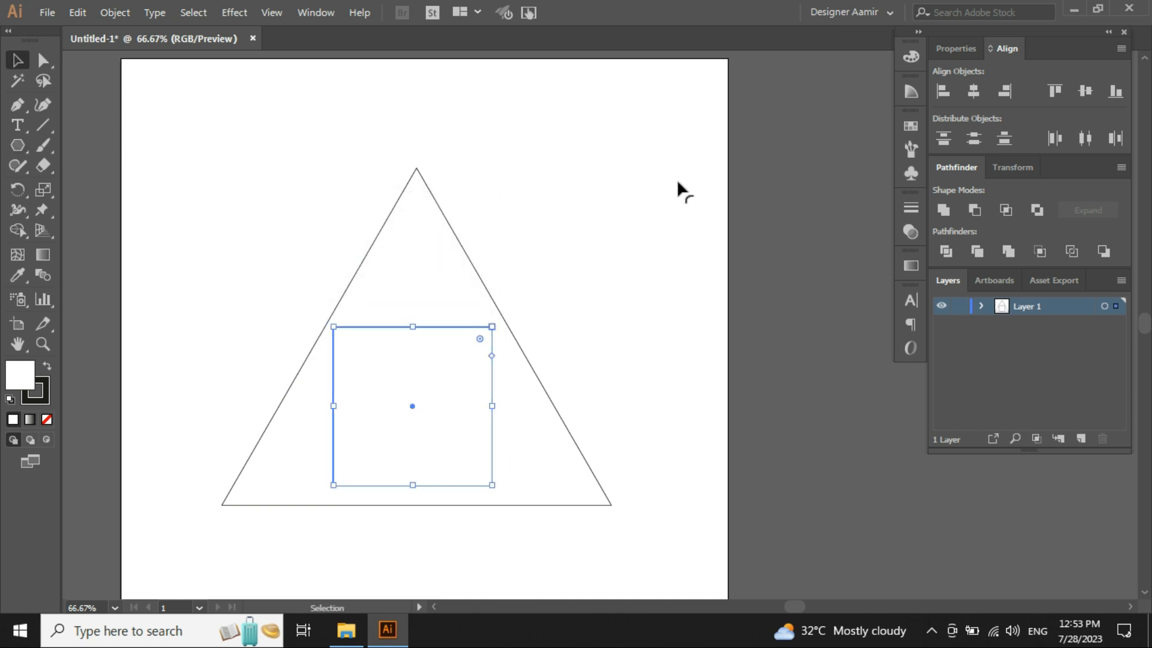
left_click(568, 307)
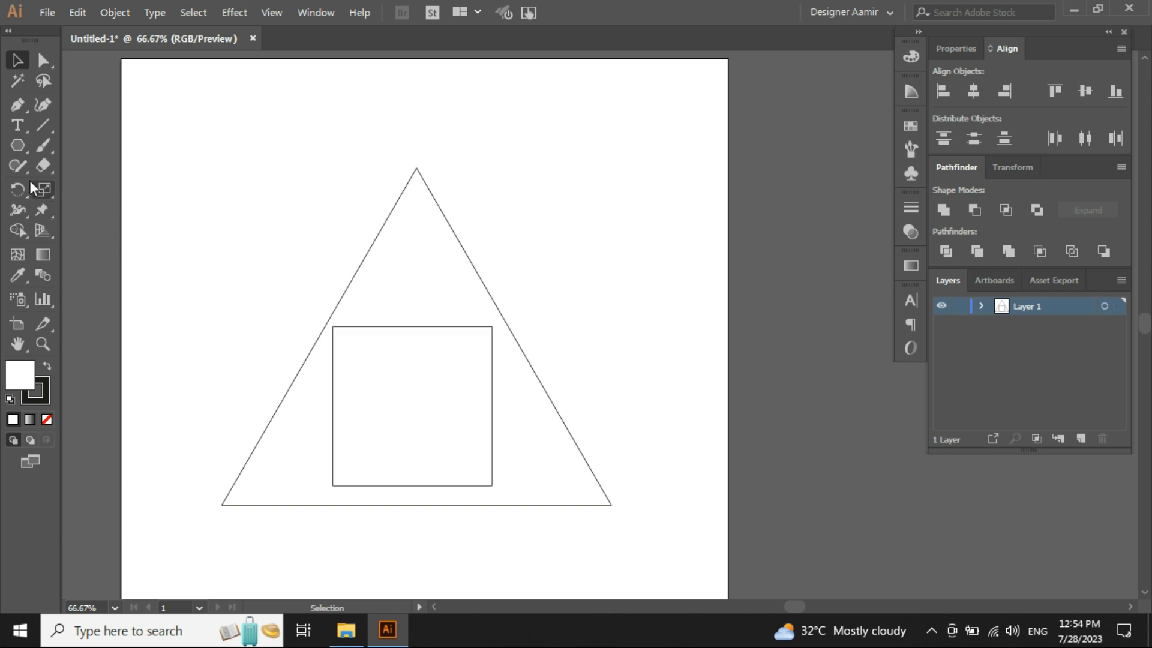
- Create a pentagon from the Polygon dialog with a 200 px radius and 5 sides
left_click(18, 145)
left_click(239, 193)
double_click(384, 283)
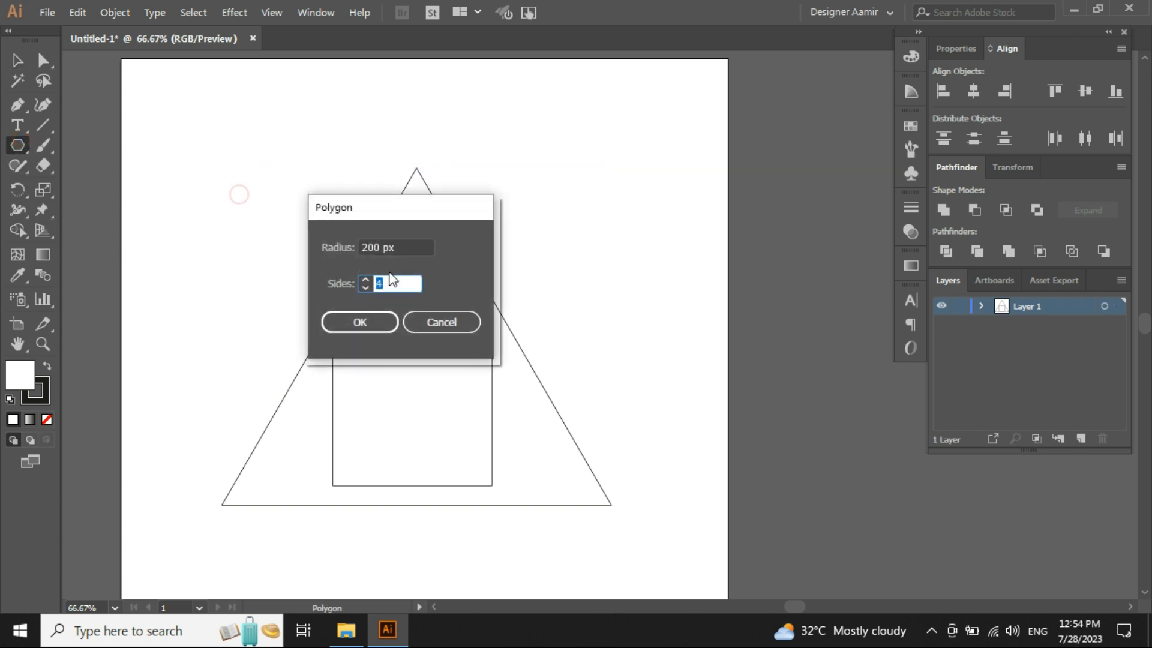
type("5")
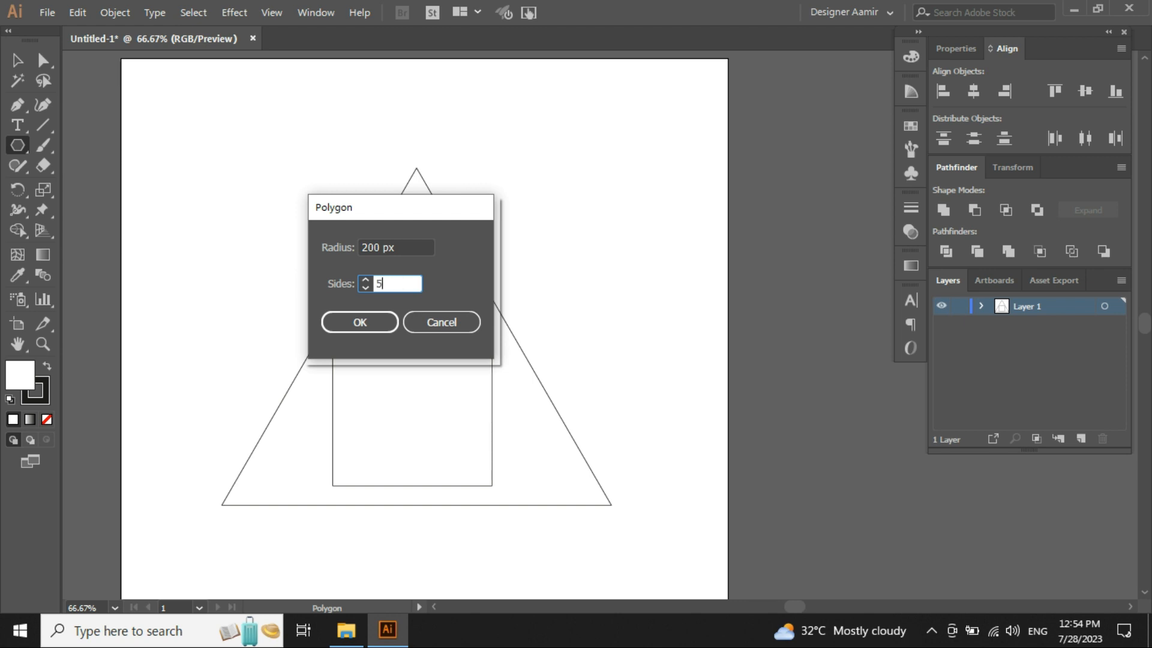
left_click(361, 323)
- Position the pentagon above the square, overlapping the triangle's top
key("v")
left_click(507, 191)
left_click_drag(248, 173, 421, 259)
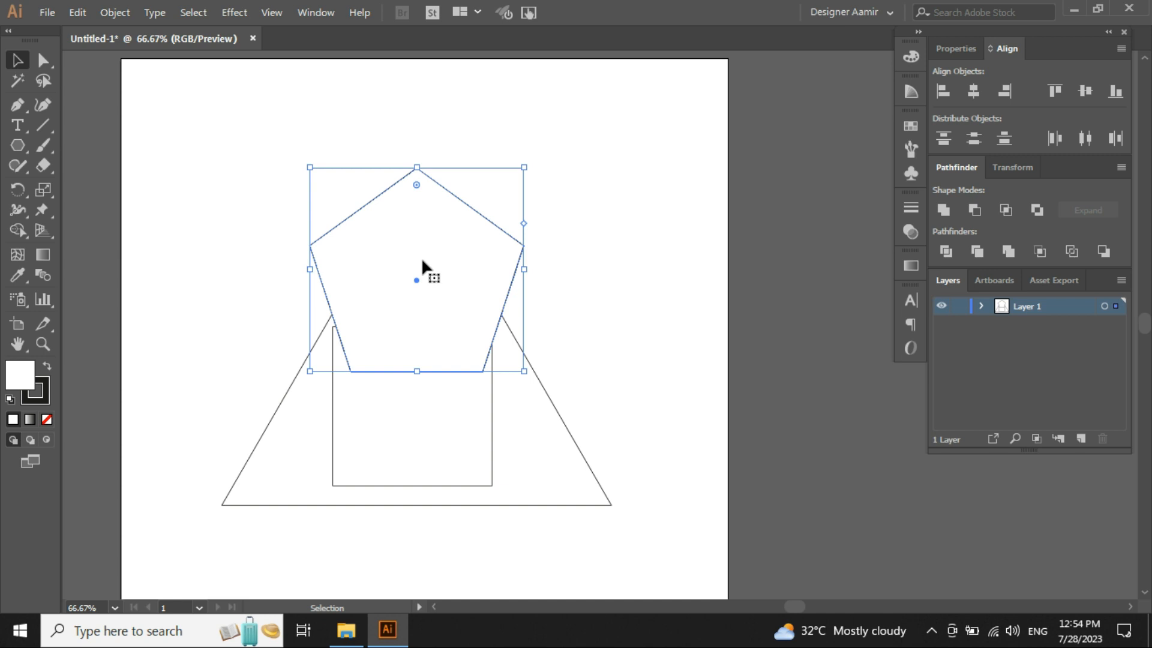
left_click(588, 319)
left_click_drag(631, 432, 257, 211)
left_click(258, 211)
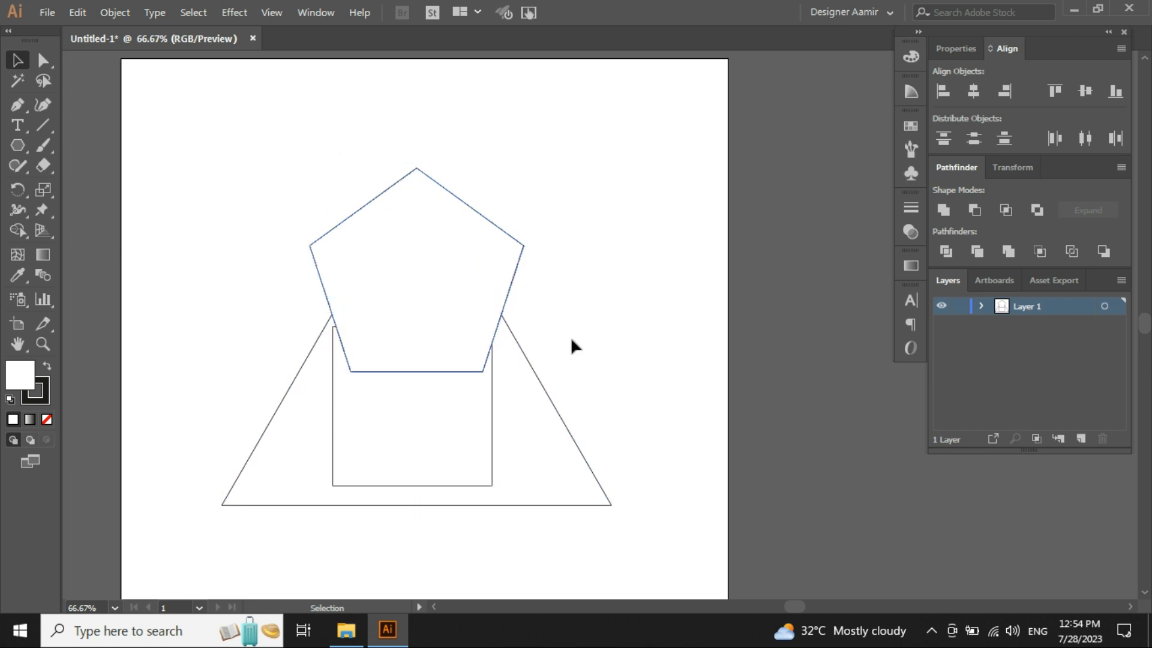
left_click(561, 205)
- Create a 12-sided polygon from the Polygon dialog with a 200 px radius
left_click(13, 146)
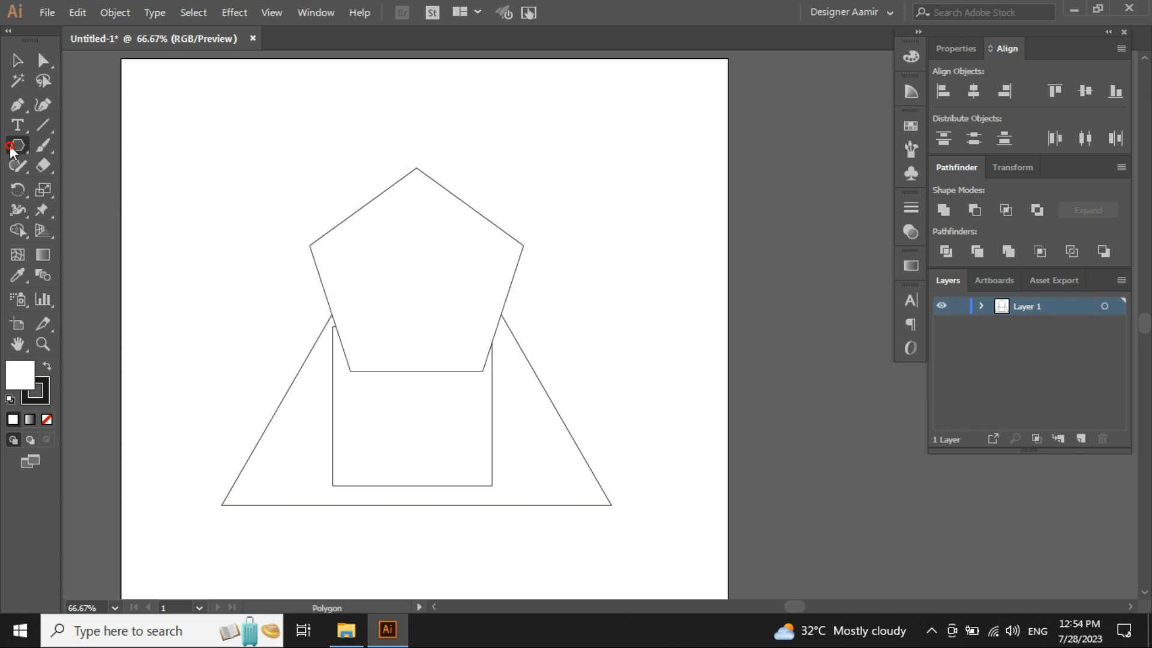
left_click(252, 180)
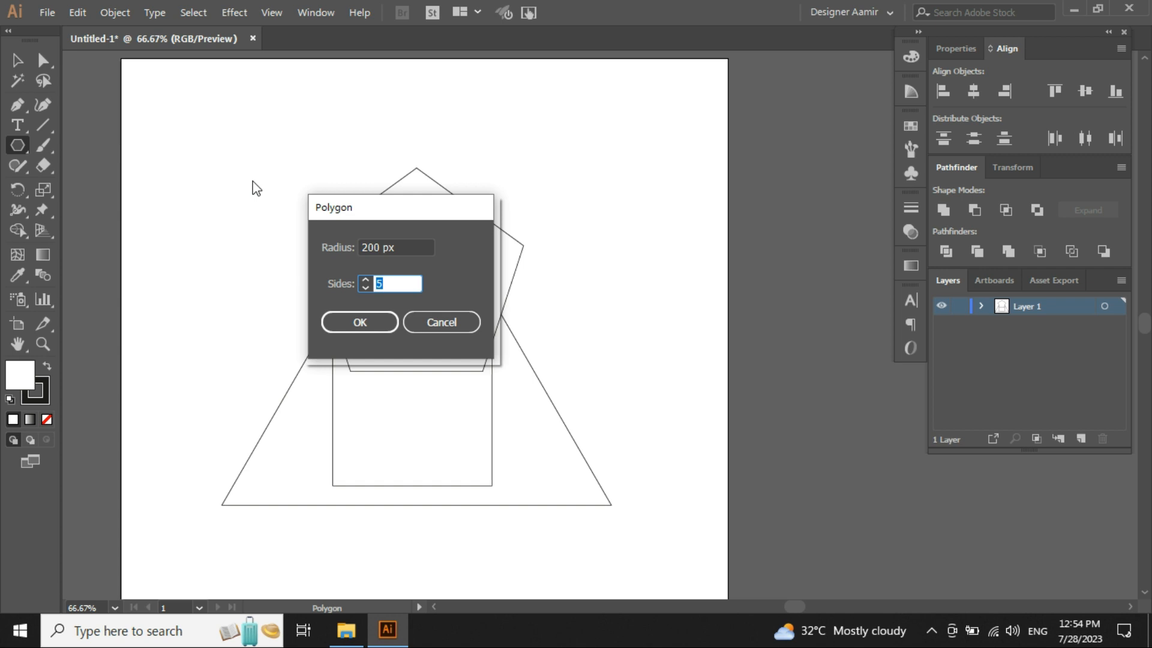
left_click(399, 248)
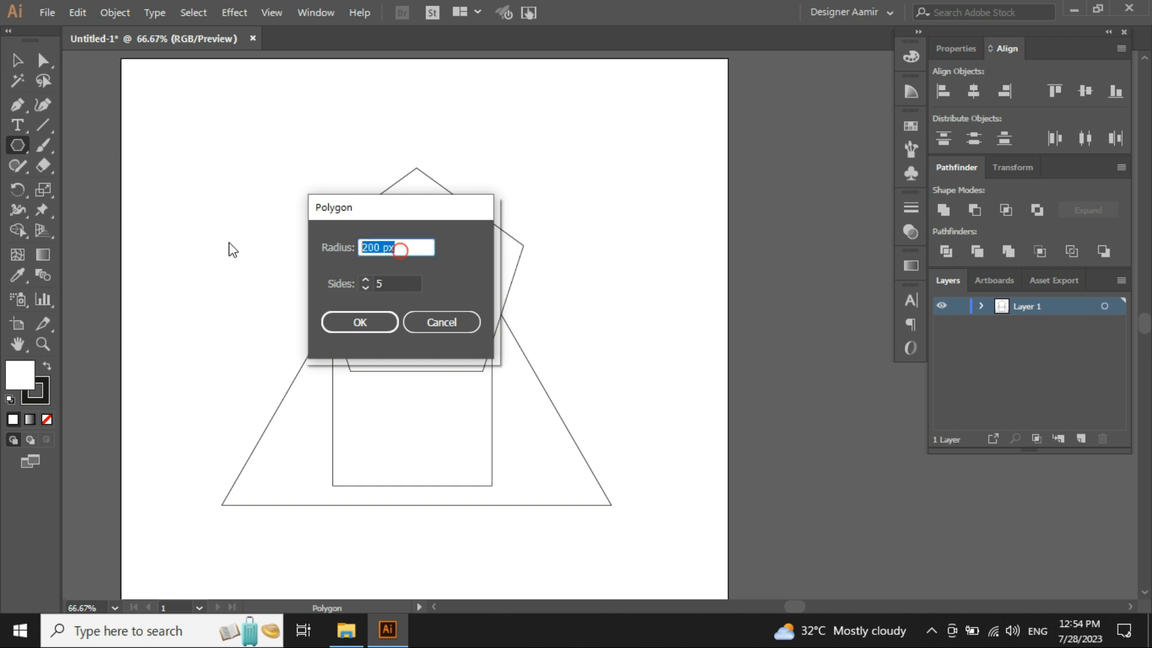
key("Tab")
type("12")
left_click(362, 324)
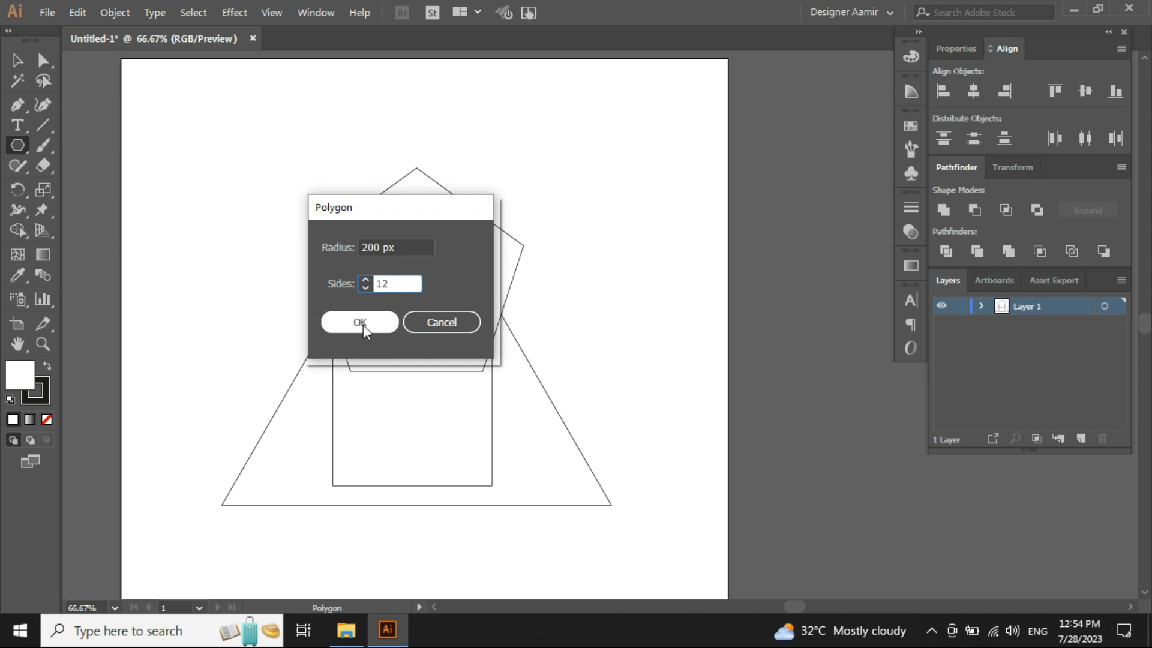
- Move the 12-sided polygon to the right of the pentagon
key("v")
left_click_drag(252, 198, 617, 145)
scroll(492, 271, "up", 1)
scroll(484, 266, "down", 1)
left_click_drag(578, 481, 215, 296)
key("ctrl+z")
left_click(271, 265)
left_click_drag(288, 234, 288, 382)
left_click_drag(565, 179, 514, 443)
left_click(545, 389)
scroll(561, 387, "up", 1)
left_click(510, 291)
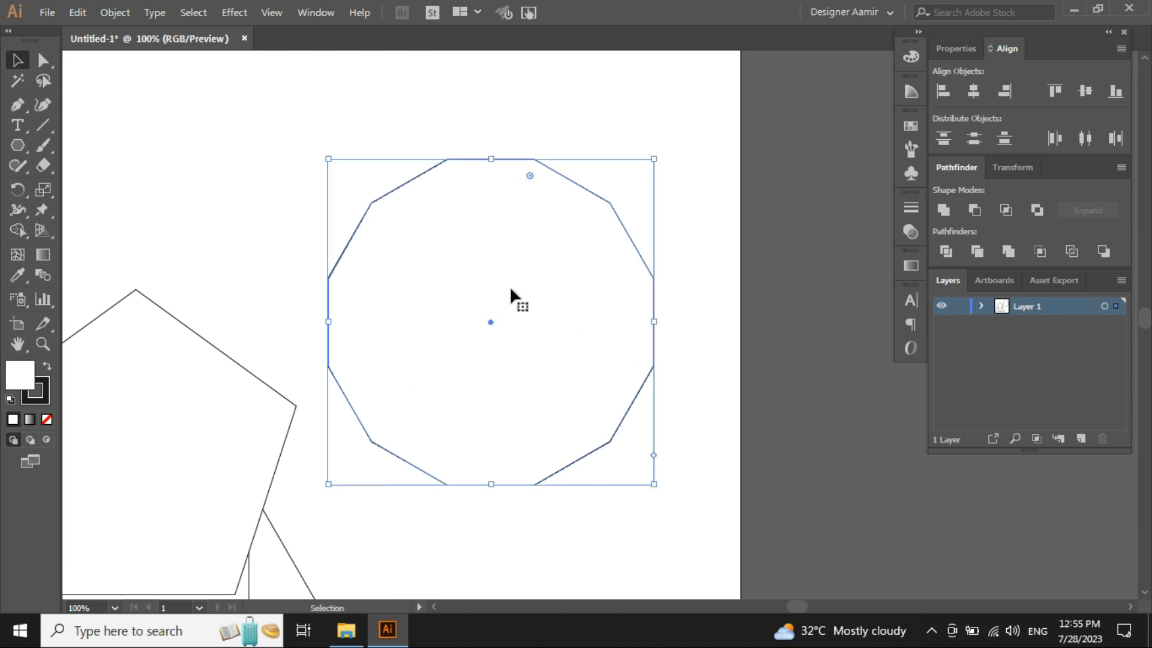
left_click_drag(285, 80, 508, 354)
left_click(225, 205)
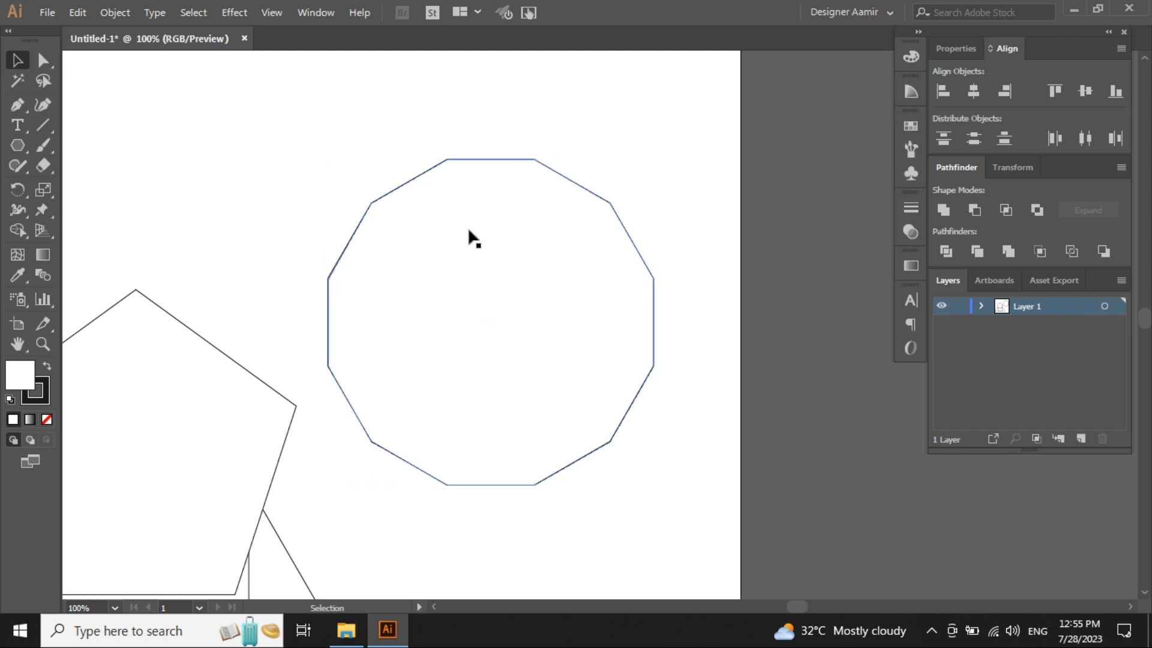
scroll(469, 231, "down", 1)
left_click_drag(328, 229, 479, 274)
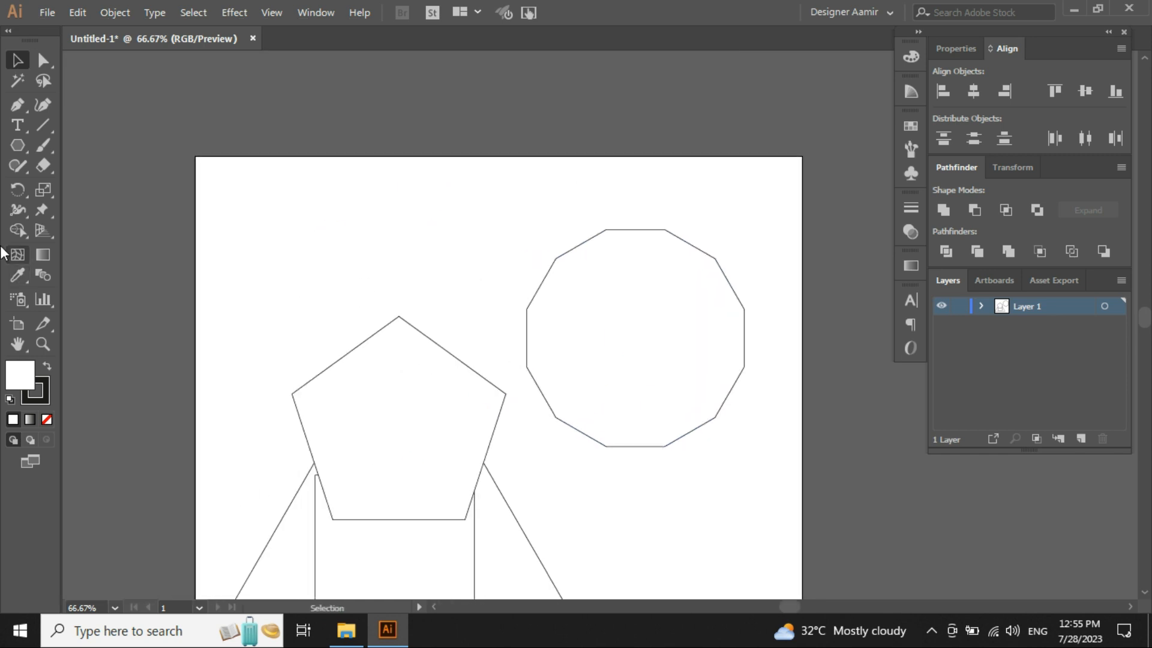
- Create a 50-sided polygon from the Polygon dialog with a 200 px radius
left_click(18, 144)
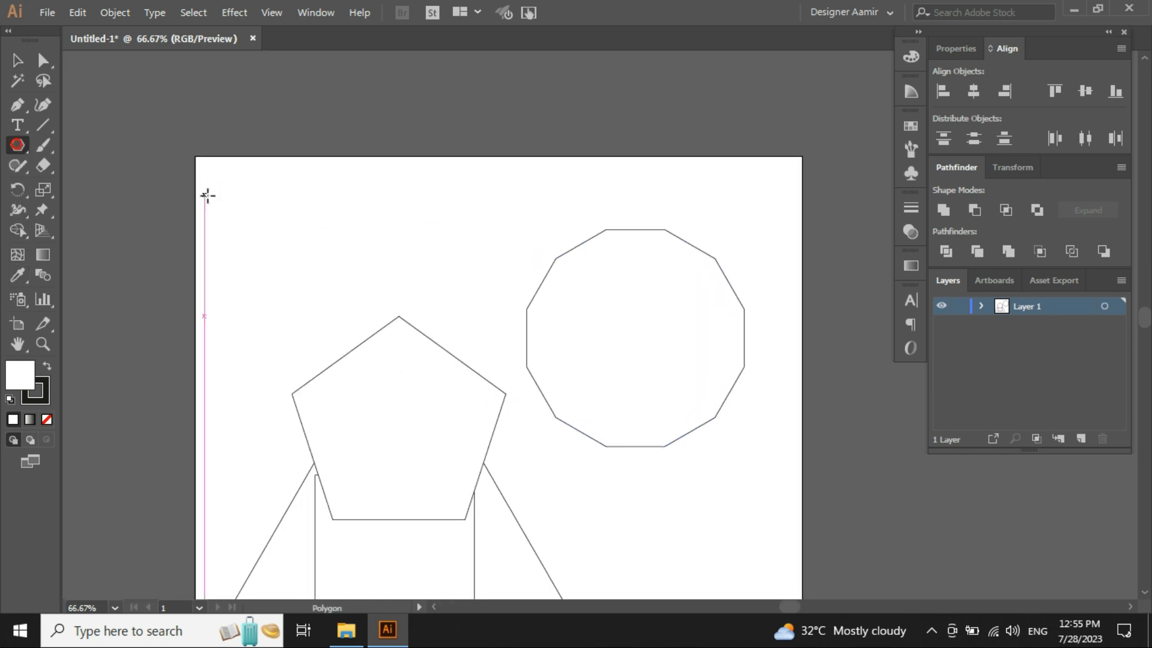
left_click(351, 245)
type("50")
left_click(360, 323)
key("v")
left_click(463, 261)
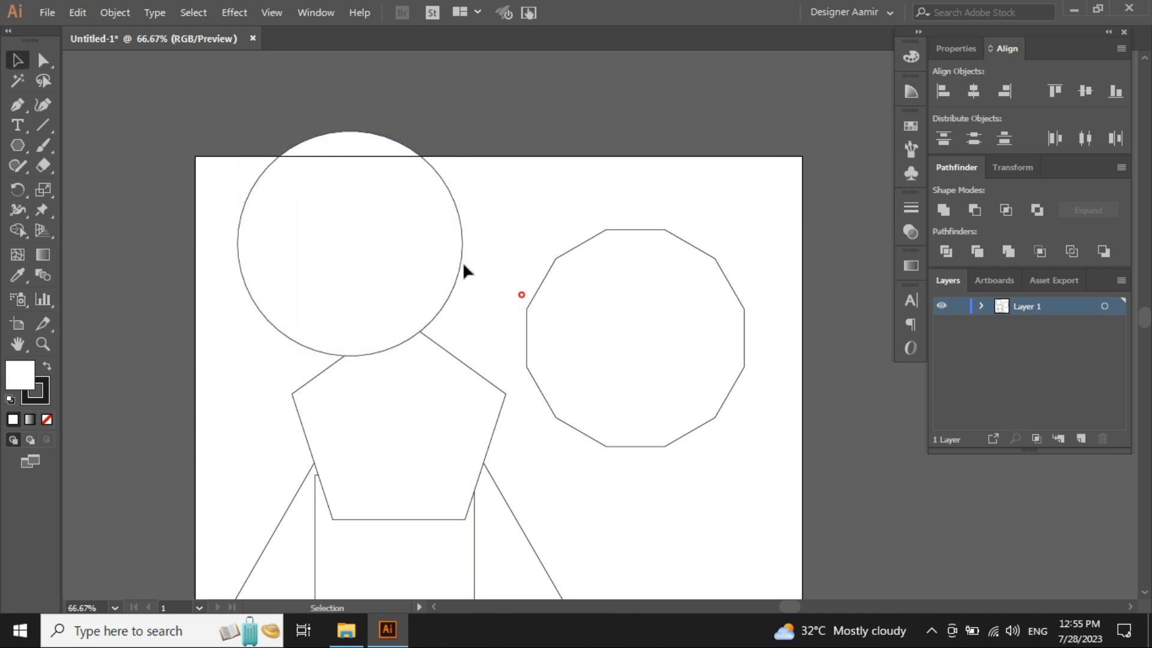
- Move the 50-sided polygon above the artboard
scroll(464, 264, "up", 8)
left_click_drag(526, 310, 366, 120)
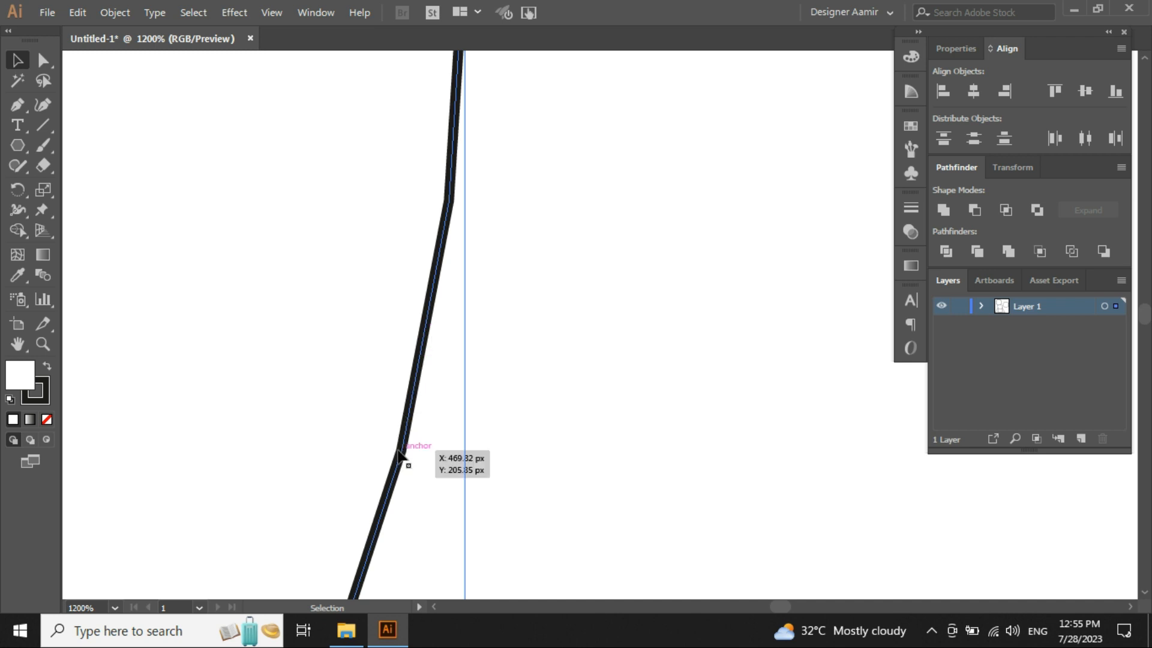
scroll(565, 252, "down", 6, "alt")
scroll(563, 247, "down", 3, "alt")
left_click_drag(564, 247, 519, 167)
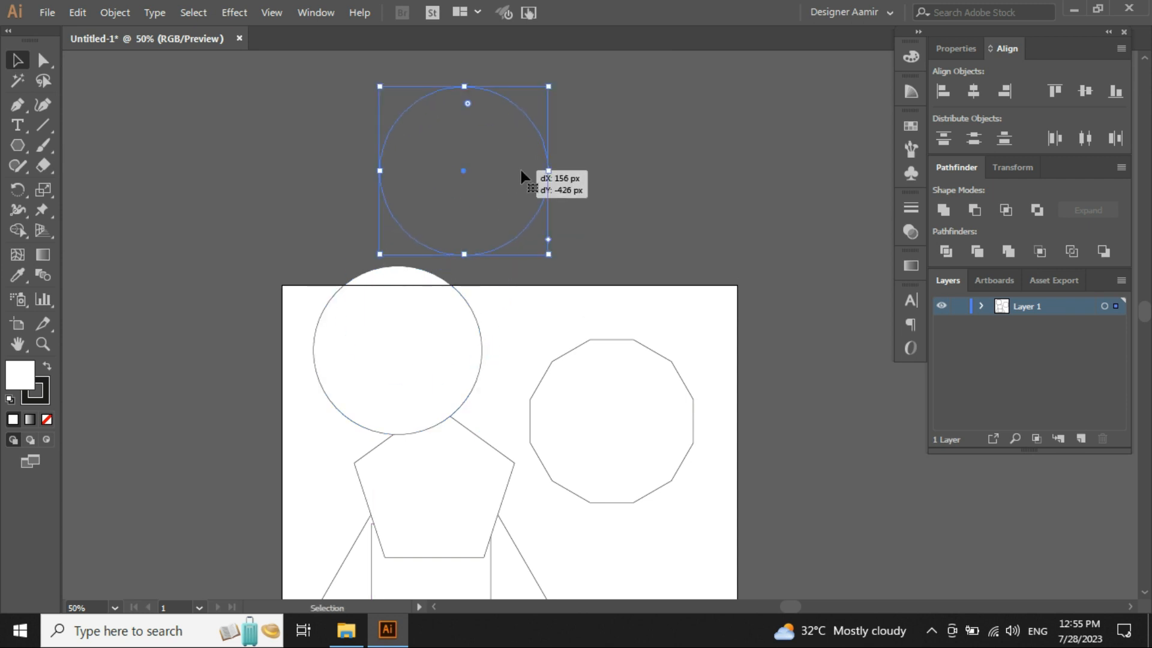
left_click(607, 195)
scroll(594, 228, "up", 2)
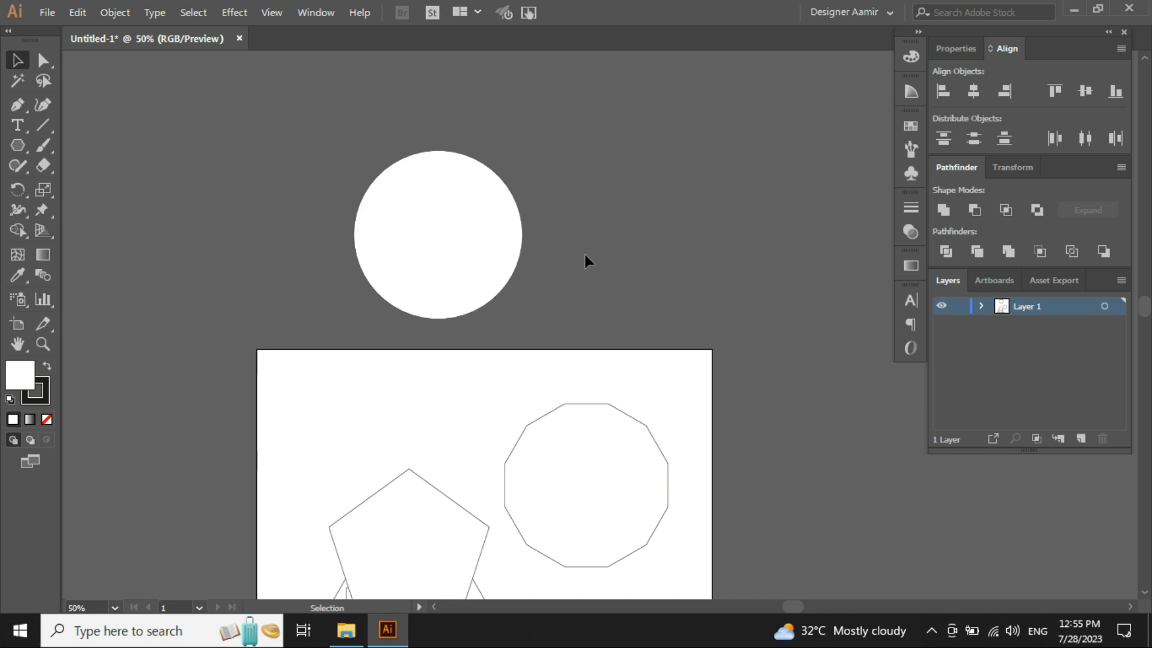
left_click_drag(573, 340, 183, 98)
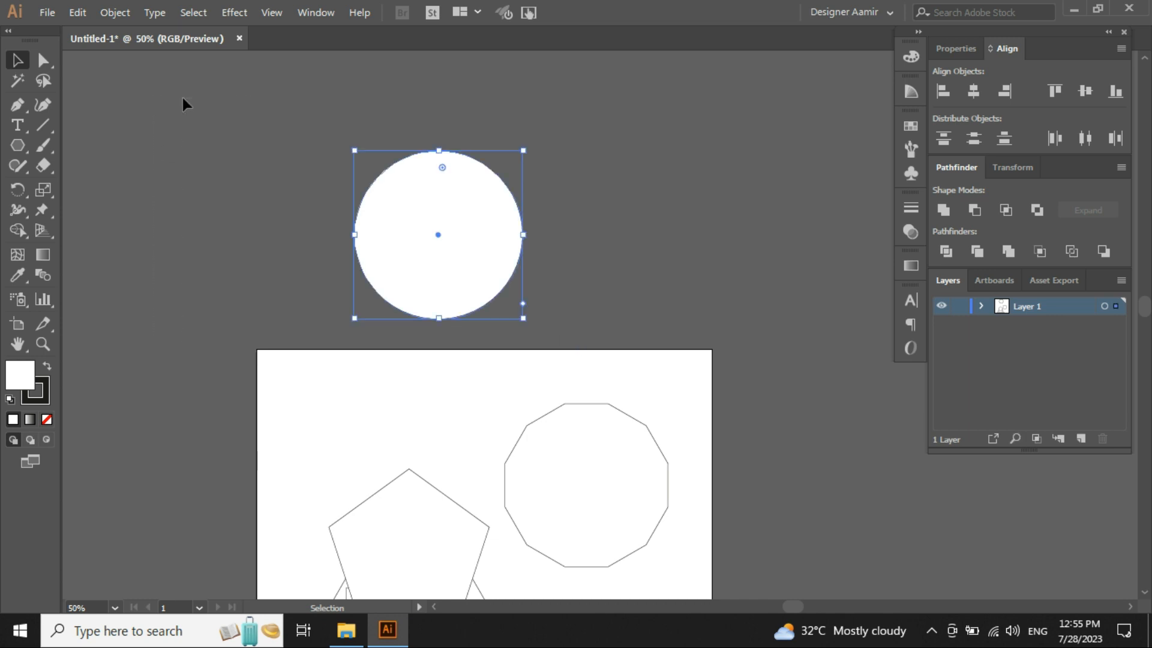
- Delete all shapes from the document
scroll(490, 302, "down", 2)
left_click(547, 313)
key("space")
left_click_drag(589, 390, 589, 390)
key("ctrl+a")
key("Delete")
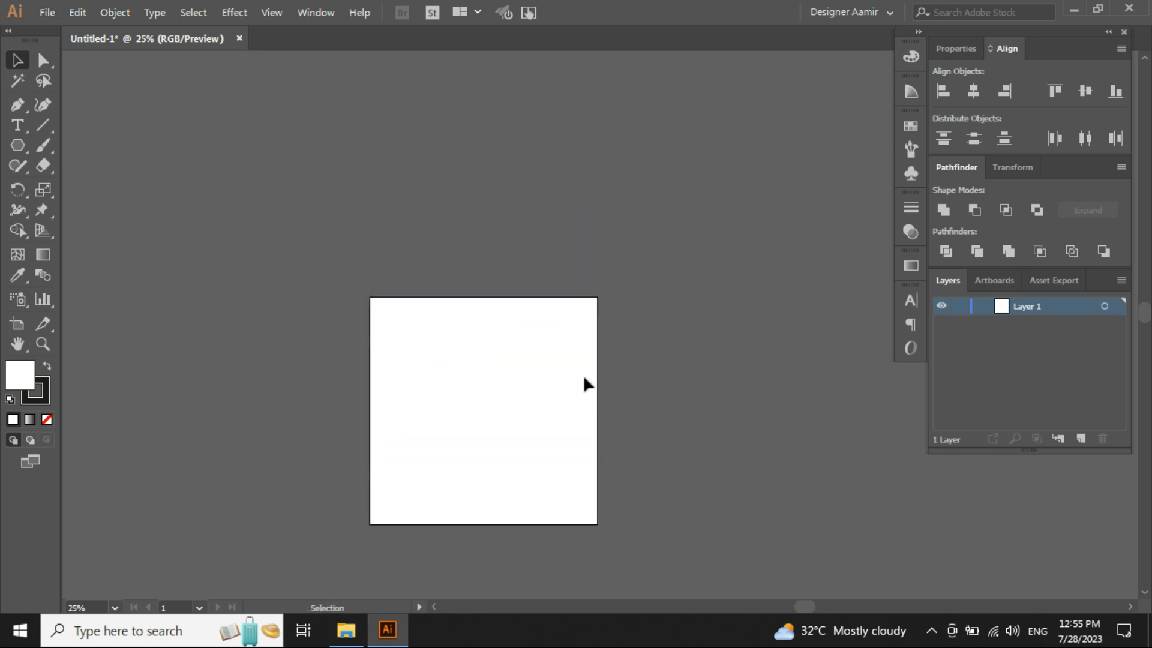
key("ctrl+0")
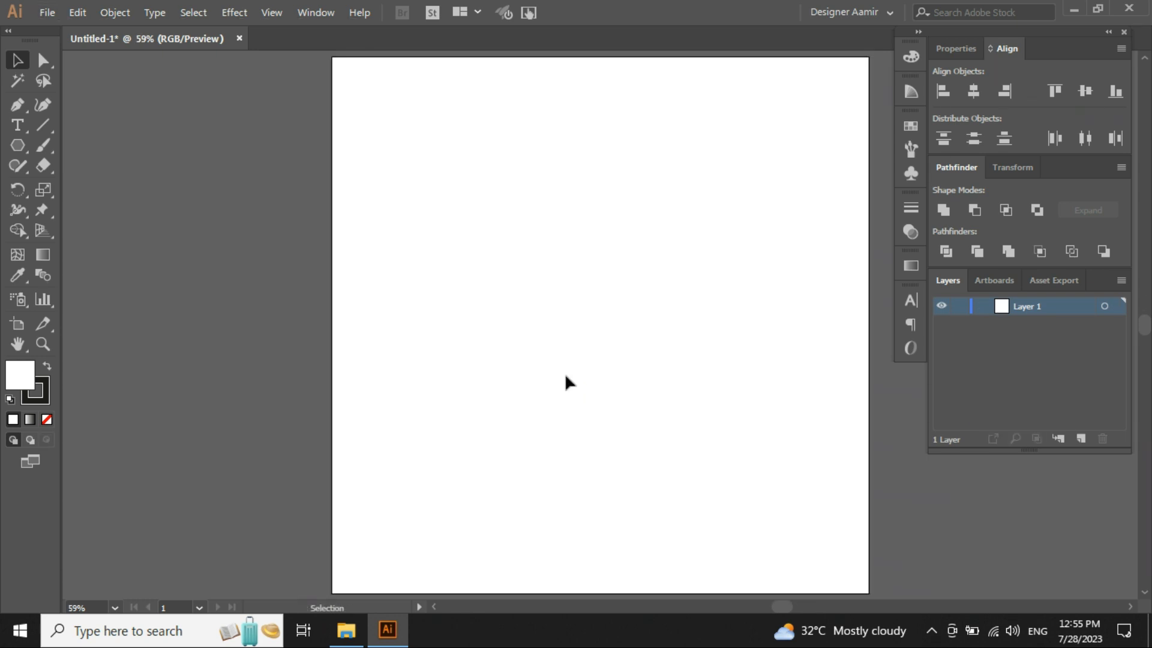
key("space")
left_click_drag(668, 386, 578, 391)
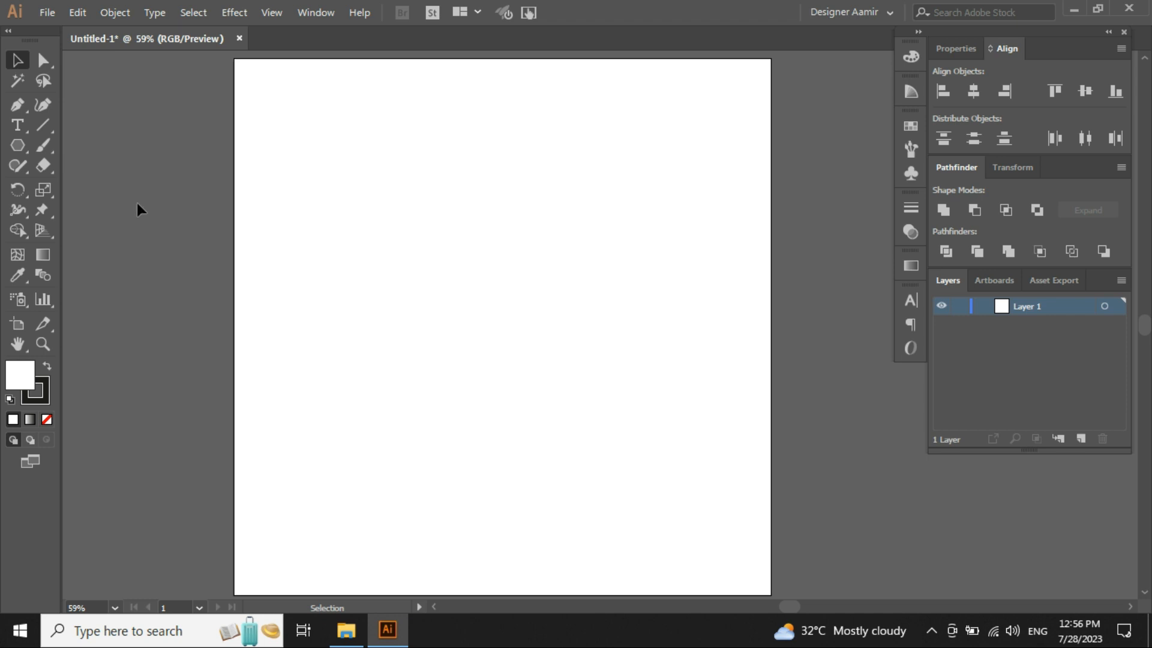
- Draw a five-pointed star freehand with the Star tool, then delete it
left_click(19, 148)
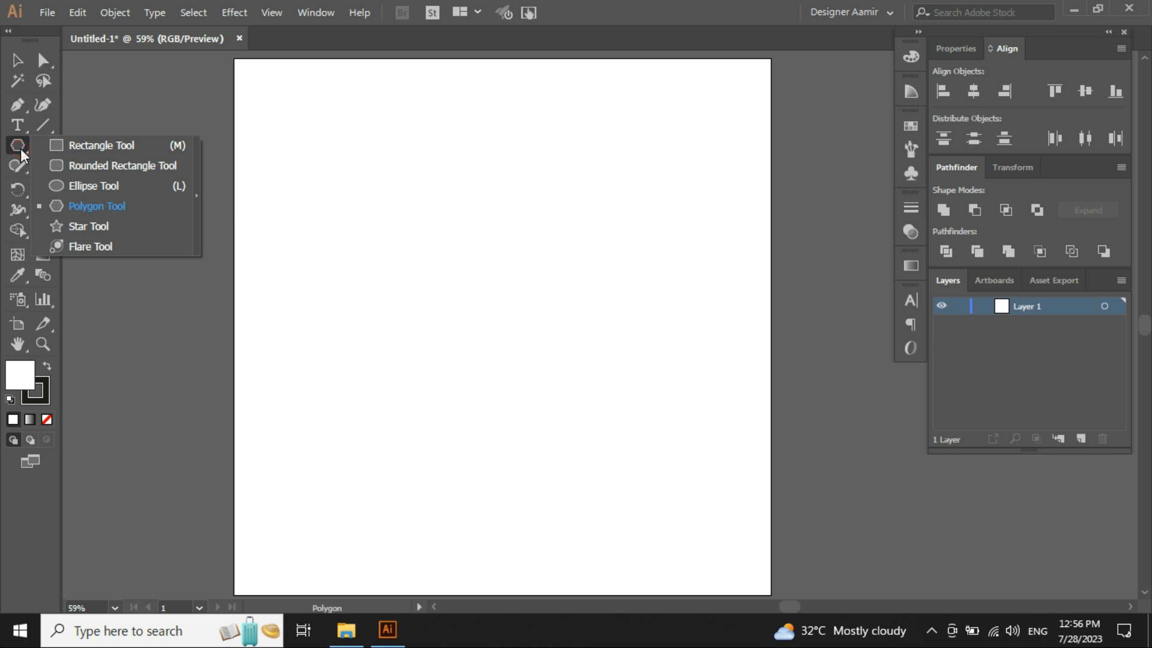
left_click(87, 226)
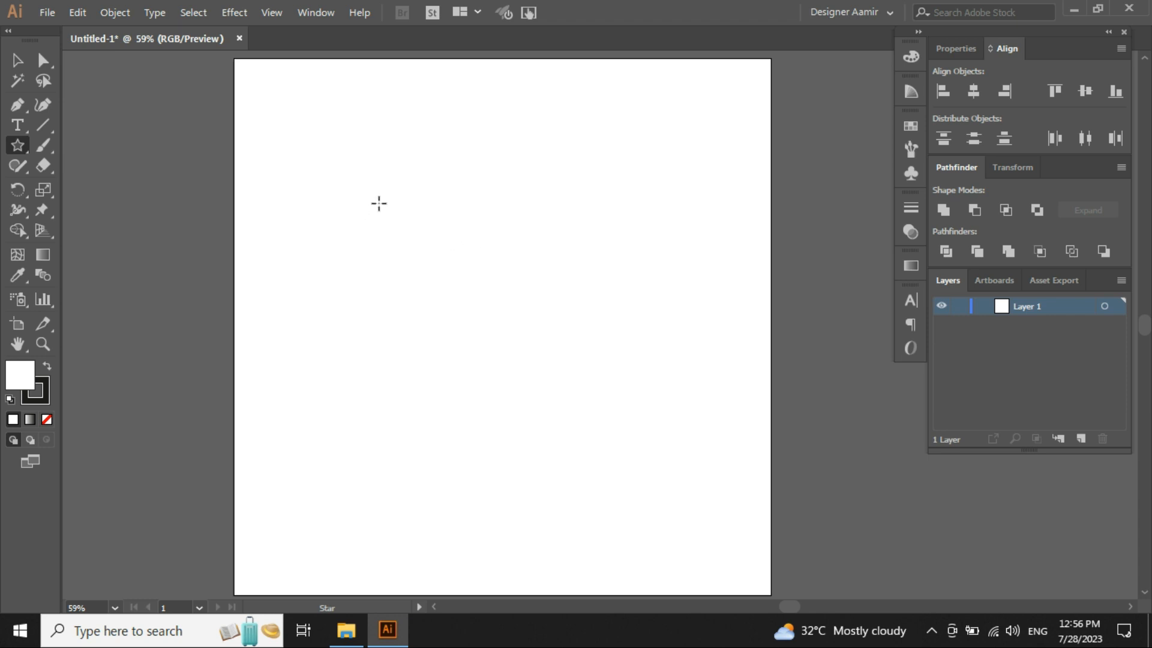
left_click_drag(368, 191, 415, 116)
key("v")
left_click(450, 219)
left_click_drag(332, 138, 404, 255)
left_click(517, 261)
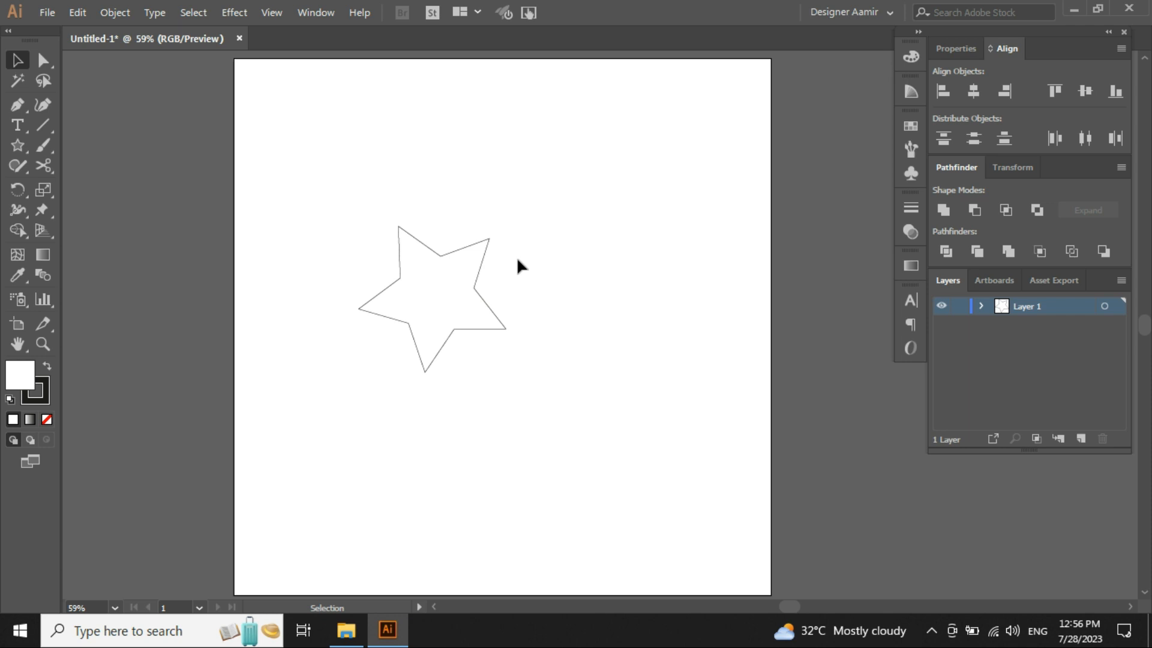
left_click_drag(530, 425, 348, 215)
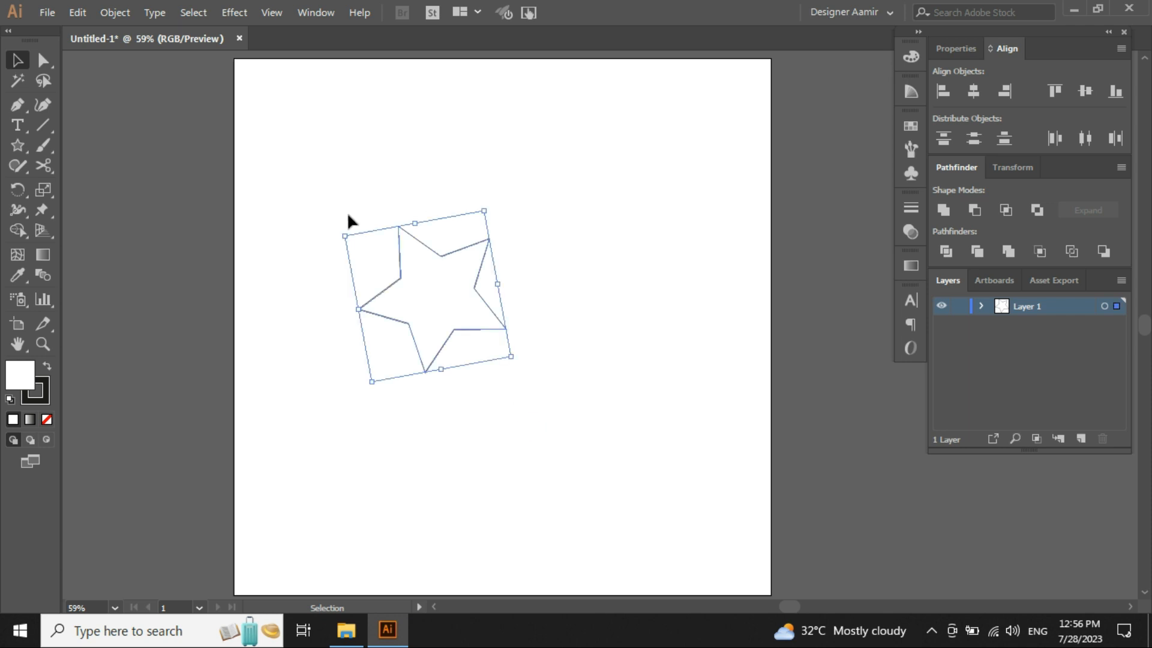
key("Delete")
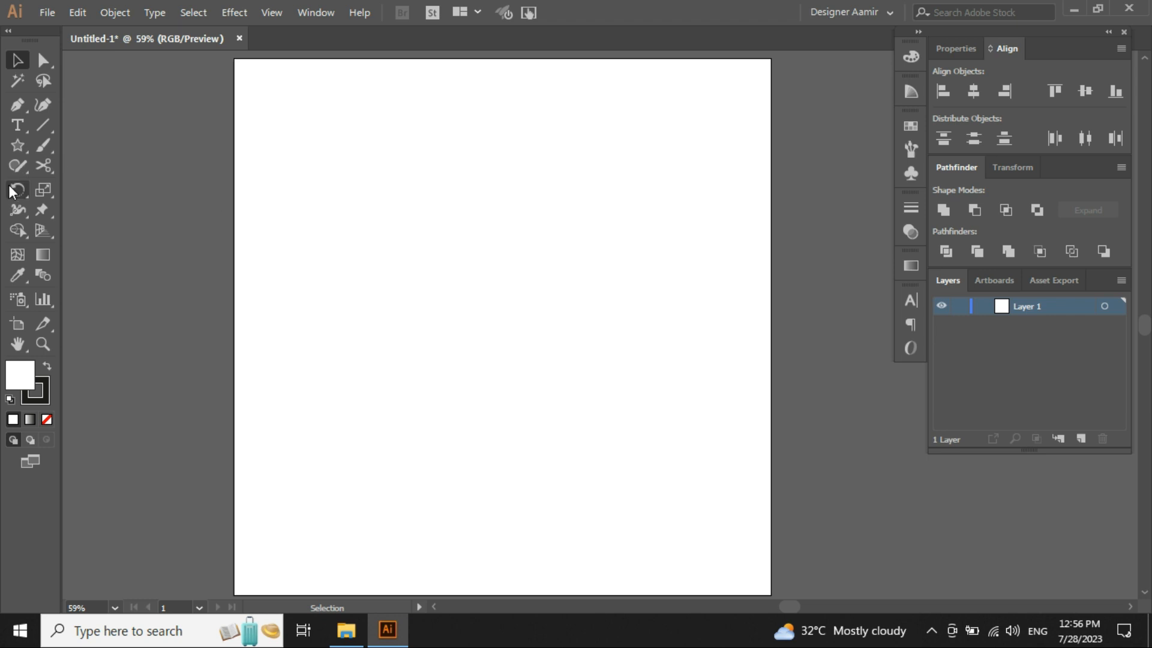
- Create a five-point star from the Star dialog with Radius 1 of 100 px and Radius 2 of 300 px
left_click(18, 149)
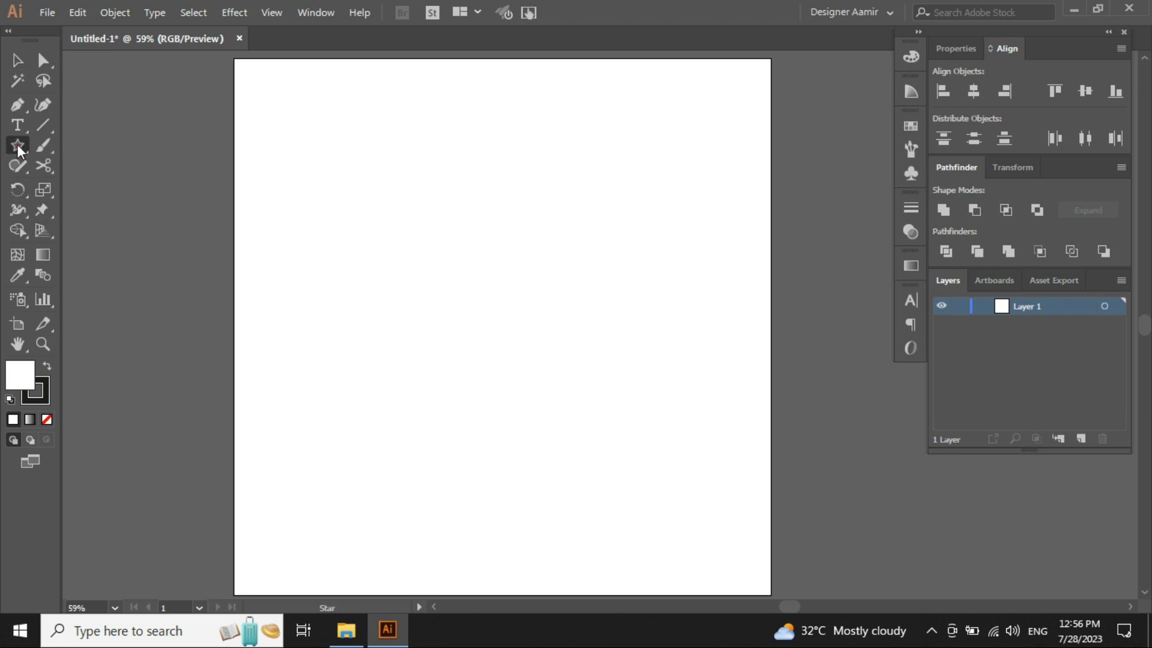
left_click(474, 231)
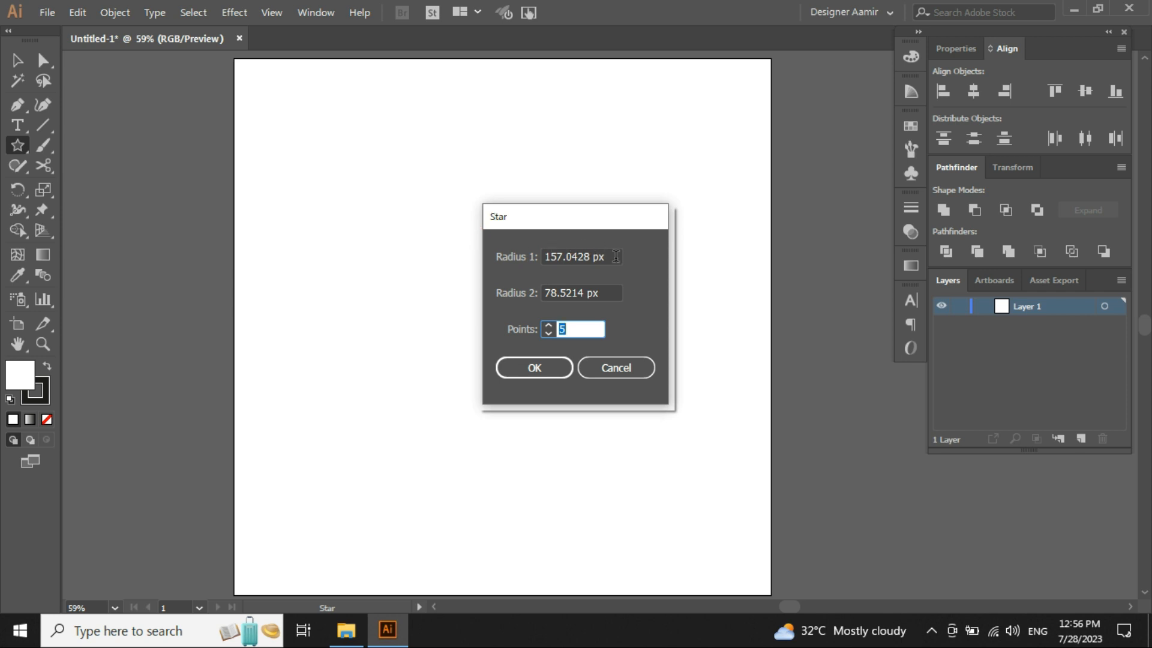
key("Tab")
key("Tab")
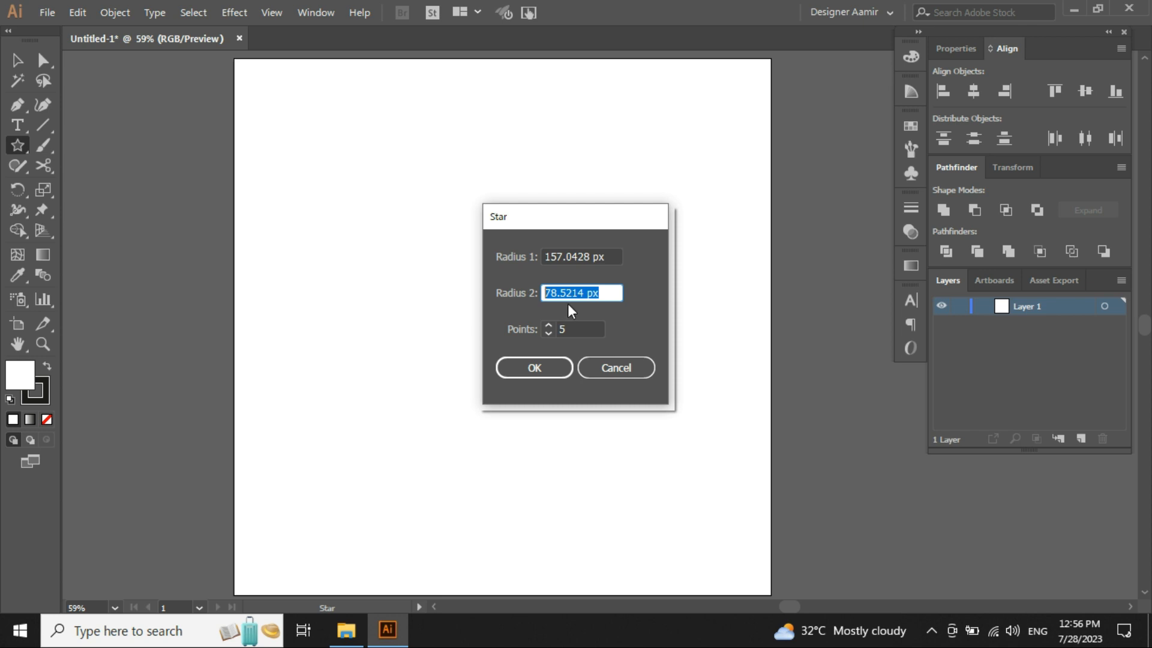
type("300")
left_click(618, 253)
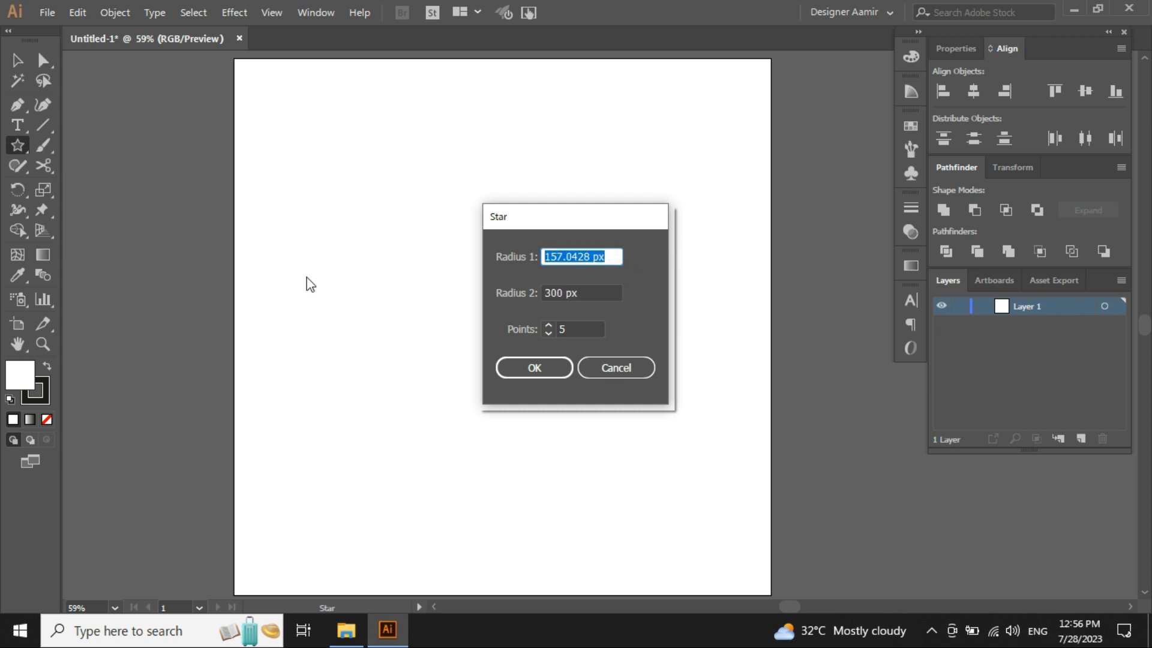
type("100")
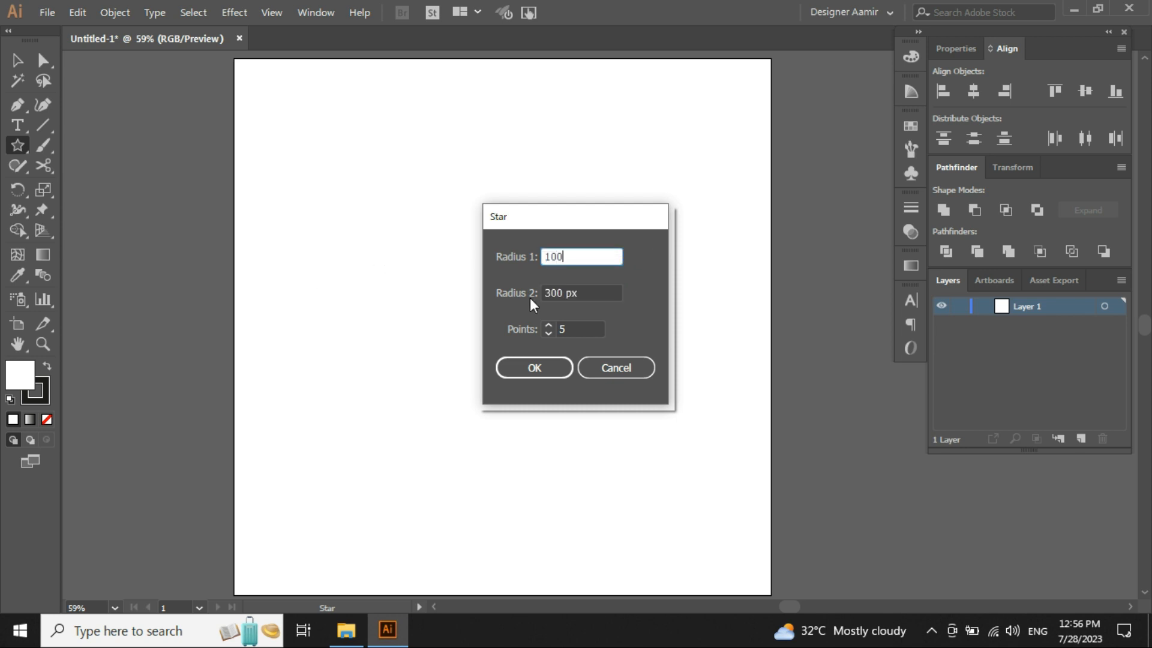
left_click(575, 327)
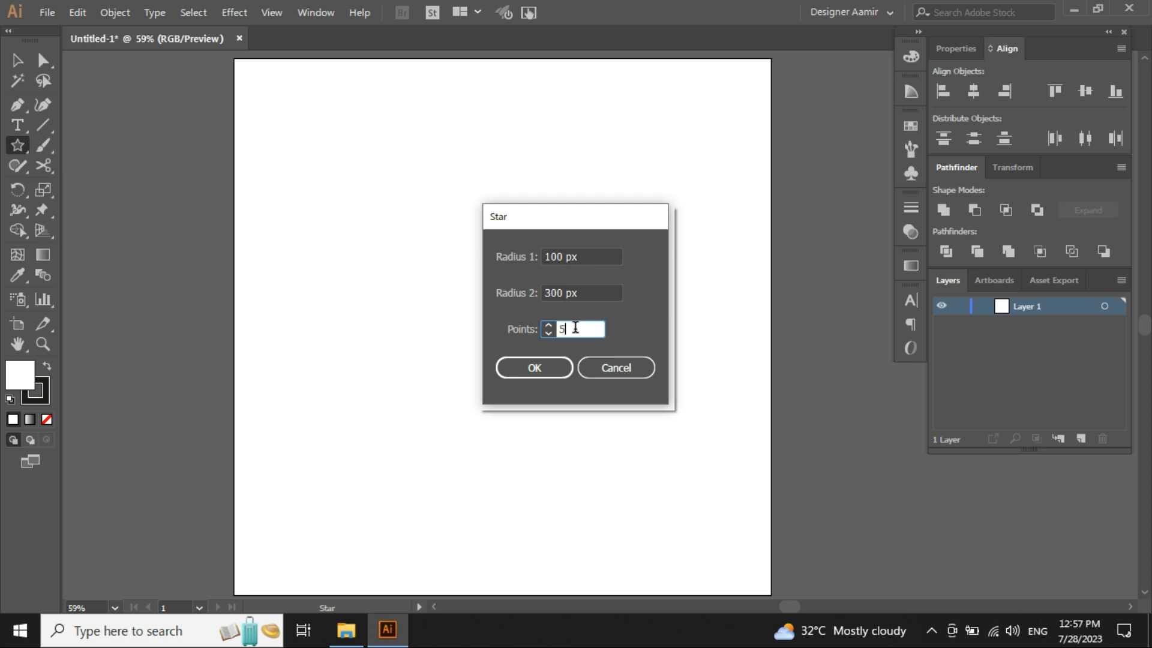
left_click(597, 257)
left_click(600, 291)
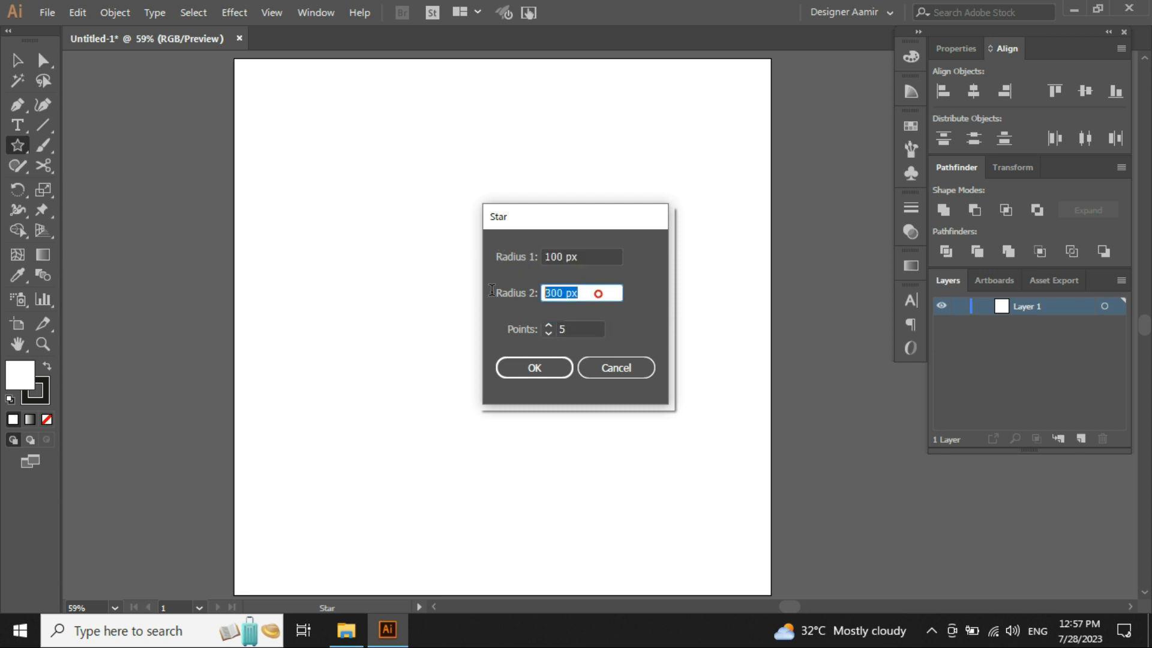
left_click(533, 368)
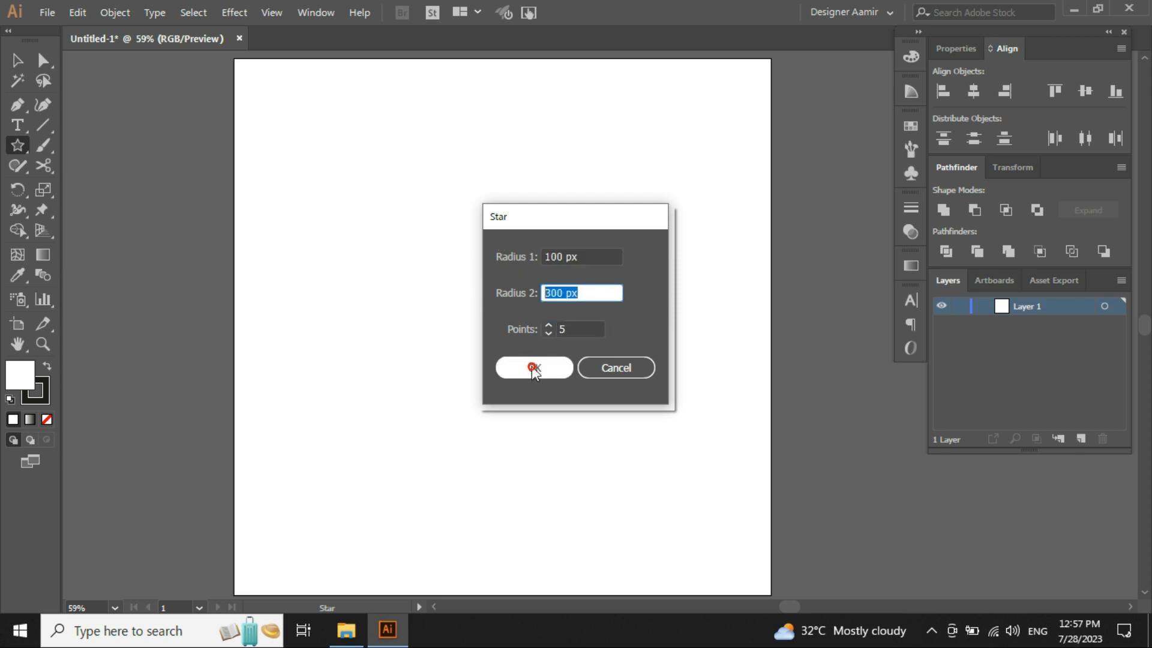
key("v")
left_click(545, 368)
scroll(533, 184, "up", 2)
left_click_drag(480, 162, 495, 241)
left_click(417, 143)
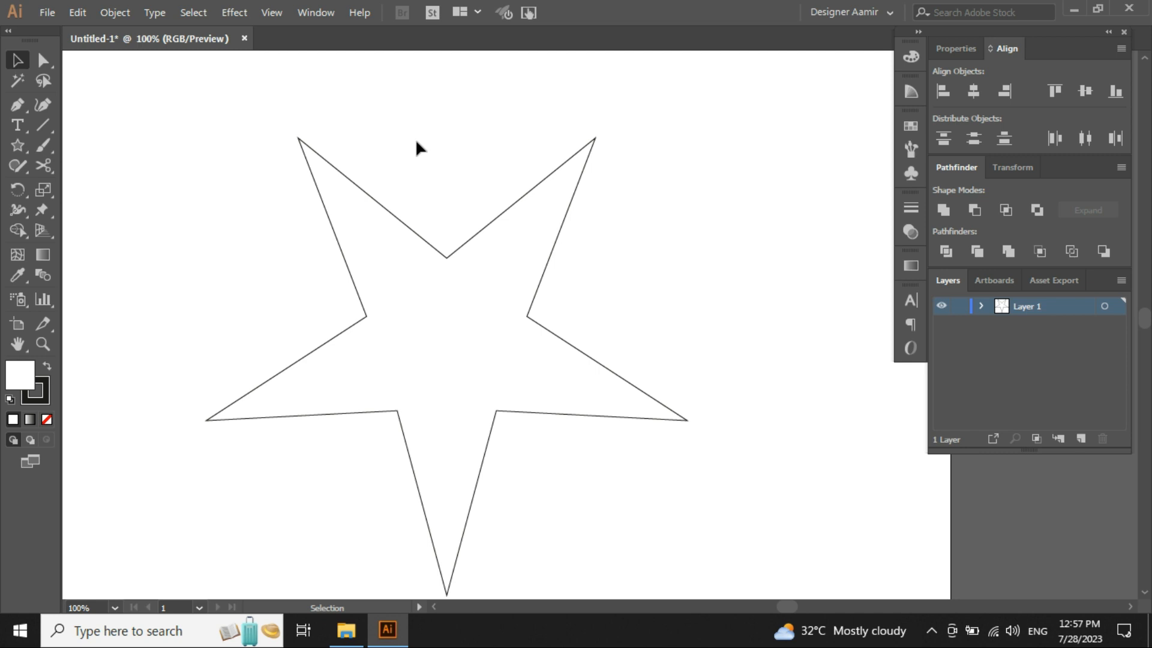
left_click(457, 102)
left_click_drag(561, 94, 636, 176)
left_click(401, 214)
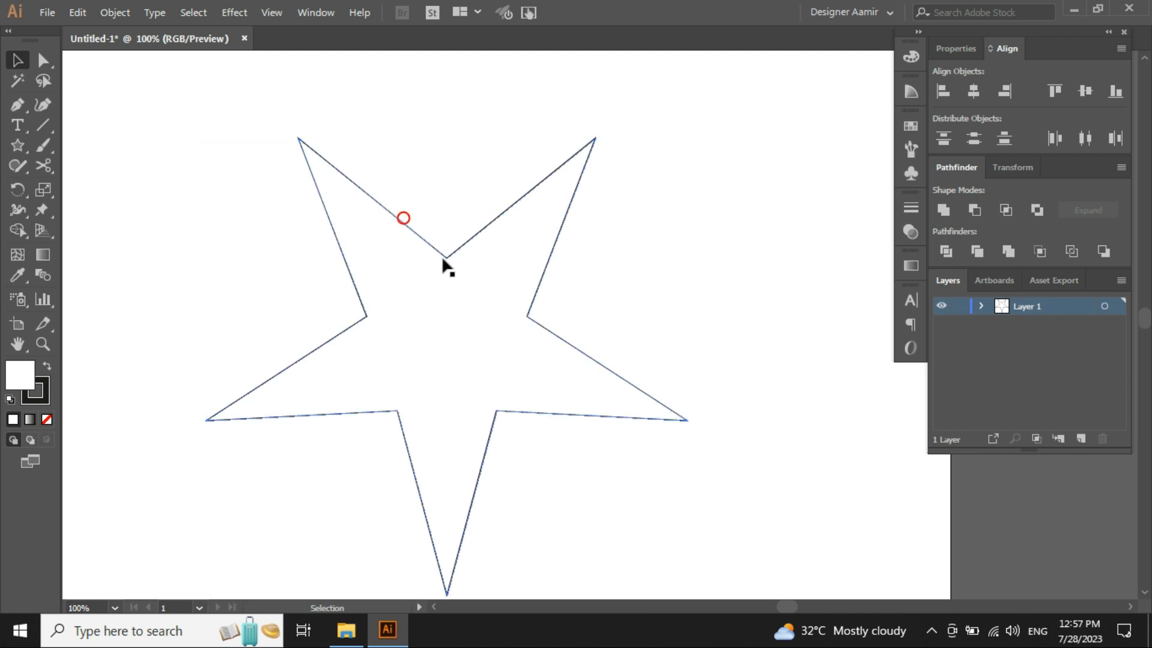
key("ctrl+minus")
left_click(640, 269)
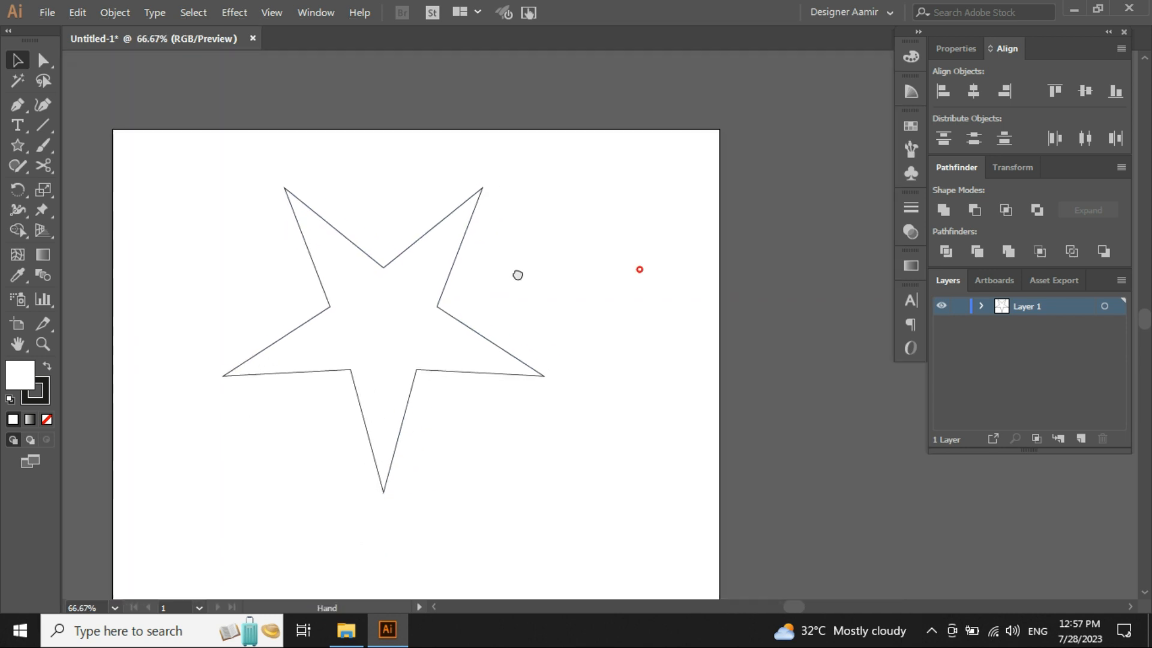
- Create another five-point star from the Star dialog with Radius 1 of 300 px and Radius 2 of 100 px
left_click(17, 145)
left_click(584, 309)
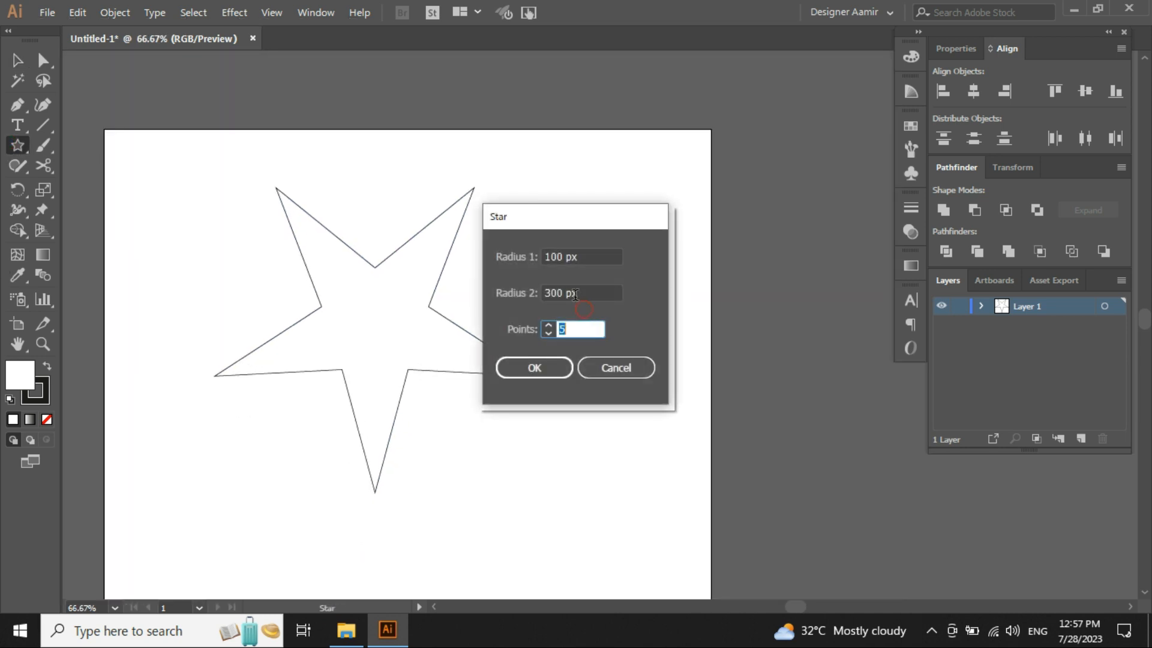
left_click(591, 257)
double_click(591, 257)
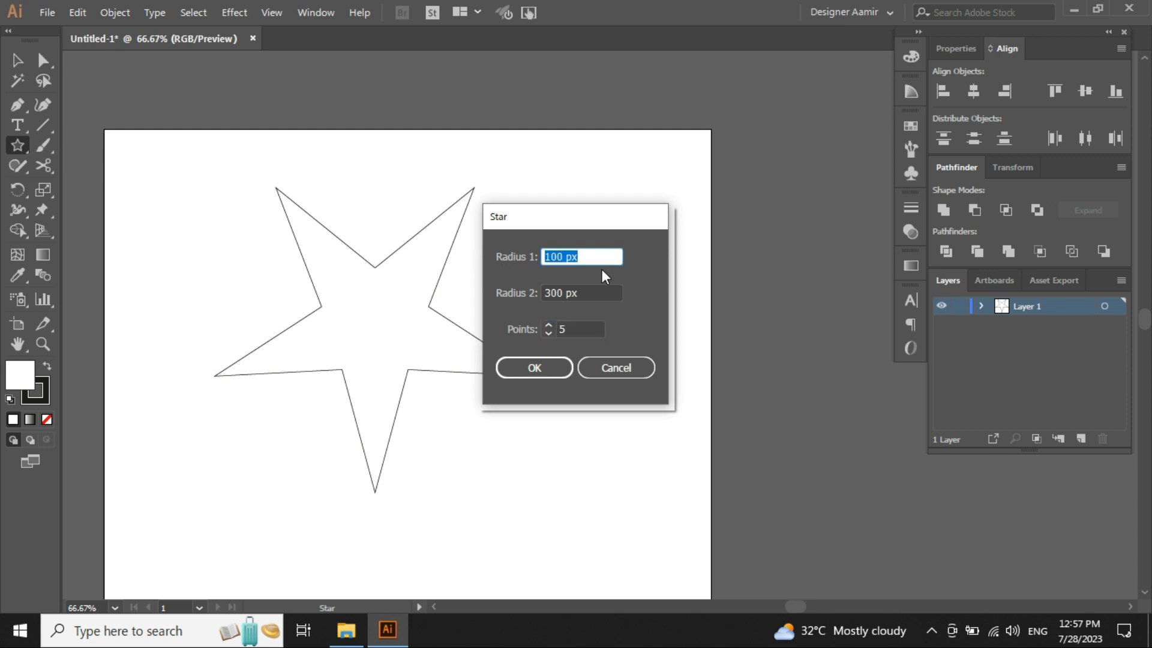
type("300")
left_click(591, 291)
double_click(593, 292)
type("100")
left_click(548, 369)
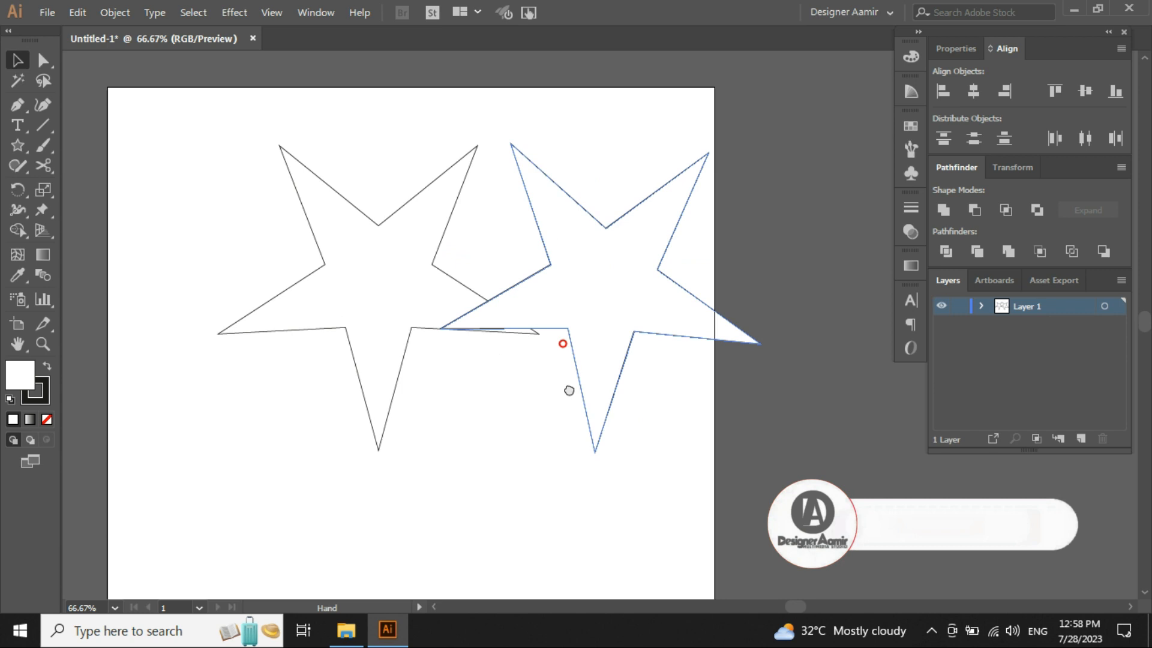
left_click(610, 416)
left_click_drag(635, 444, 295, 286)
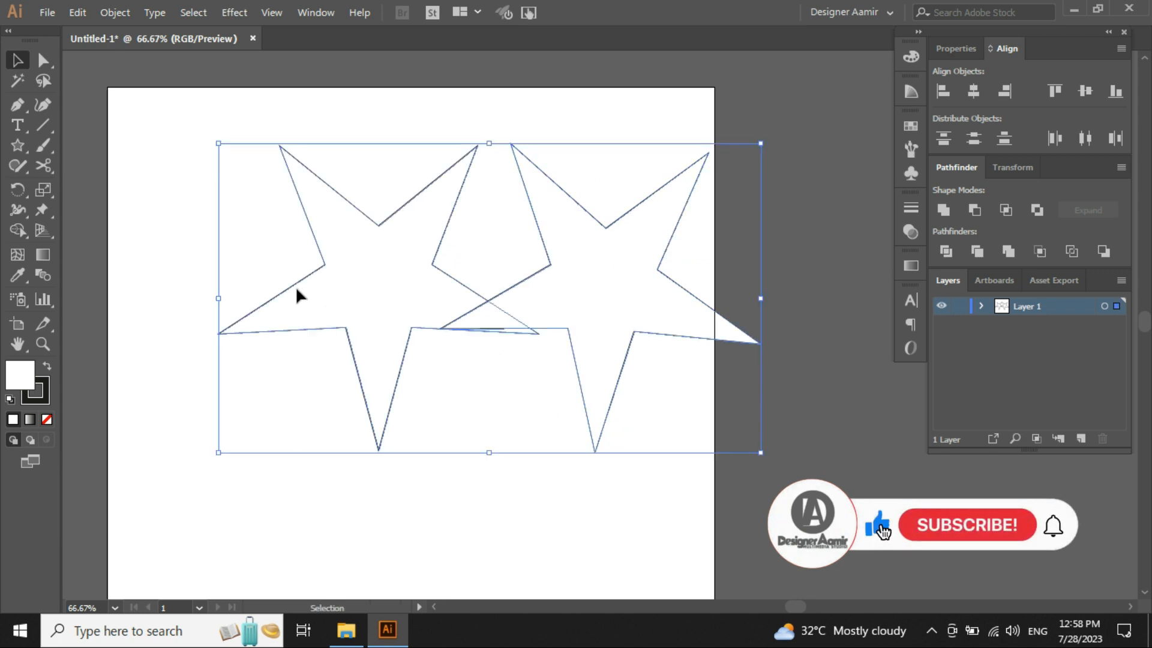
left_click(293, 429)
- Create a large five-point star from the Star dialog with Radius 1 of 500 px and Radius 2 of 100 px
left_click(17, 146)
left_click(176, 262)
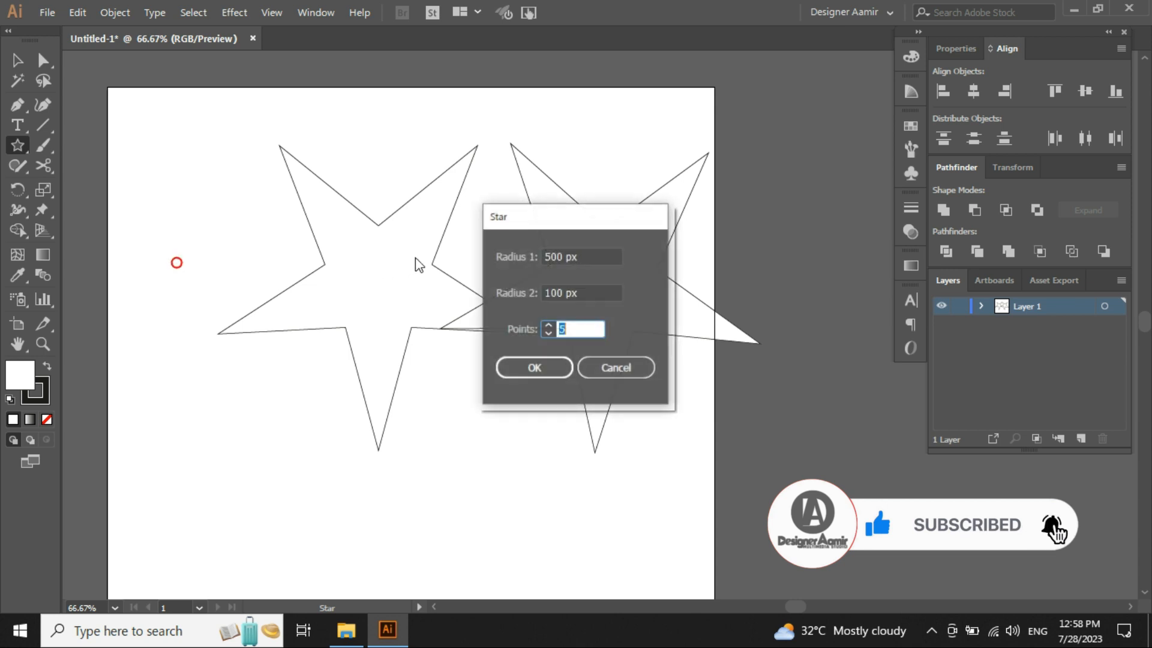
left_click(597, 256)
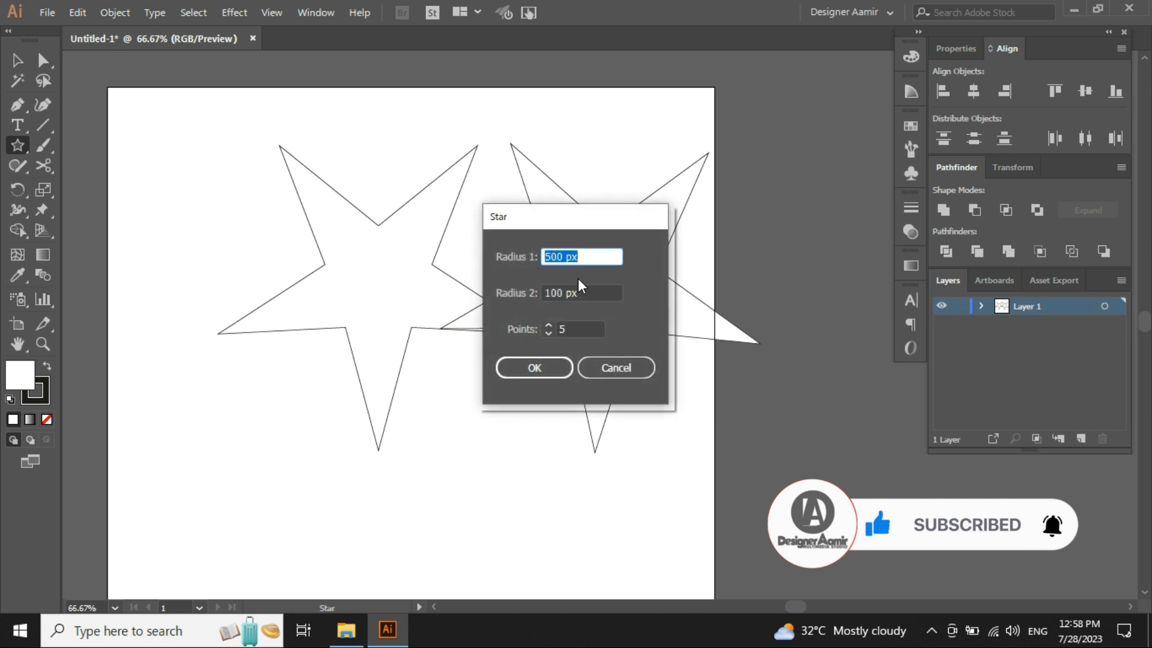
left_click(591, 292)
left_click(543, 370)
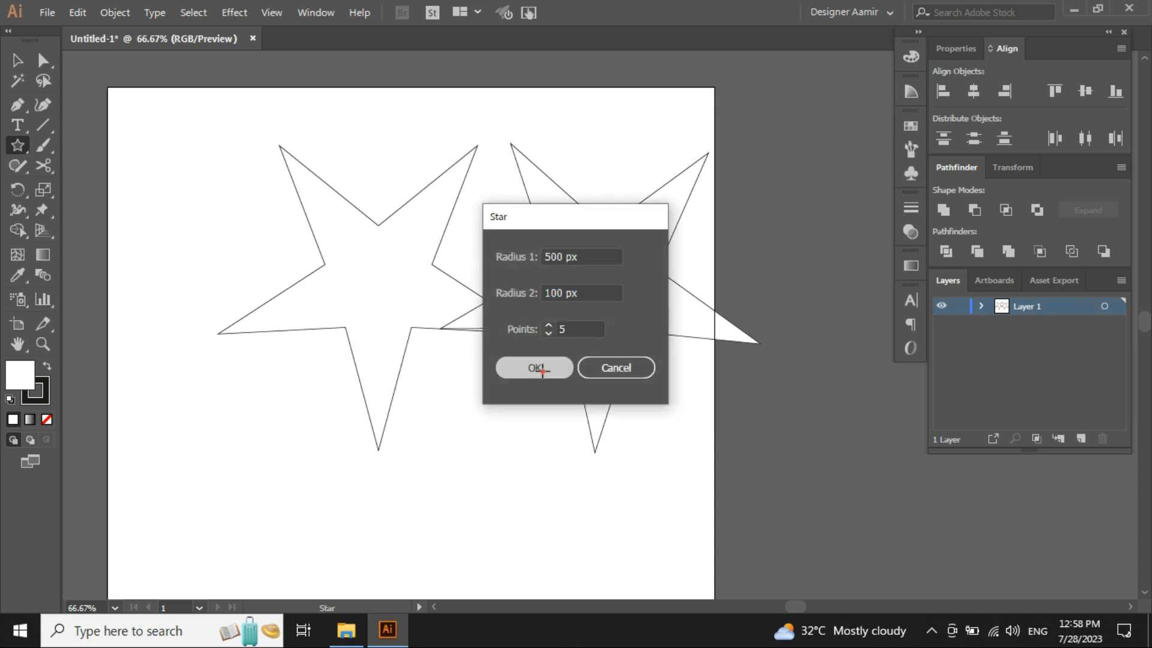
key("v")
left_click(473, 418)
left_click_drag(150, 195, 463, 432)
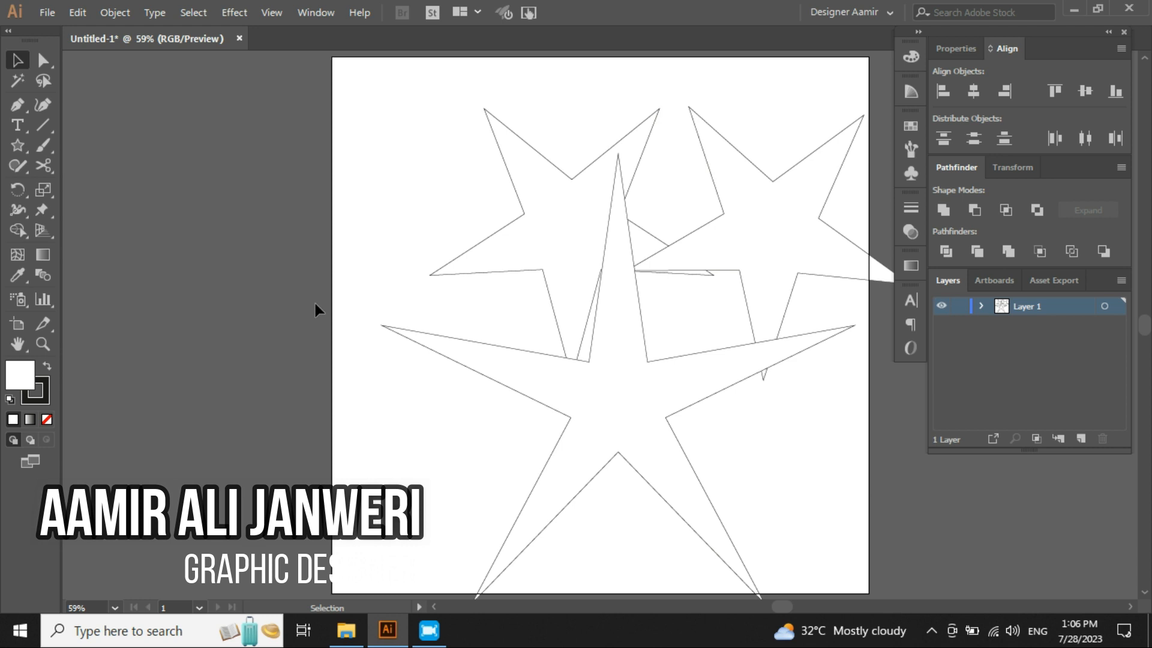
left_click(632, 401)
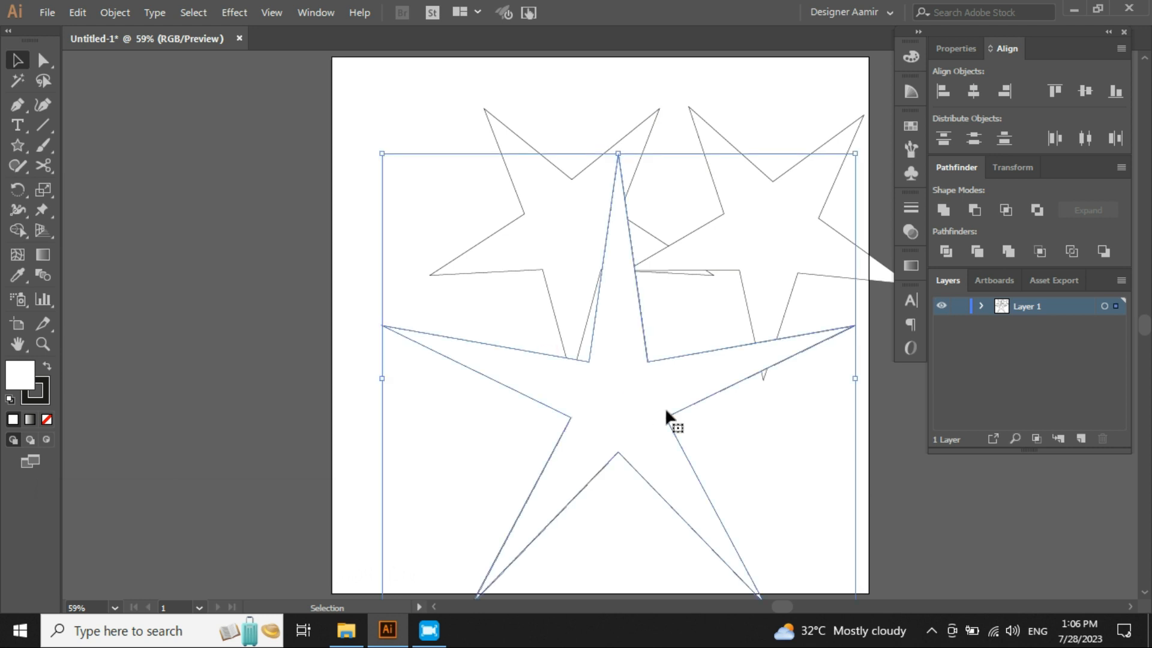
left_click(335, 123)
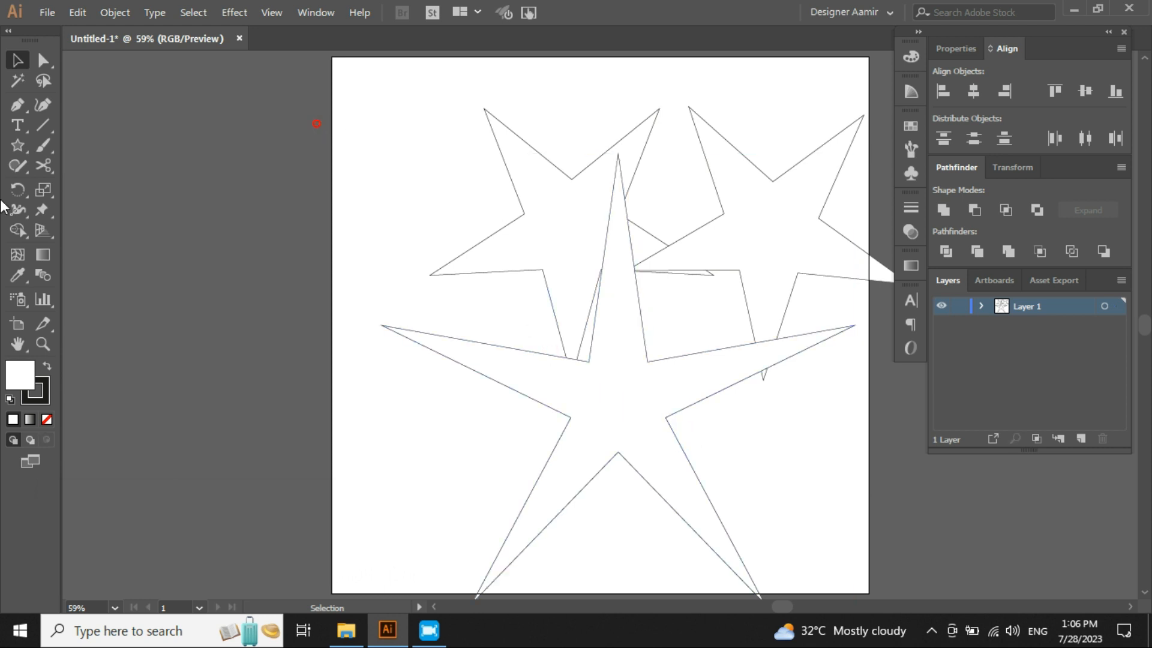
- Create another five-point star from the Star dialog with Radius 1 of 500 px and a new Radius 2 value
left_click(17, 146)
scroll(429, 206, "up", 2)
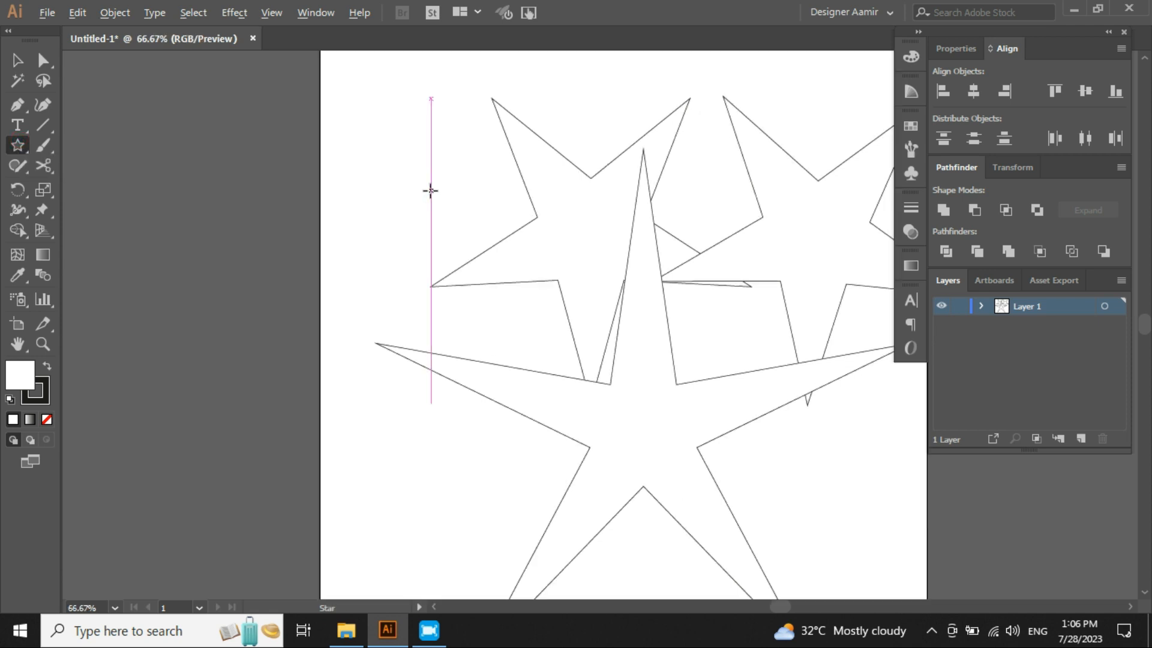
left_click_drag(426, 202, 410, 244)
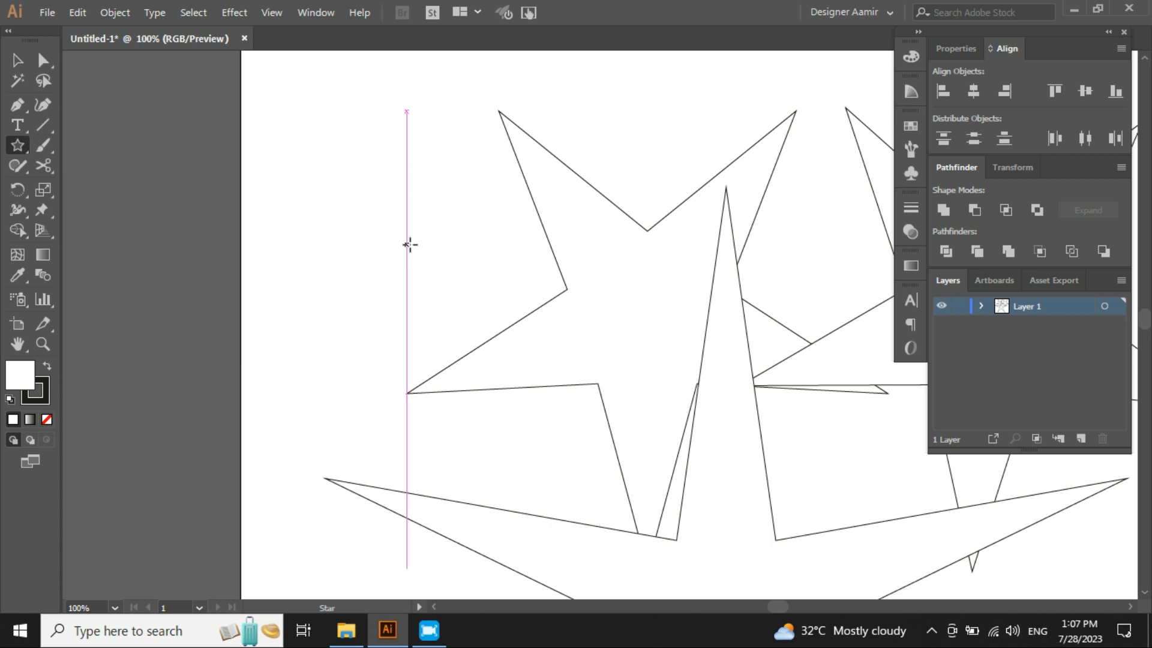
left_click(356, 219)
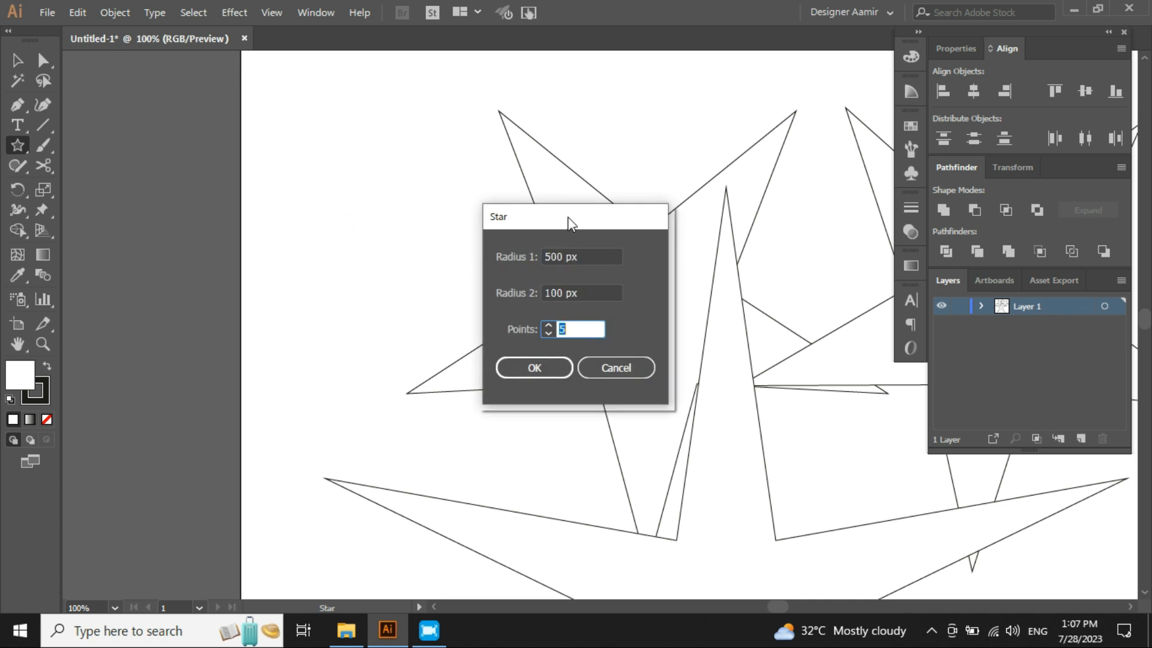
left_click_drag(567, 217, 443, 174)
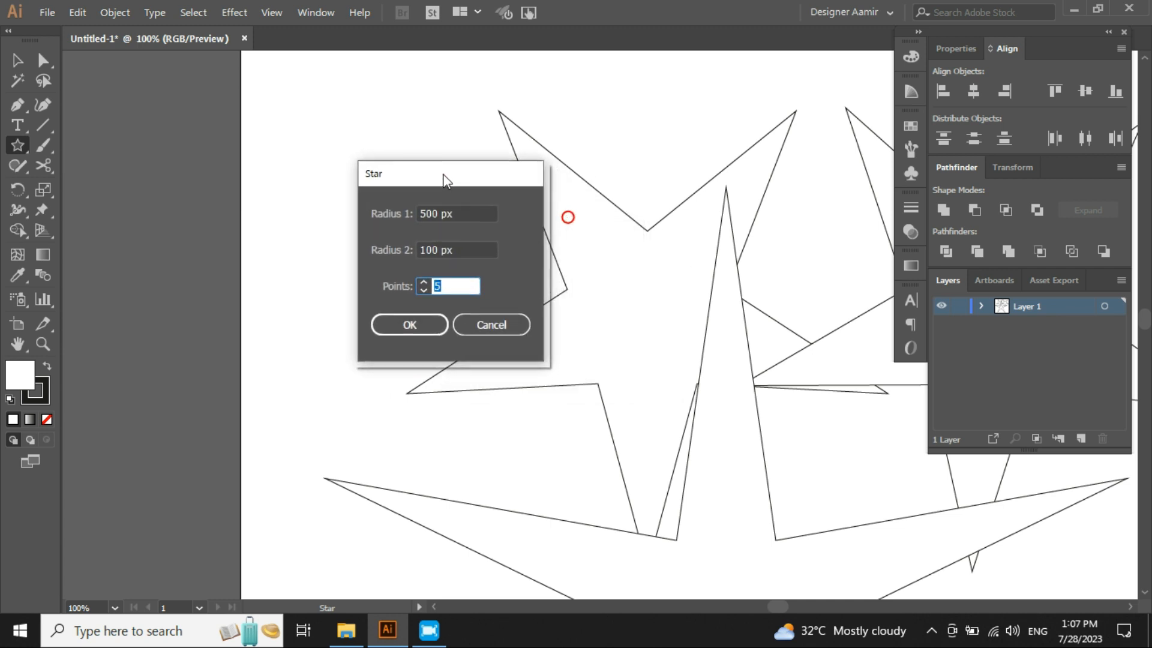
left_click(482, 214)
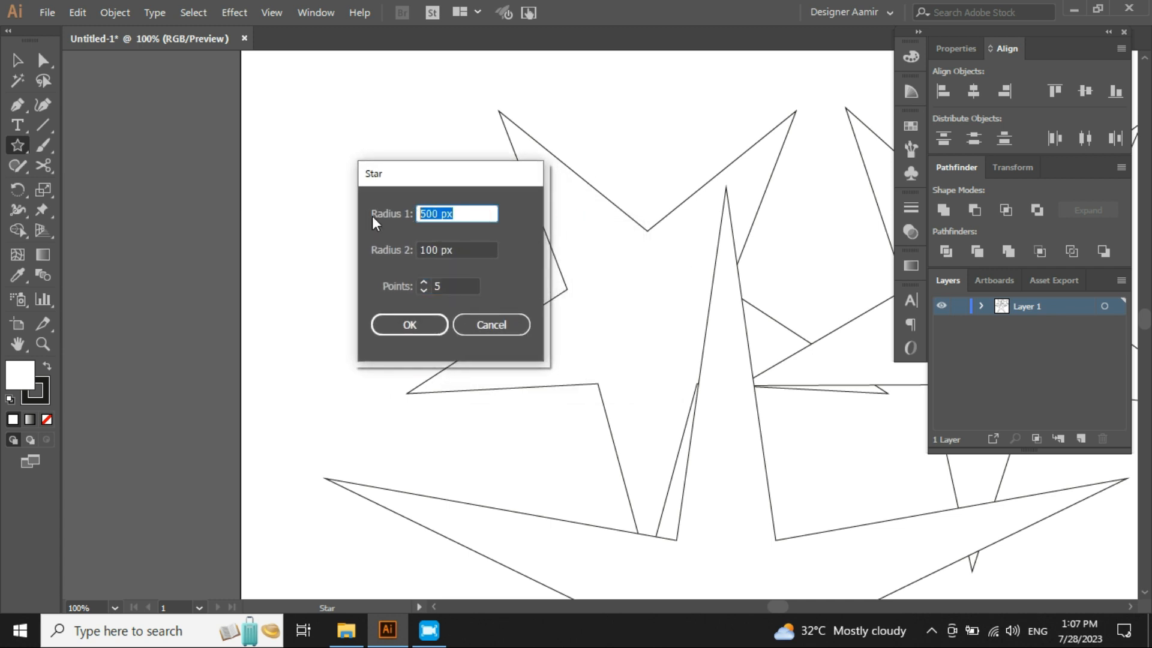
left_click(475, 242)
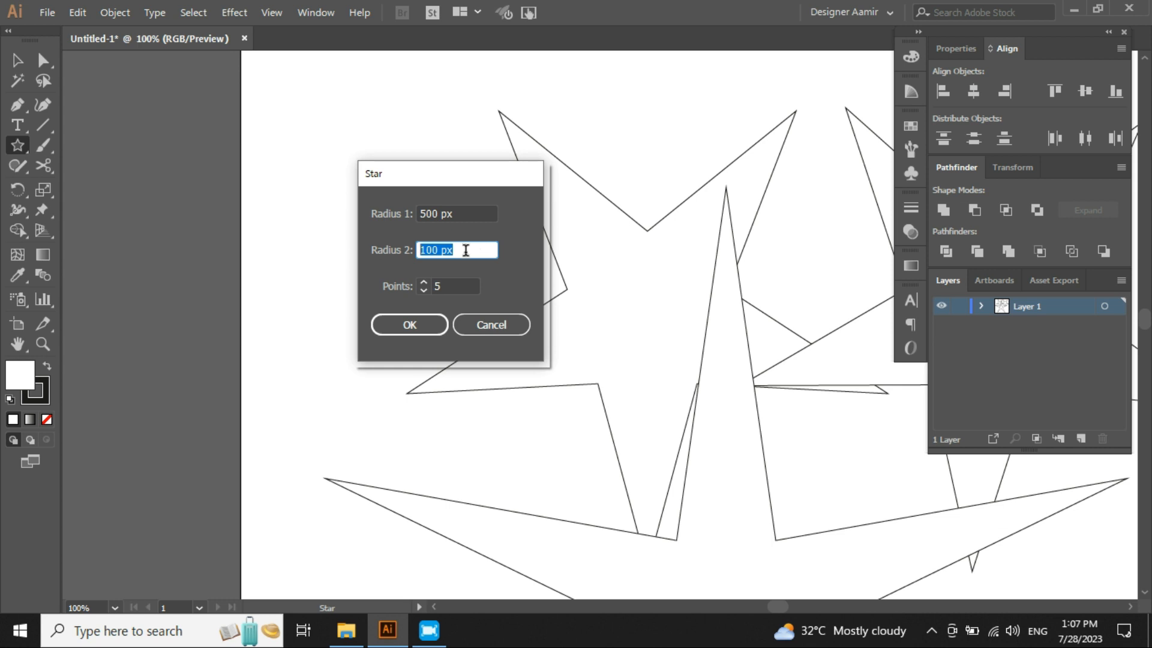
key("BackSpace")
type("3")
left_click(415, 320)
- Move the newest star to the left so it overlaps the artboard's left edge
key("ctrl+minus")
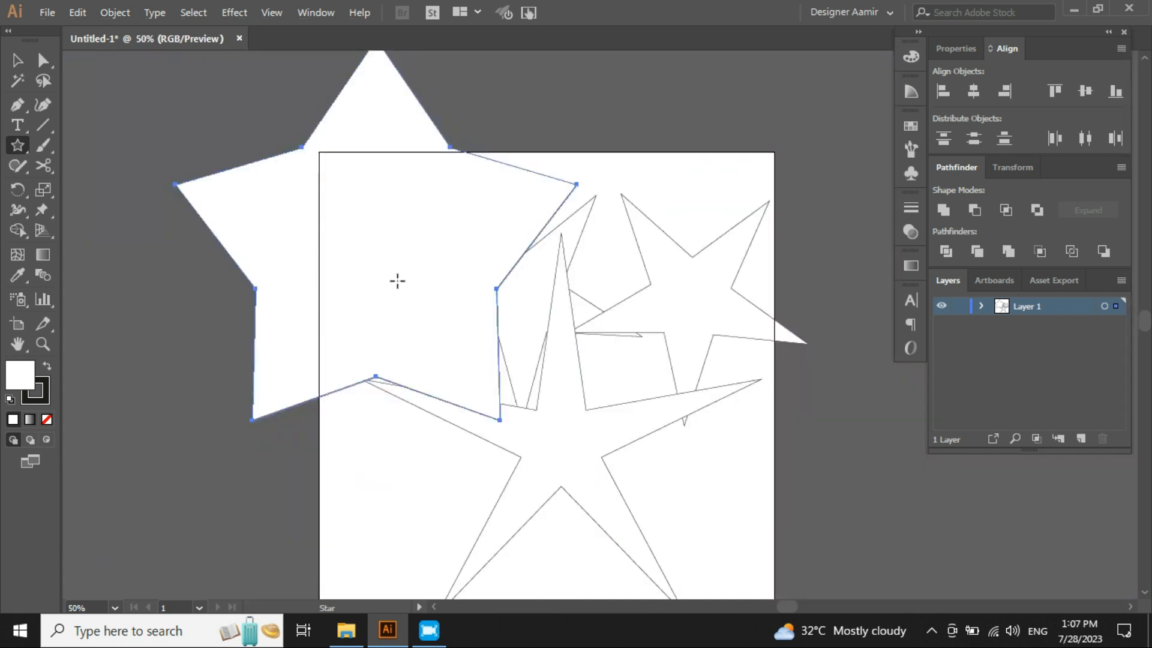
key("v")
left_click_drag(390, 251, 447, 304)
scroll(446, 289, "up", 1)
left_click_drag(444, 264, 340, 299)
left_click(759, 324)
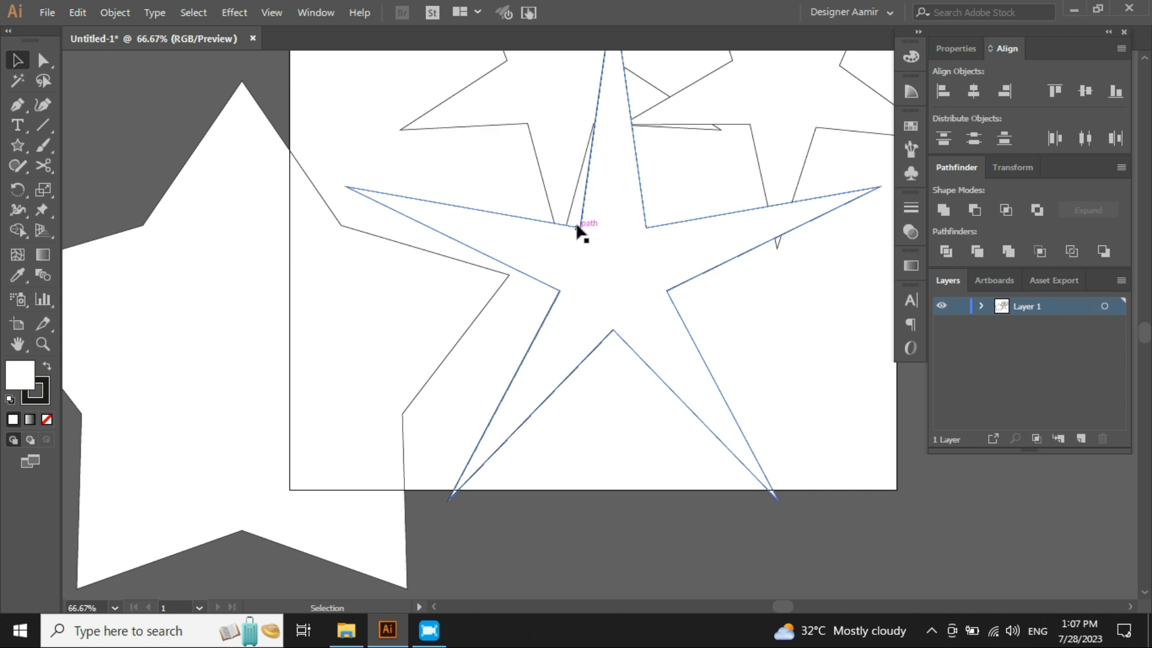
scroll(610, 304, "up", 3)
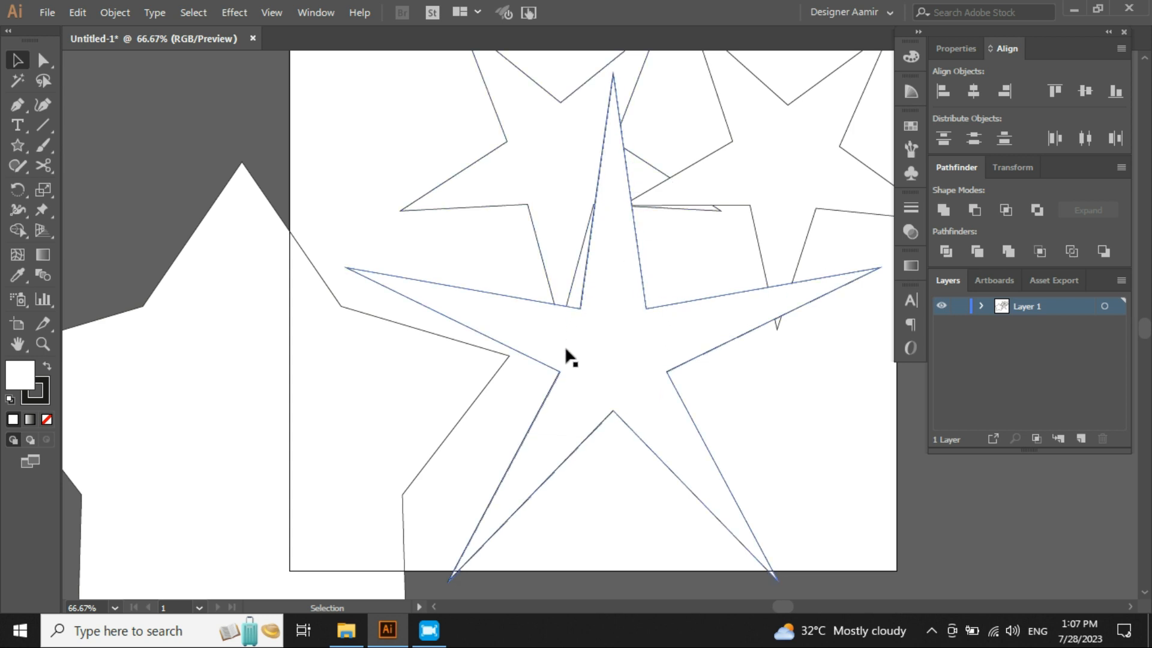
key("space")
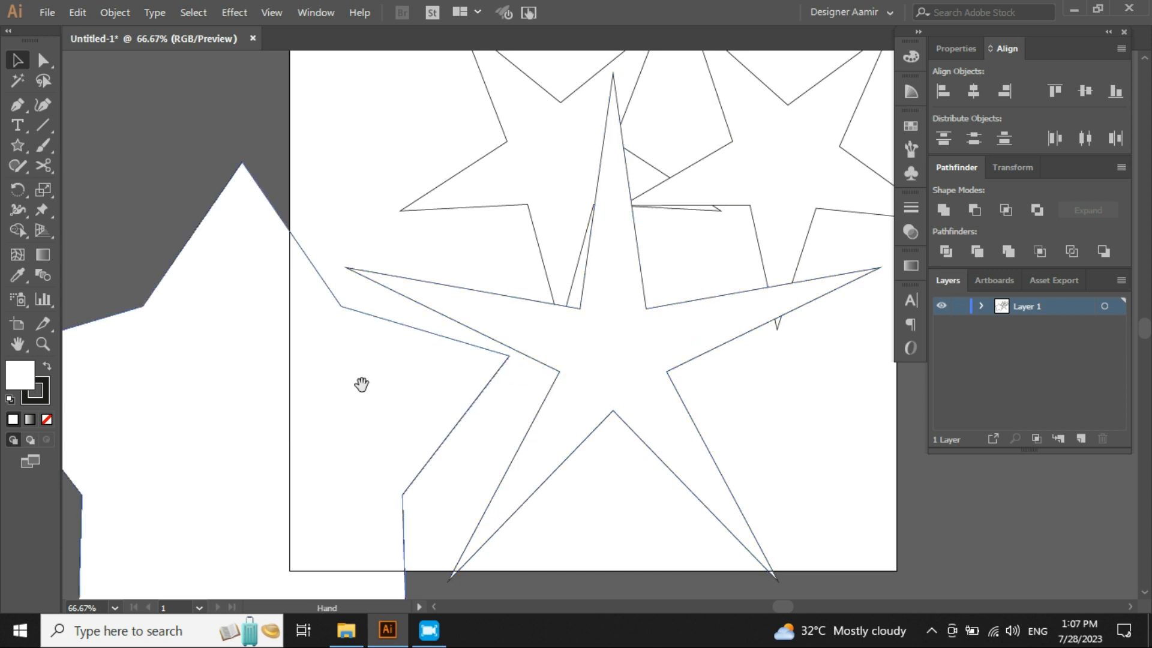
- Pan around and inspect the overlapping stars near the artboard's left edge
left_click_drag(362, 385, 465, 322)
left_click_drag(417, 359, 351, 345)
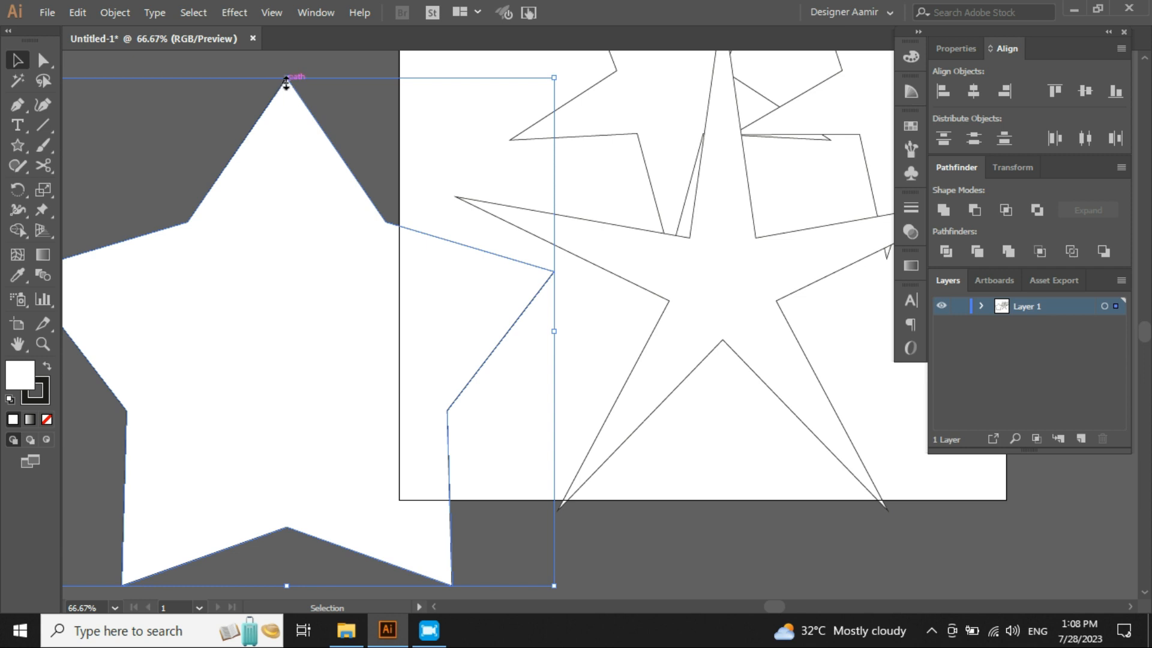
scroll(380, 247, "up", 1)
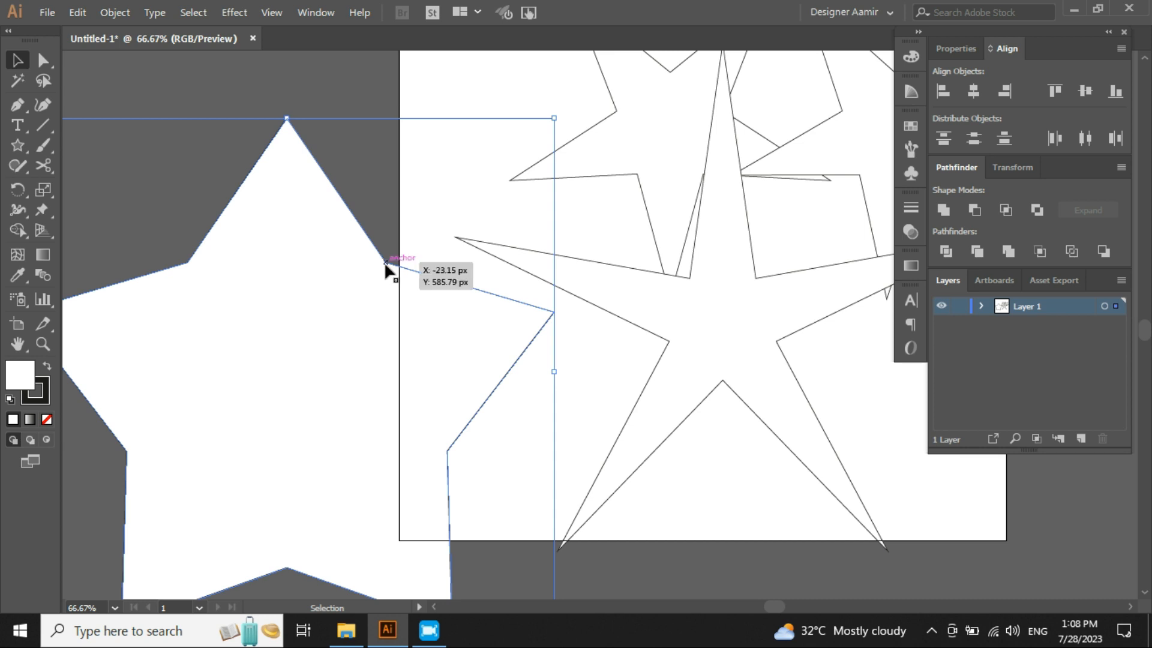
left_click(679, 348)
left_click(472, 462)
left_click_drag(461, 475, 435, 450)
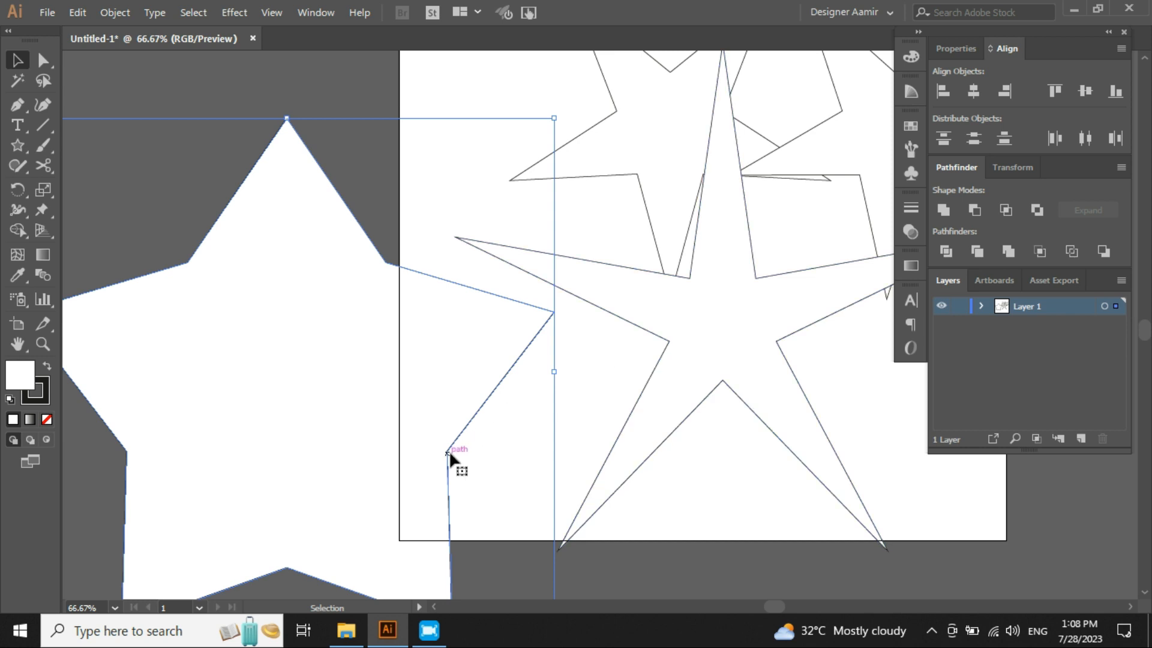
left_click(536, 447)
scroll(534, 447, "down", 1)
scroll(533, 447, "right", 1)
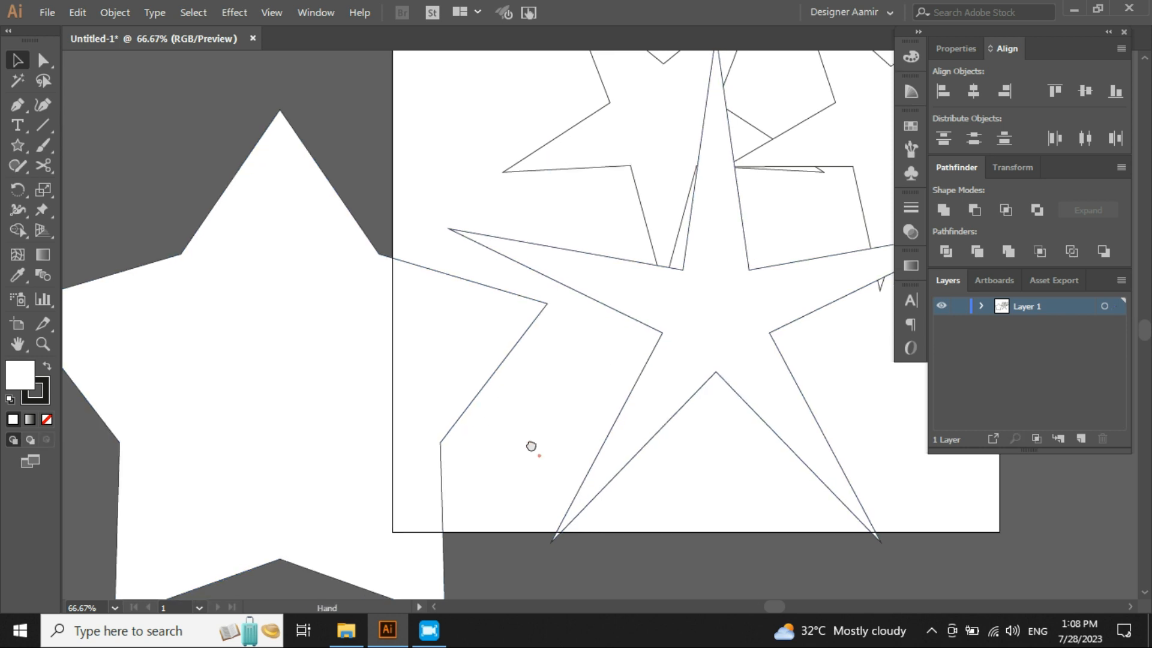
- Create another five-point star from the Star dialog with Radius 1 of 500 px and Radius 2 of 200 px
left_click(17, 145)
left_click(530, 417)
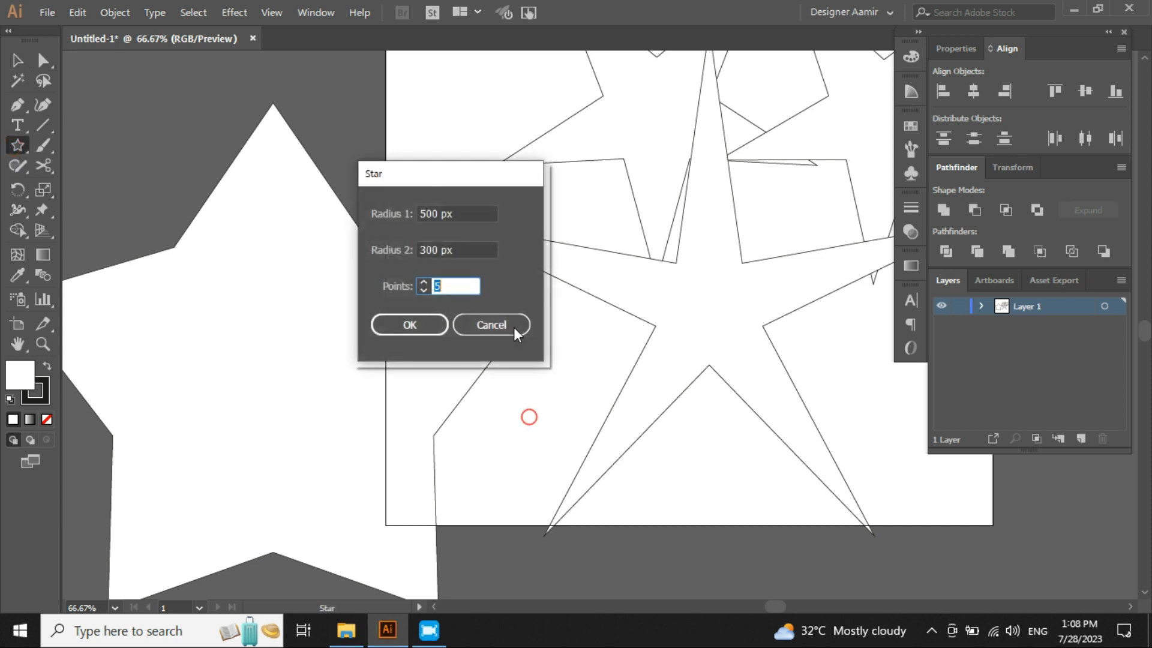
left_click_drag(458, 249, 408, 247)
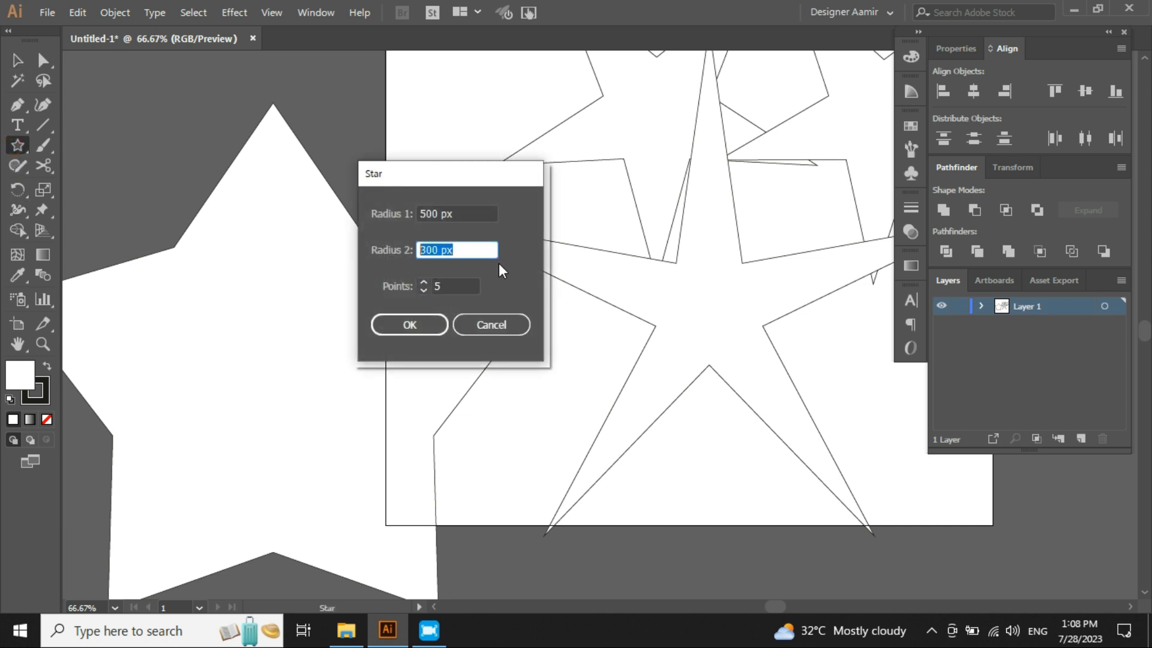
key("Left")
key("Right")
key("BackSpace")
type("2")
left_click(408, 326)
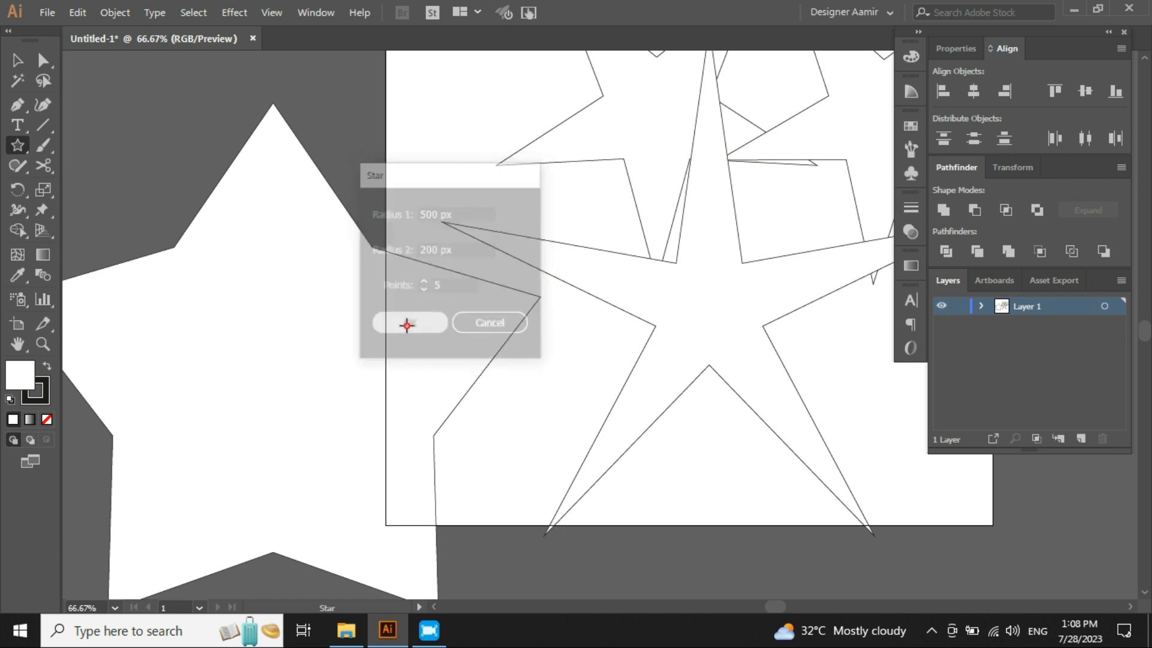
- Reposition the newest stars around the artboard
key("v")
left_click_drag(526, 385, 552, 521)
scroll(524, 311, "down", 3)
left_click_drag(526, 313, 495, 368)
left_click(635, 253)
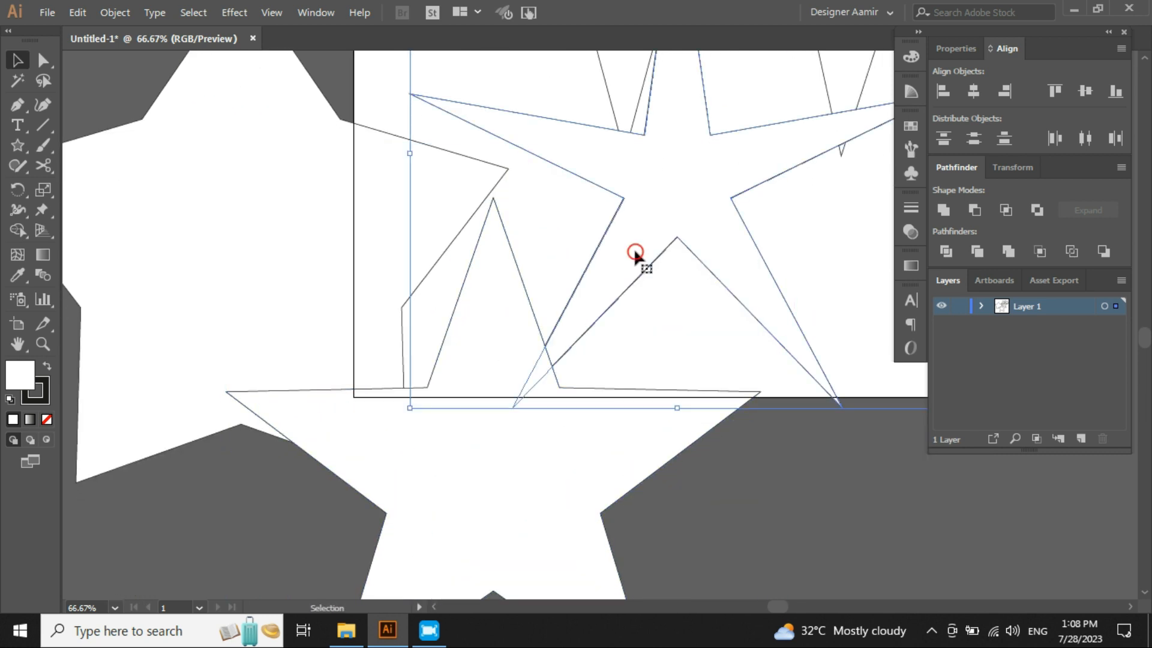
left_click(272, 236)
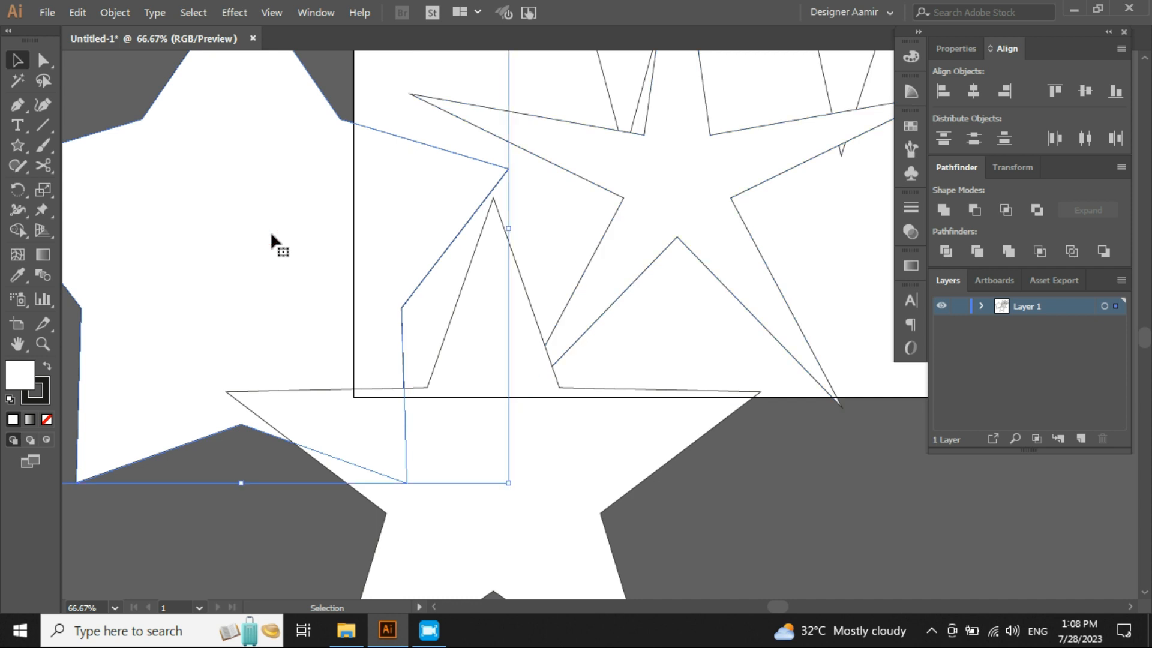
left_click(570, 464)
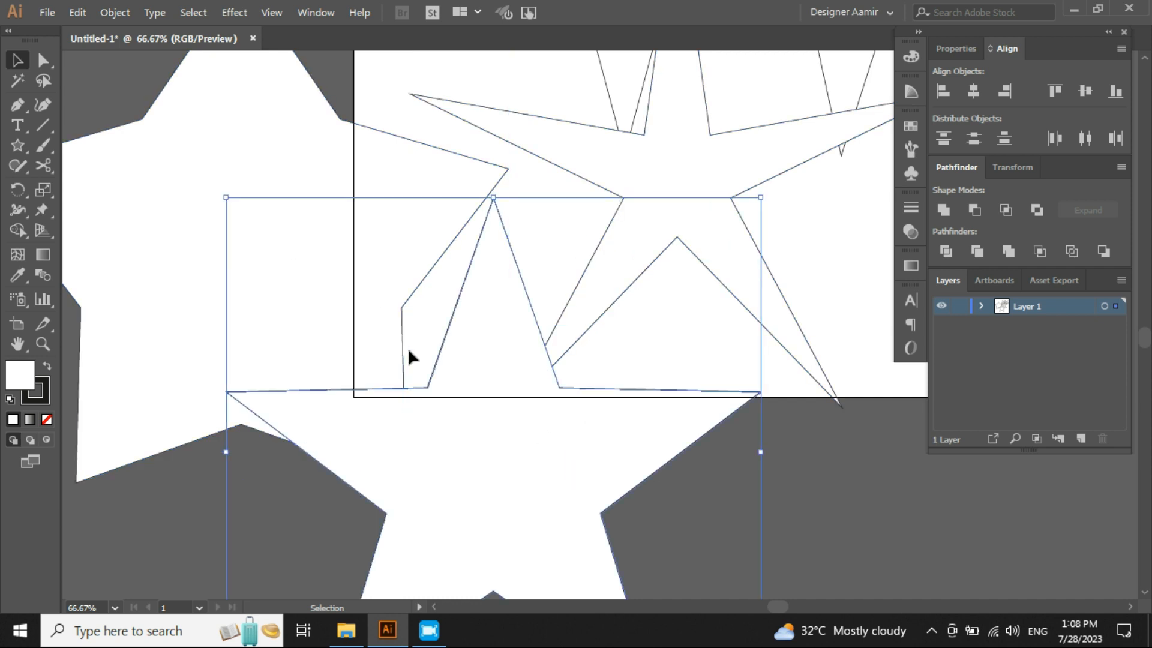
scroll(408, 347, "down", 2)
left_click_drag(474, 325, 450, 384)
- Select all the artwork and delete it
key("ctrl+a")
key("v")
key("Delete")
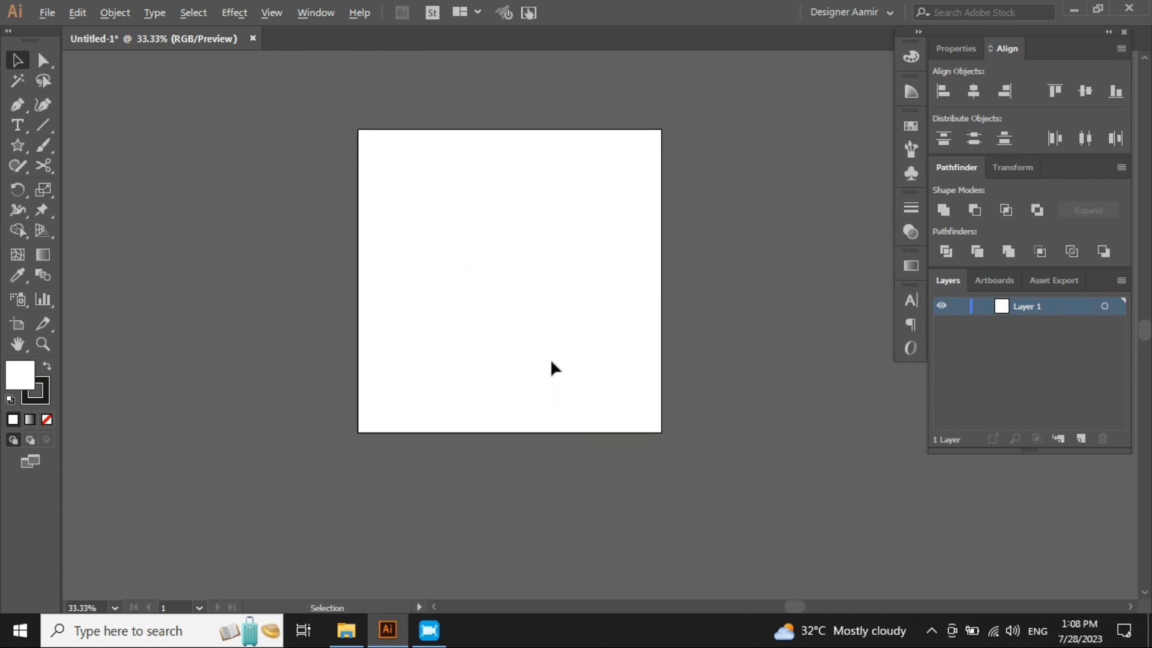
- Draw a five-point star freehand, about 330 px in outer radius, and move it onto the artboard
key("ctrl+plus")
left_click(19, 147)
left_click_drag(411, 177, 494, 285)
key("v")
left_click_drag(437, 223, 585, 306)
scroll(524, 110, "up", 2)
left_click(526, 151)
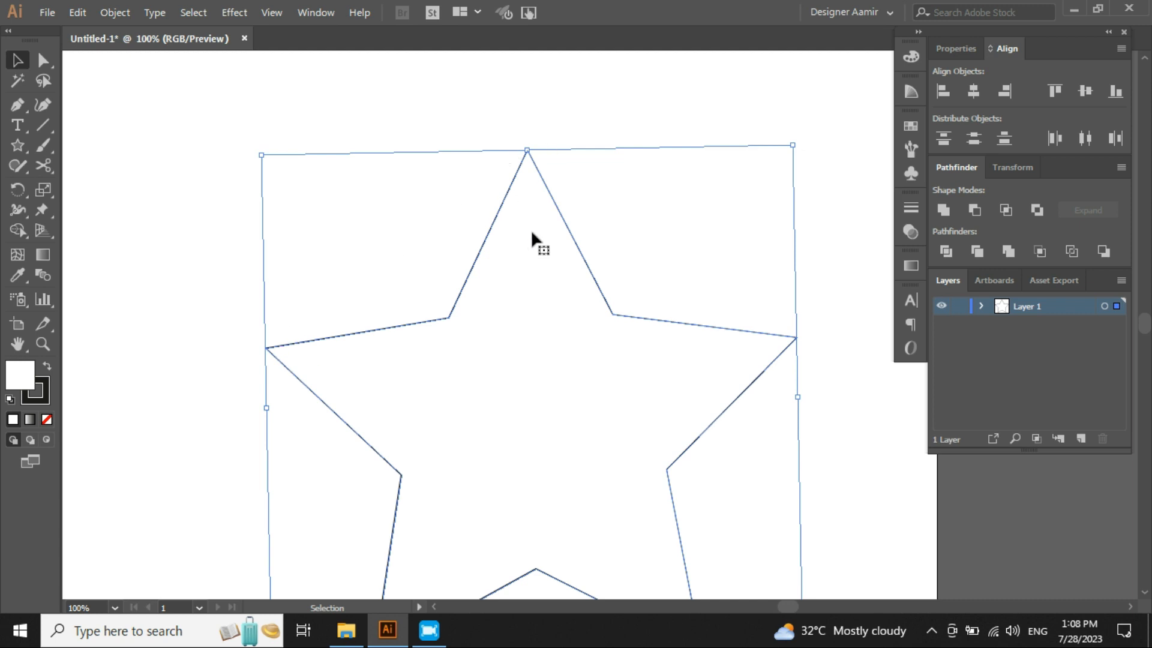
left_click(504, 113)
key("ctrl+a")
left_click(662, 234)
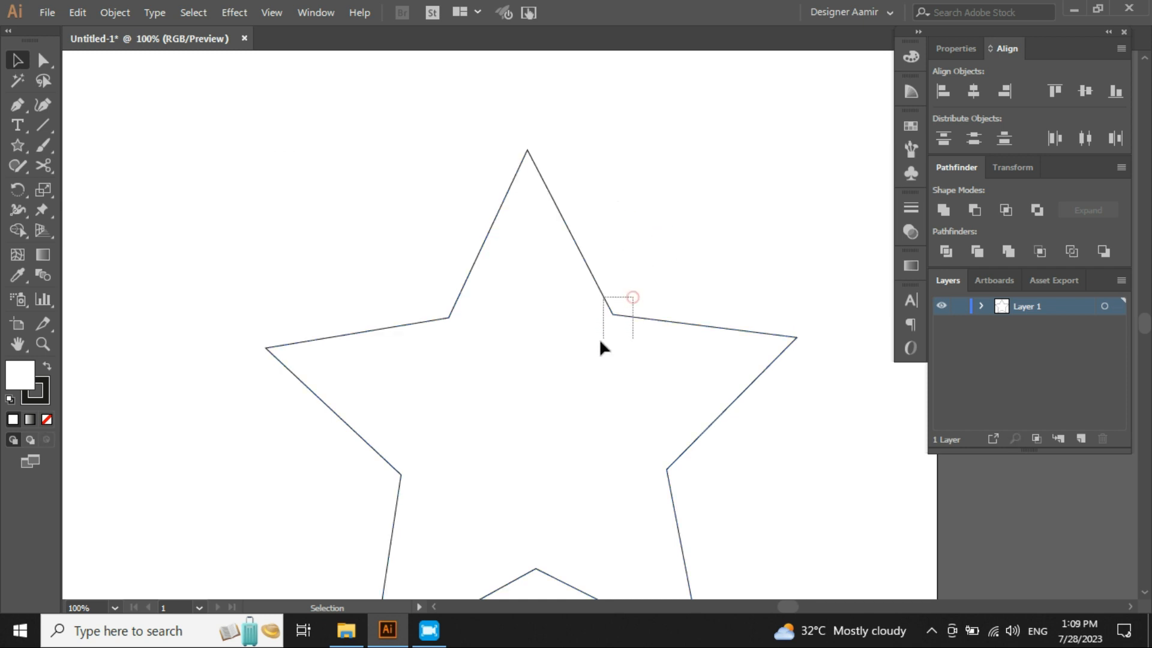
left_click(603, 293)
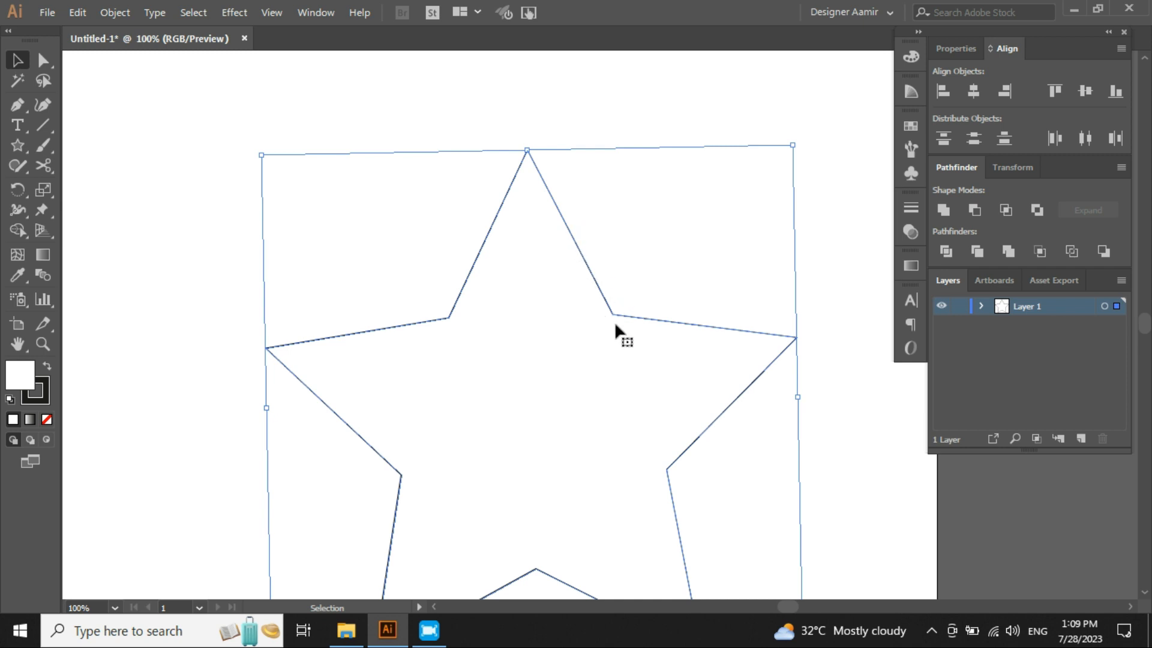
left_click(651, 223)
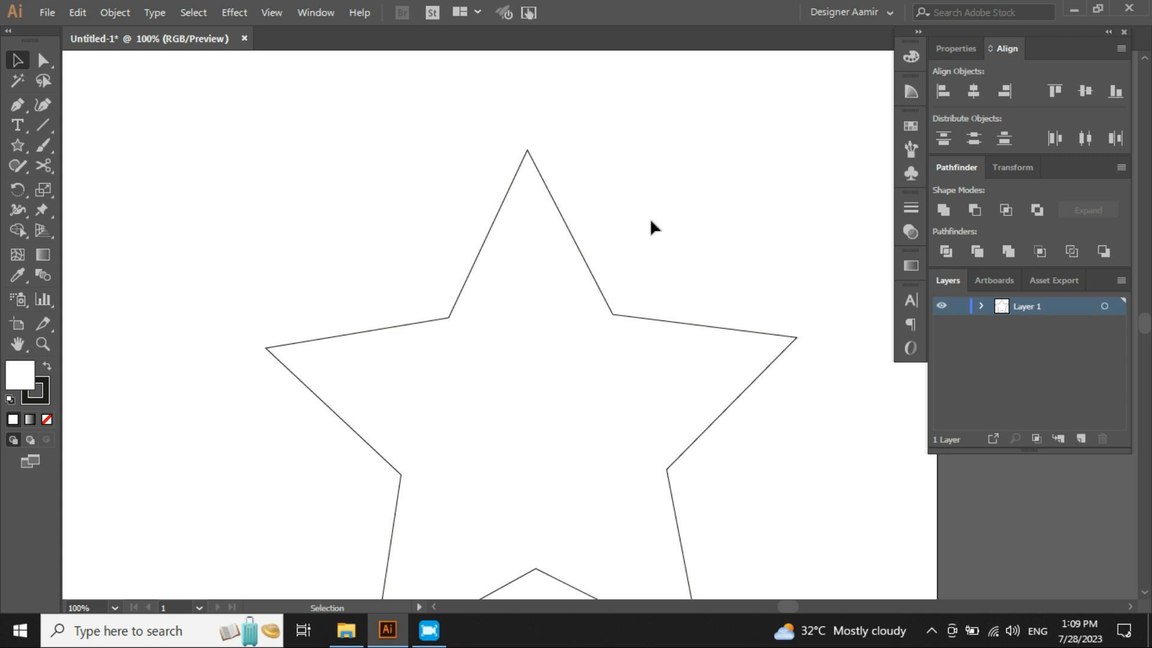
- Create an eight-point star from the Star dialog
scroll(650, 218, "down", 1)
left_click(17, 145)
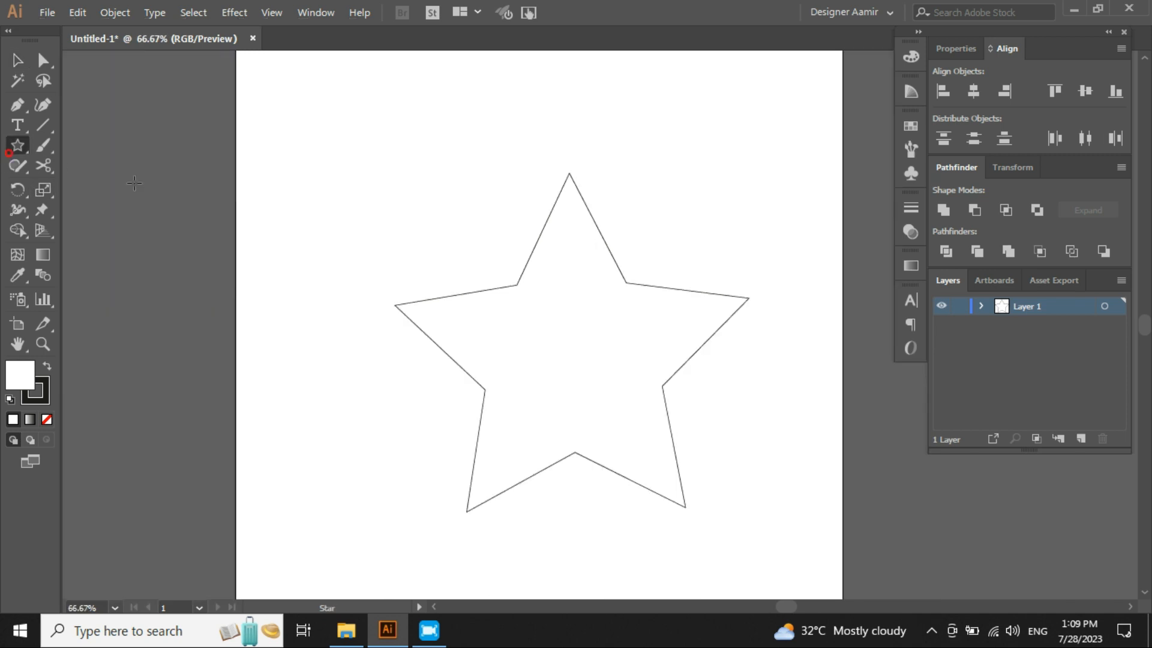
left_click(357, 223)
left_click(451, 289)
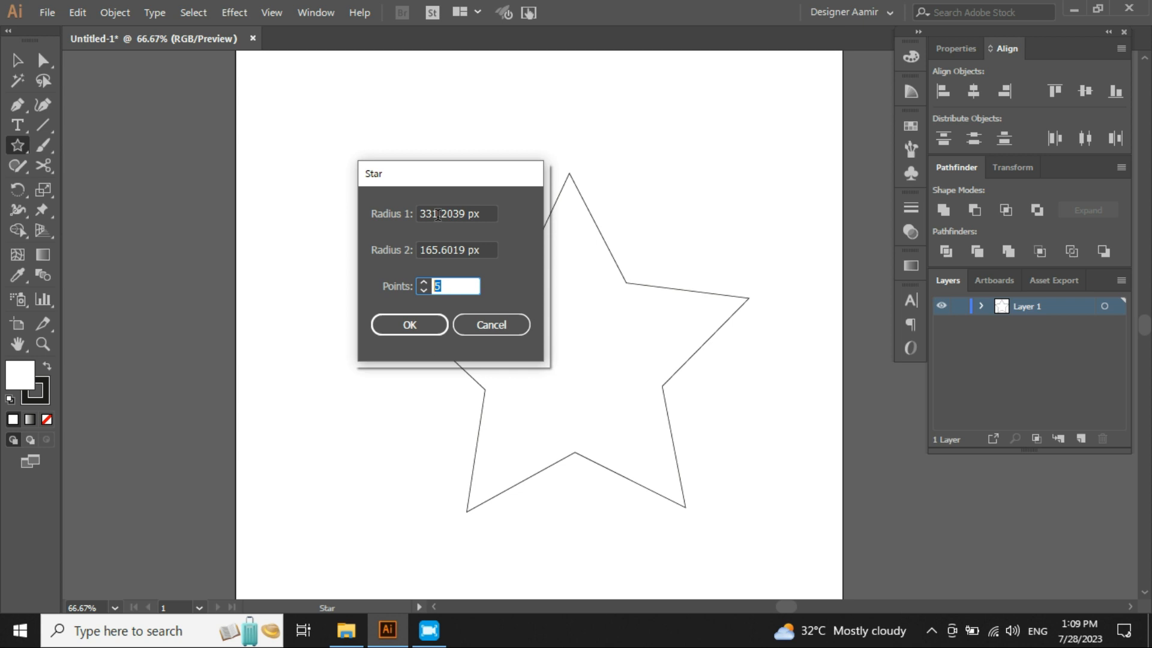
type("8")
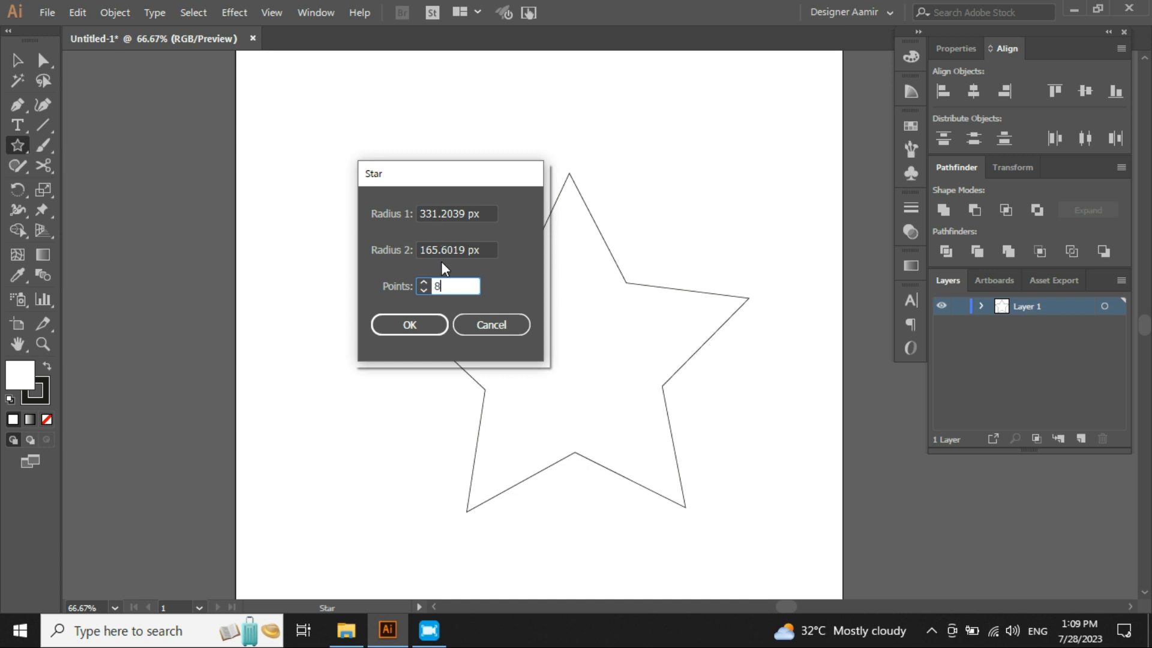
left_click(414, 326)
- Move the eight-point star so it overlaps the artboard's left edge
key("v")
left_click_drag(330, 162, 222, 322)
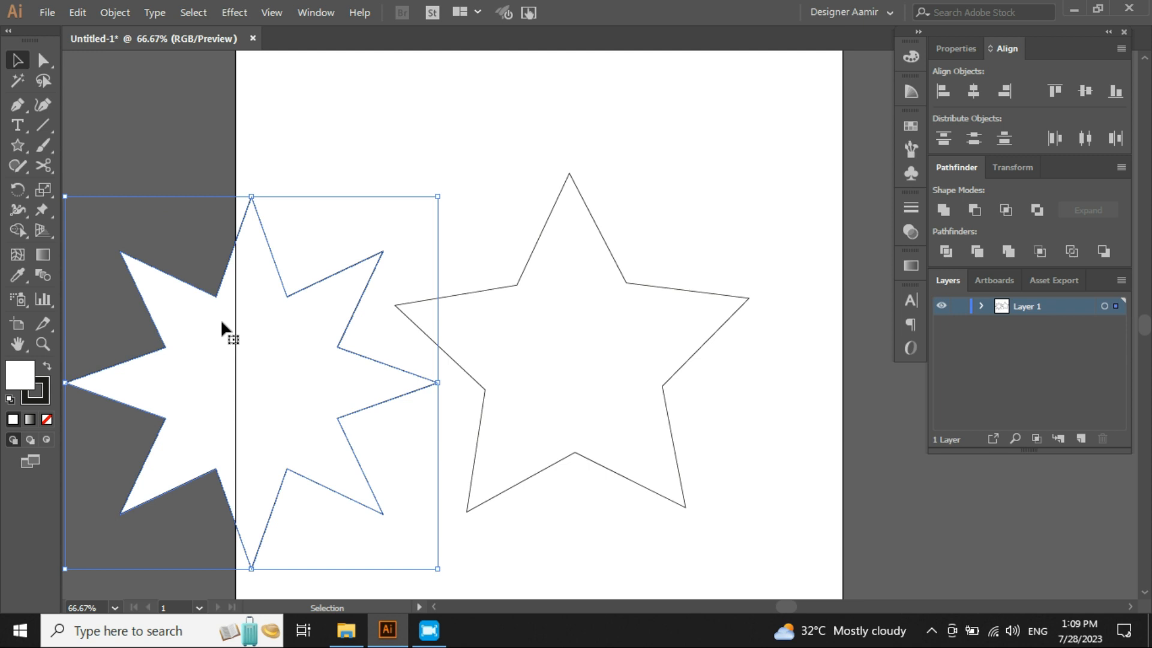
left_click(298, 159)
- Create a sixteen-point star from the Star dialog and move it to the artboard's upper right
left_click(19, 144)
left_click(478, 175)
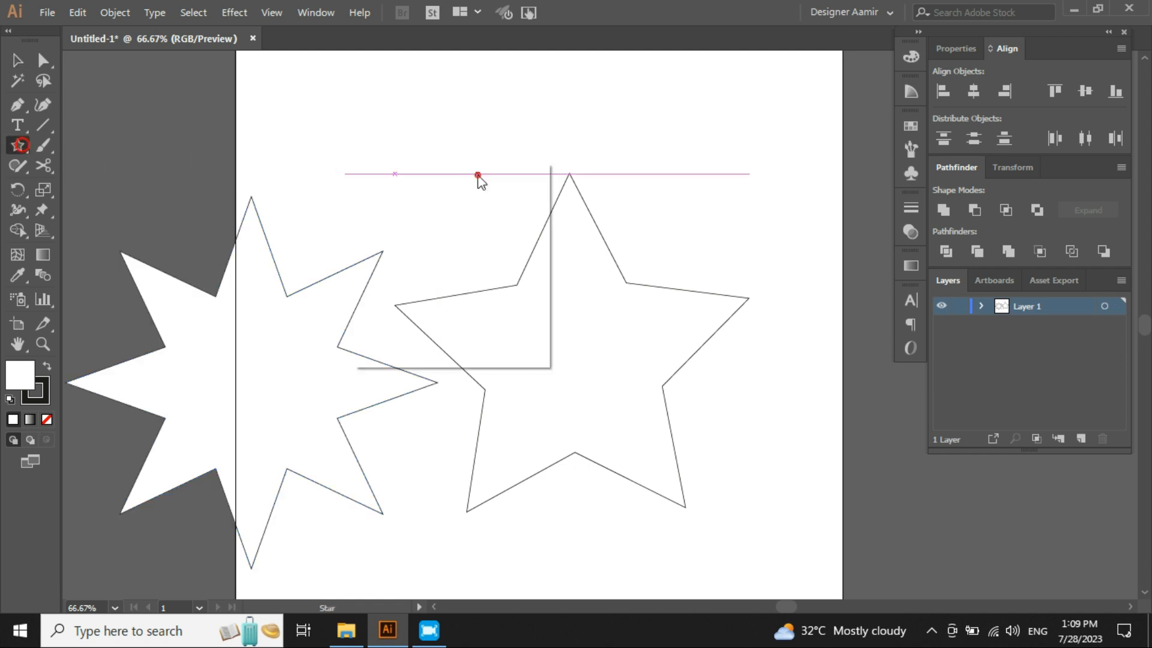
type("16")
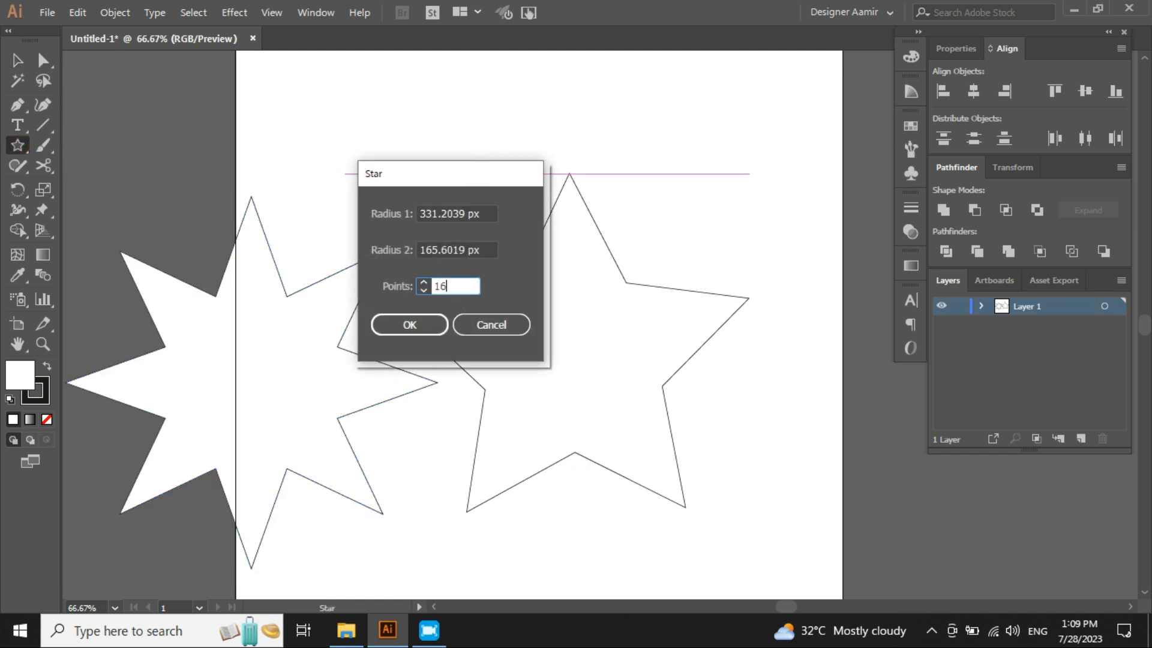
left_click(410, 326)
key("v")
left_click_drag(462, 209, 682, 307)
left_click(727, 545)
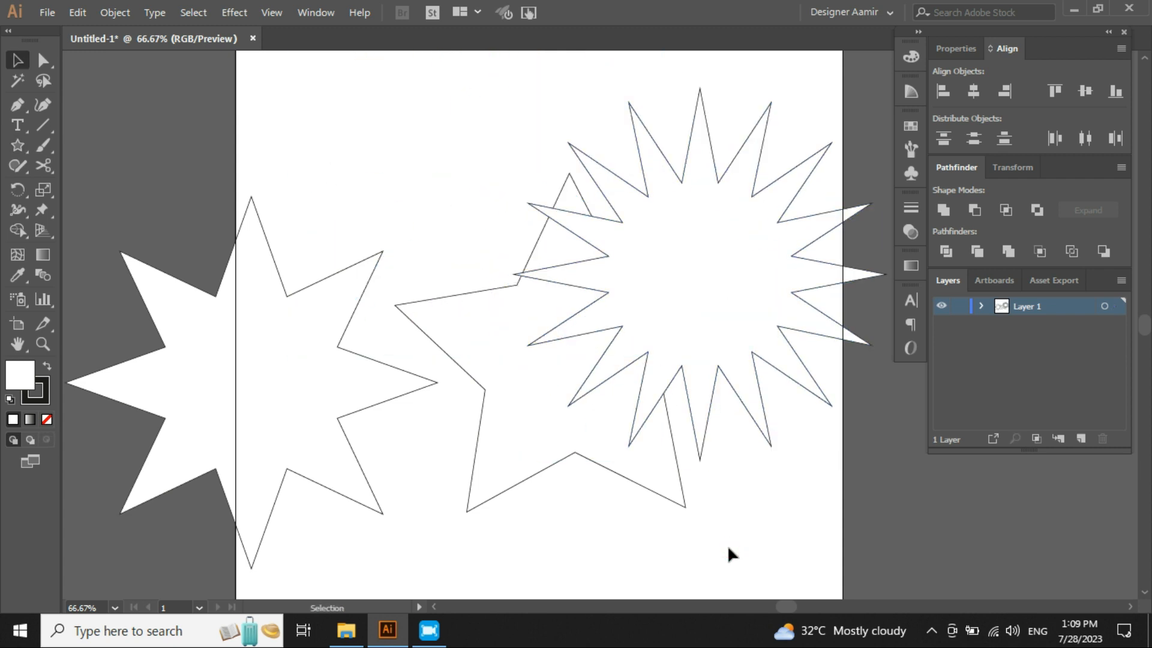
- Reposition the sixteen-point star slightly higher near the artboard's top-right corner
left_click_drag(716, 259, 429, 213)
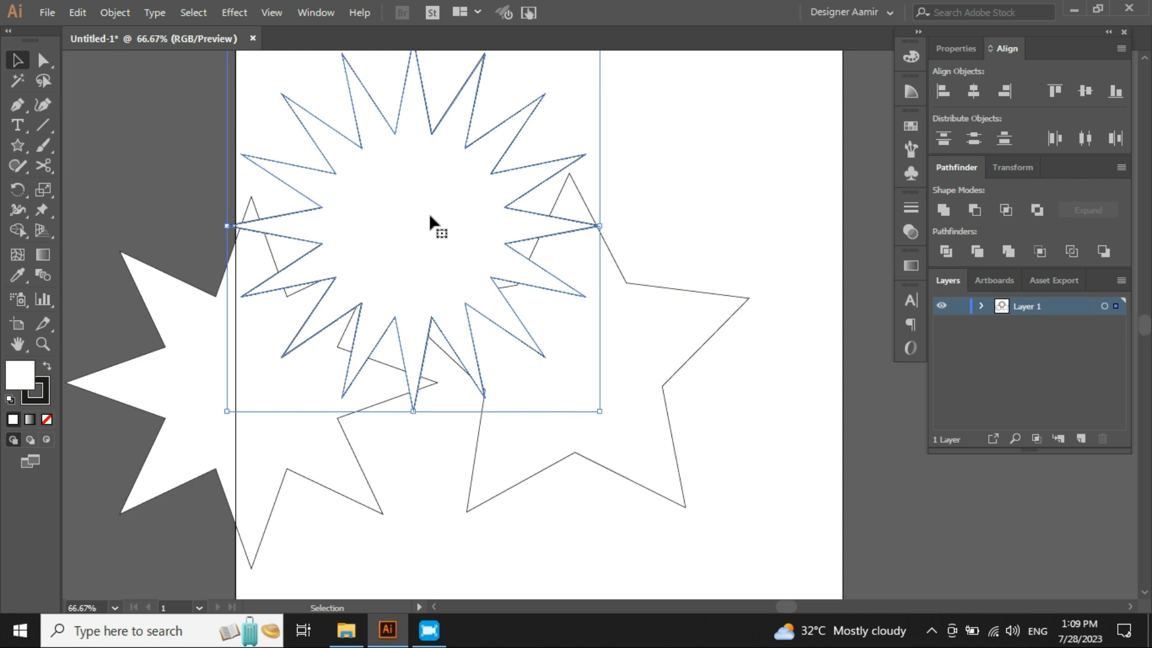
left_click_drag(422, 214, 700, 201)
left_click(319, 112)
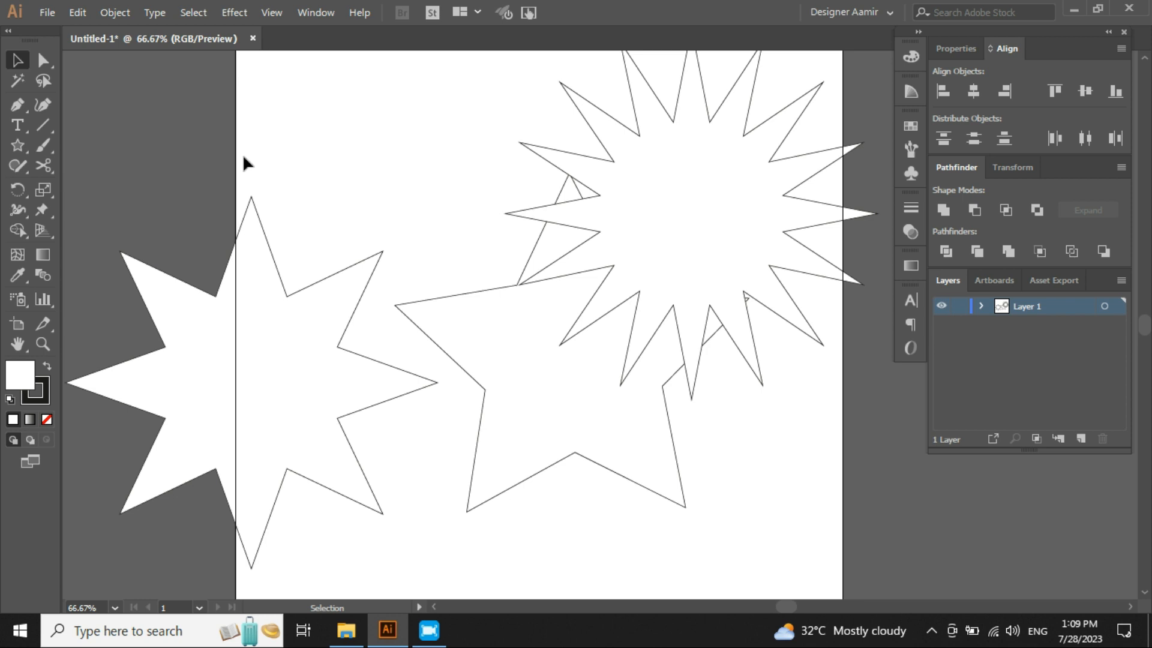
- Select all the stars, delete them, and fit the artboard in the window
mouse_move(145, 123)
left_mouse_down()
mouse_move(413, 276)
mouse_move(677, 470)
left_mouse_up()
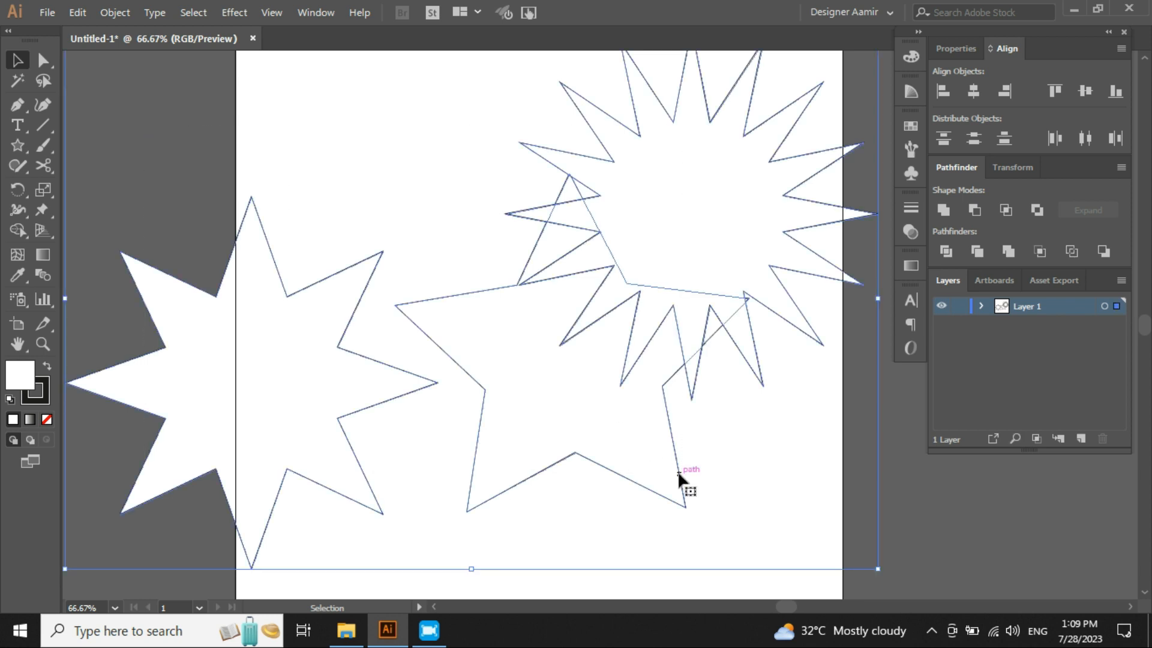
key("Delete")
key("ctrl+0")
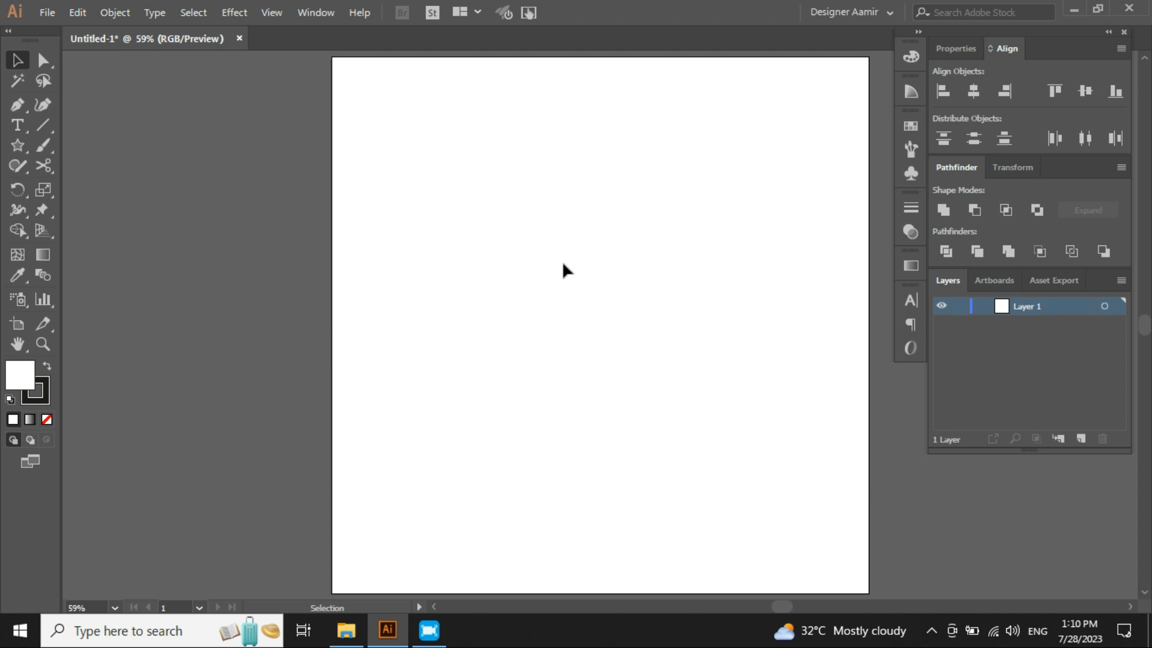
- Draw a flare with the Flare Tool in the upper middle of the artboard
left_click(26, 149)
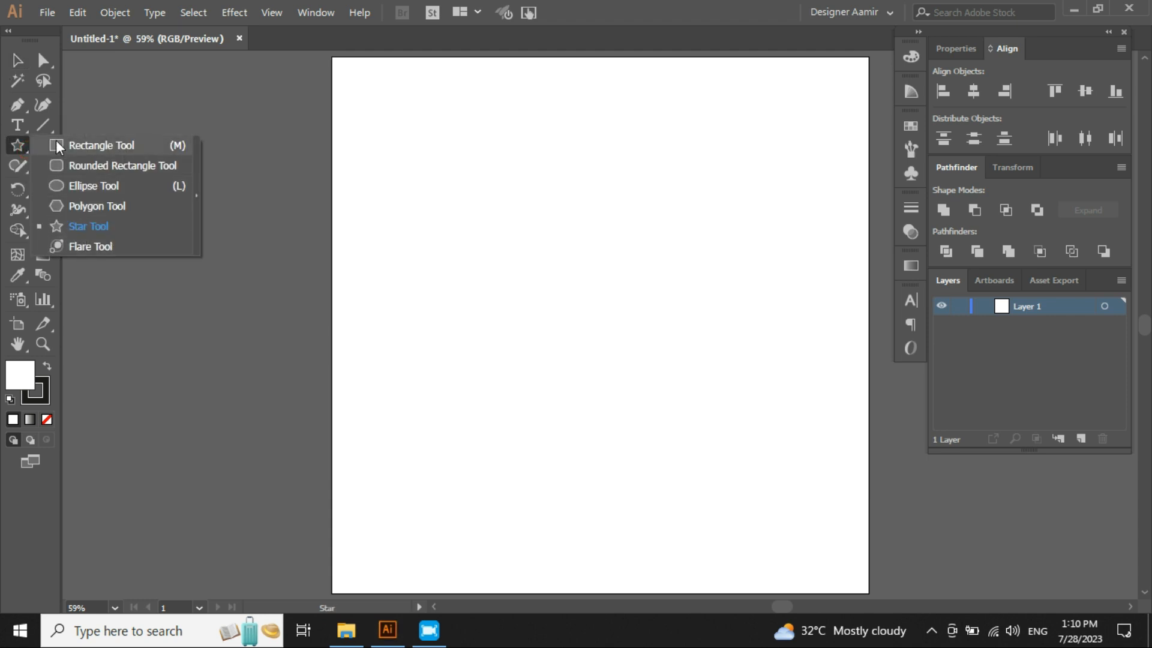
left_click(74, 246)
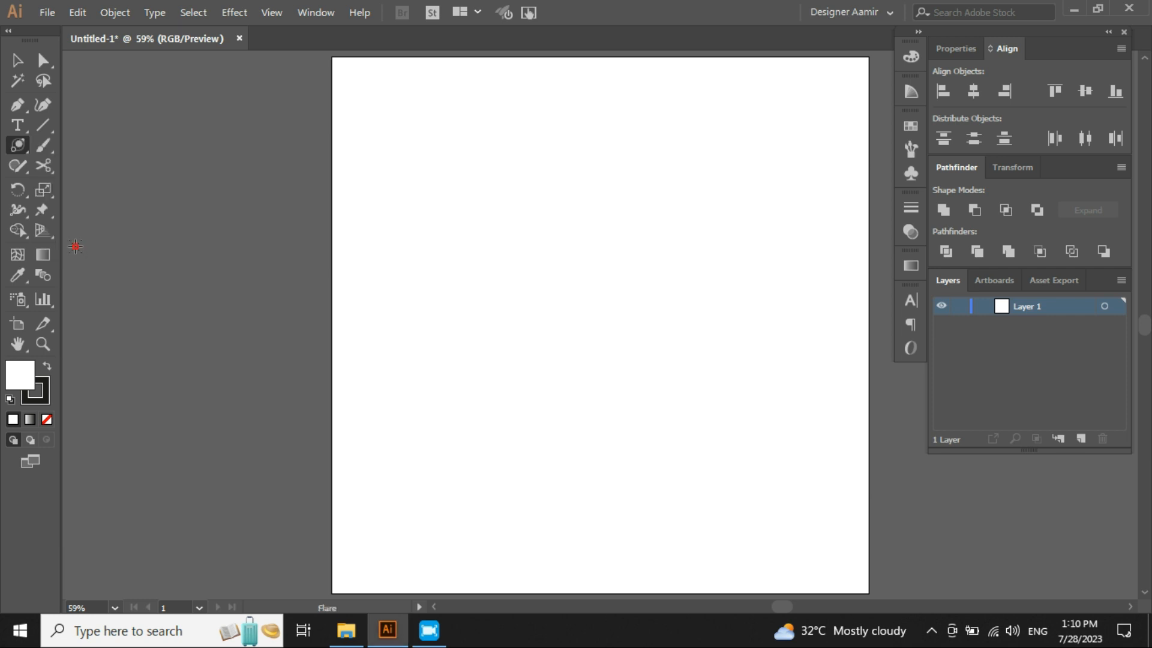
left_click_drag(532, 247, 490, 321)
key("v")
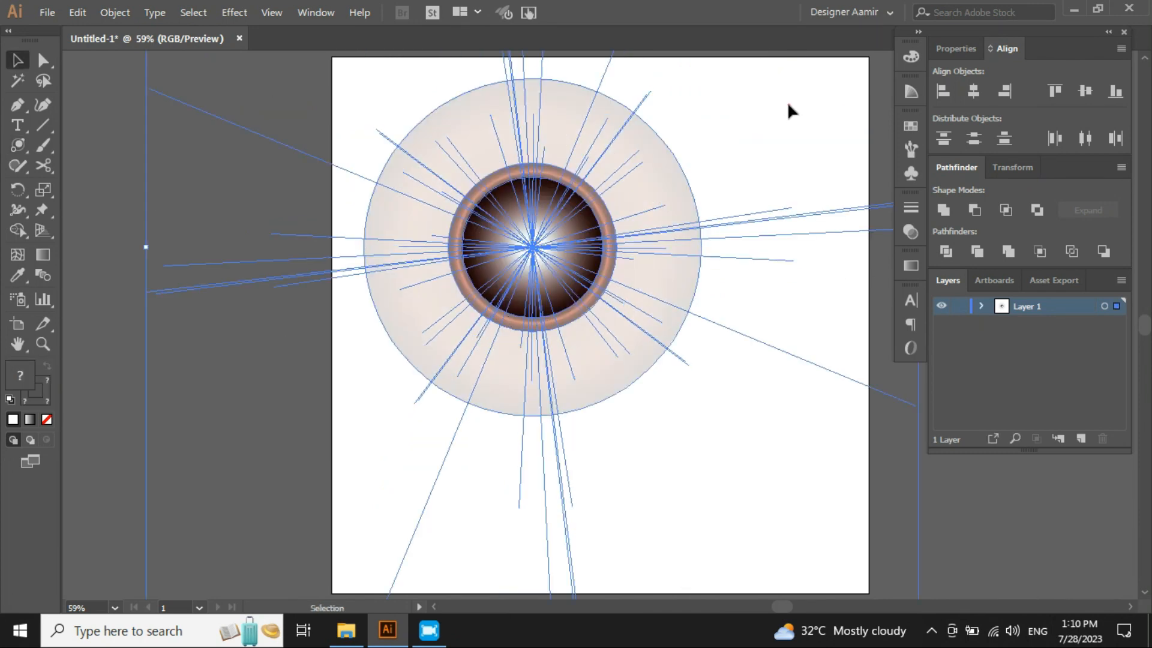
- Deselect the flare to view it without its selection lines
left_click(788, 105)
key("space")
left_click_drag(723, 170, 620, 338)
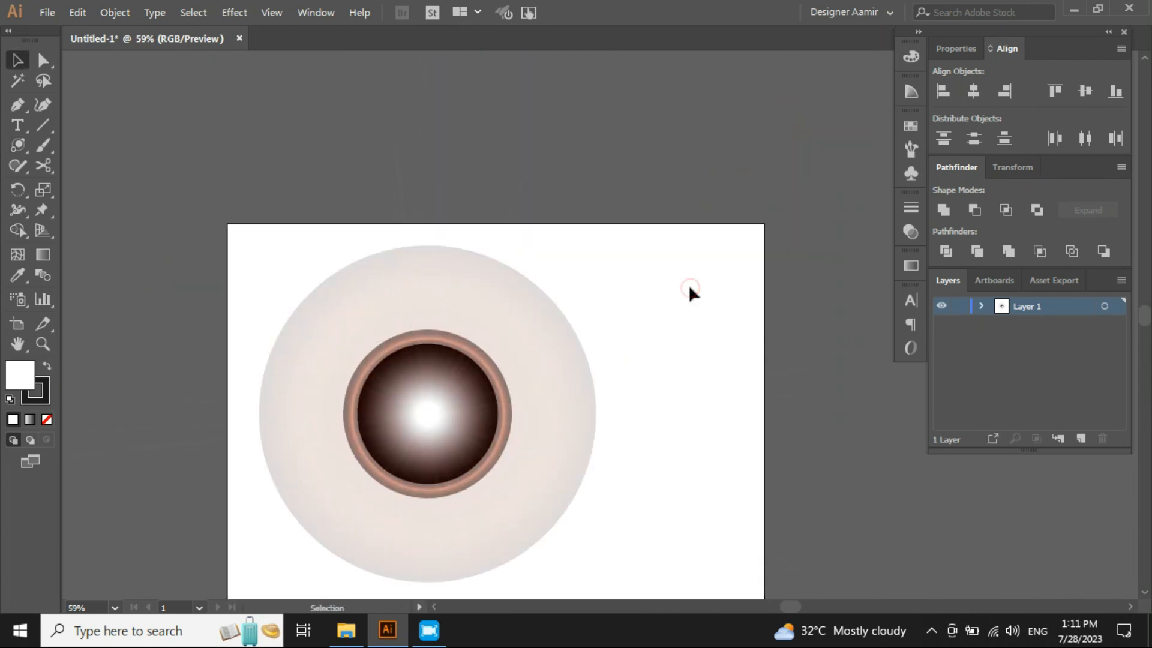
scroll(689, 290, "down", 2)
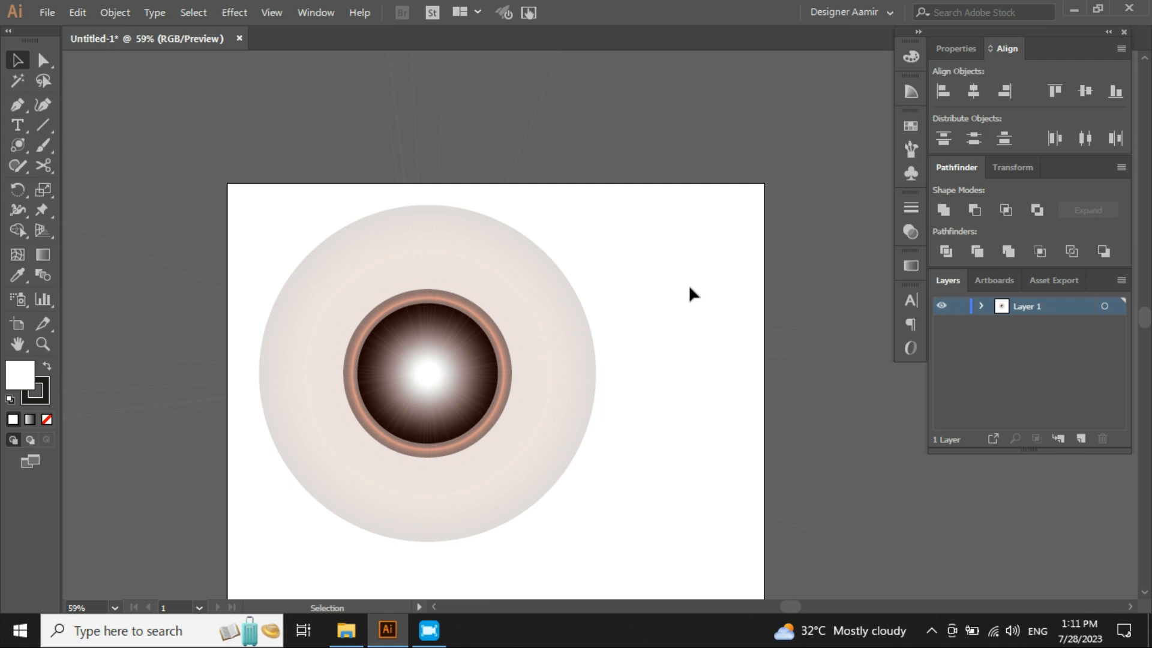
key("ctrl+z")
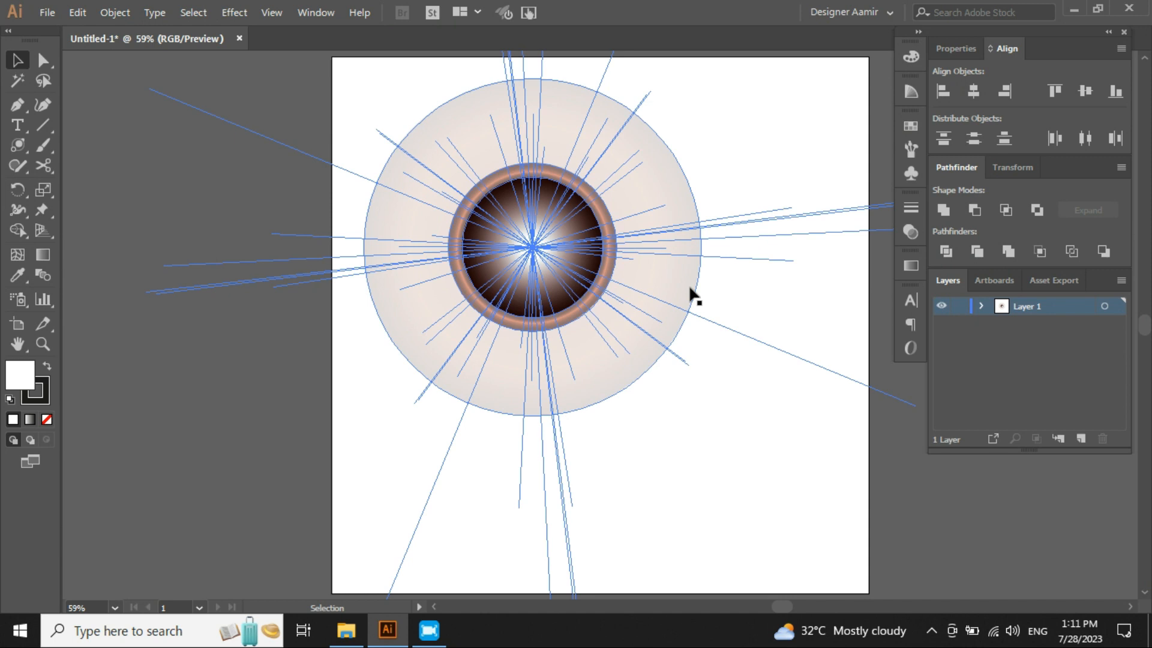
left_click(745, 472)
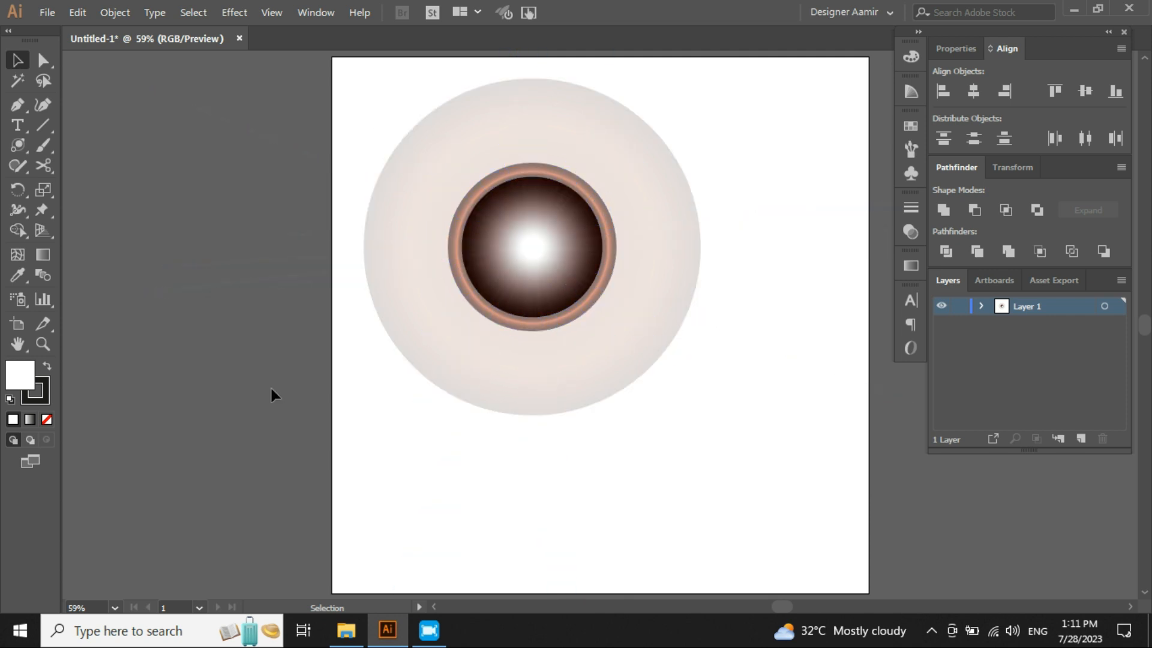
- Draw a second flare with the Flare Tool near the artboard's left edge
left_click_drag(19, 150, 100, 243)
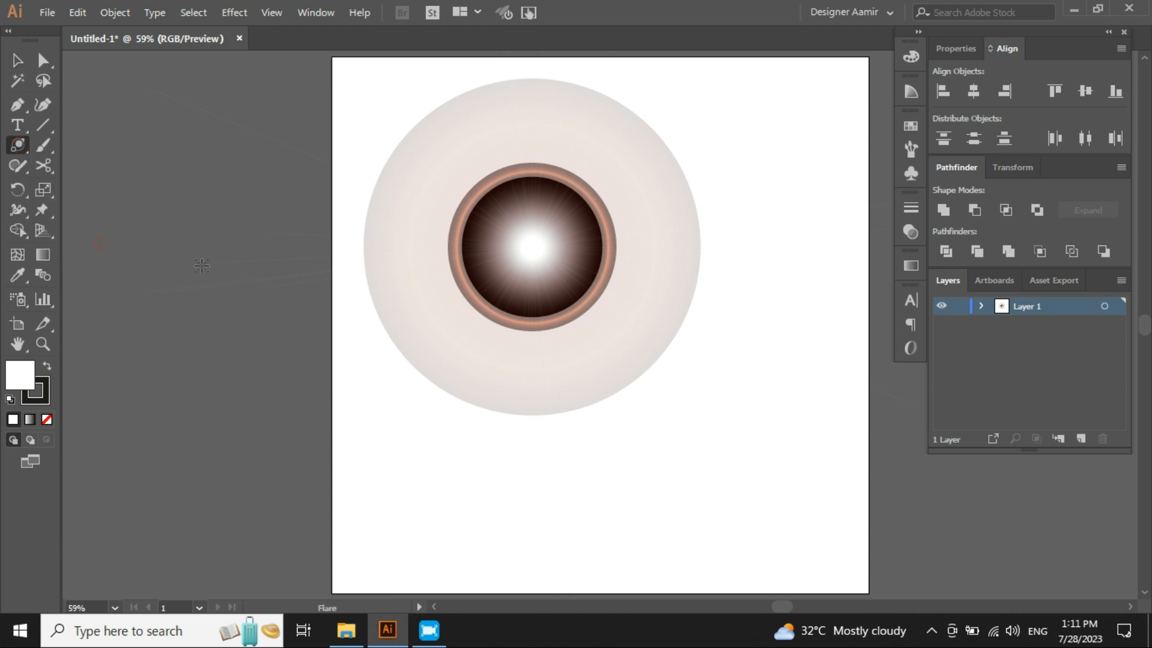
left_click_drag(242, 351, 309, 213)
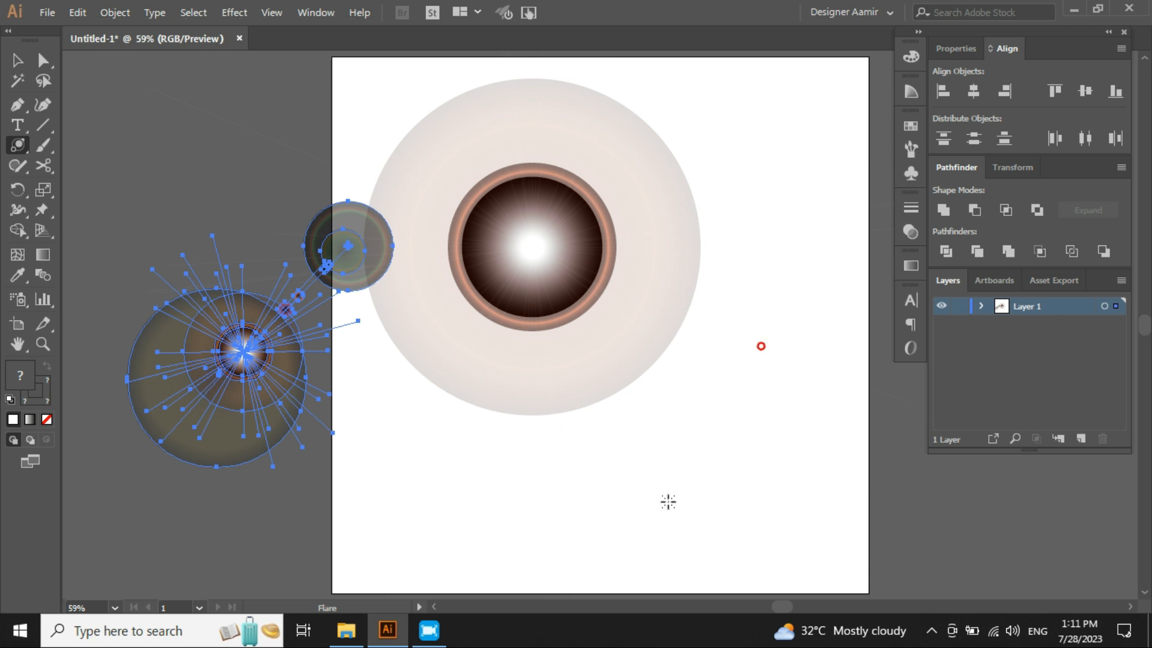
- Draw another flare near the artboard's lower right edge with the Flare Tool
left_click_drag(629, 543, 701, 438)
left_click_drag(799, 93, 761, 258)
left_click_drag(767, 201, 642, 391)
key("ctrl+z")
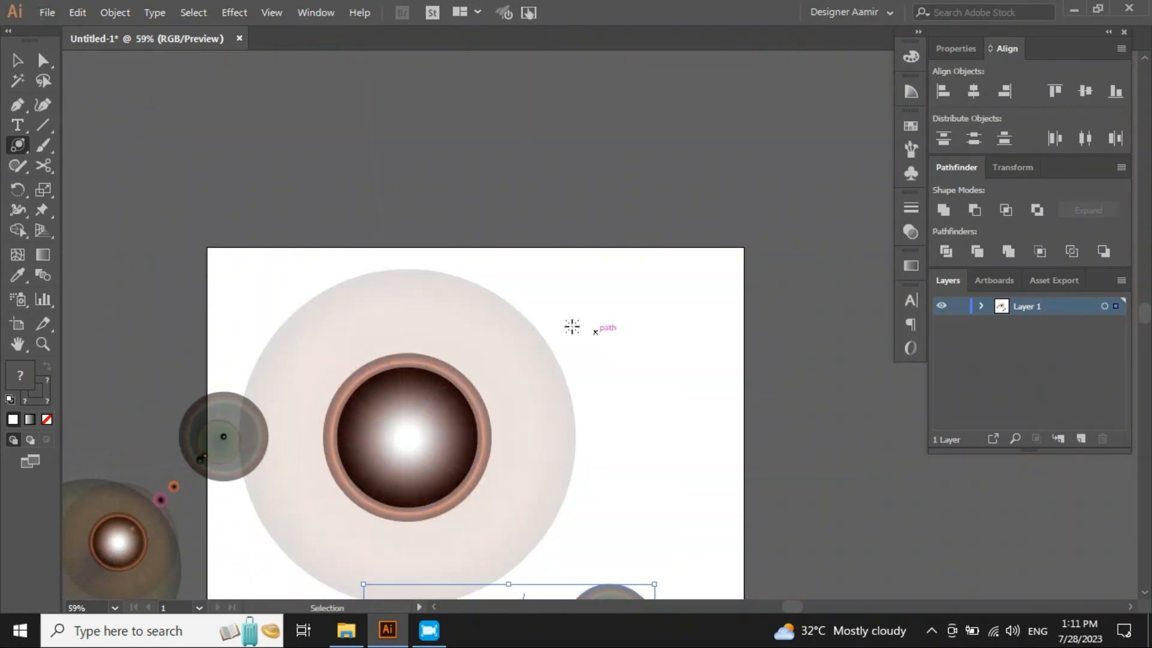
- Place a flare above the artboard through the Flare Tool Options dialog with its default 100 pt settings
scroll(504, 283, "down", 1)
left_click(578, 156)
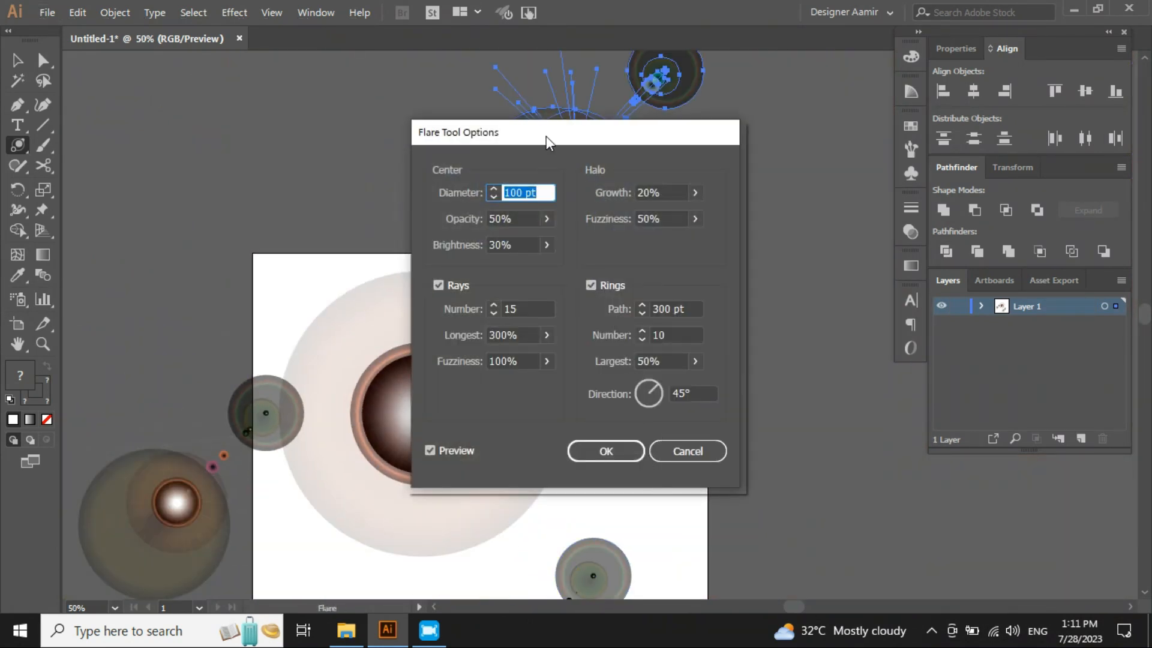
left_click(695, 457)
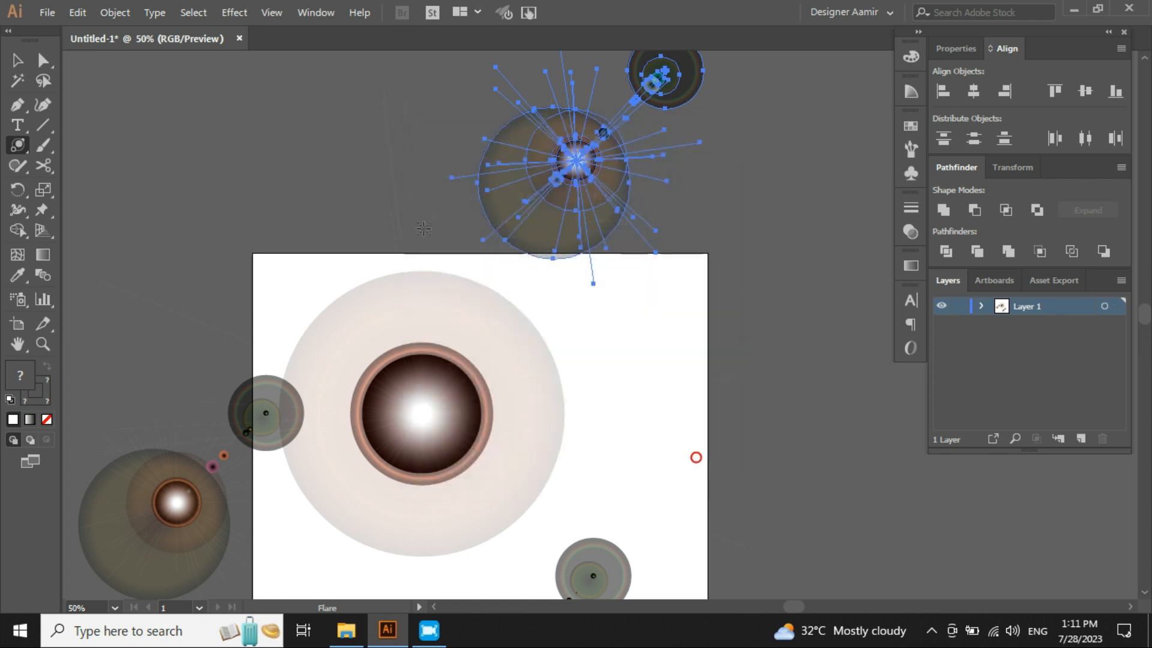
- Draw a large flare above the artboard with its rings trailing toward the upper left
left_click_drag(545, 136, 252, 182)
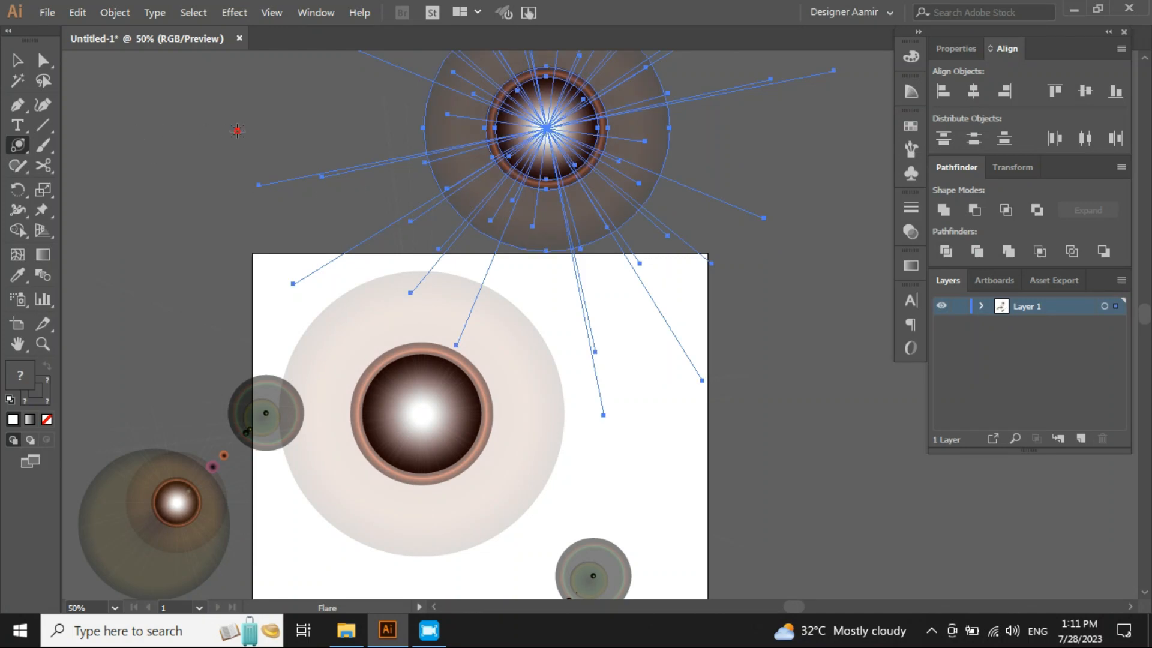
left_click(237, 131)
key("v")
left_click_drag(260, 122, 228, 290)
scroll(345, 235, "down", 2)
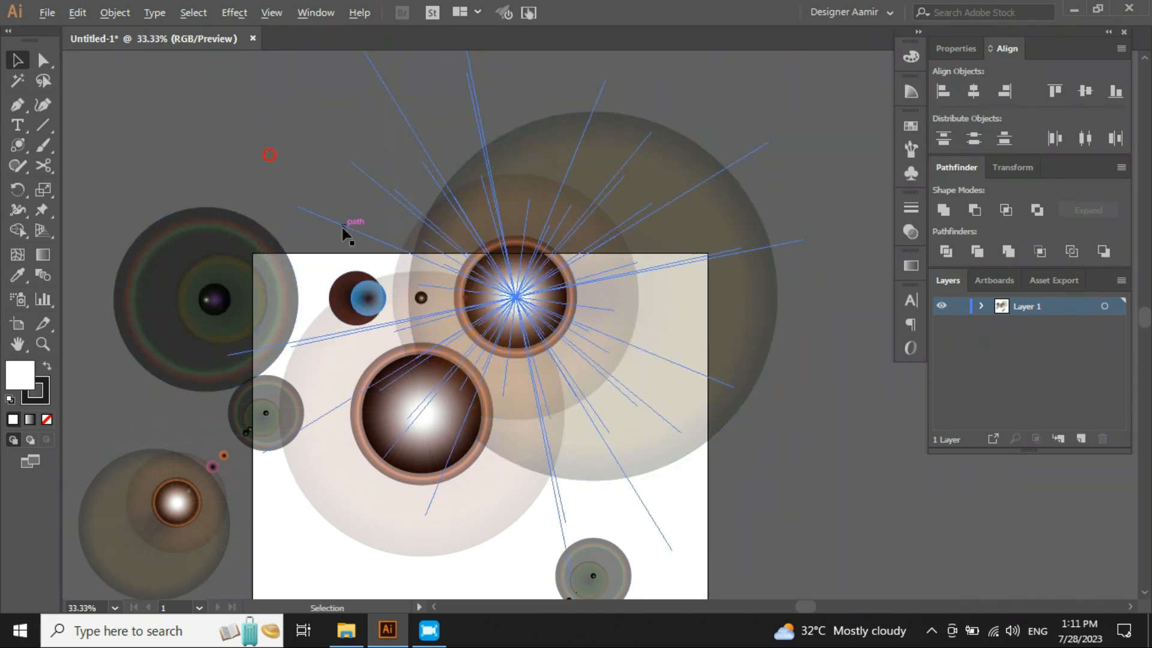
- Reposition the large flare over the artboard with the Selection Tool, undoing the stray moves
left_click_drag(517, 298, 645, 157)
left_click(665, 261)
left_click(553, 118)
left_click_drag(553, 118, 518, 246)
key("ctrl+z")
left_click(686, 293)
left_click(576, 181)
left_click(168, 355)
left_click(393, 318)
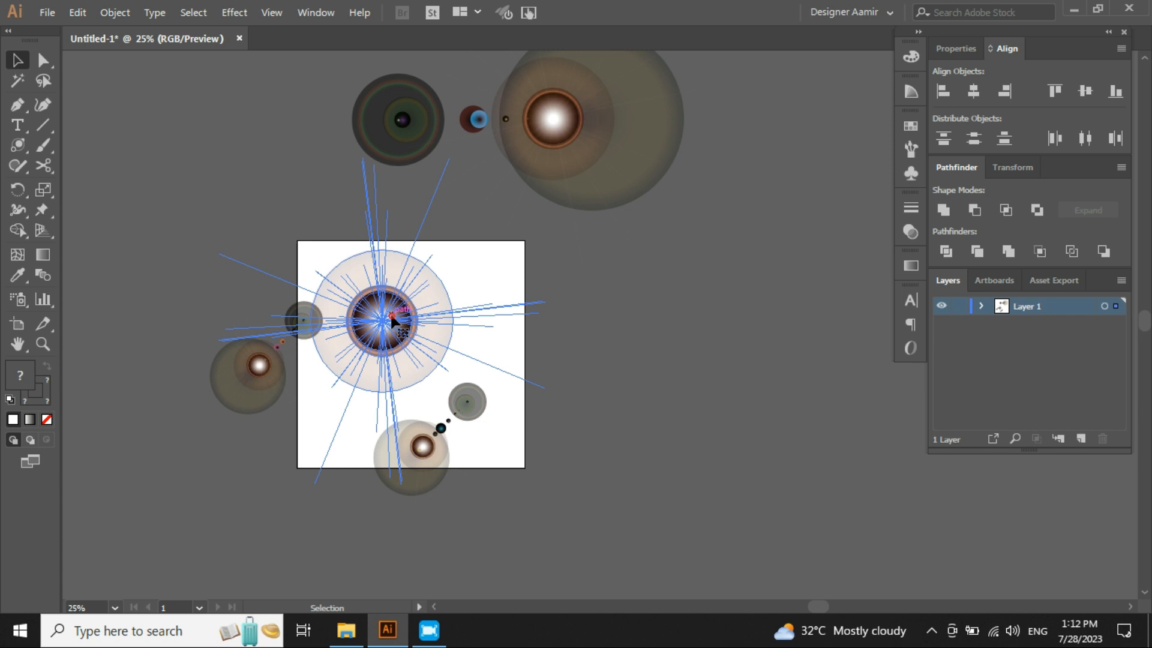
left_click_drag(440, 312, 722, 276)
key("ctrl+z")
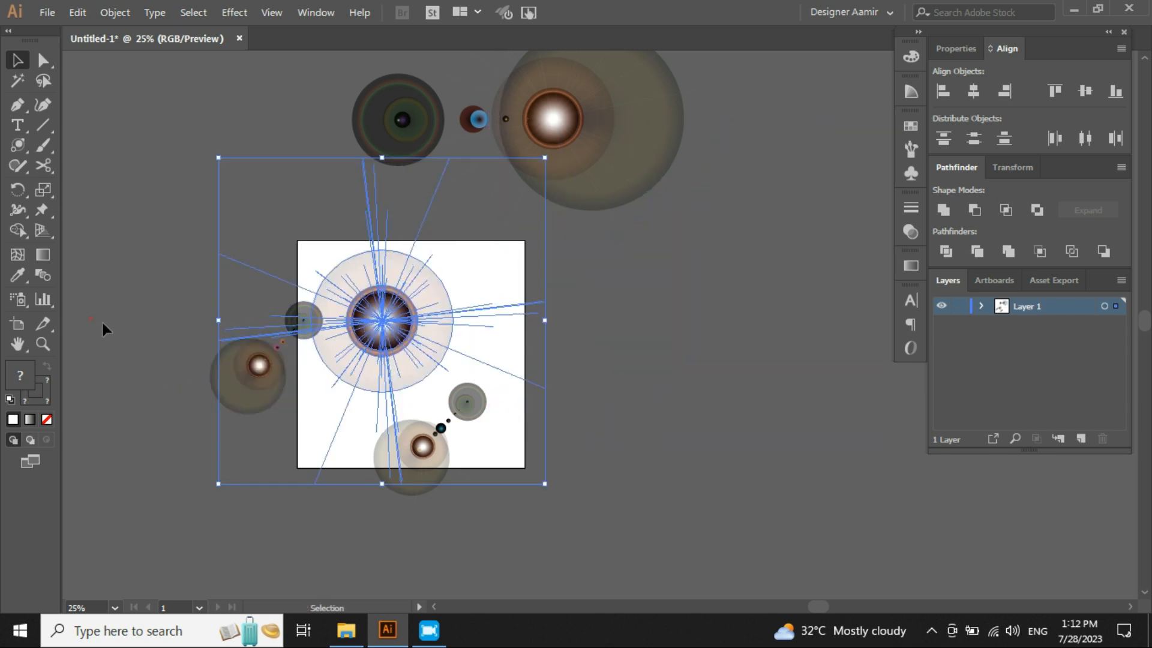
- Select the smaller flare at the artboard's left edge
left_click(95, 318)
left_click(216, 378)
scroll(230, 188, "up", 1)
left_click_drag(230, 189, 270, 213)
left_click(258, 209)
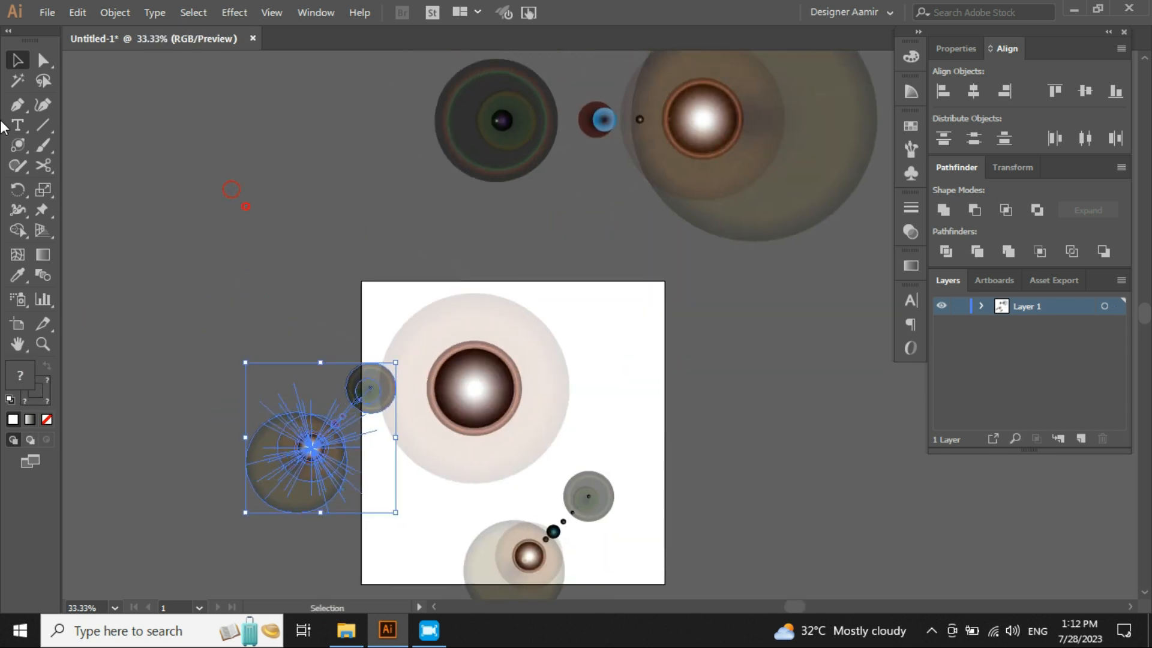
- Open Flare Tool Options by clicking above the artboard with the Flare Tool and move to the Opacity setting
left_click(18, 145)
left_click(274, 155)
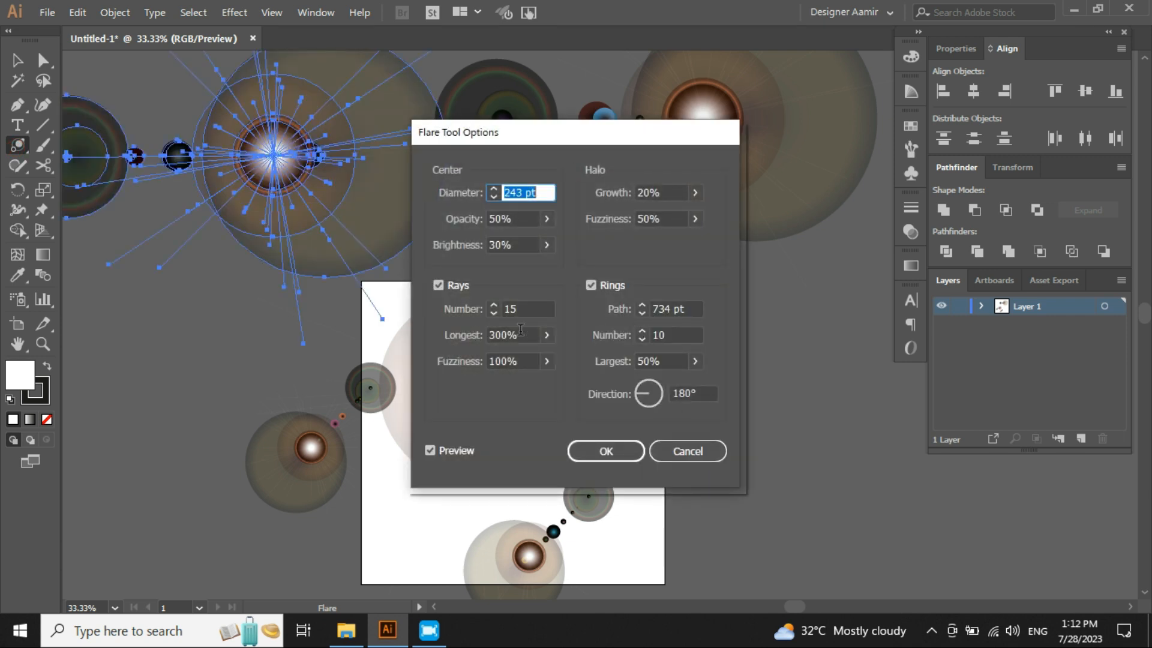
left_click_drag(504, 132, 513, 87)
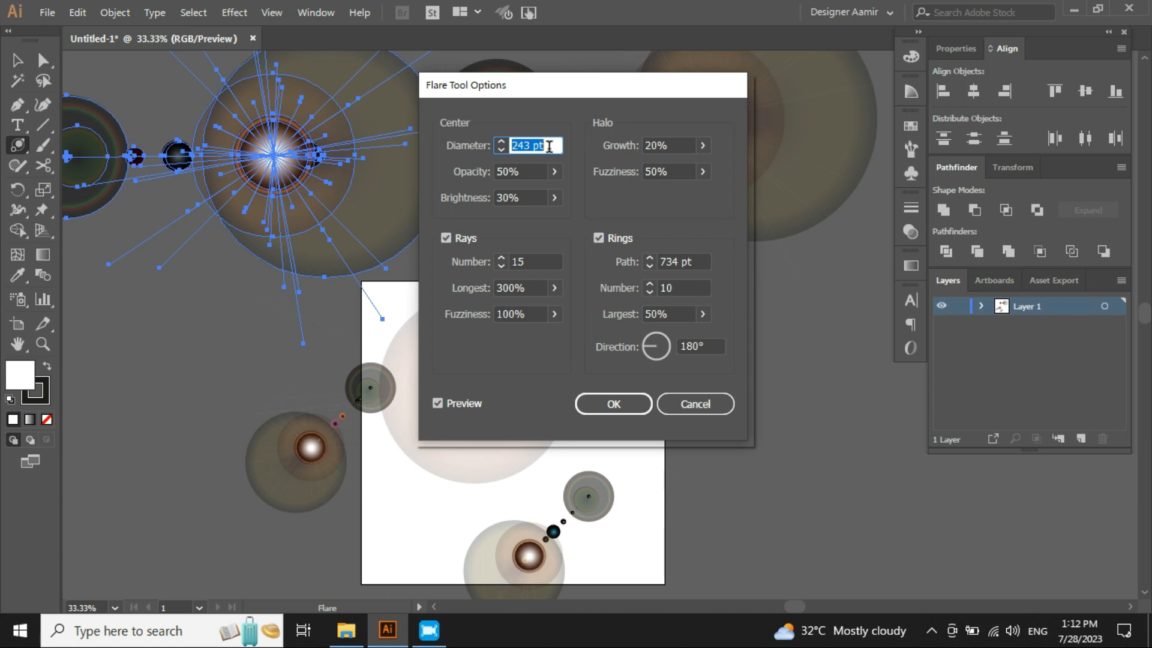
key("Tab")
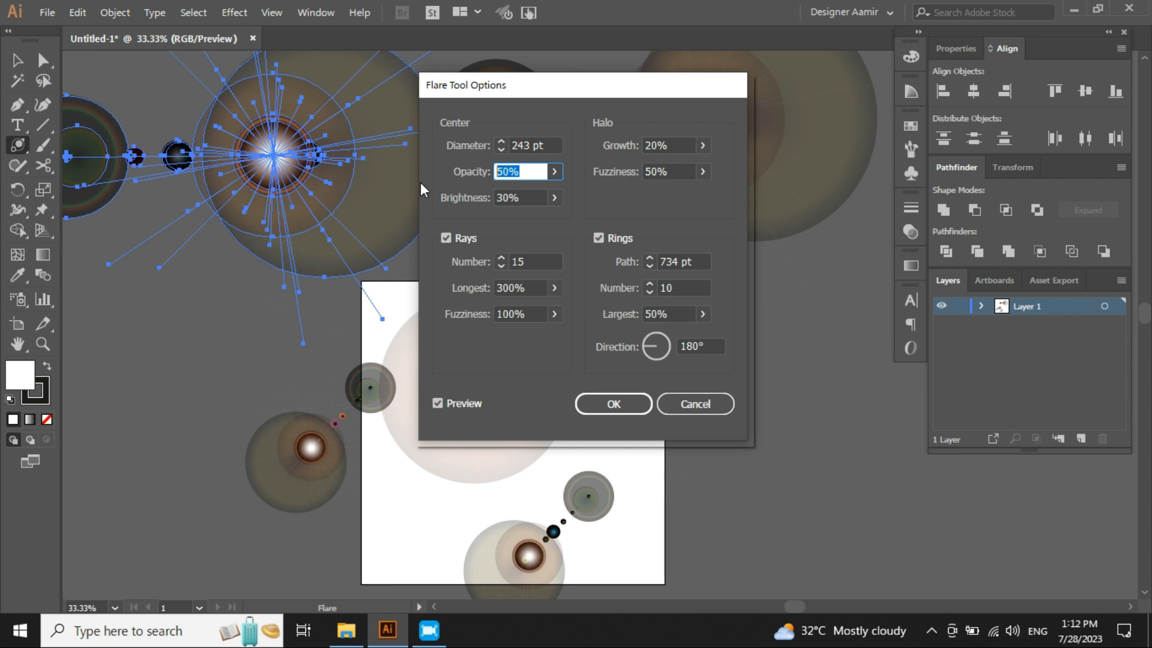
- Step through the Flare Tool Options fields for center, halo, rays and rings
key("Tab")
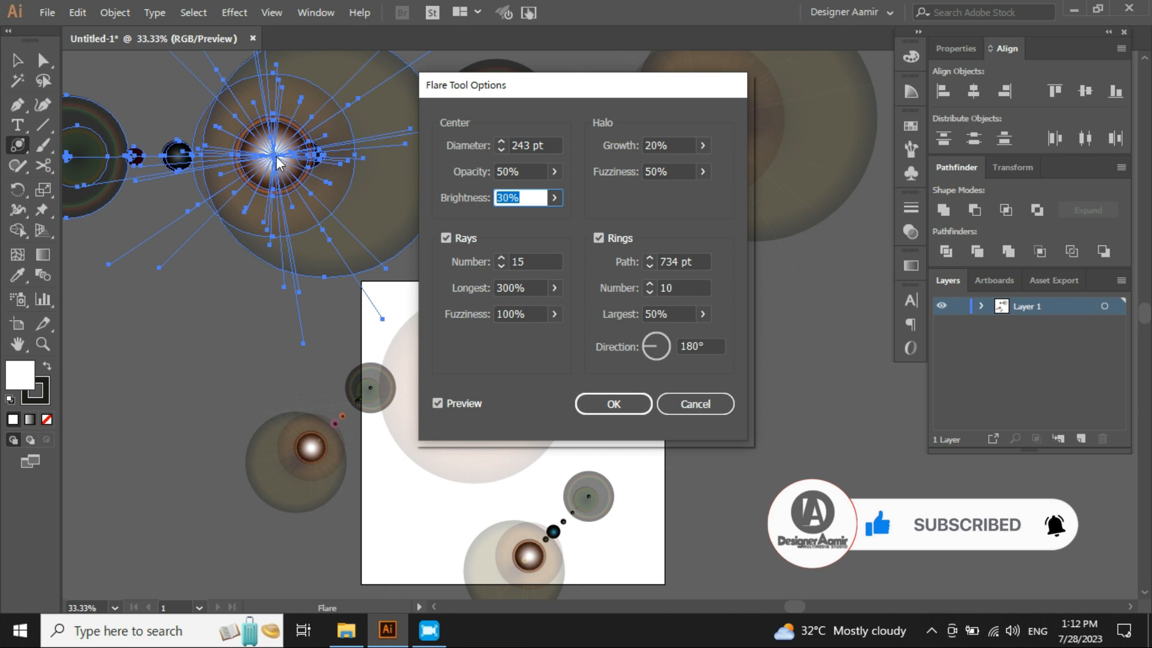
left_click(530, 172)
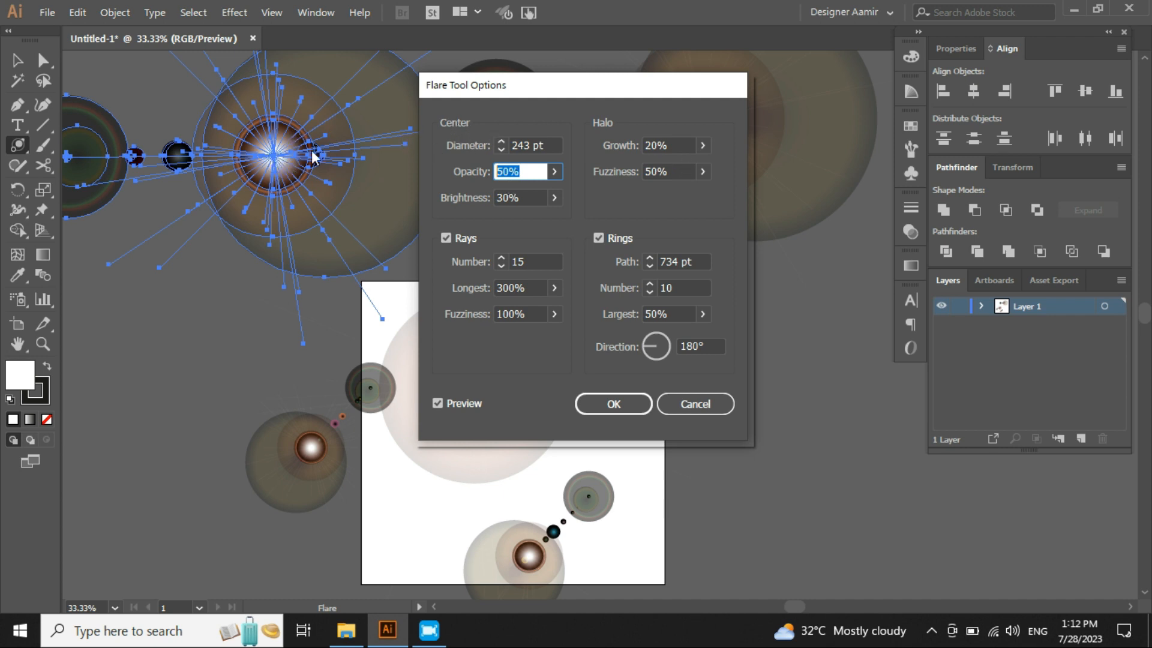
left_click(554, 147)
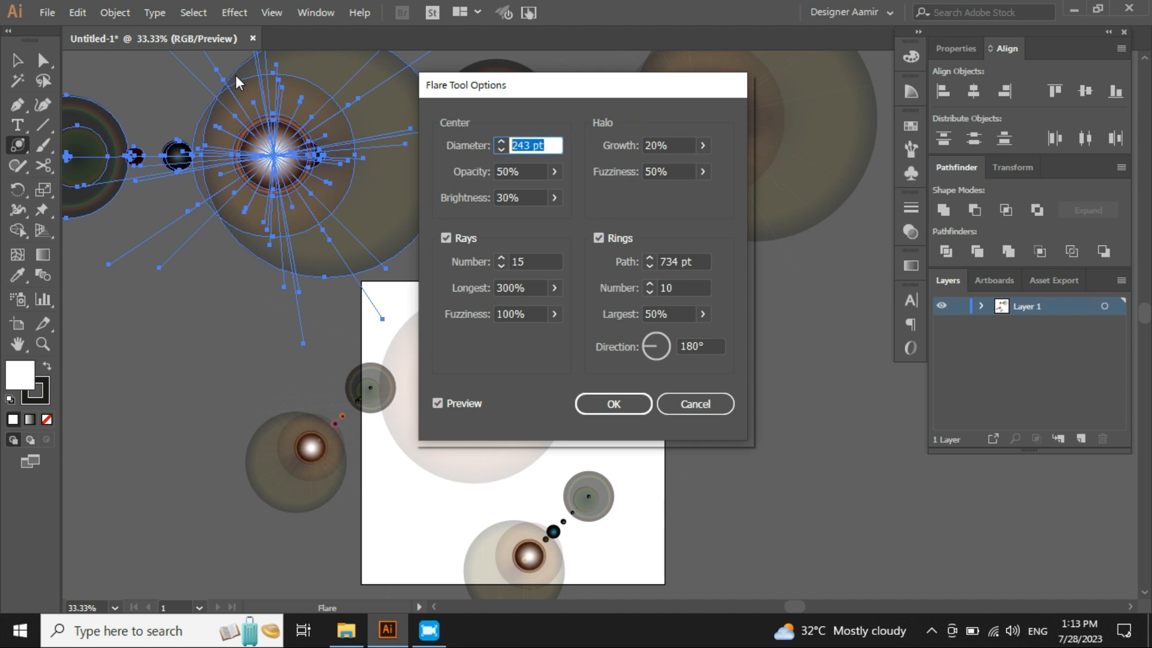
left_click(683, 143)
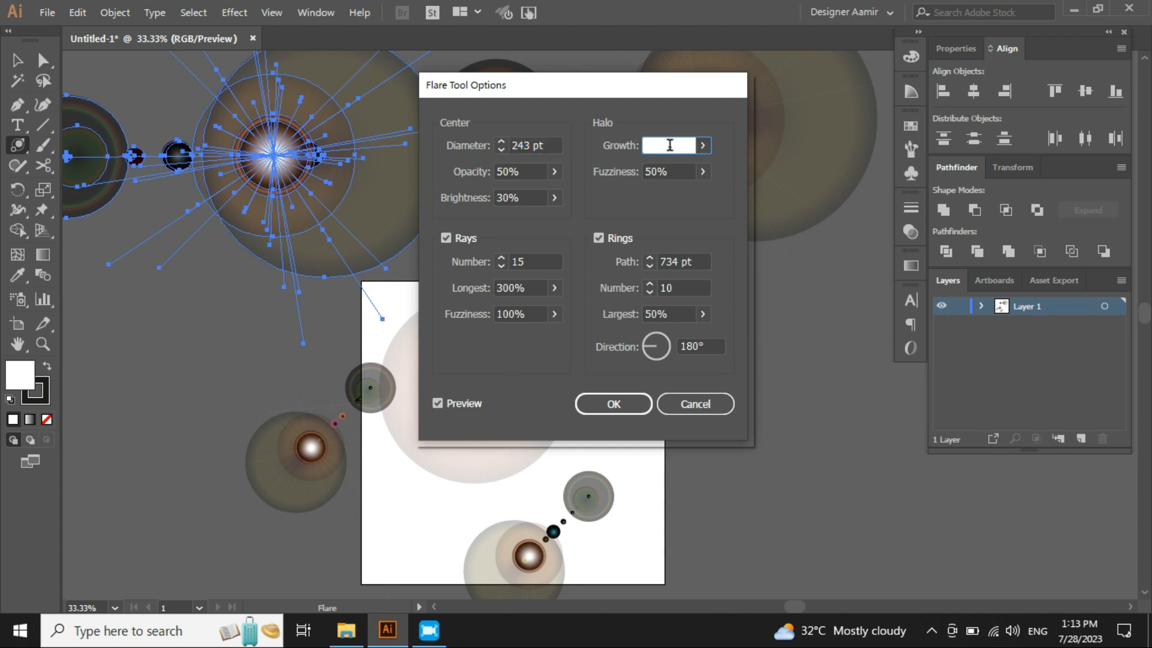
left_click(683, 171)
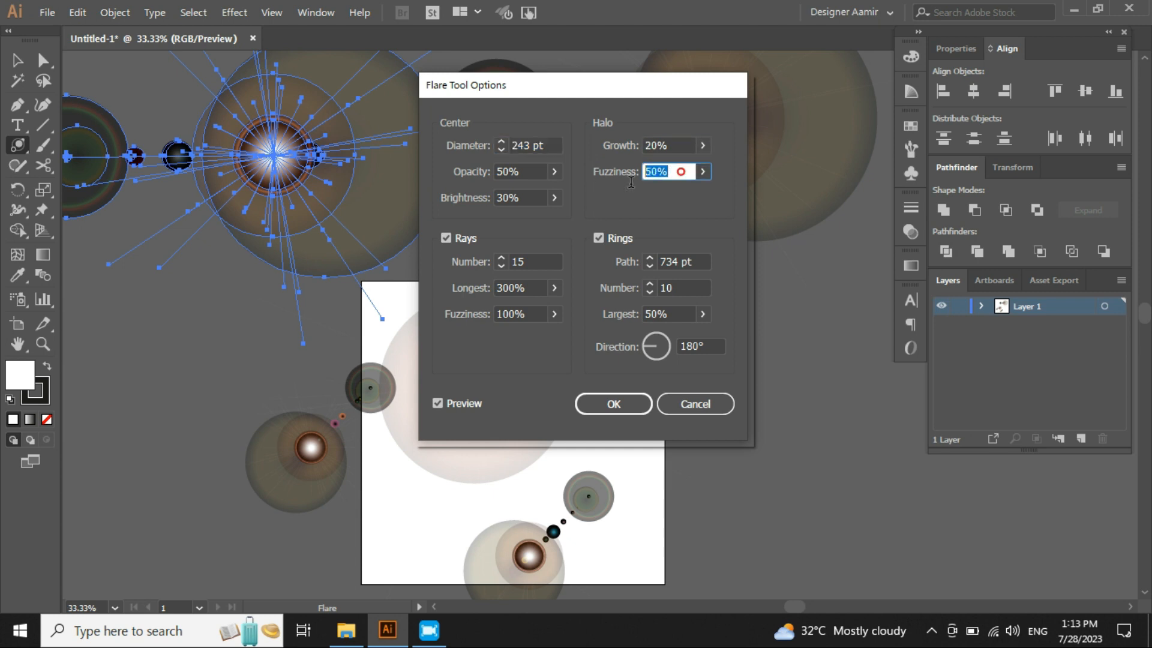
left_click(538, 263)
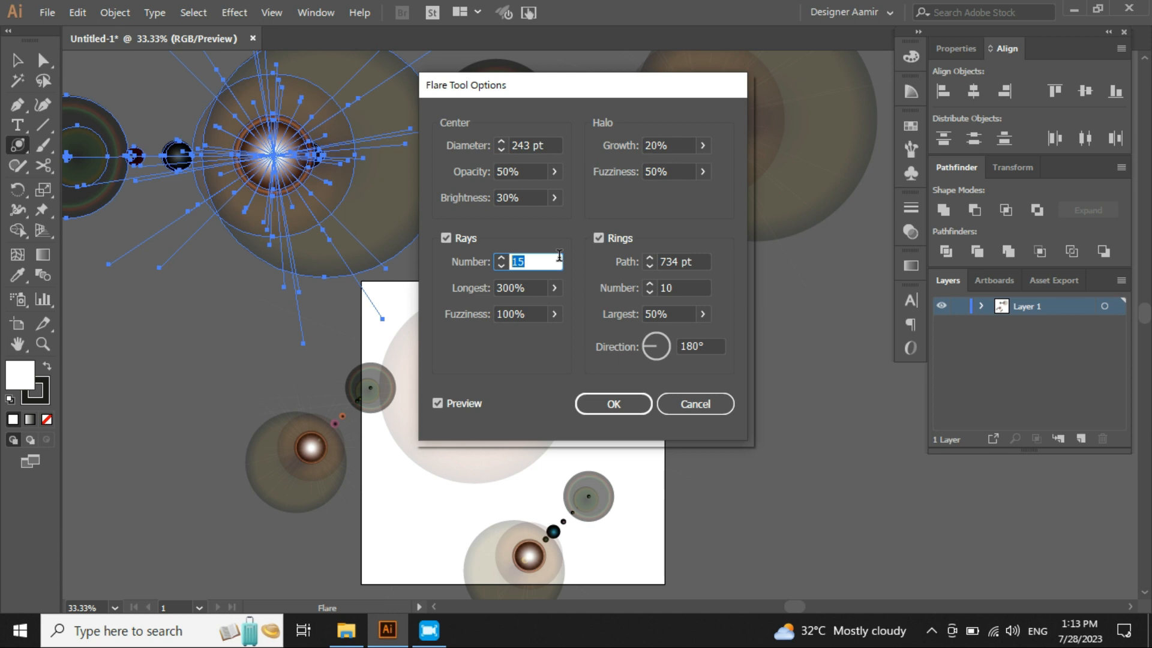
left_click(536, 289)
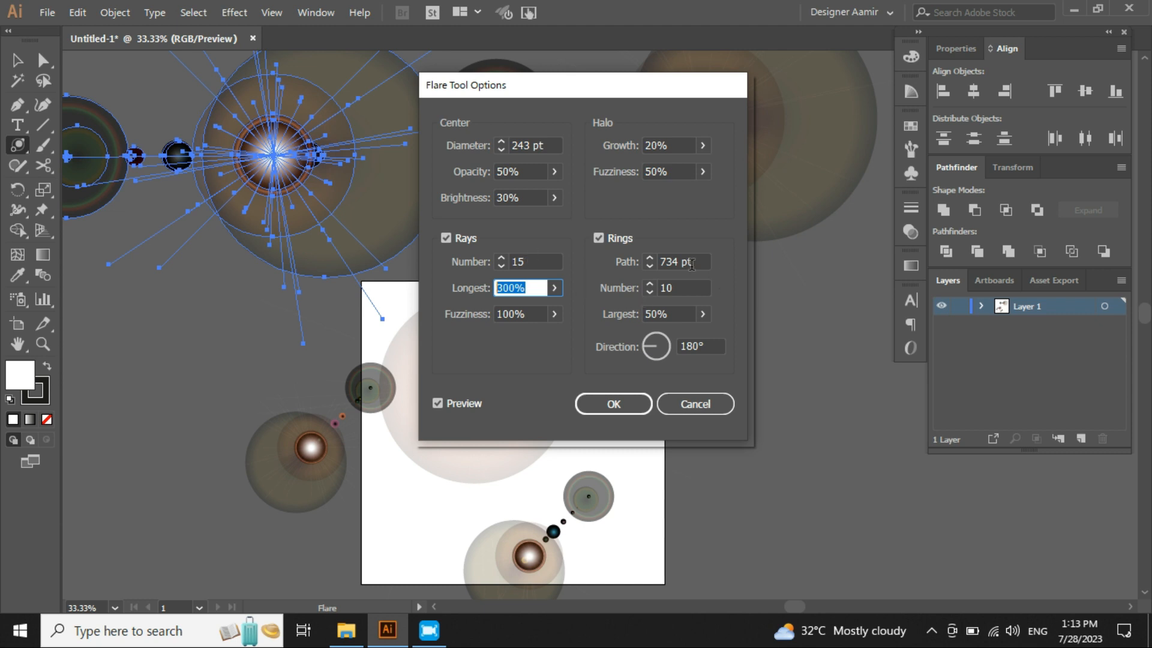
left_click(684, 288)
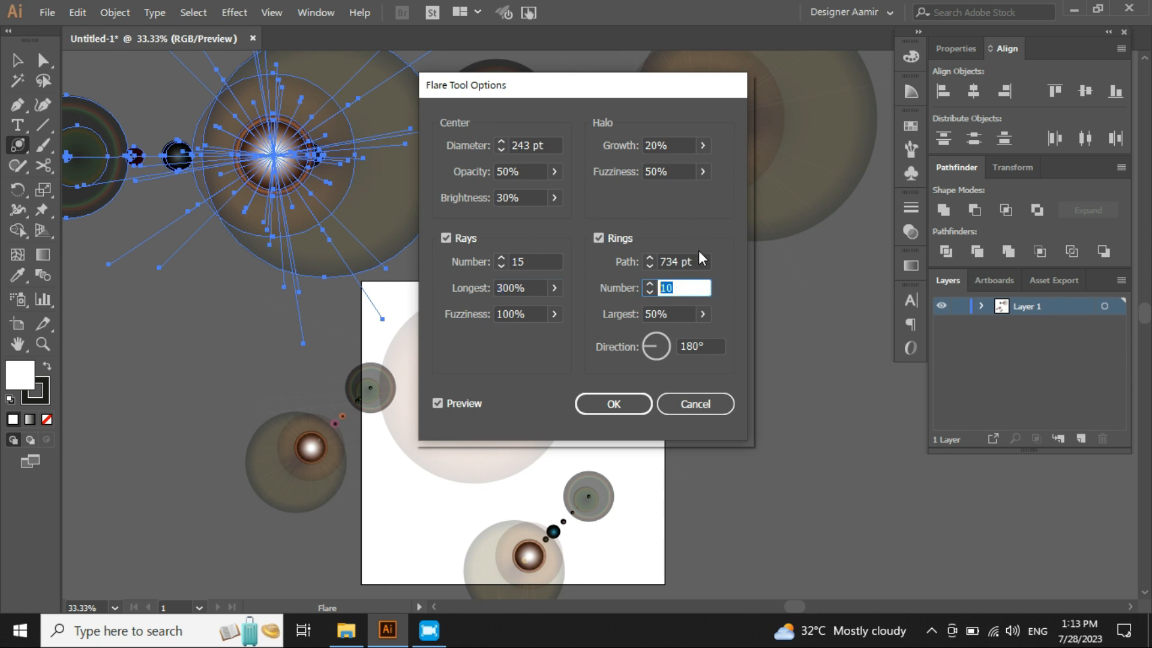
left_click(684, 261)
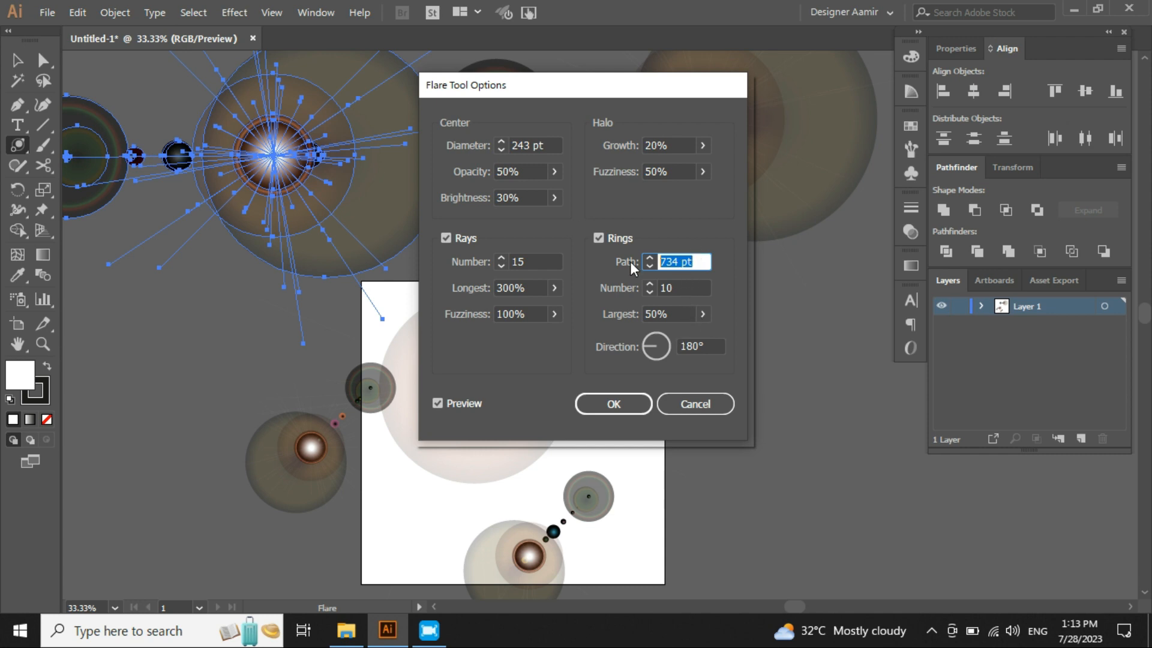
left_click(682, 288)
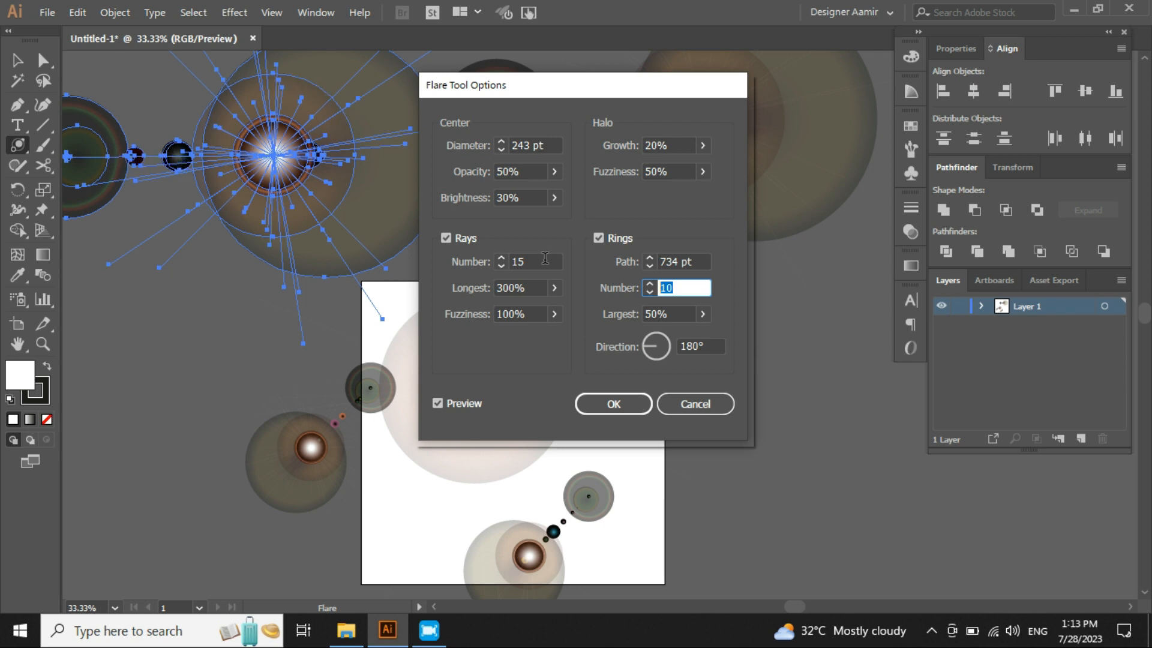
left_click(690, 314)
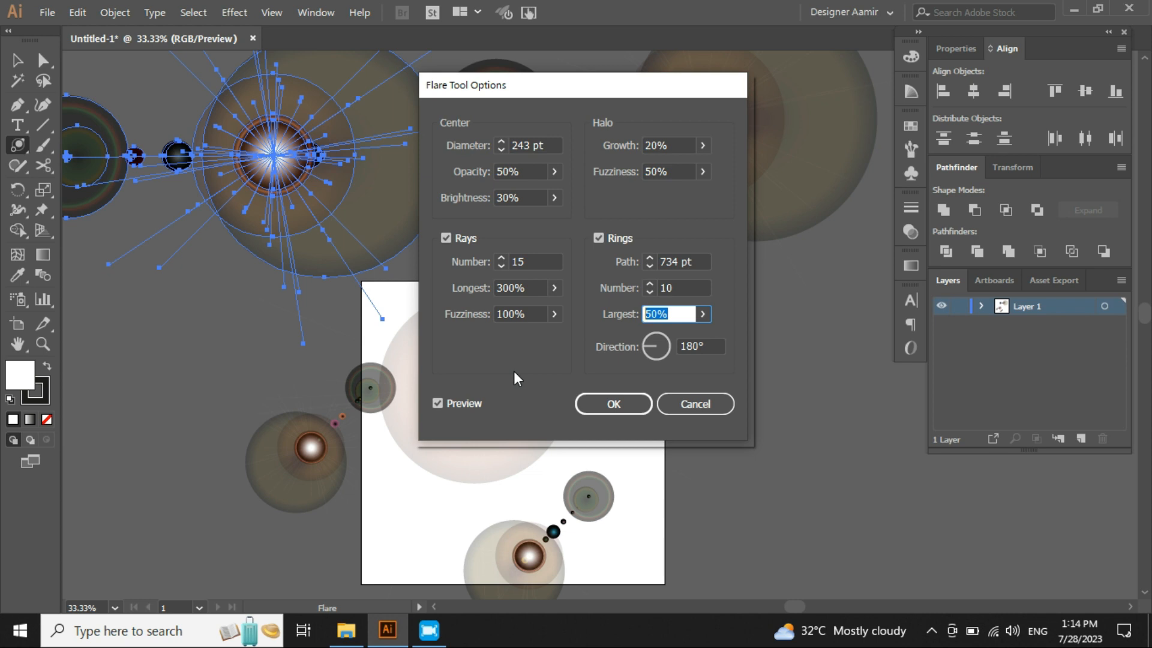
left_click(717, 346)
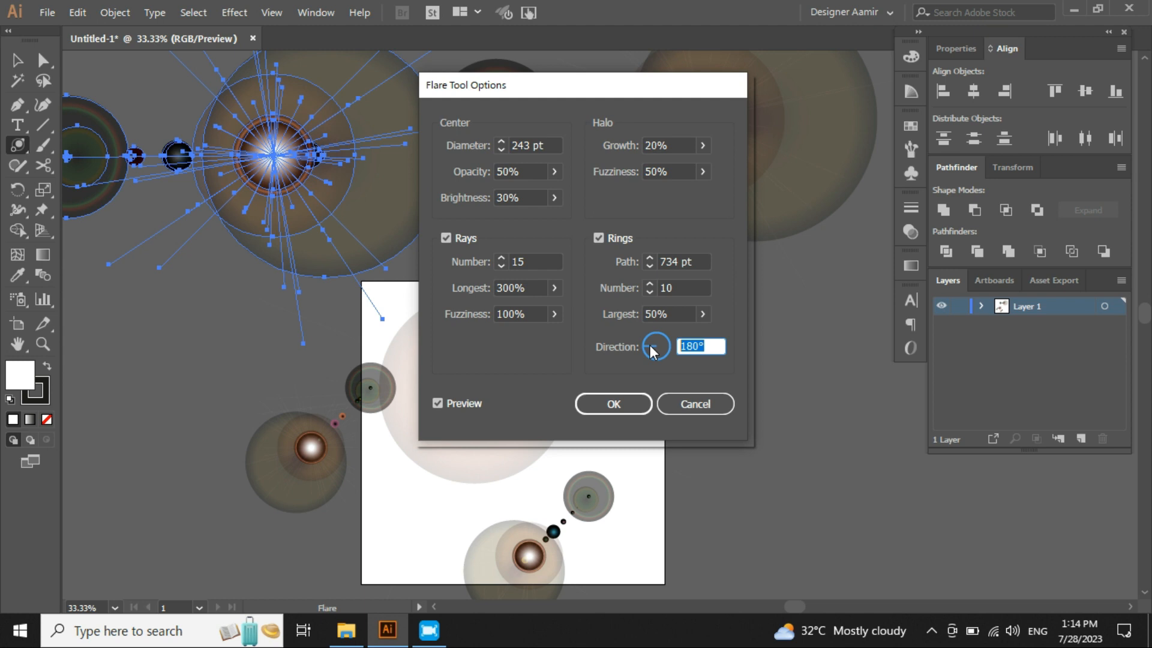
left_click(438, 404)
left_click(438, 403)
left_click(438, 403)
left_click(438, 403)
- Set the rings' direction to 291° while toggling the preview
left_click(712, 348)
scroll(713, 348, "up", 9)
scroll(713, 348, "up", 20)
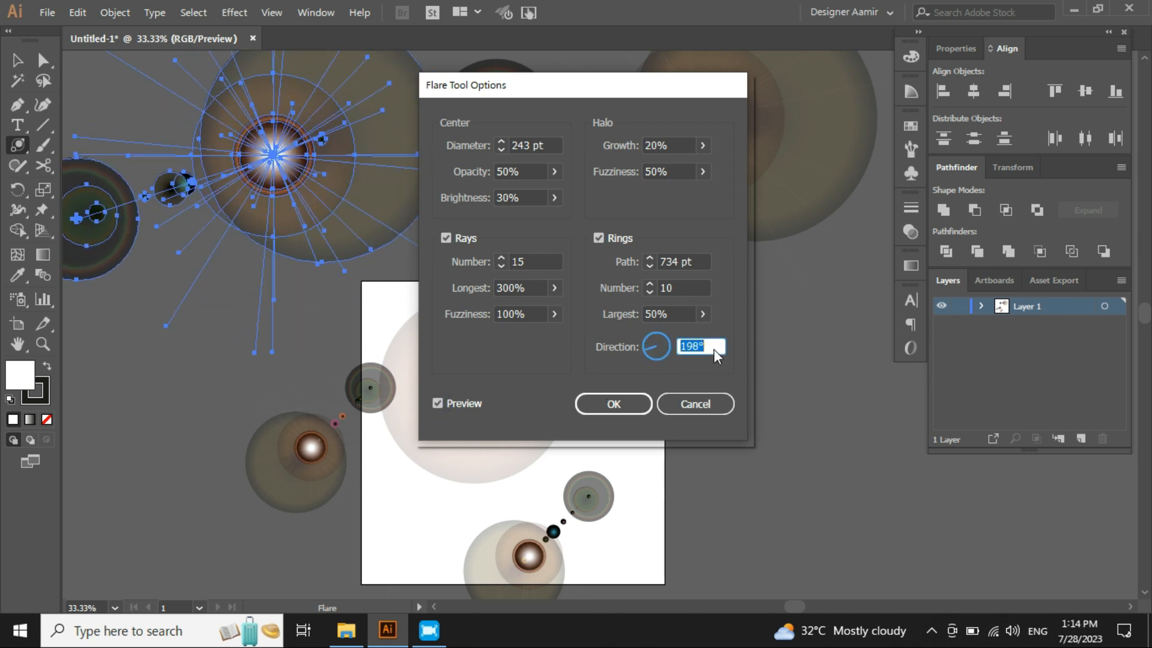
scroll(713, 348, "up", 7)
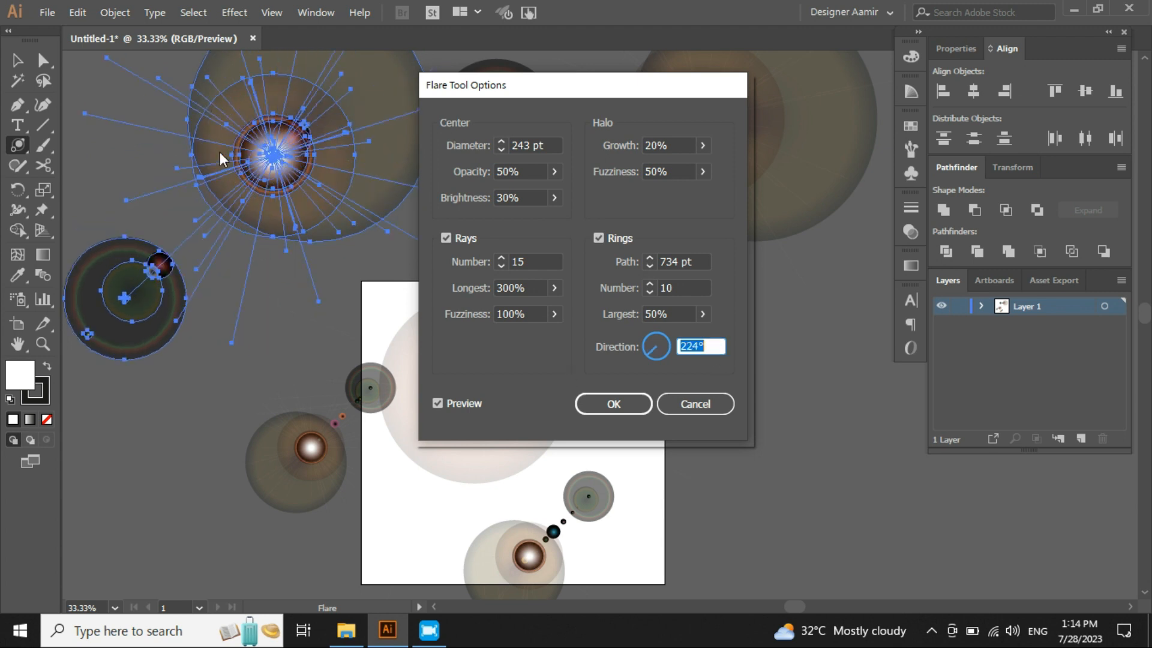
left_click(434, 402)
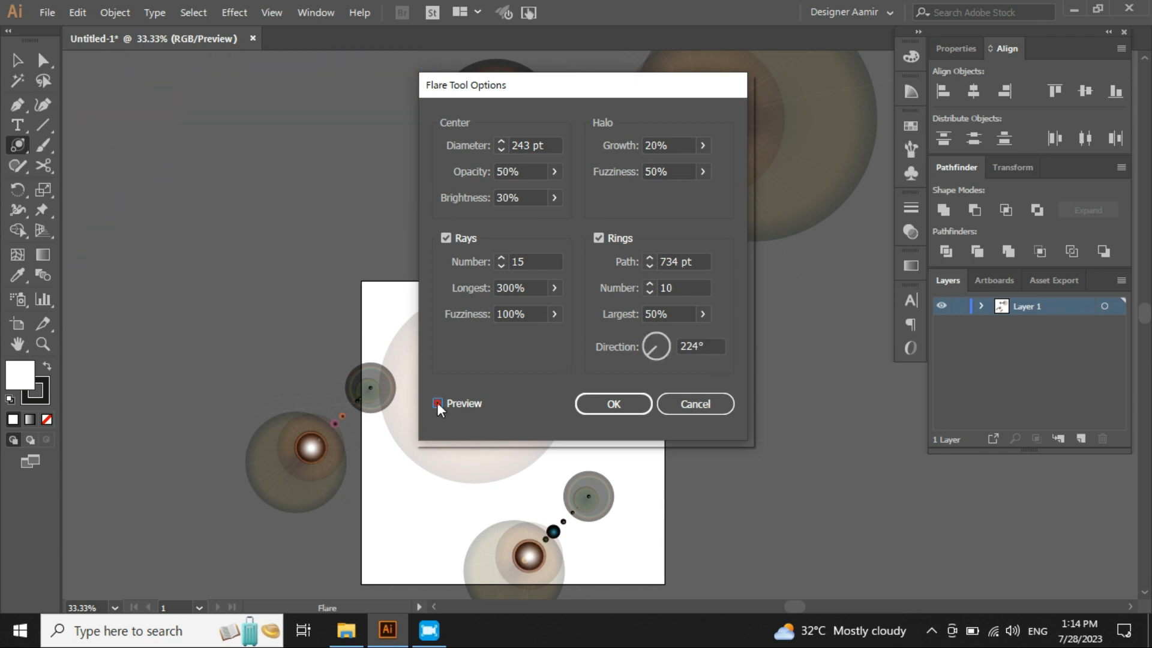
scroll(712, 347, "up", 15)
scroll(712, 348, "down", 3)
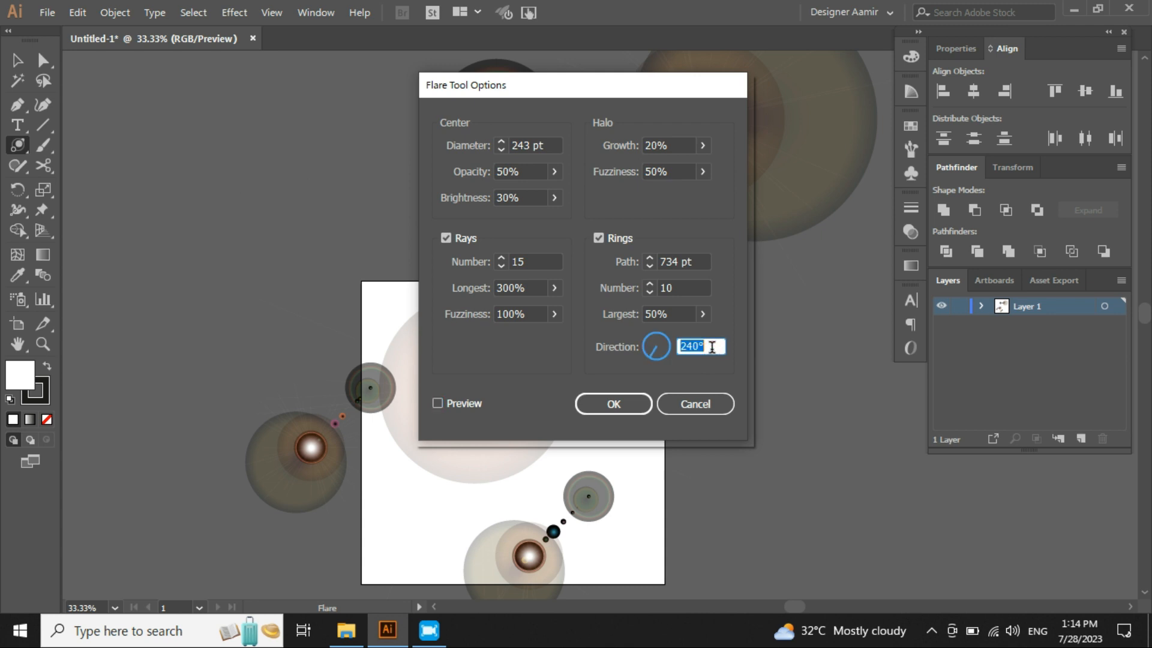
scroll(712, 347, "down", 4)
left_click(445, 401)
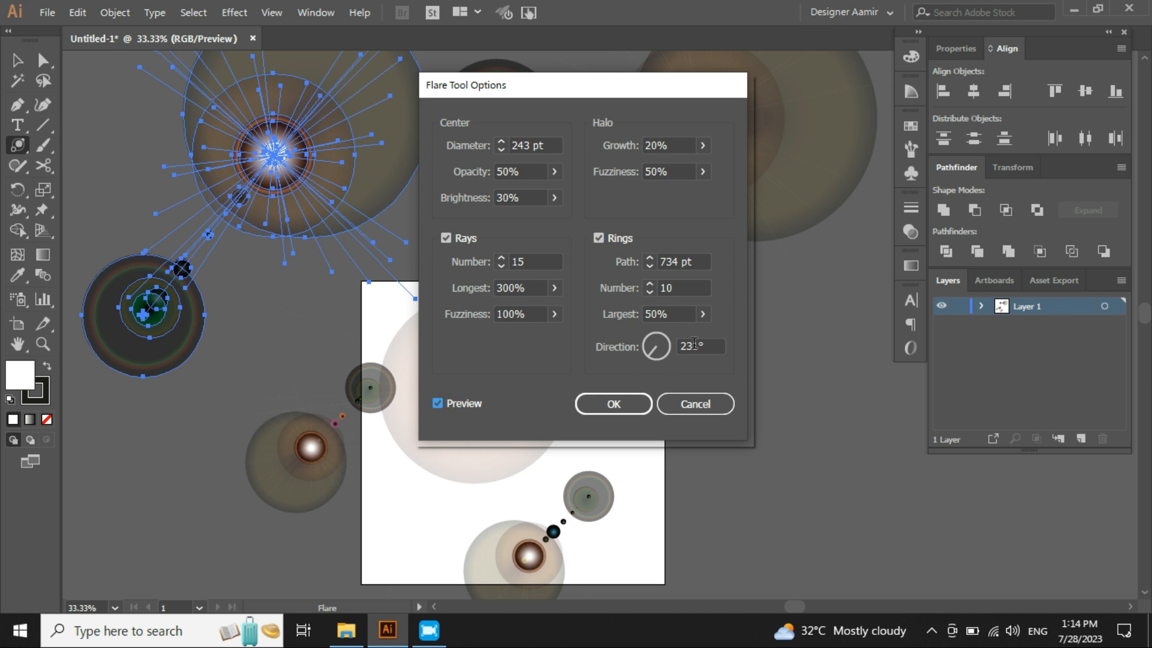
scroll(708, 351, "up", 20)
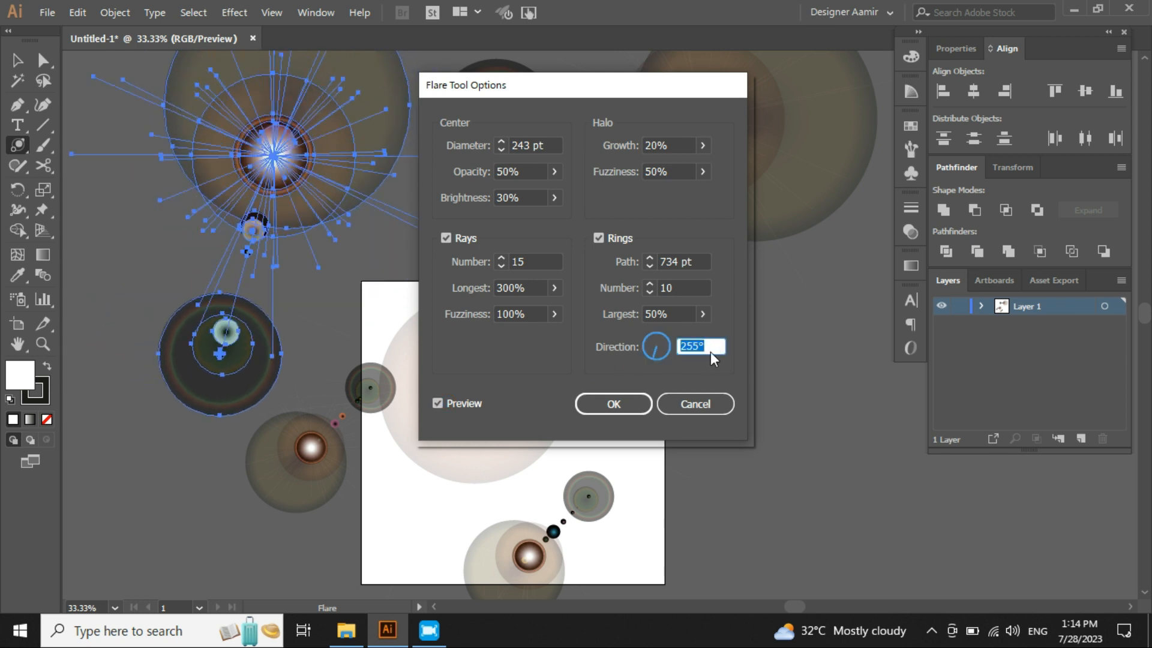
scroll(711, 352, "up", 20)
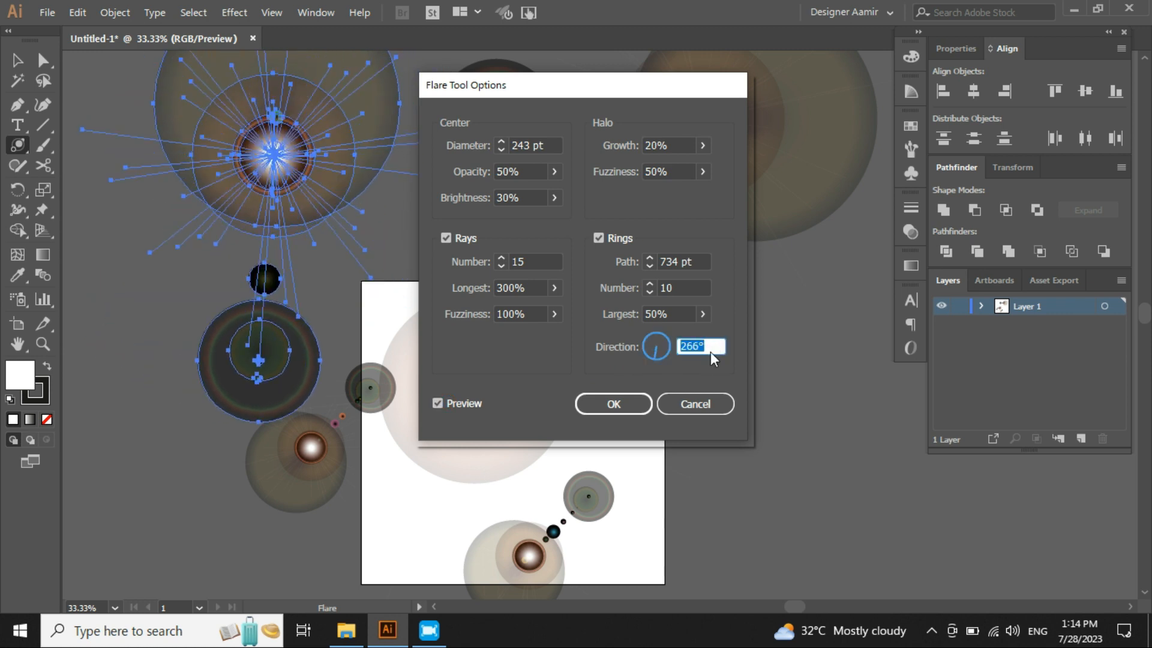
- Set the number of rings to 5
left_click(681, 293)
scroll(681, 292, "up", 9)
scroll(681, 291, "up", 13)
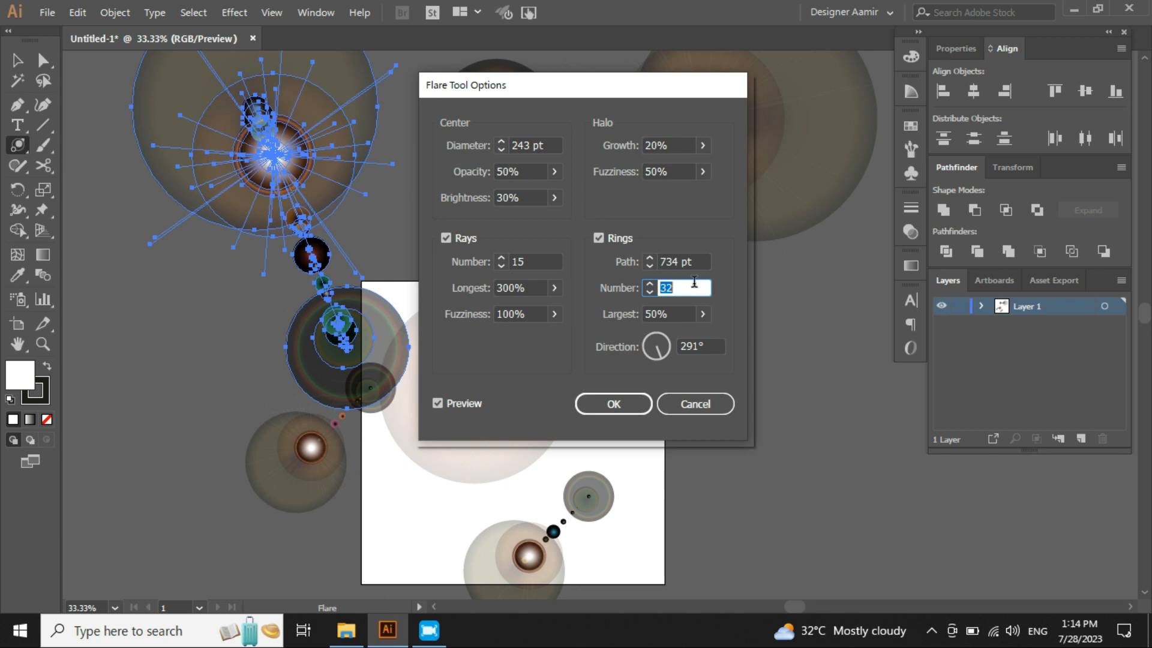
type("5")
left_click(444, 404)
left_click(444, 403)
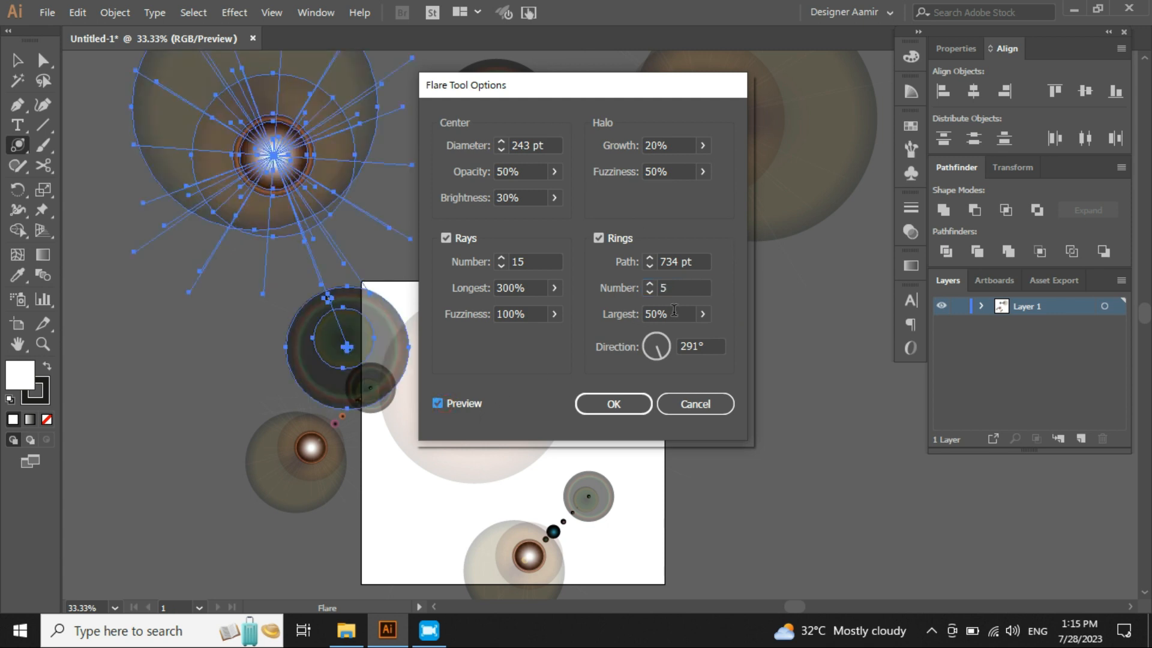
- Set the number of rays to 31
double_click(535, 261)
scroll(532, 265, "up", 7)
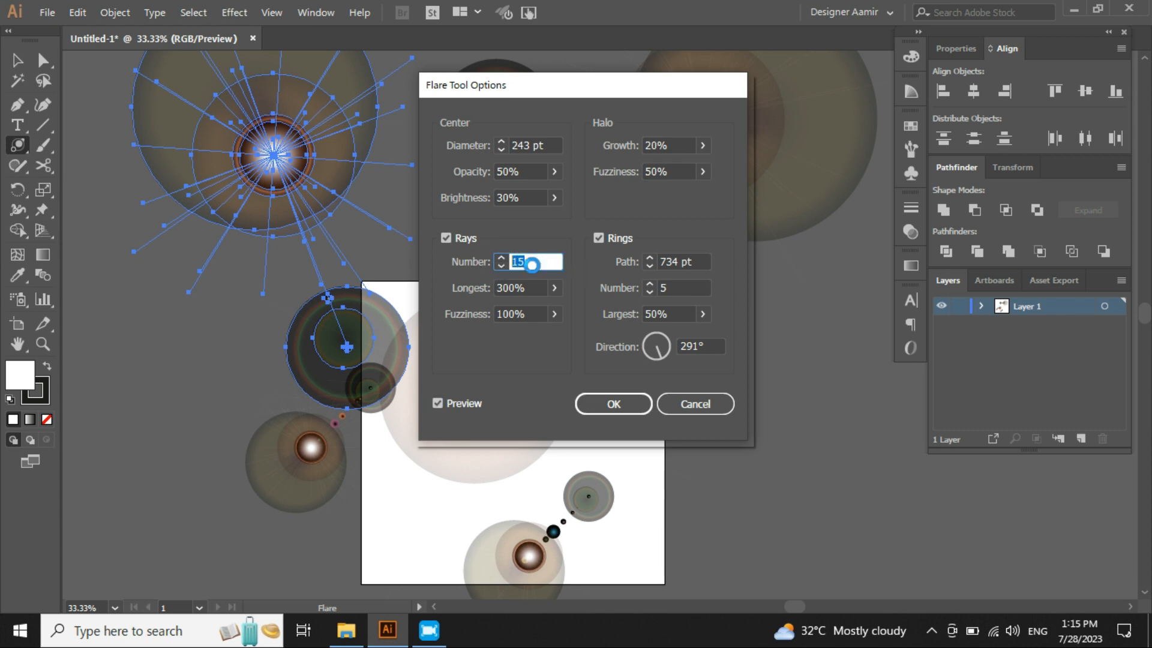
scroll(532, 264, "up", 7)
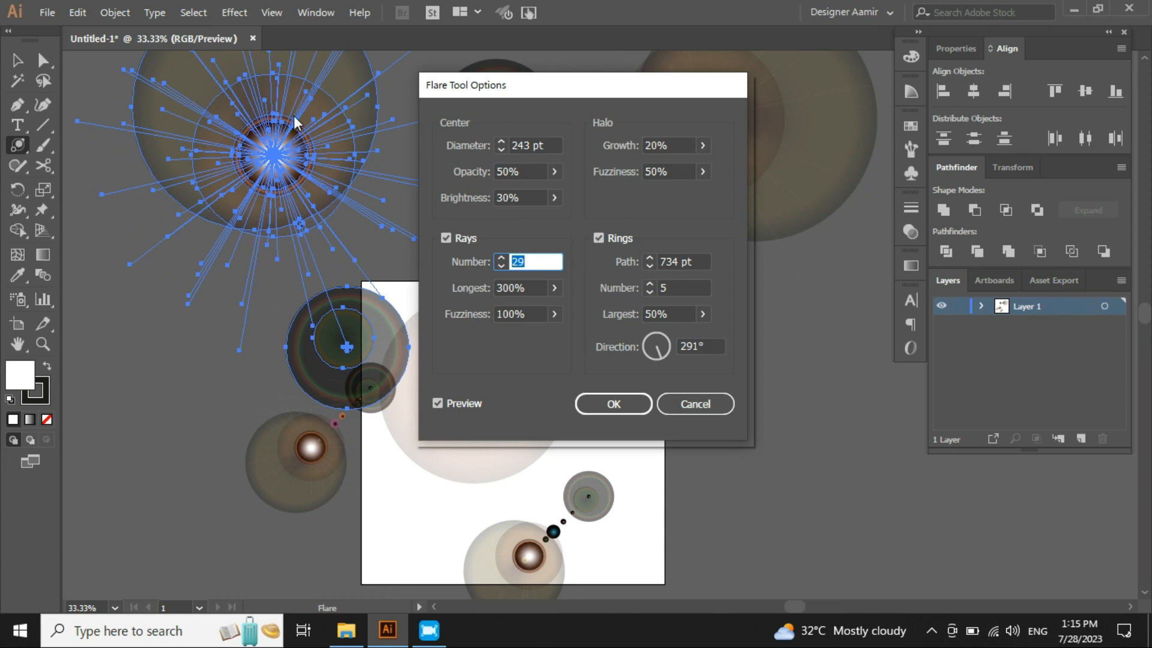
scroll(543, 262, "up", 16)
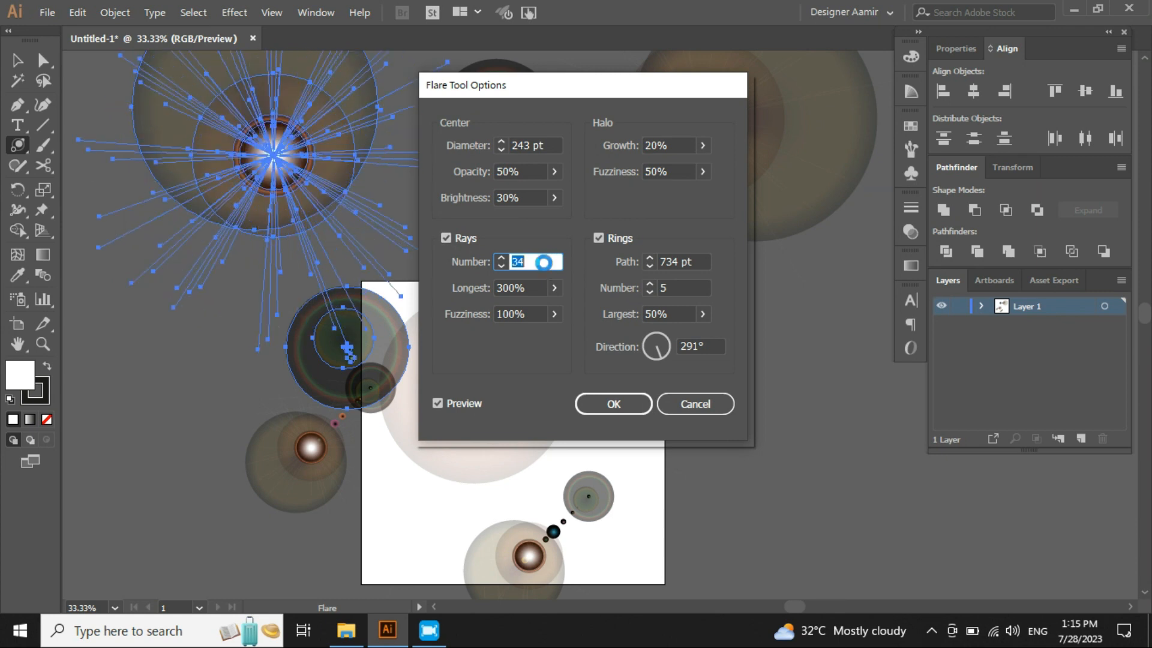
scroll(548, 270, "up", 3)
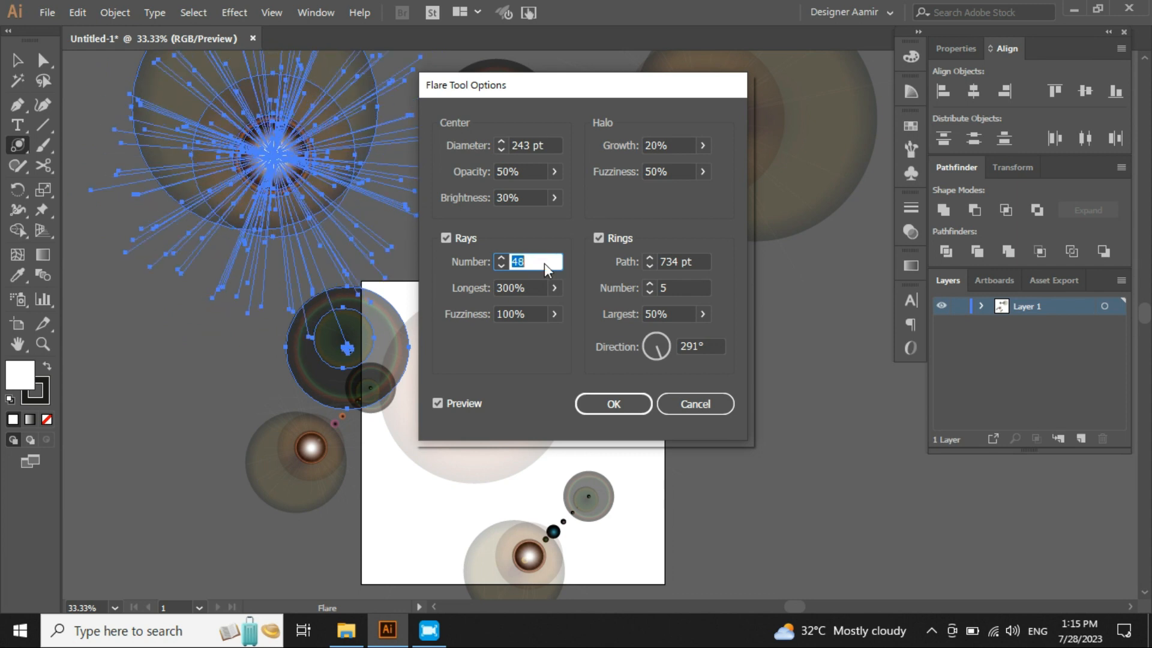
scroll(544, 264, "down", 17)
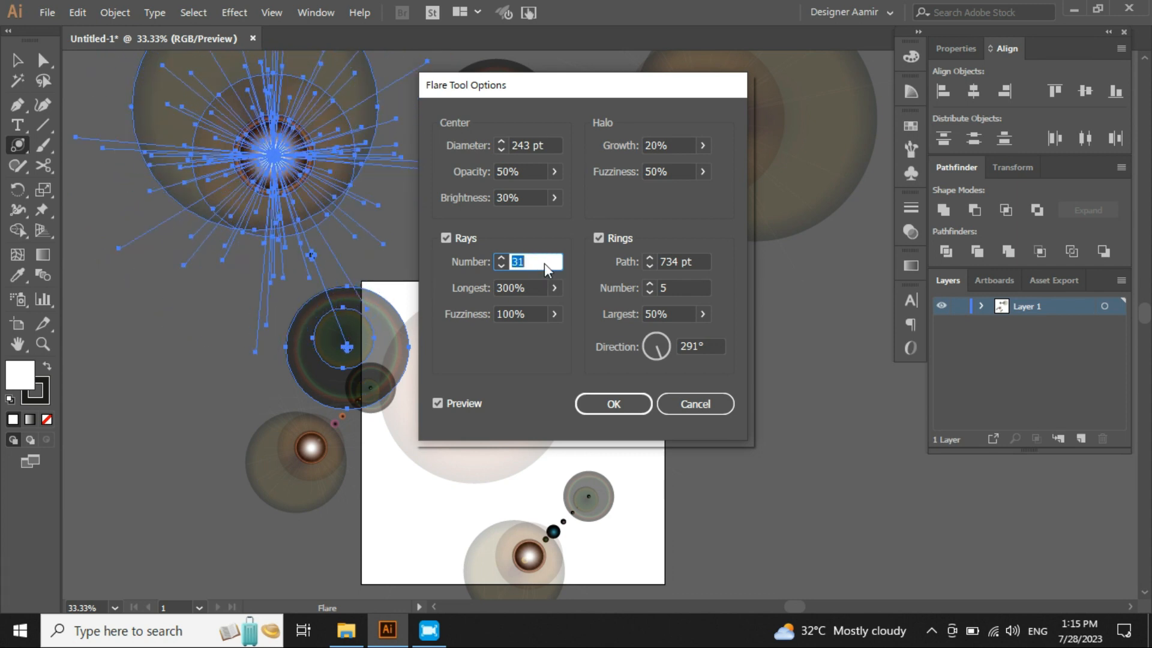
- Set the center diameter to 285 pt
left_click(529, 144)
scroll(553, 146, "up", 10)
scroll(553, 148, "up", 20)
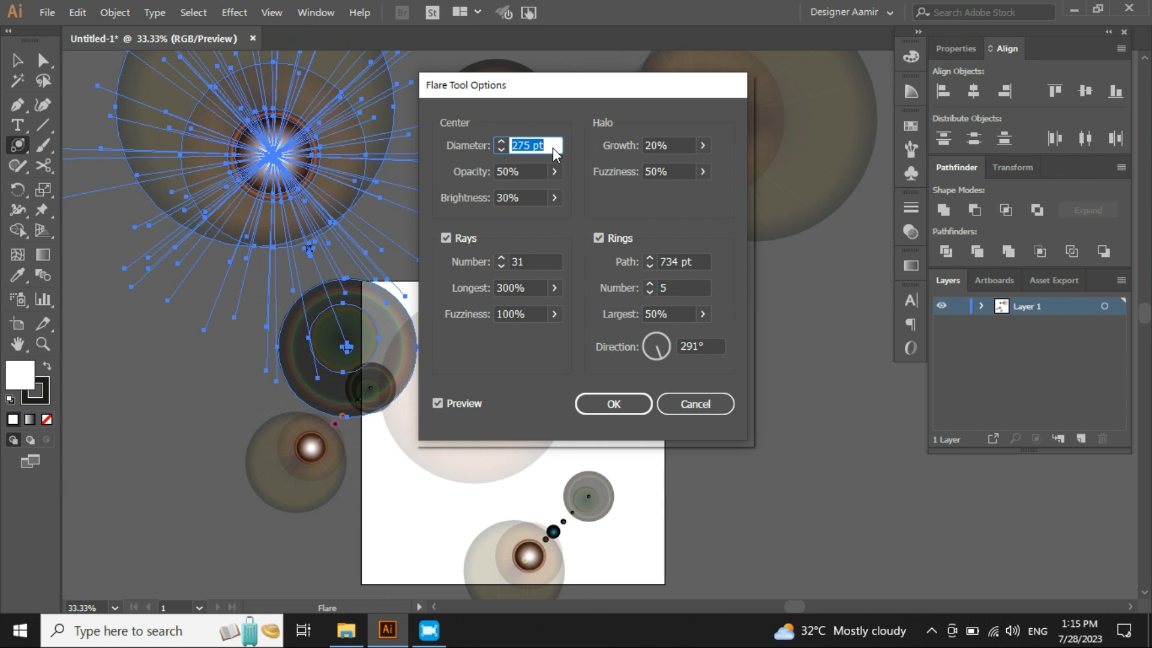
scroll(553, 148, "up", 19)
scroll(553, 147, "down", 9)
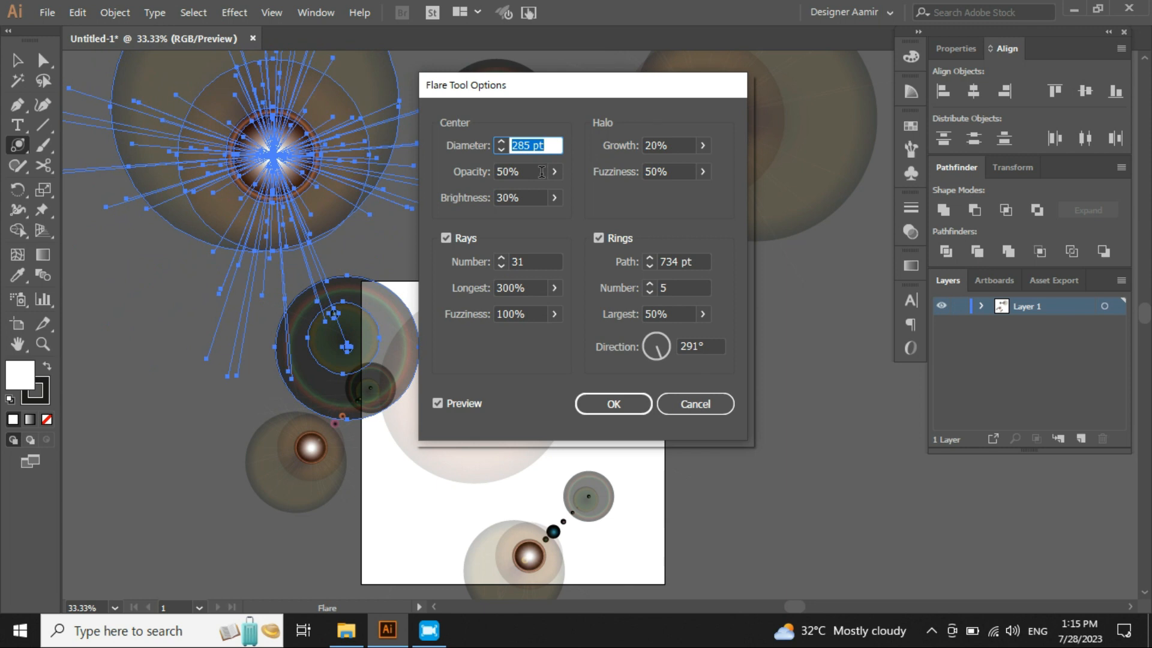
- Set the center opacity to 100%
left_click(542, 172)
scroll(537, 173, "up", 16)
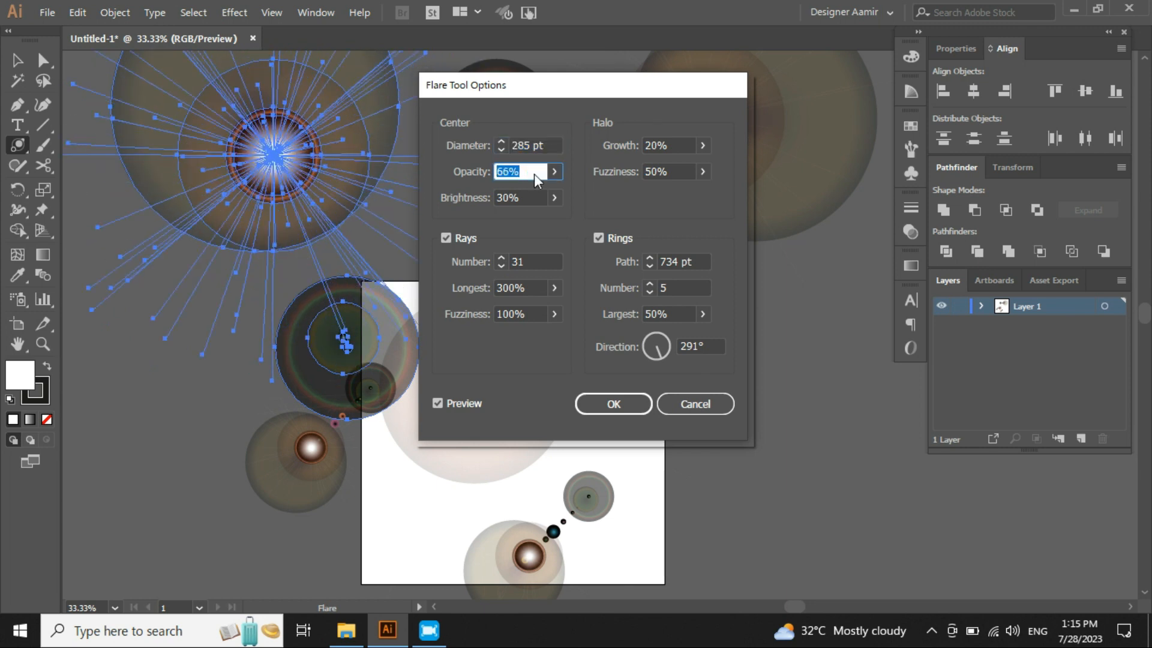
scroll(534, 174, "up", 20)
scroll(534, 174, "up", 10)
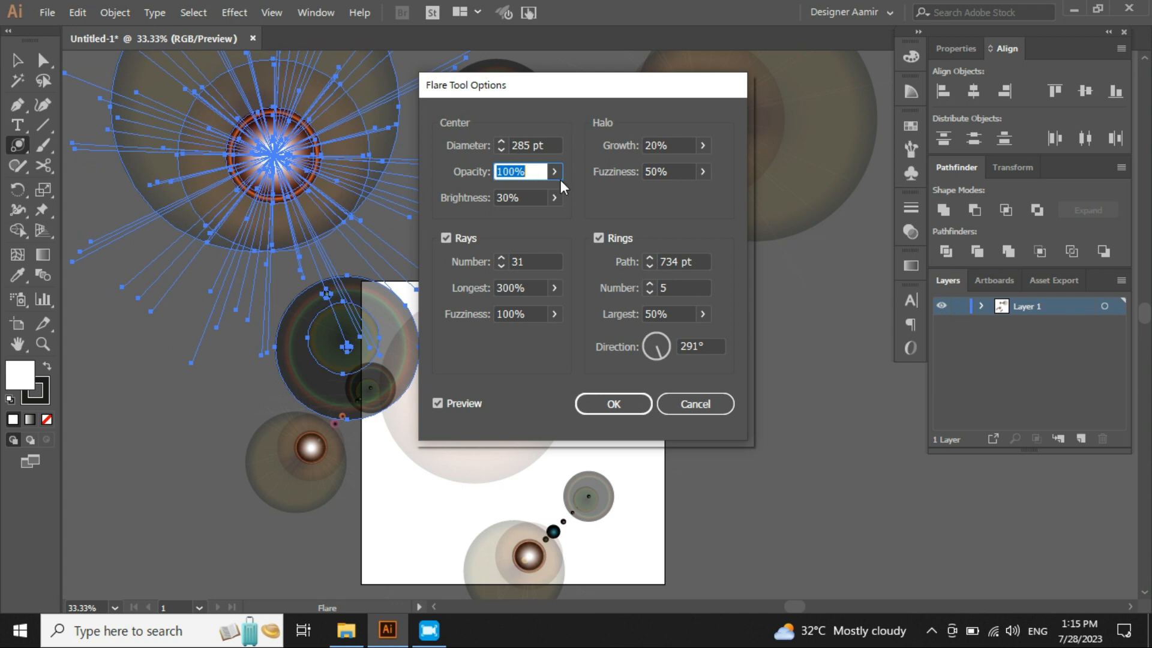
left_click(556, 173)
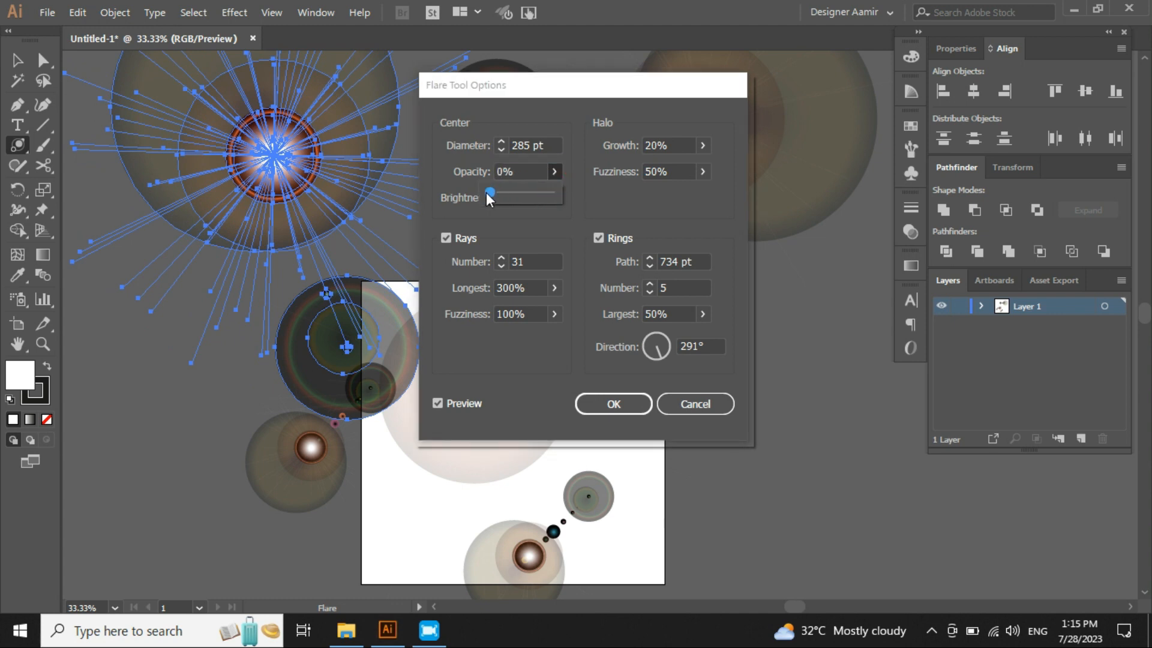
left_click_drag(486, 192, 473, 193)
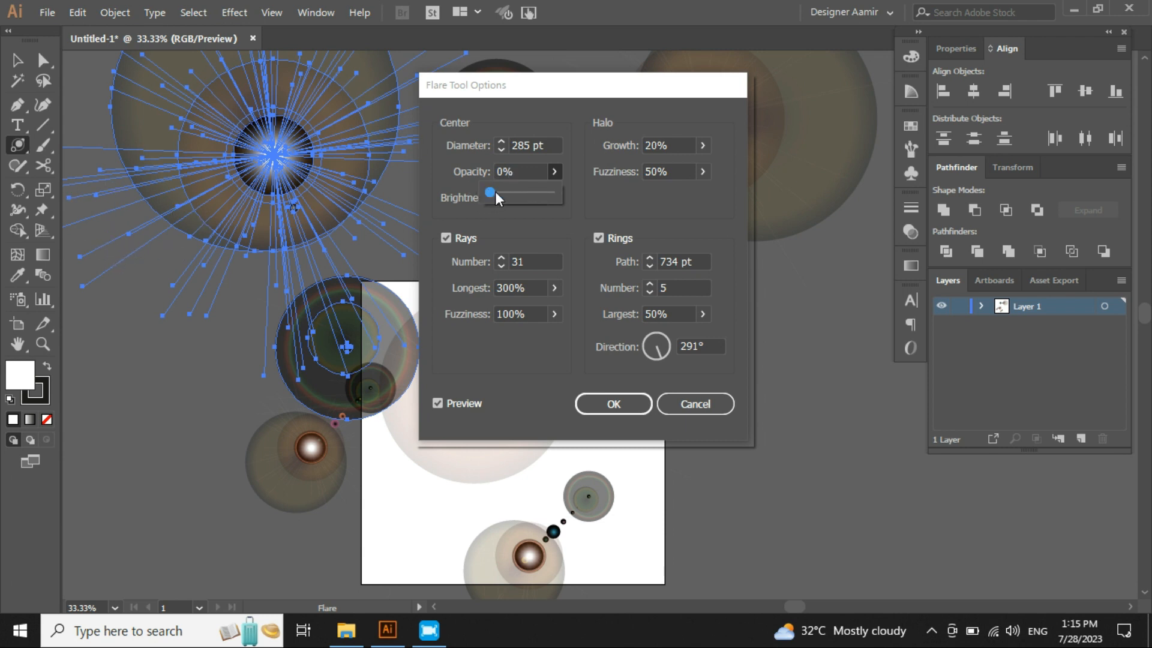
left_click_drag(496, 193, 589, 198)
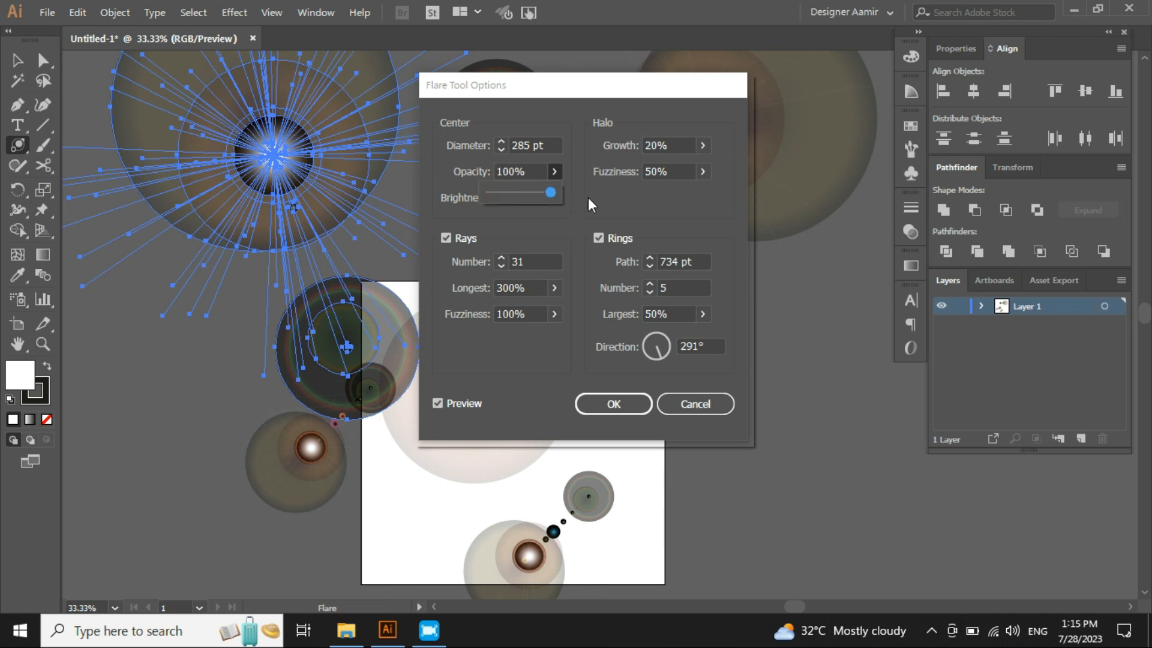
left_click(534, 175)
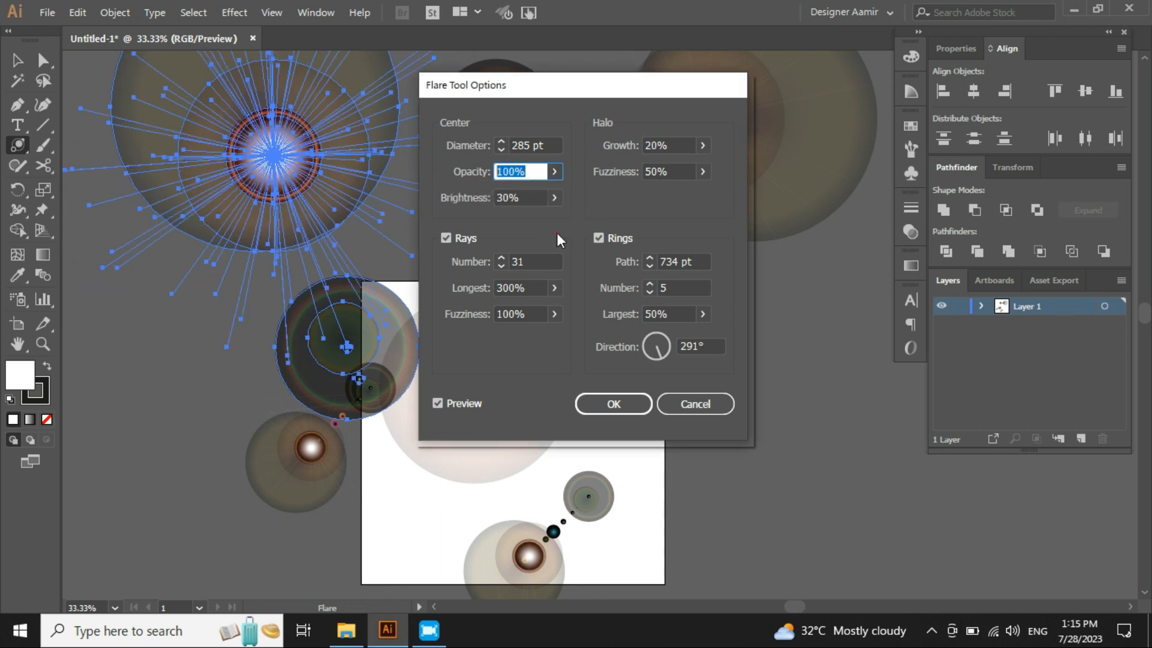
- Set the center brightness to 47%
left_click(528, 198)
scroll(524, 199, "up", 16)
scroll(524, 199, "up", 20)
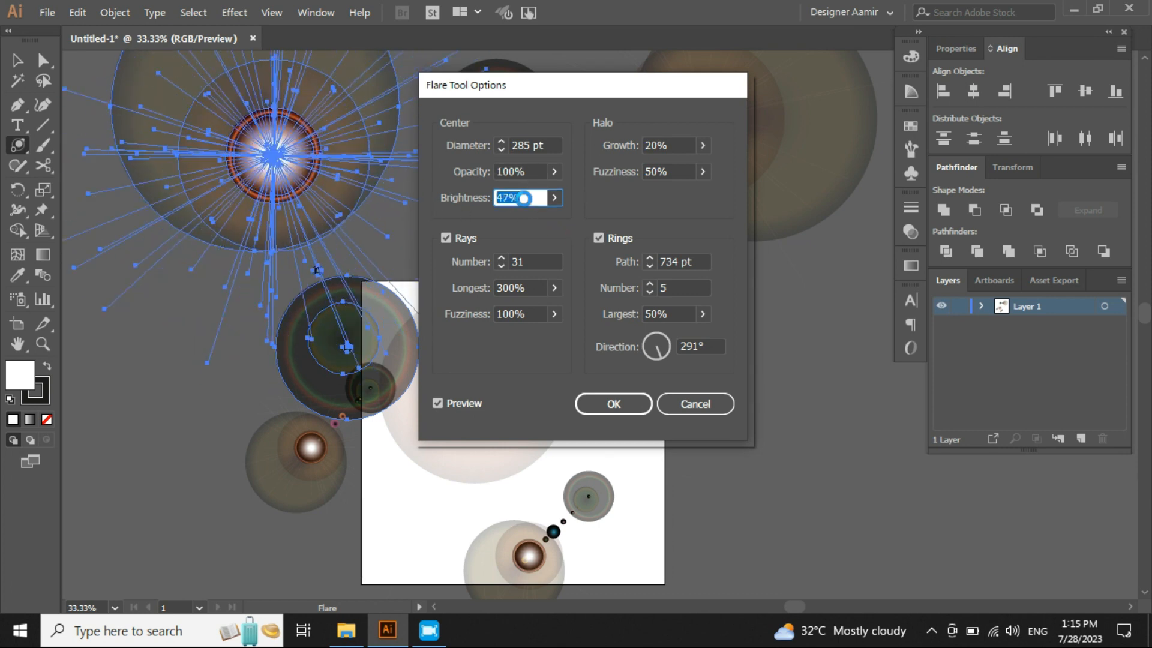
- Set the flare's center brightness to 25%
scroll(524, 199, "up", 9)
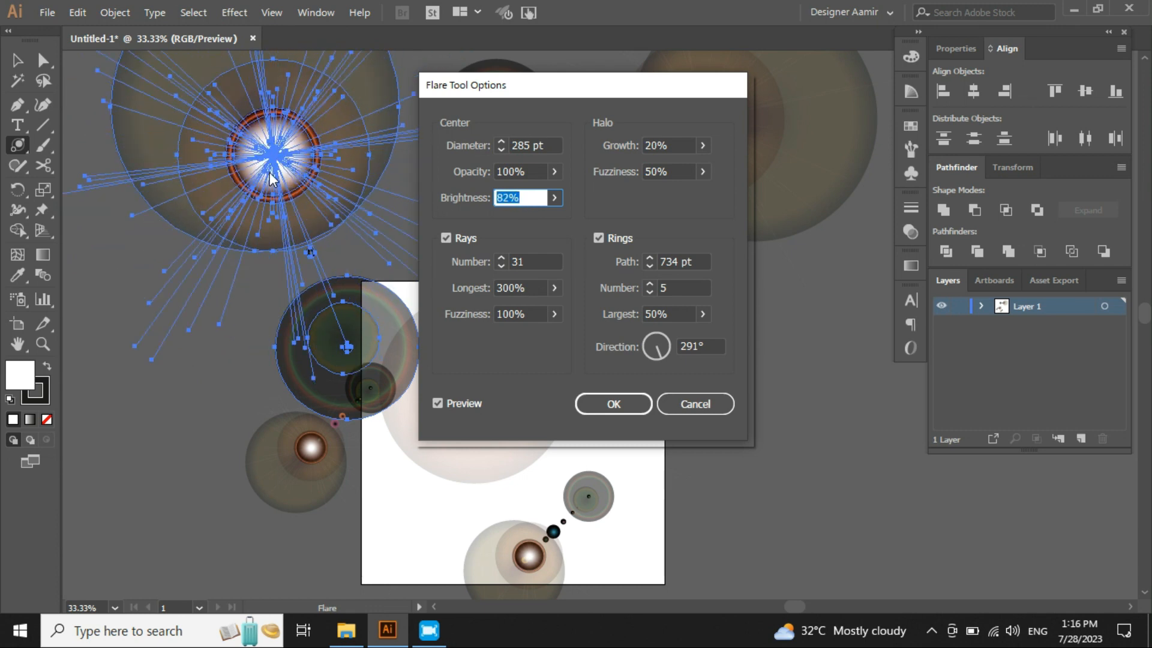
scroll(540, 201, "up", 18)
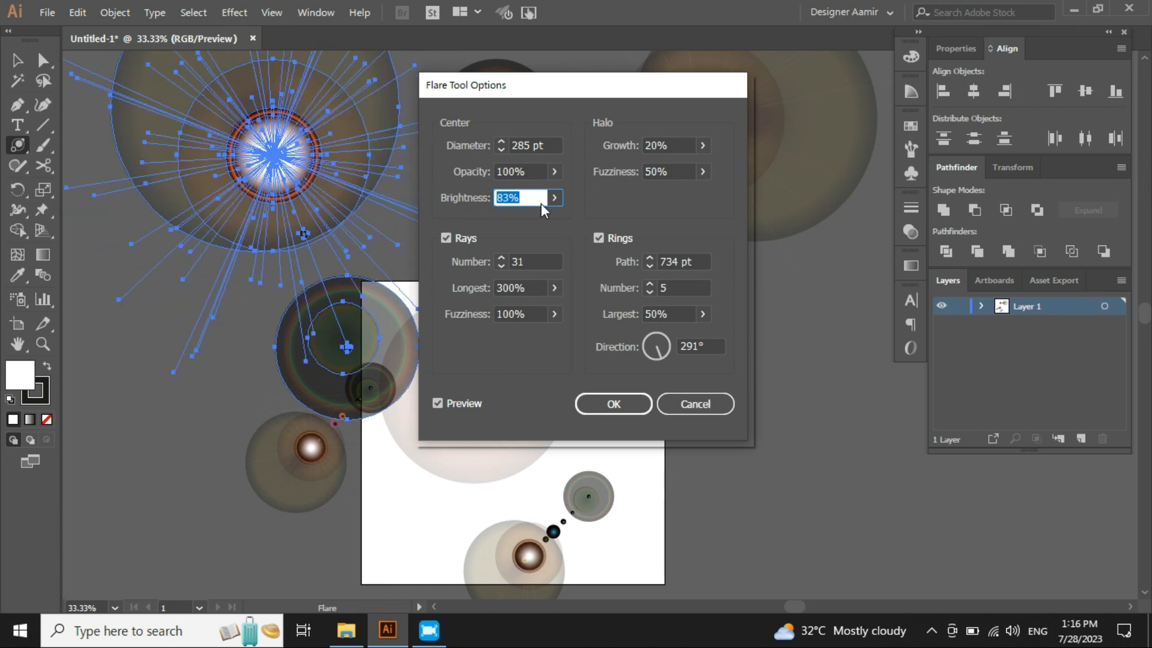
scroll(542, 203, "down", 20)
scroll(540, 201, "down", 20)
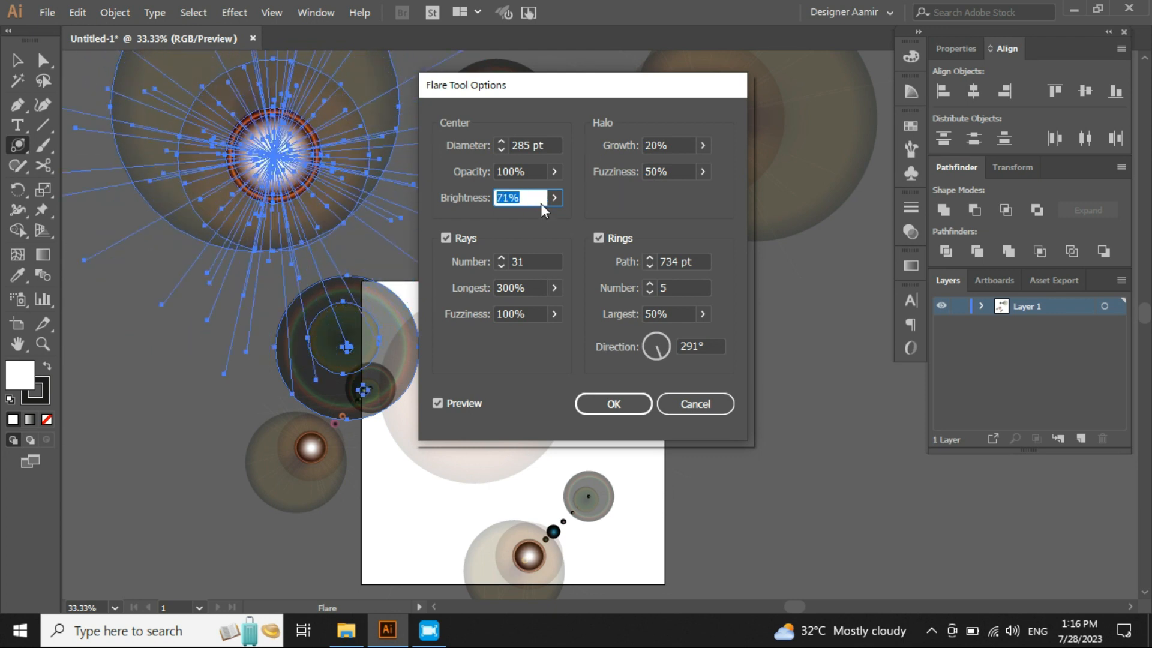
scroll(541, 202, "down", 17)
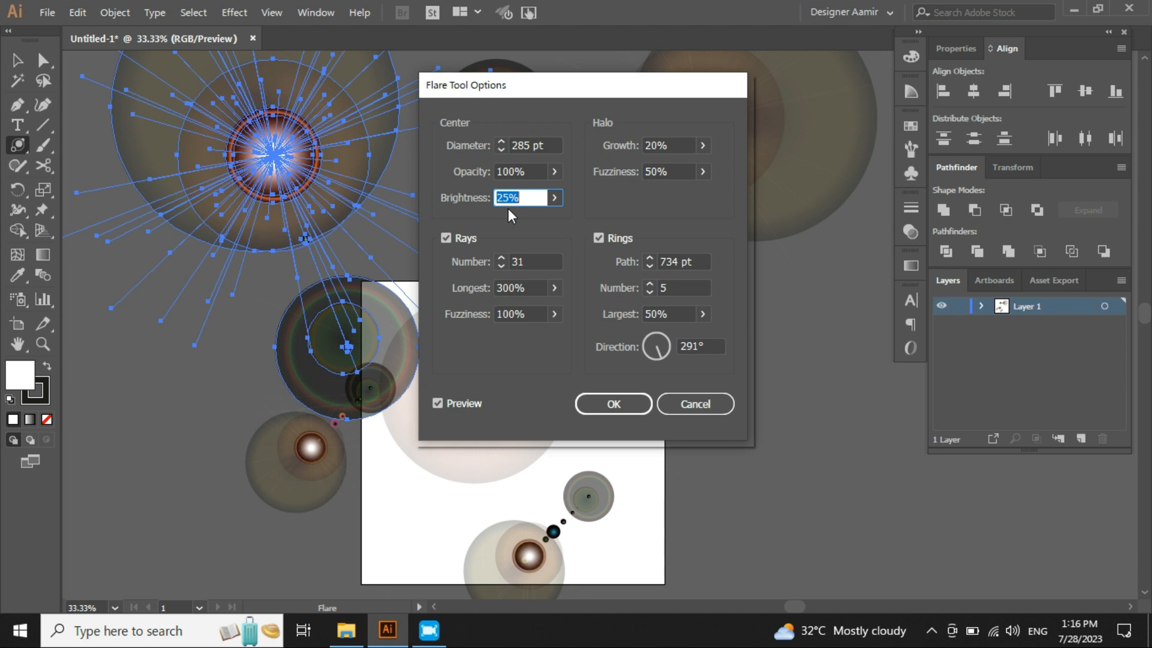
- Set the flare's halo growth to 30%
double_click(679, 146)
type("29")
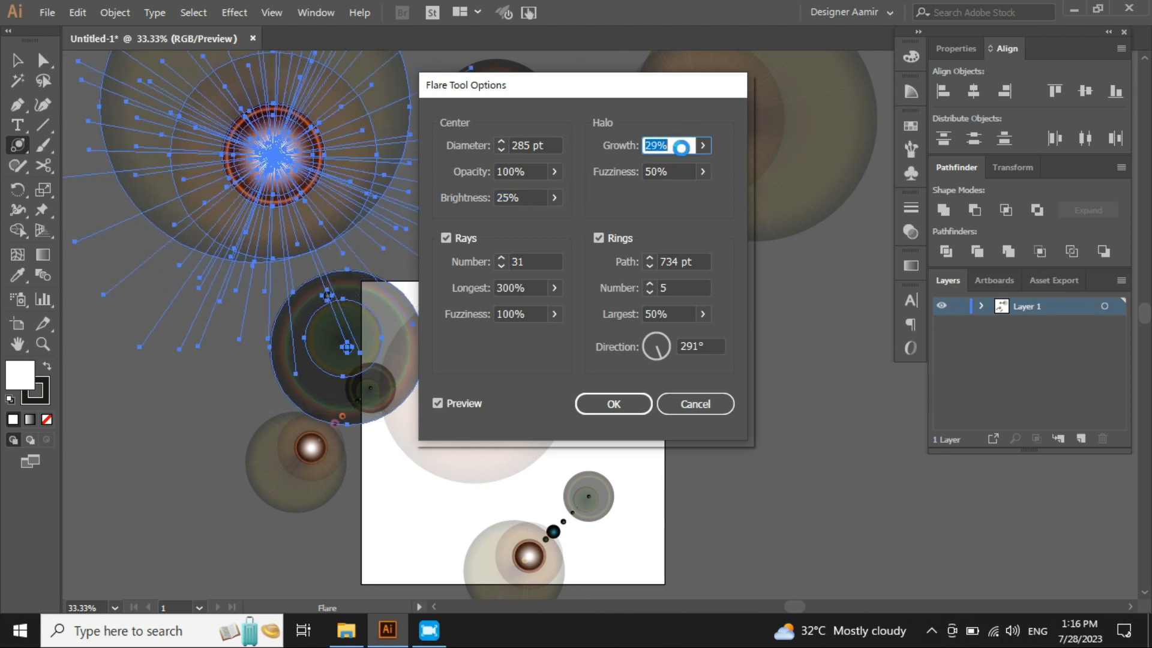
scroll(681, 148, "up", 20)
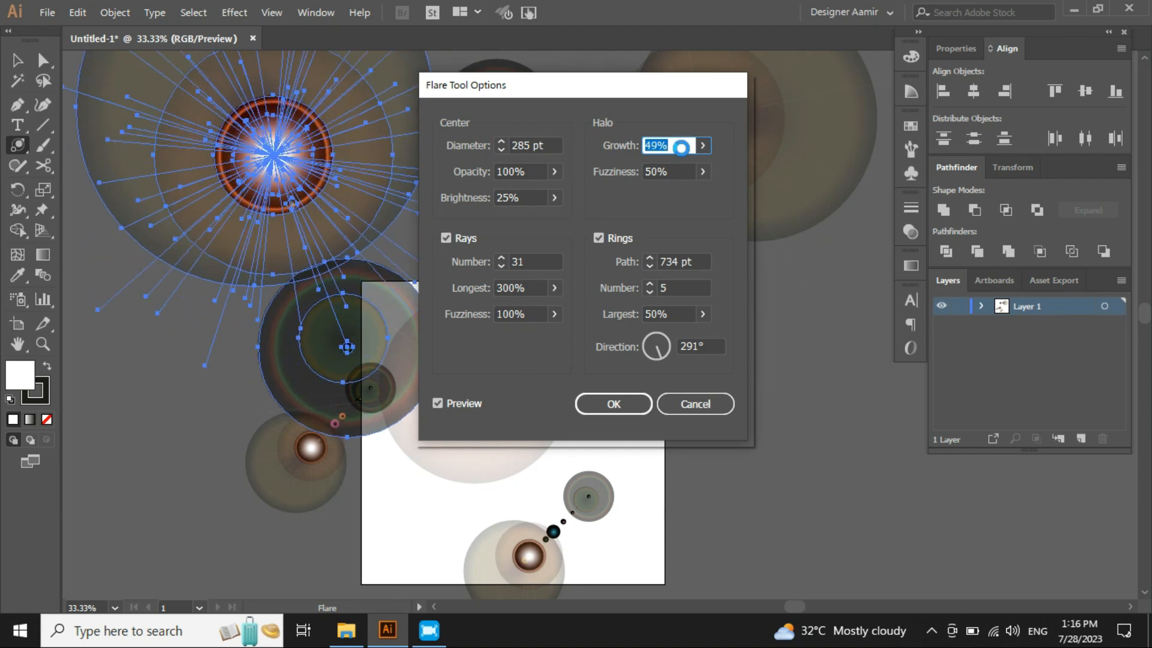
scroll(681, 148, "up", 9)
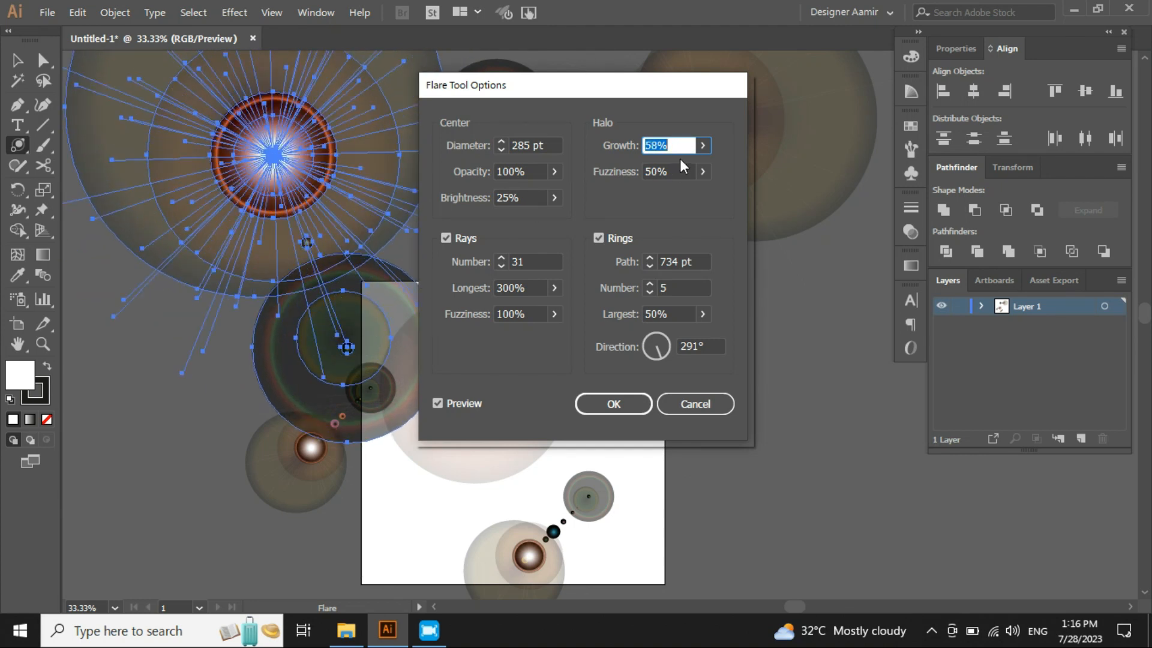
scroll(691, 146, "up", 1)
scroll(693, 147, "up", 11)
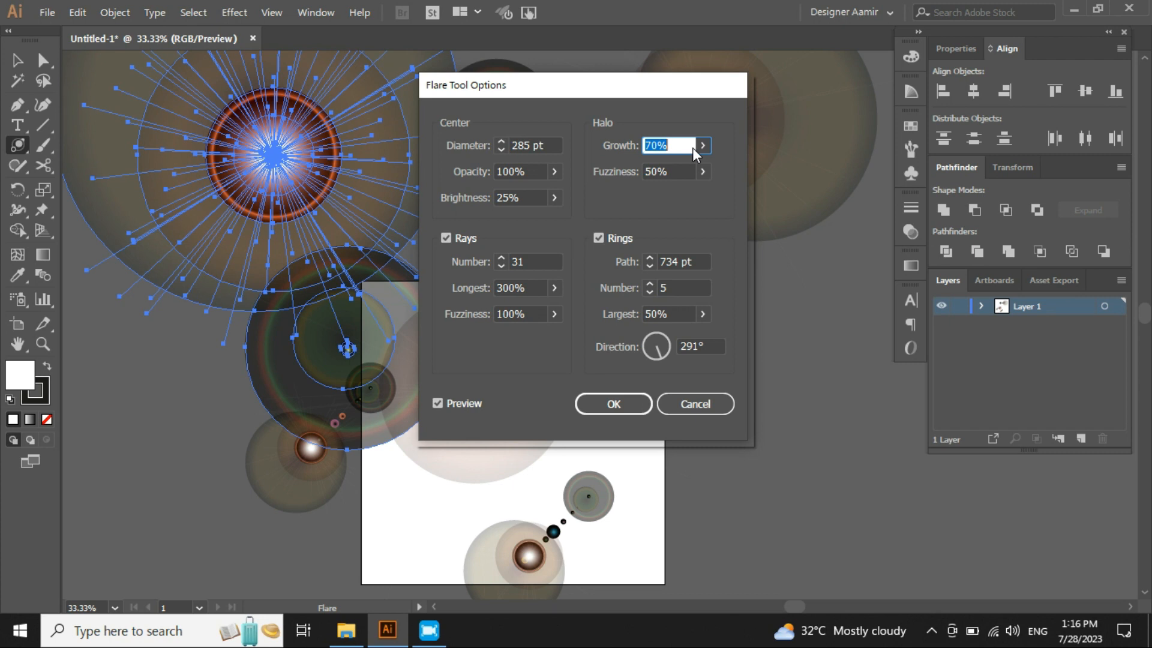
scroll(693, 148, "up", 19)
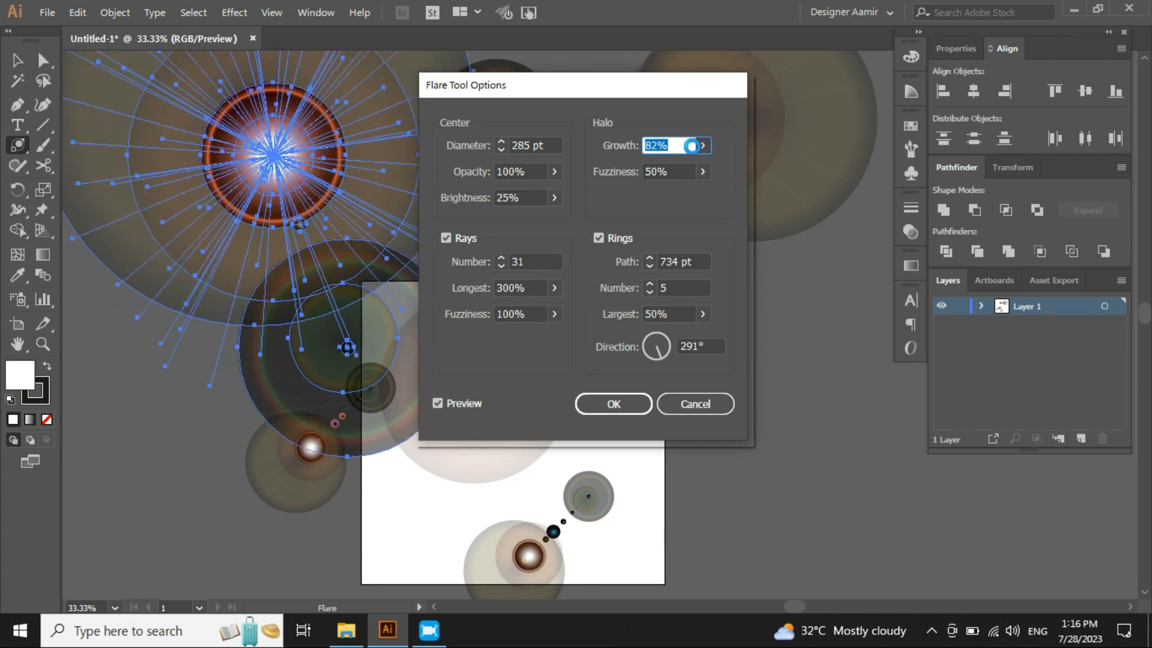
scroll(692, 146, "up", 20)
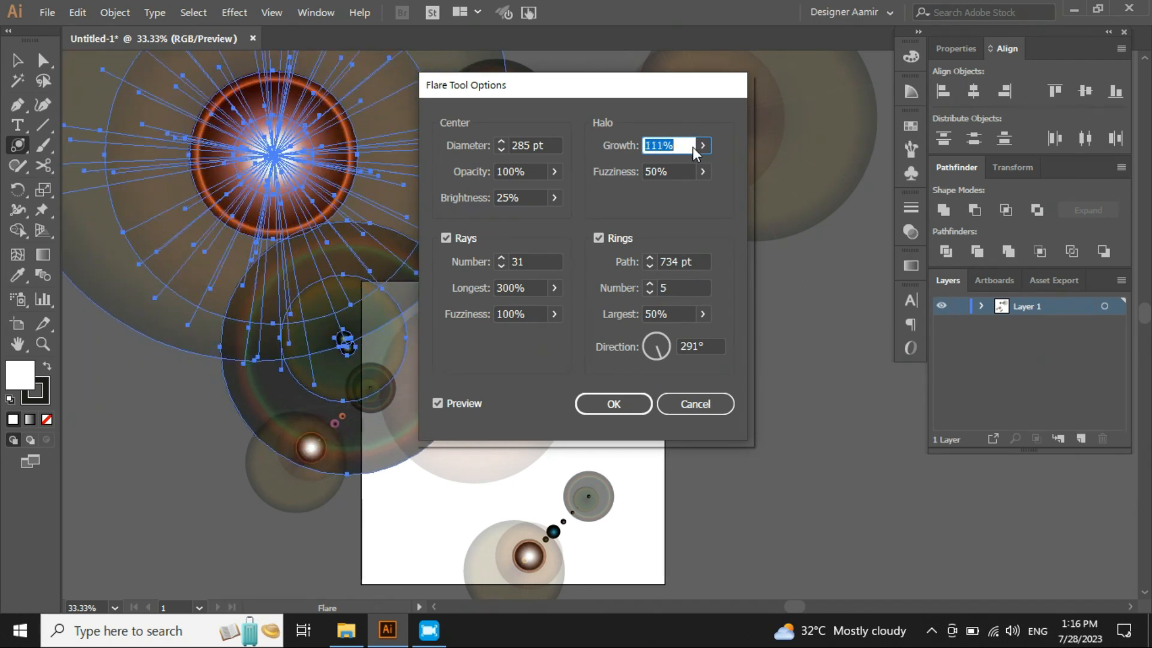
scroll(692, 147, "down", 20)
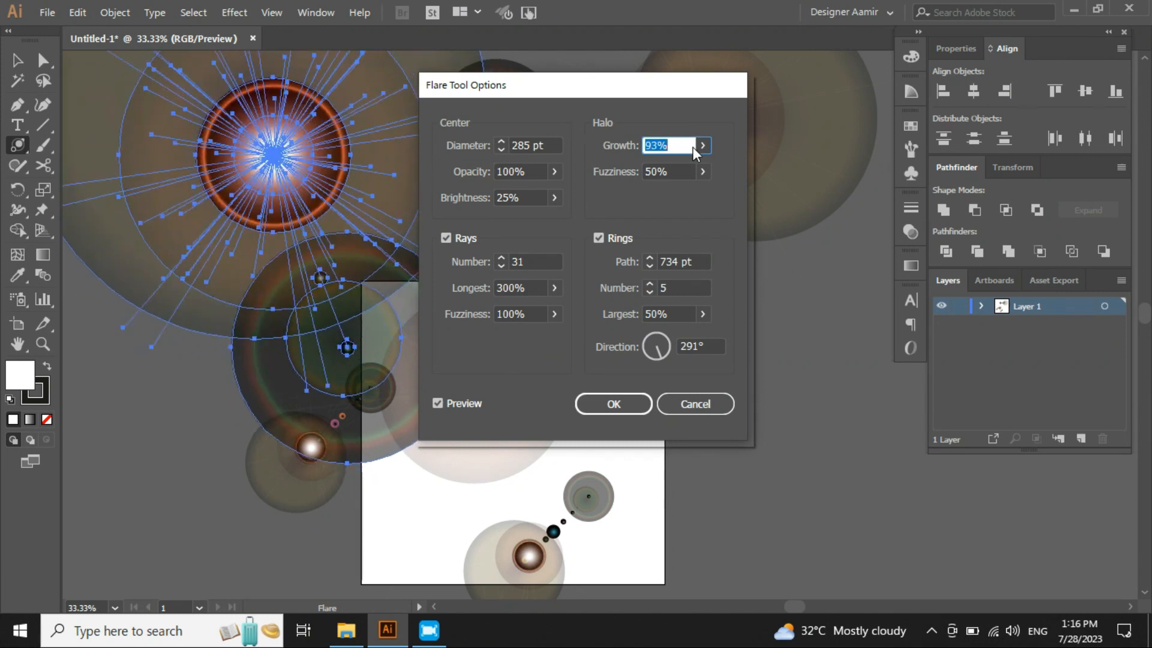
scroll(692, 146, "down", 20)
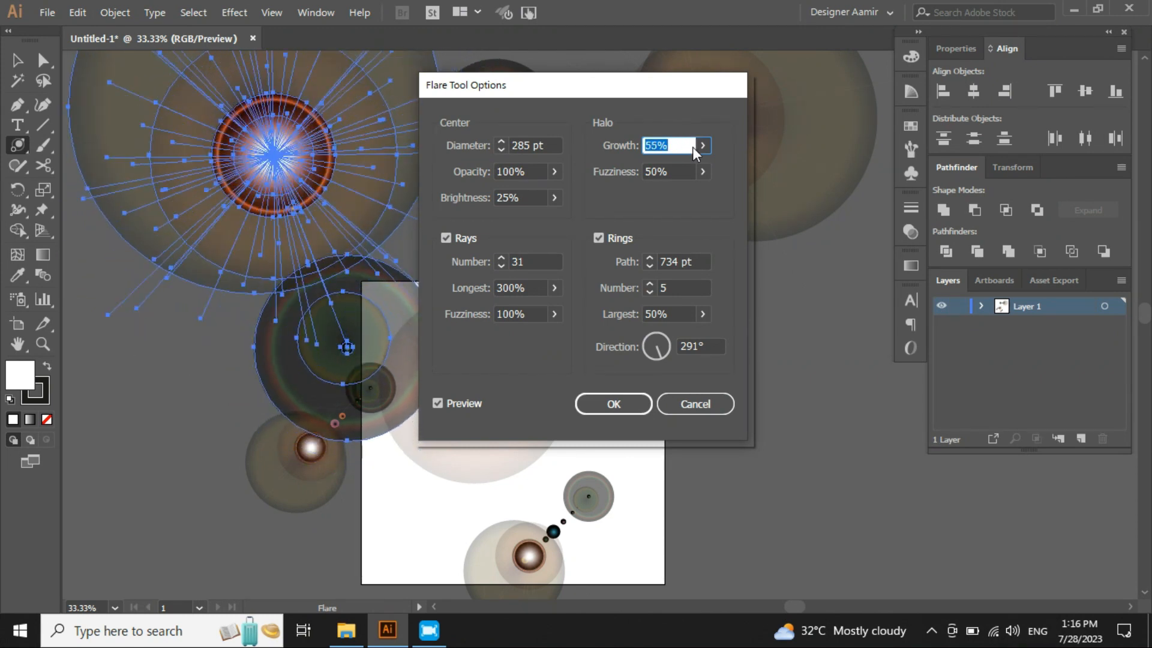
scroll(692, 146, "down", 9)
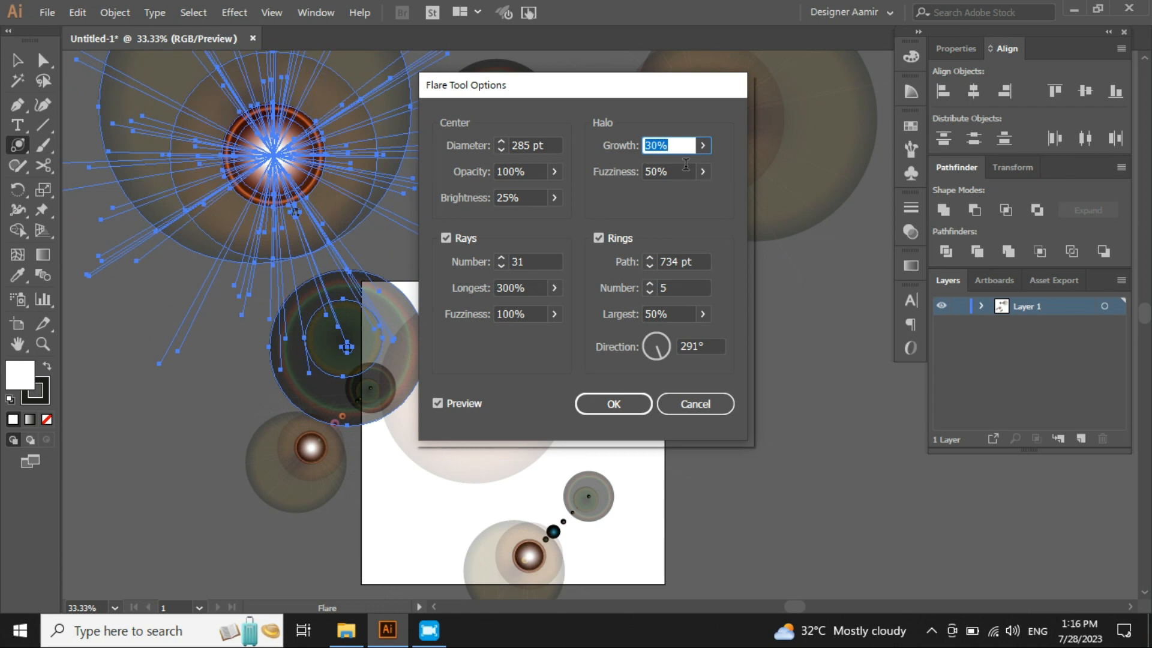
- Set the flare's halo fuzziness to 100%
left_click(684, 170)
scroll(684, 170, "up", 19)
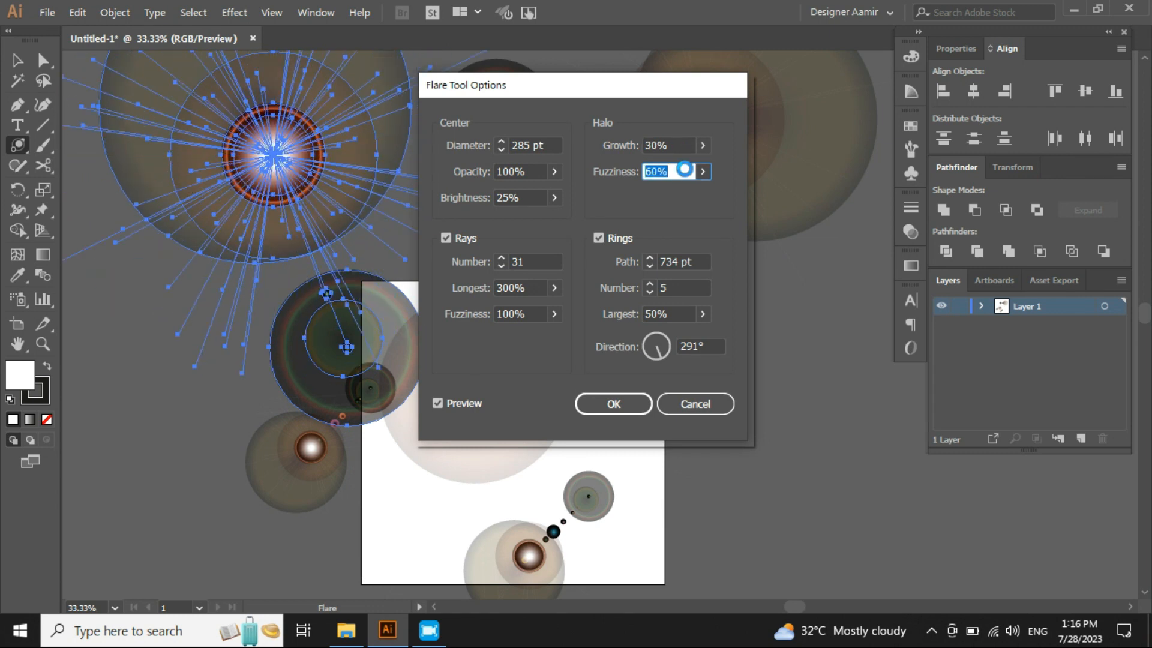
scroll(684, 170, "up", 13)
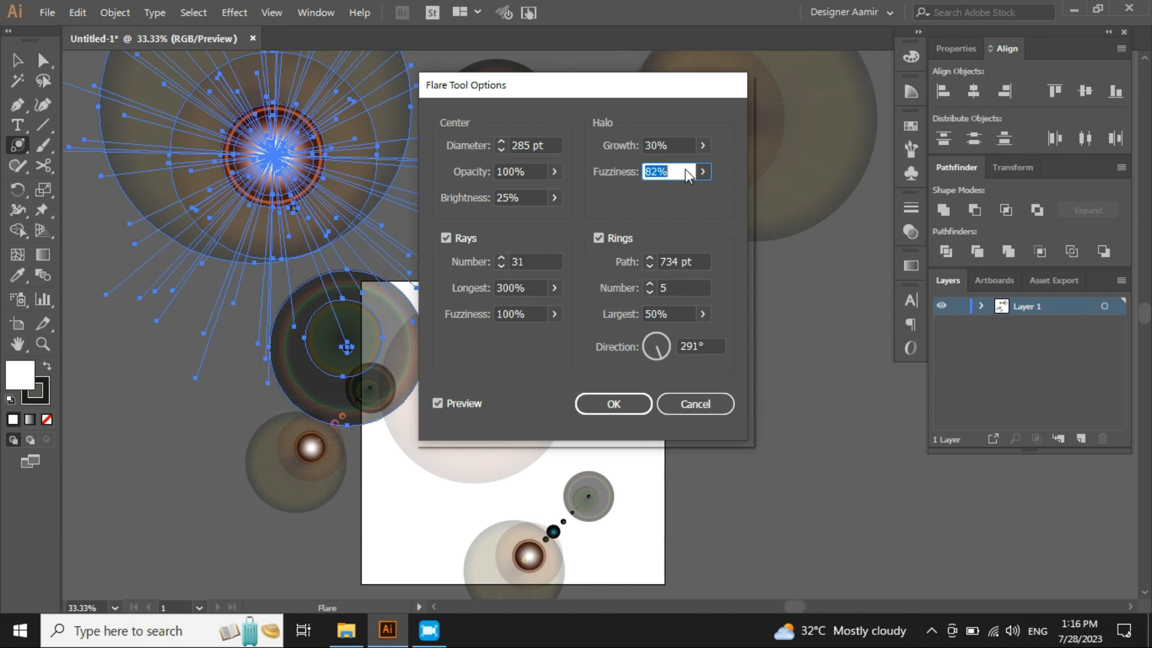
key("Up")
key("Up")
key("Up")
key("Up")
key("Up")
key("Up")
key("Up")
key("Up")
key("Up")
key("Up")
key("Up")
key("Up")
key("Up")
key("Up")
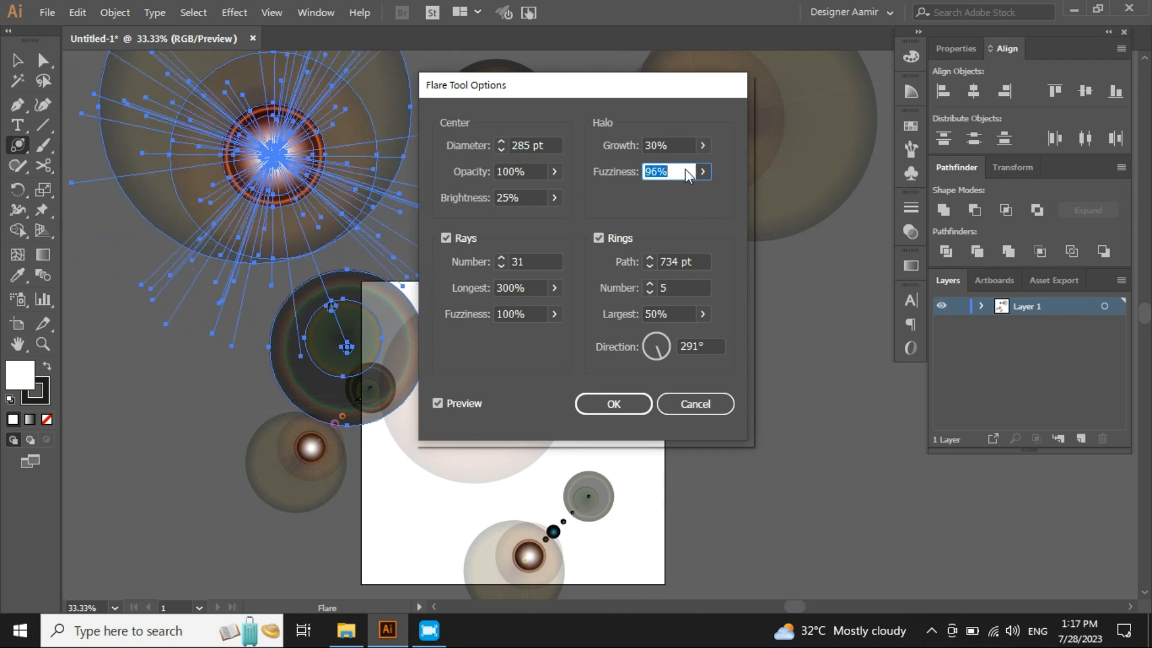
key("Up")
key("Up")
key("Up")
key("Up")
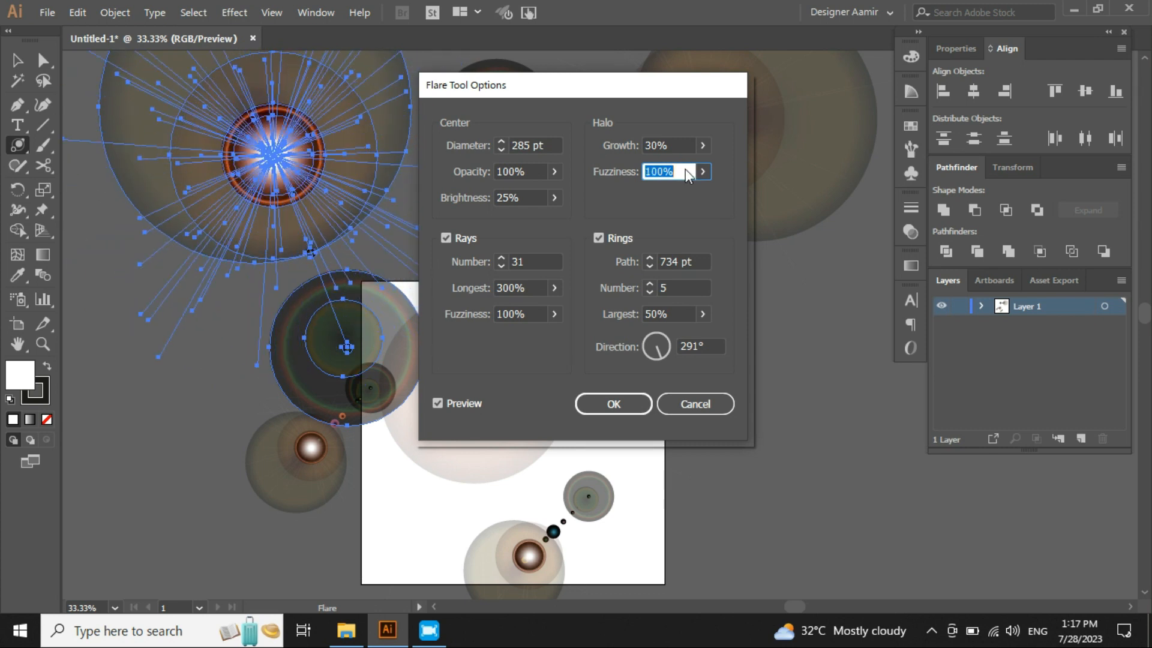
- Set the number of rays to 43
left_click(547, 263)
key("Up")
key("Up")
key("Up")
key("Up")
key("Up")
key("Up")
key("Up")
key("Up")
key("Up")
key("Up")
key("Up")
key("Up")
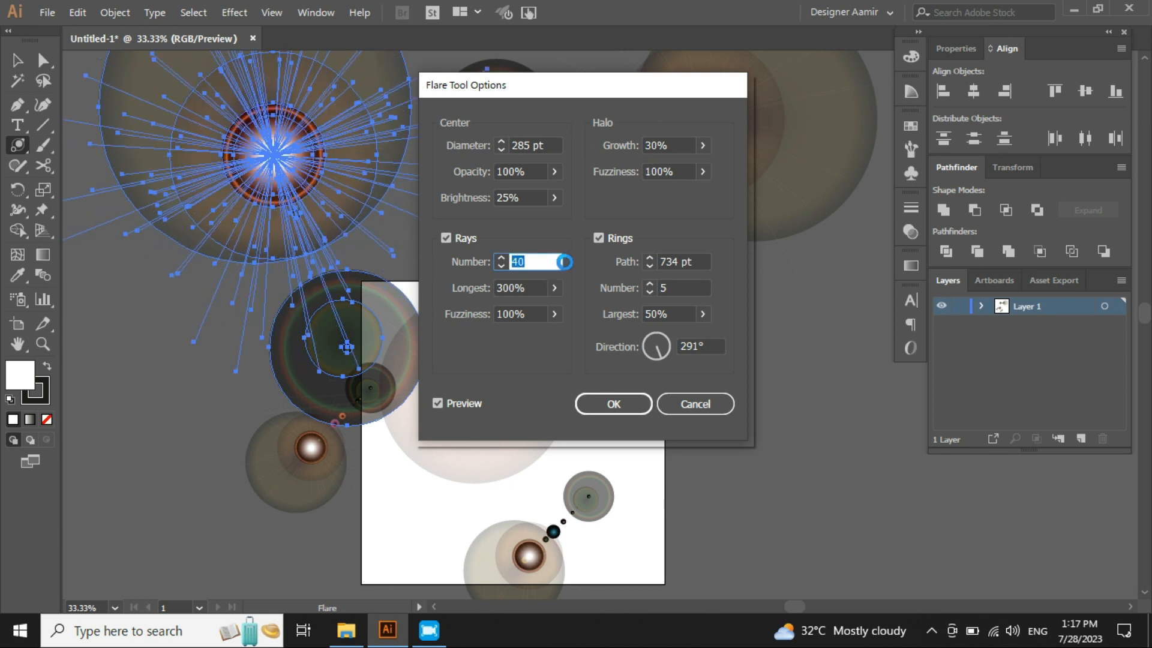
- Set the rings path length to 530 pt
left_click(694, 262)
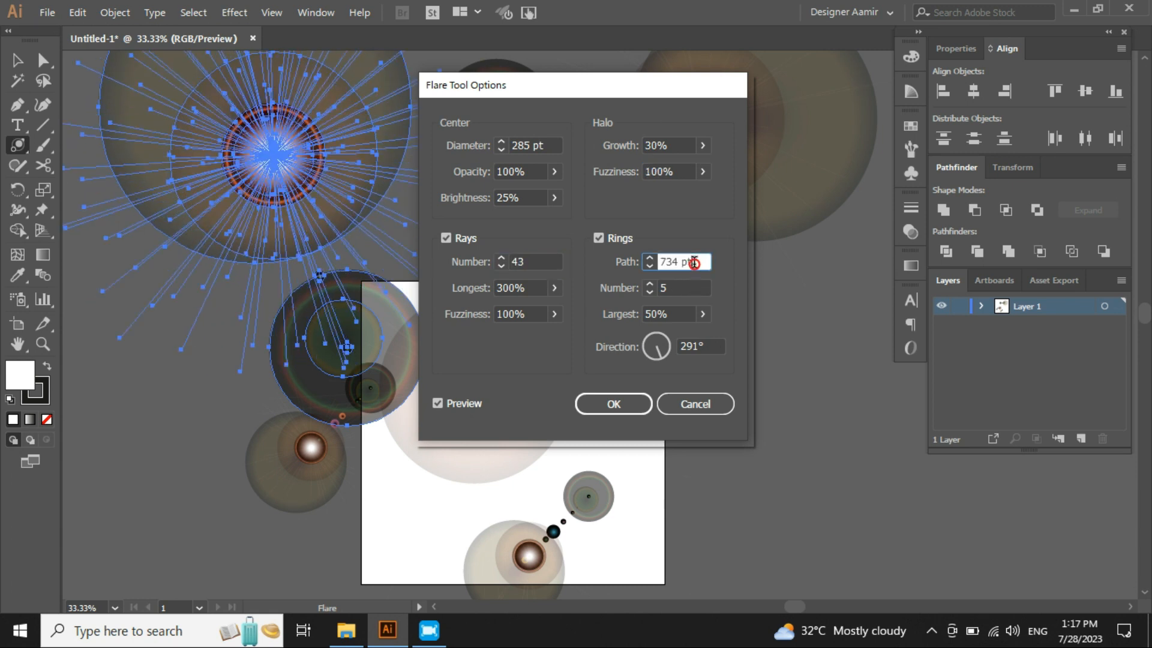
key("Up")
key("Up")
key("Up")
key("Up")
key("Up")
key("Up")
key("Up")
key("Up")
key("Up")
key("Up")
key("Up")
key("Up")
key("Up")
key("Up")
key("Up")
key("Up")
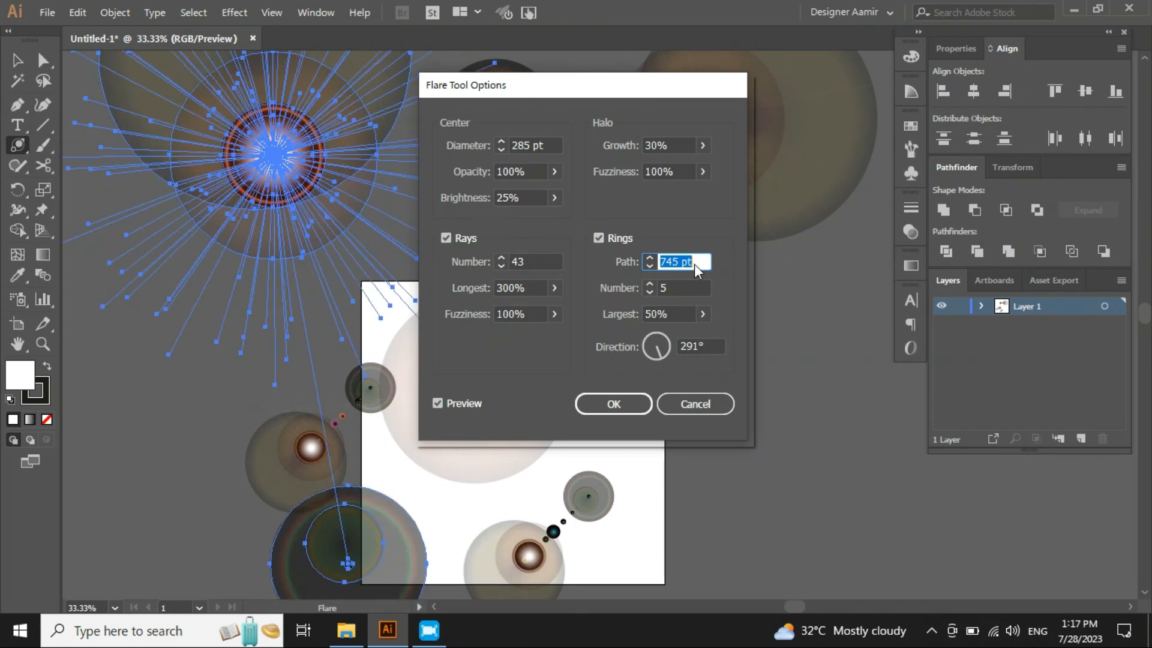
key("Up")
key("Up")
key("Up")
key("Up")
key("Up")
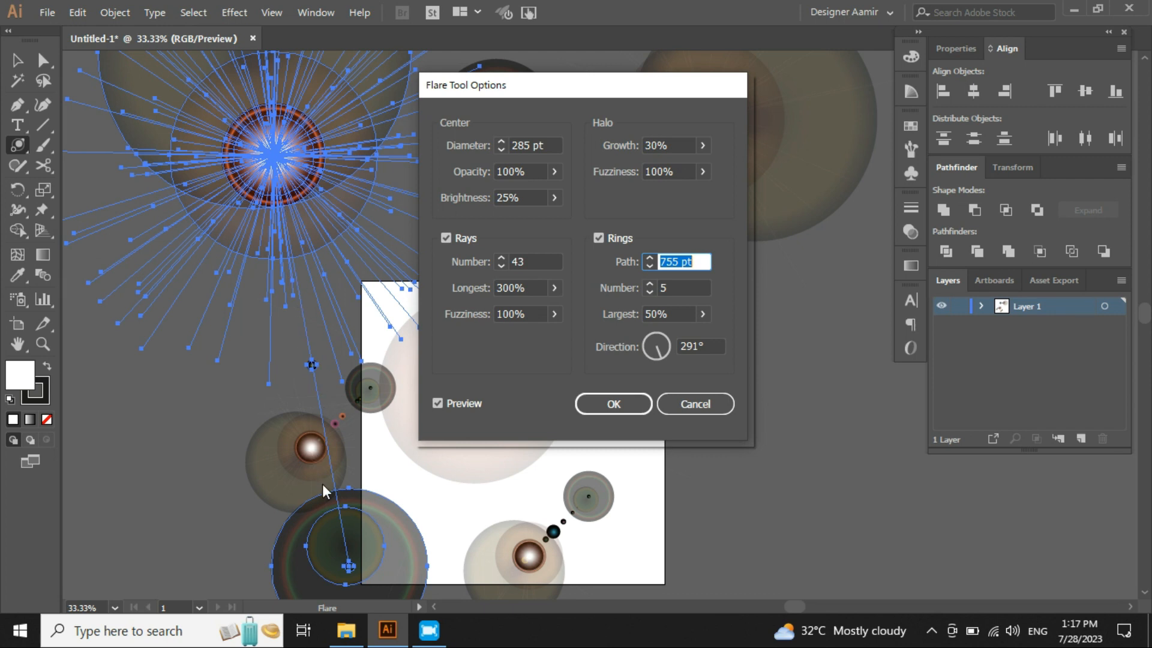
scroll(701, 261, "down", 20)
scroll(700, 261, "down", 20)
scroll(701, 261, "down", 20)
scroll(700, 261, "down", 20)
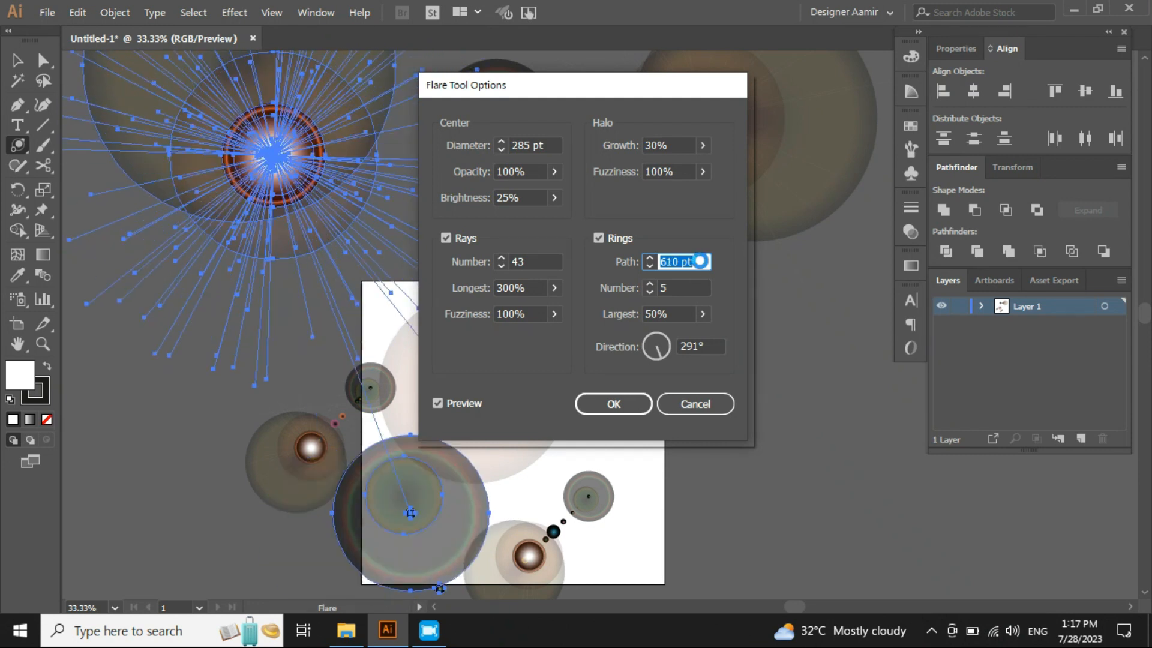
scroll(700, 261, "down", 5)
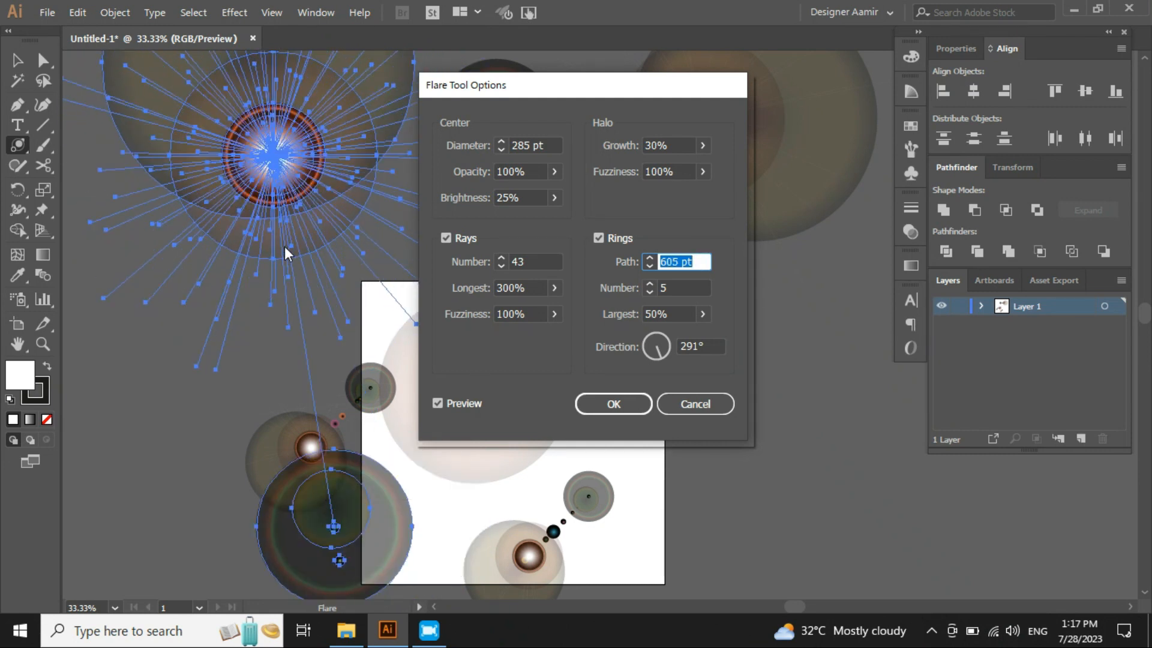
scroll(694, 261, "down", 9)
scroll(694, 261, "down", 20)
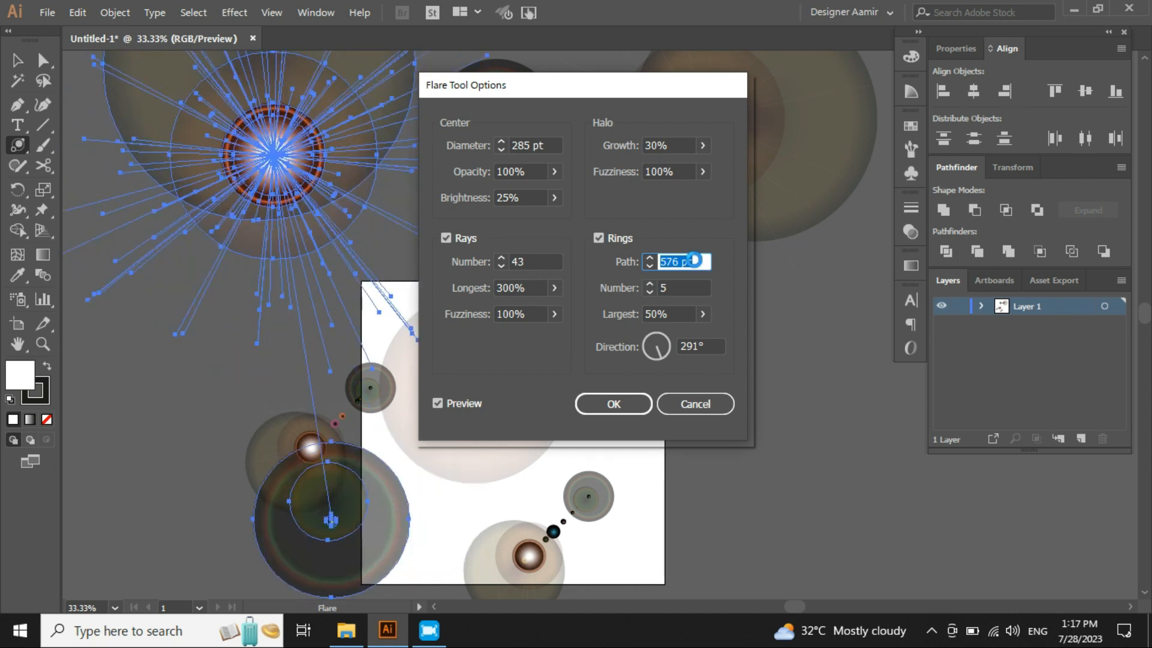
scroll(696, 265, "down", 20)
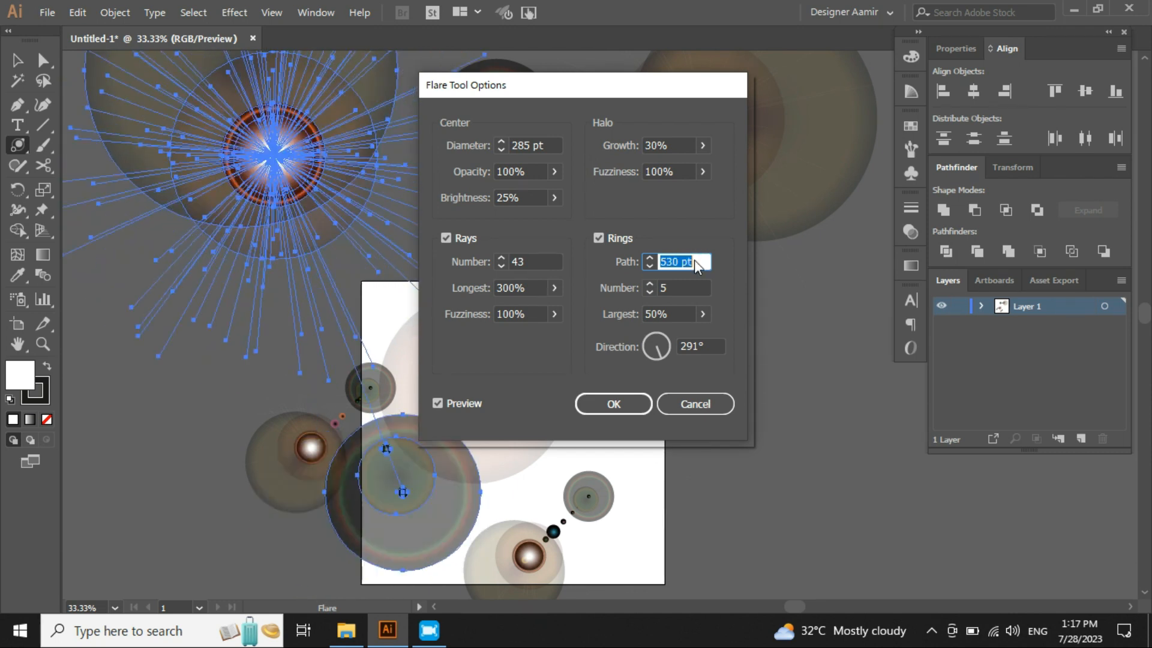
- Set the largest ring size to 83%
double_click(669, 312)
scroll(668, 314, "up", 20)
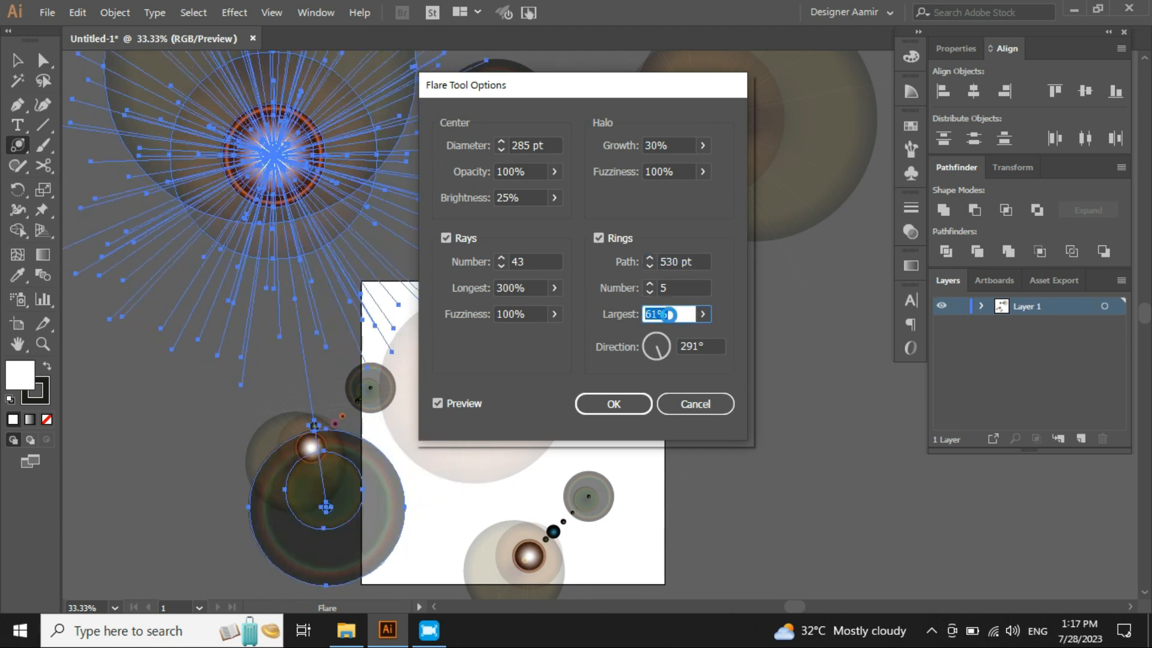
scroll(668, 315, "up", 8)
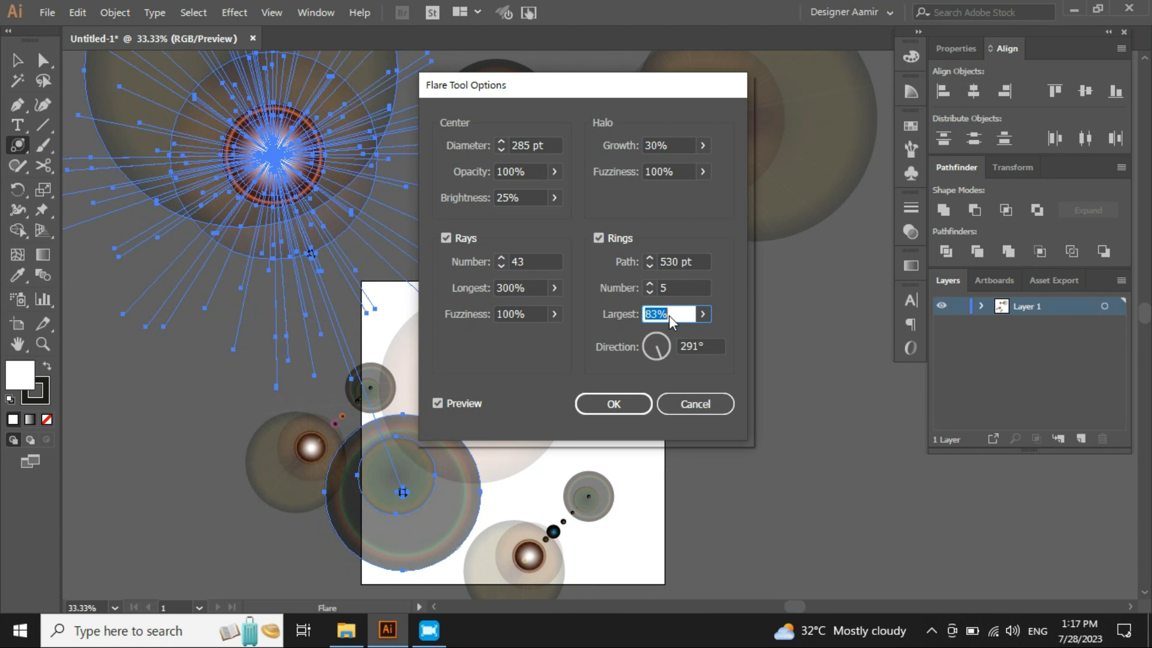
- Set the rings direction to 135°, toggling the preview off and on along the way
key("Tab")
left_click_drag(656, 350, 703, 356)
double_click(700, 344)
type("180")
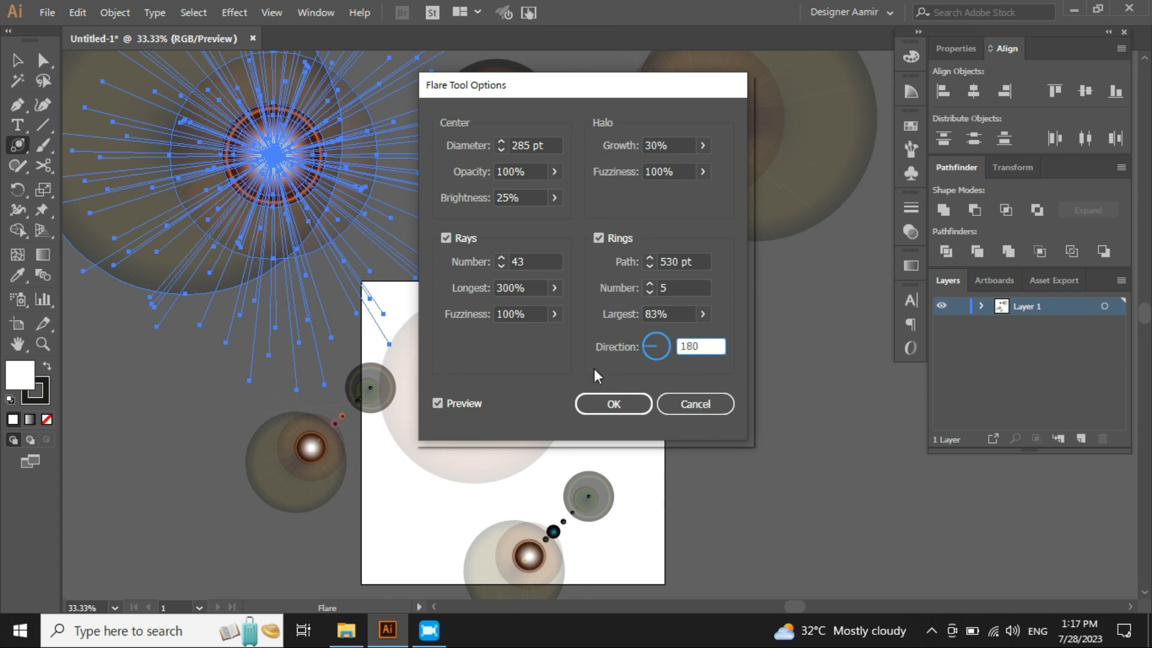
left_click(451, 402)
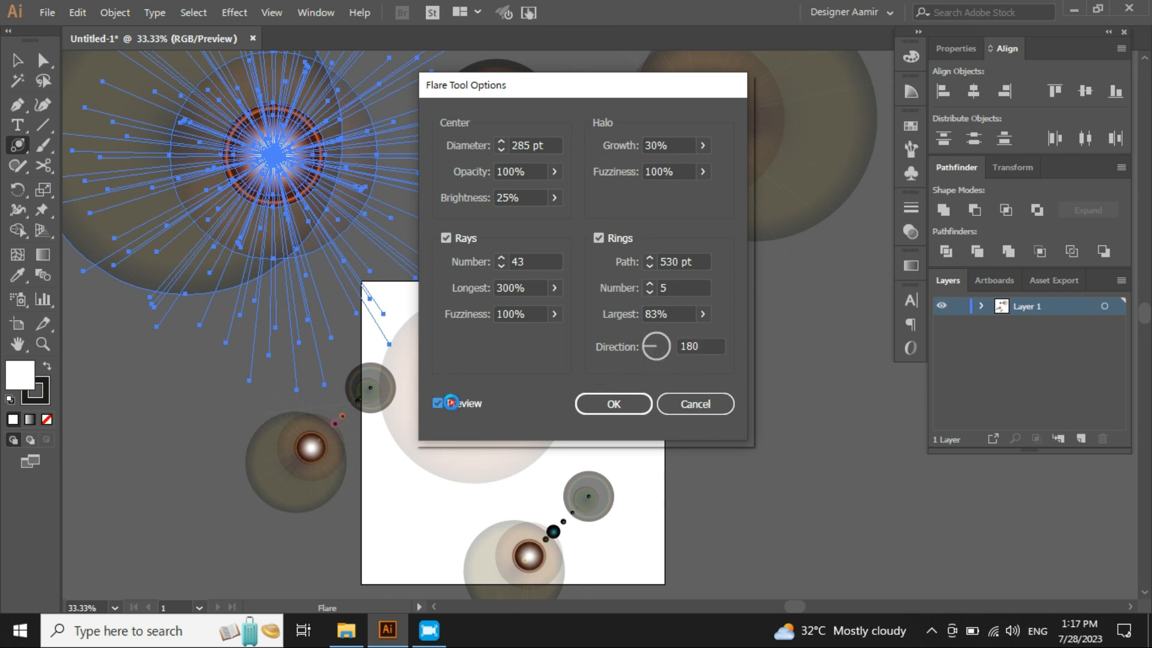
left_click(451, 402)
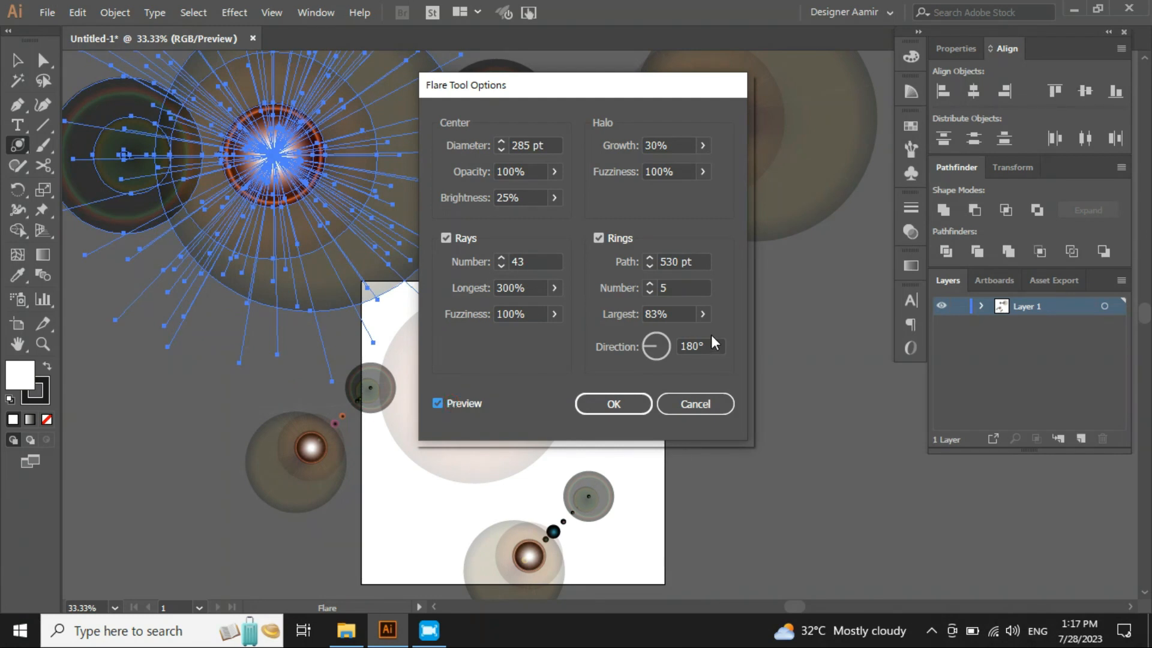
mouse_move(642, 347)
left_mouse_down()
mouse_move(675, 352)
mouse_move(642, 358)
mouse_move(680, 327)
mouse_move(637, 326)
left_mouse_up()
left_click(510, 349)
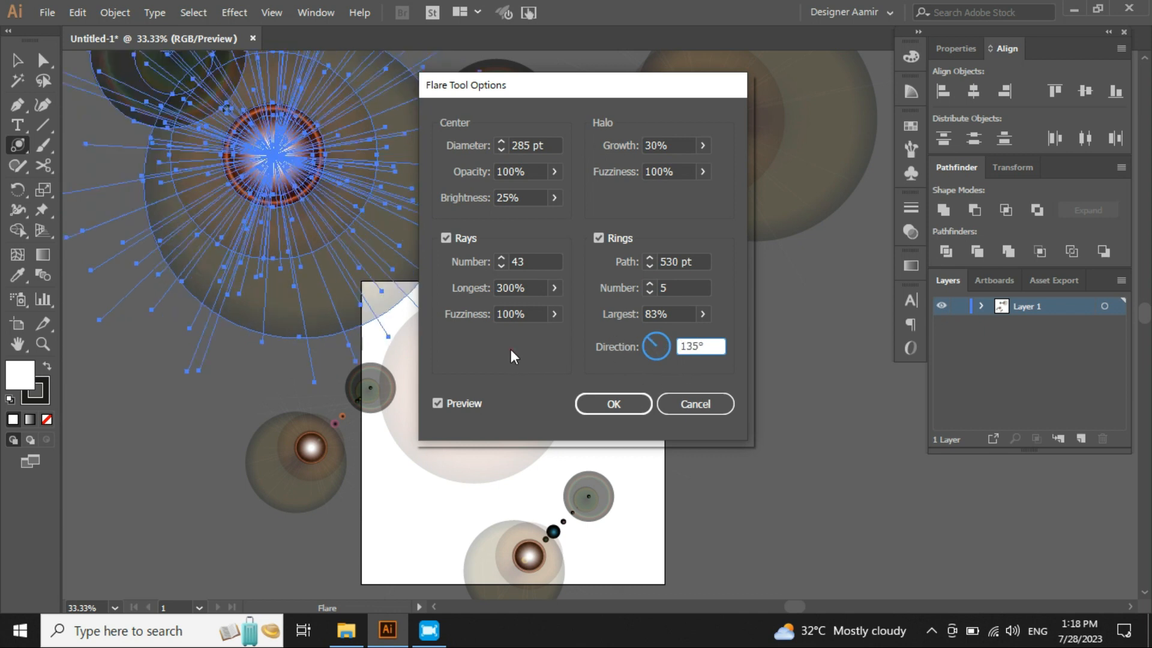
- Cancel the Flare Tool Options and delete the selected flare
left_click(700, 408)
key("Delete")
key("v")
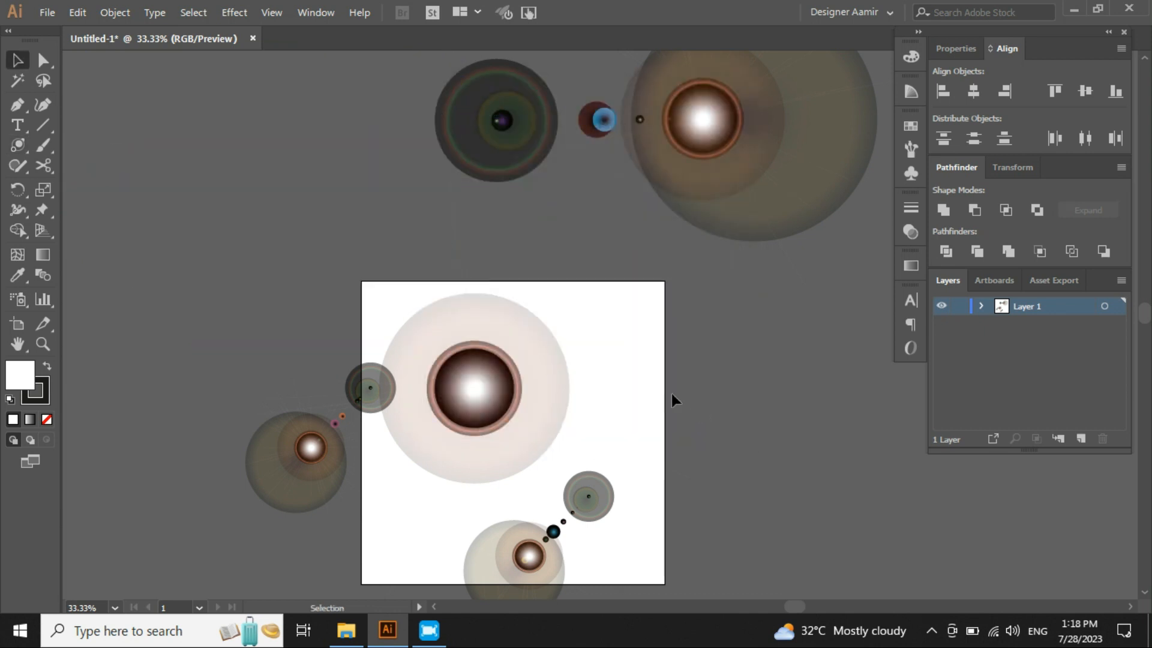
- Select all remaining objects on the canvas and delete them
scroll(480, 314, "down", 2)
key("ctrl+a")
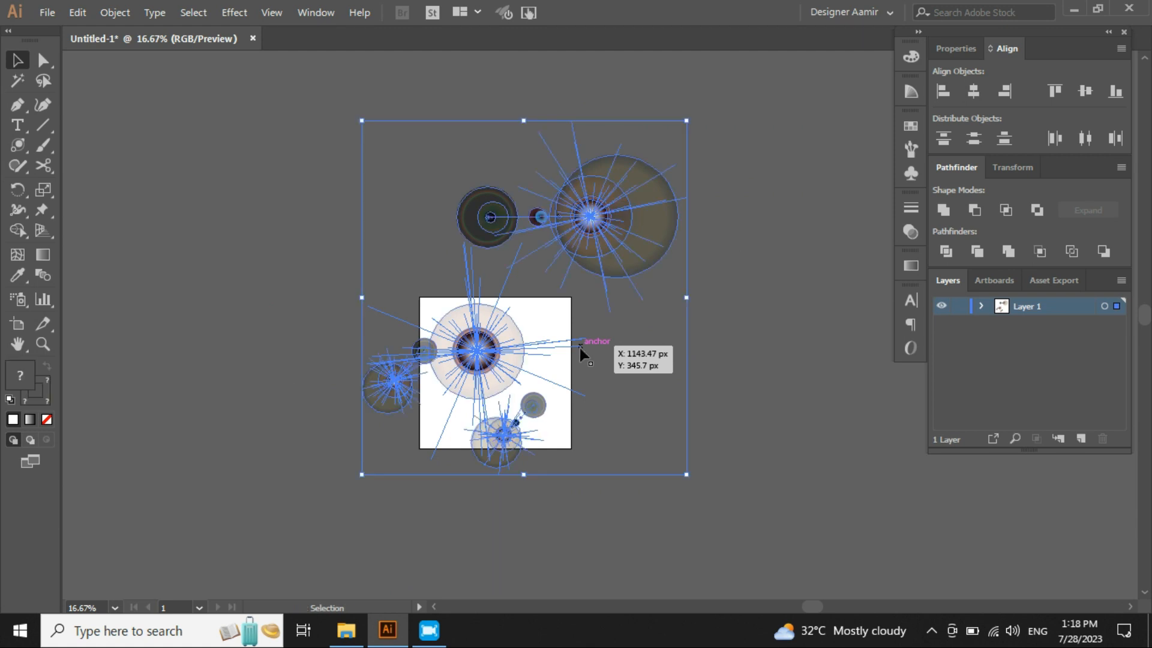
key("Delete")
- Restore the Rectangle Tool as the visible tool of the shape tool group, then return to the Selection tool
key("ctrl+0")
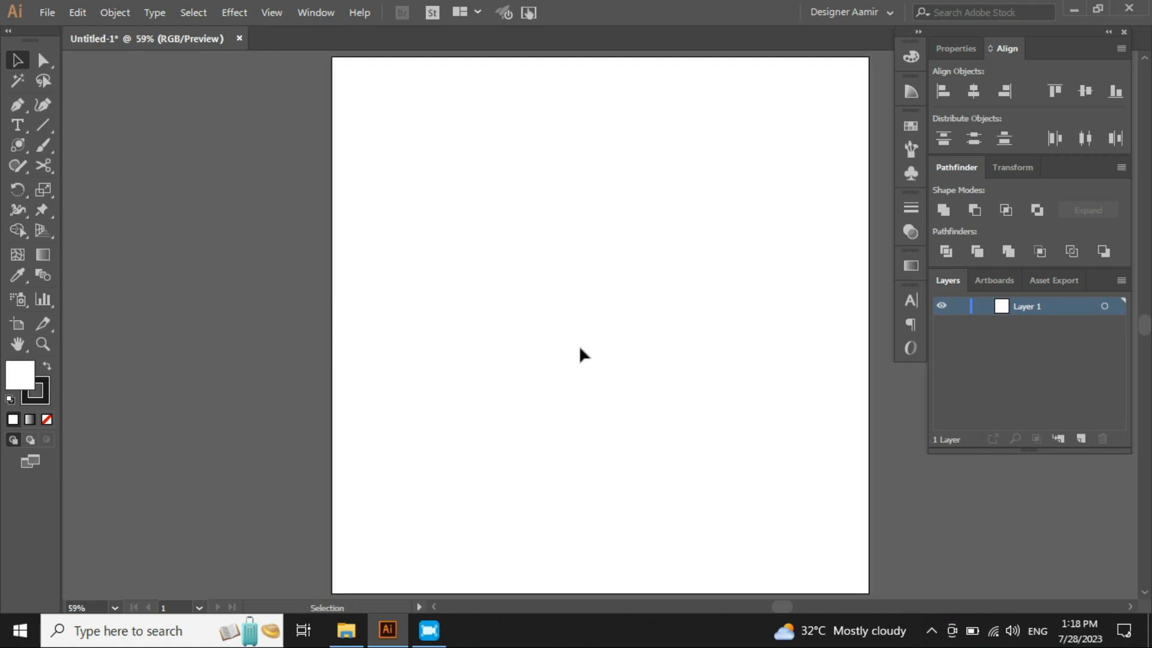
scroll(578, 345, "down", 1)
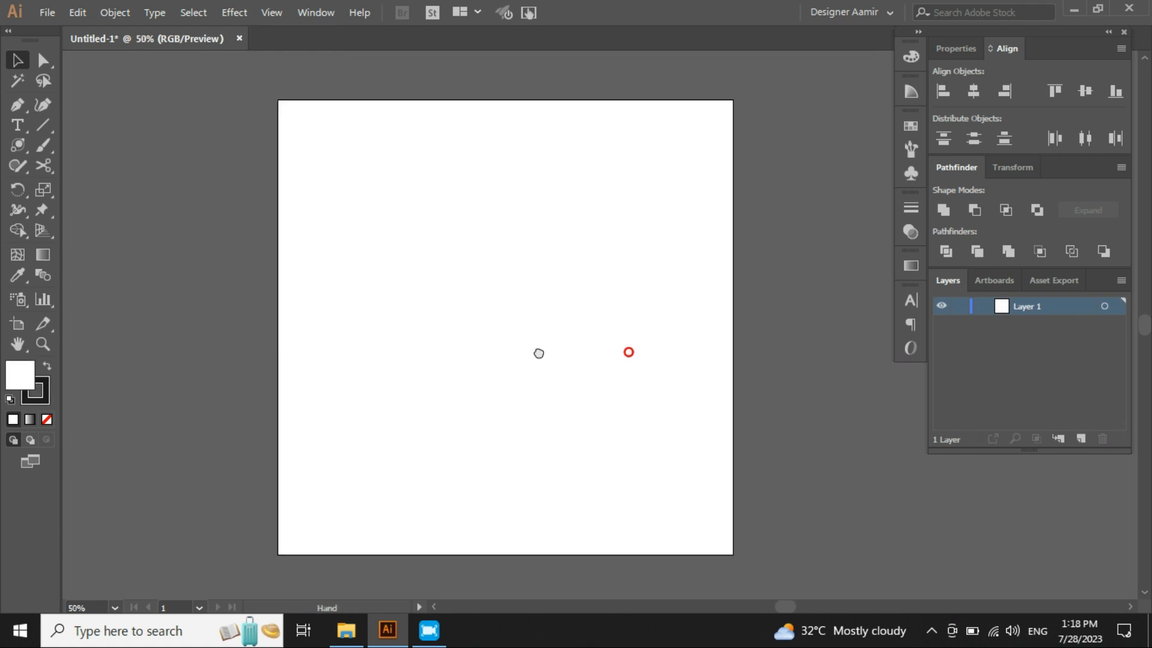
left_click(23, 144)
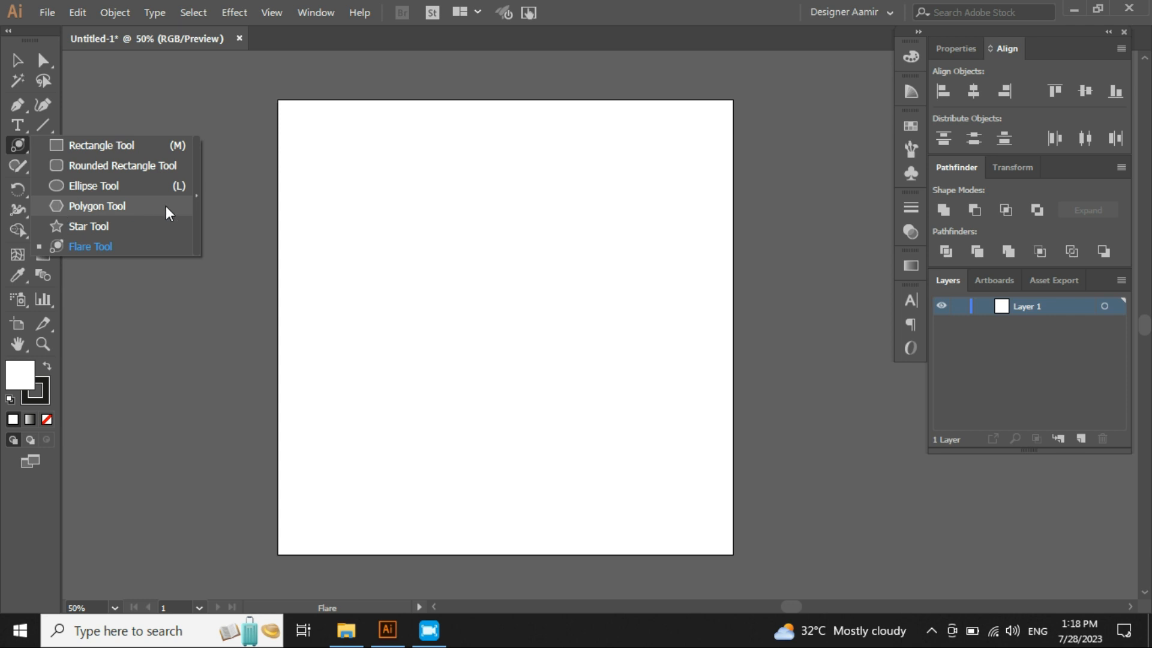
key("v")
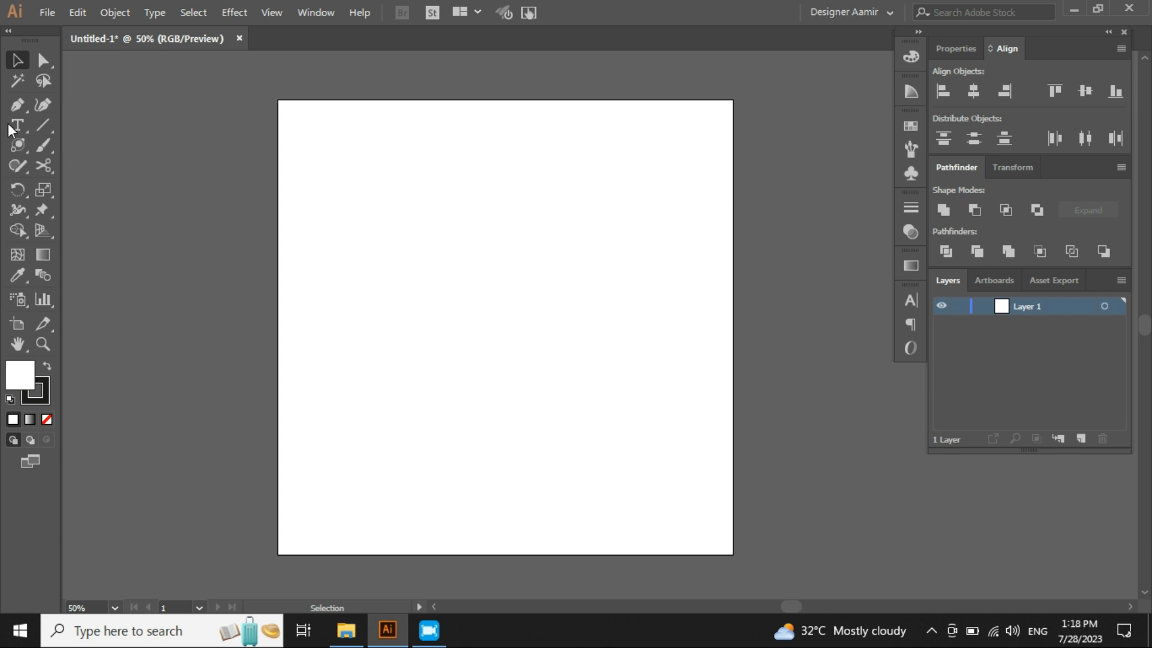
left_click(17, 145)
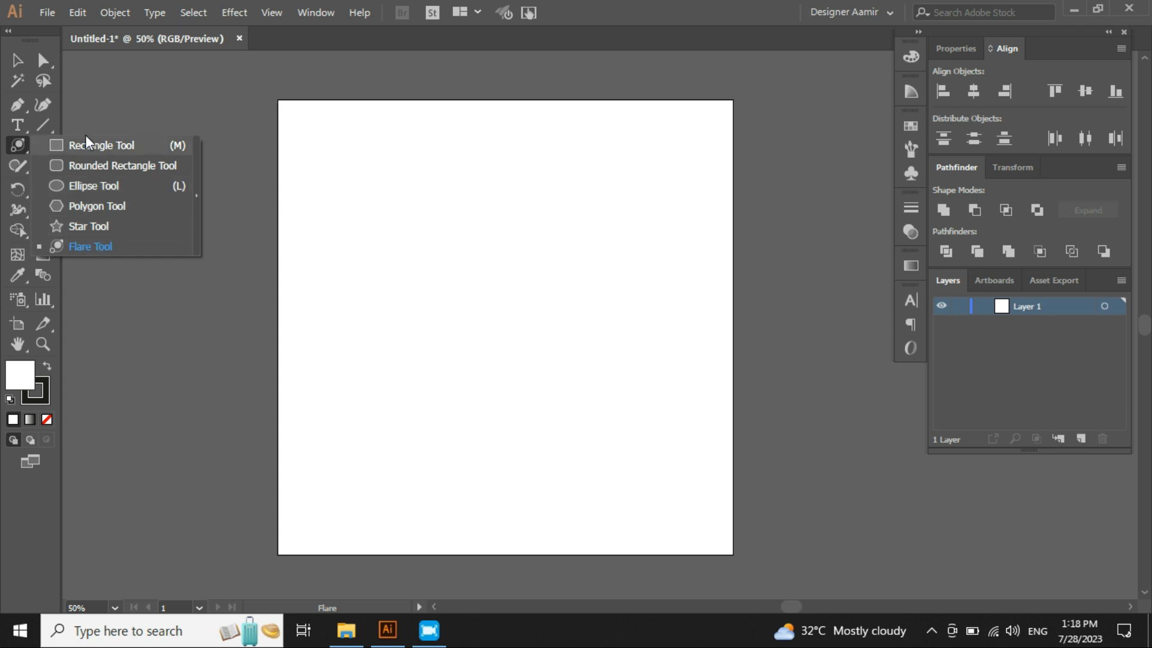
left_click(17, 60)
left_click_drag(17, 146, 120, 146)
left_click(17, 60)
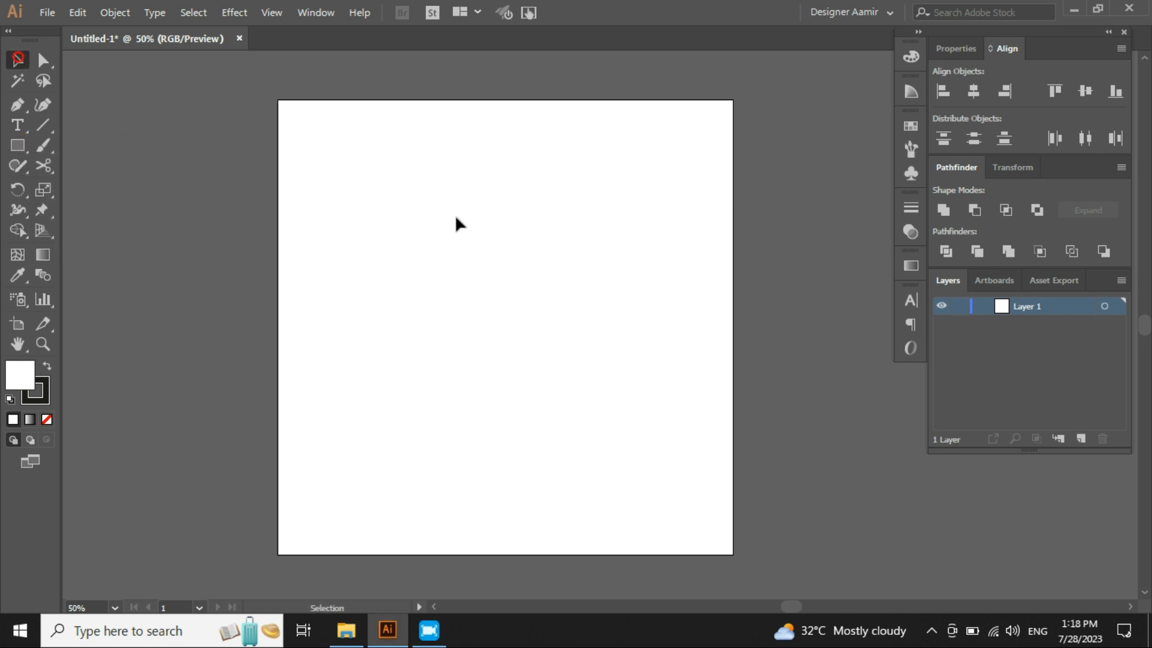